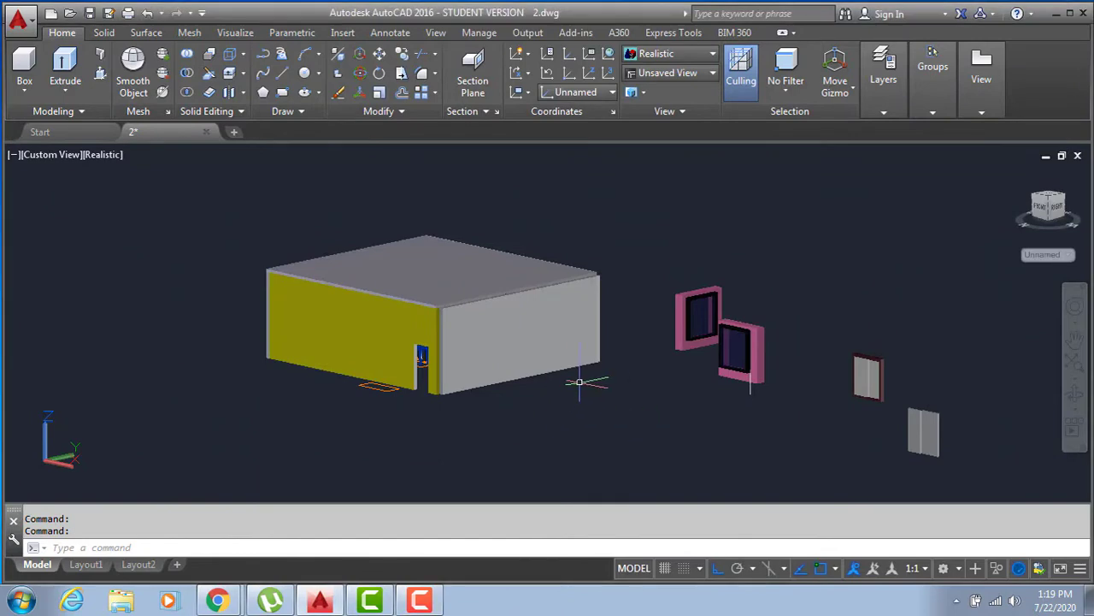
Pan and orbit to look down on the classroom block, then open the Realistic visual style menu
middle_drag(579, 386, 630, 386)
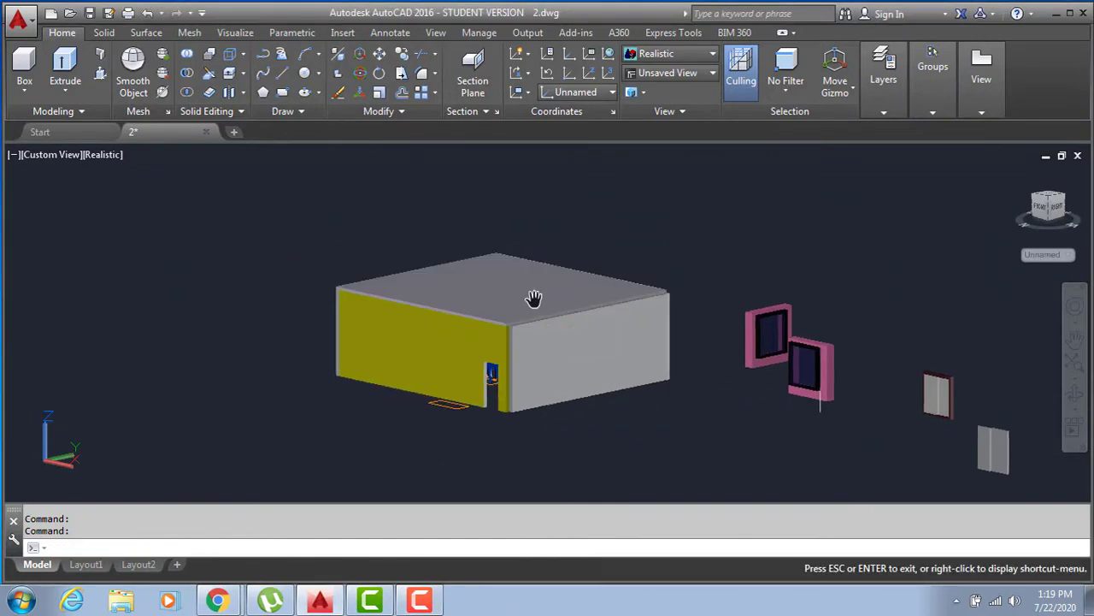
mouse_move(533, 298)
middle_down()
mouse_move(777, 377)
mouse_move(439, 394)
mouse_move(515, 350)
middle_up()
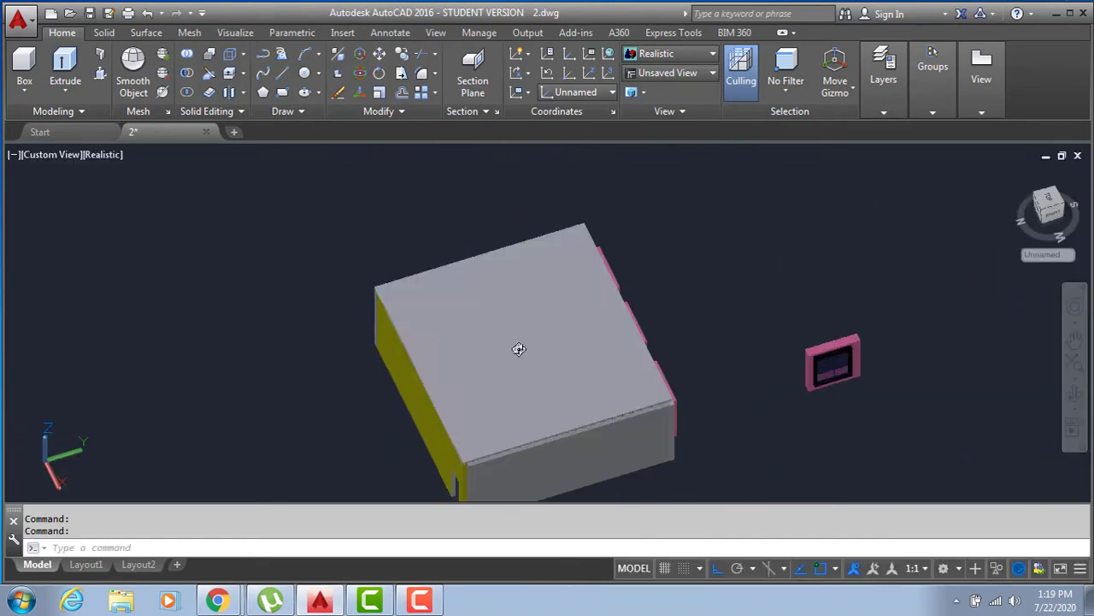
middle_drag(636, 354, 623, 359)
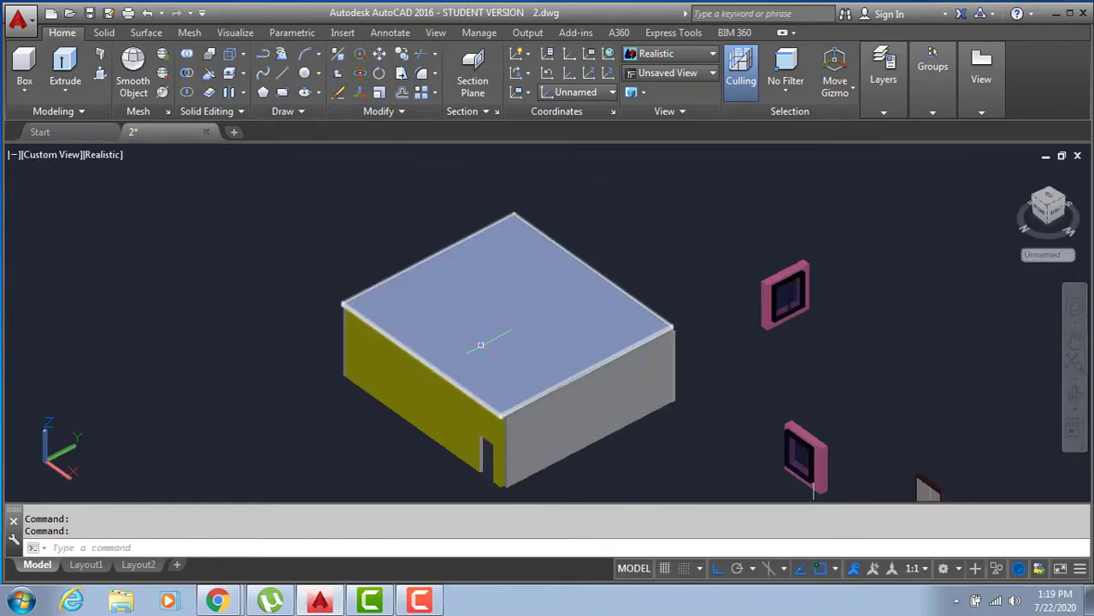
mouse_move(501, 334)
middle_down()
mouse_move(593, 383)
mouse_move(533, 399)
mouse_move(543, 401)
mouse_move(454, 327)
middle_up()
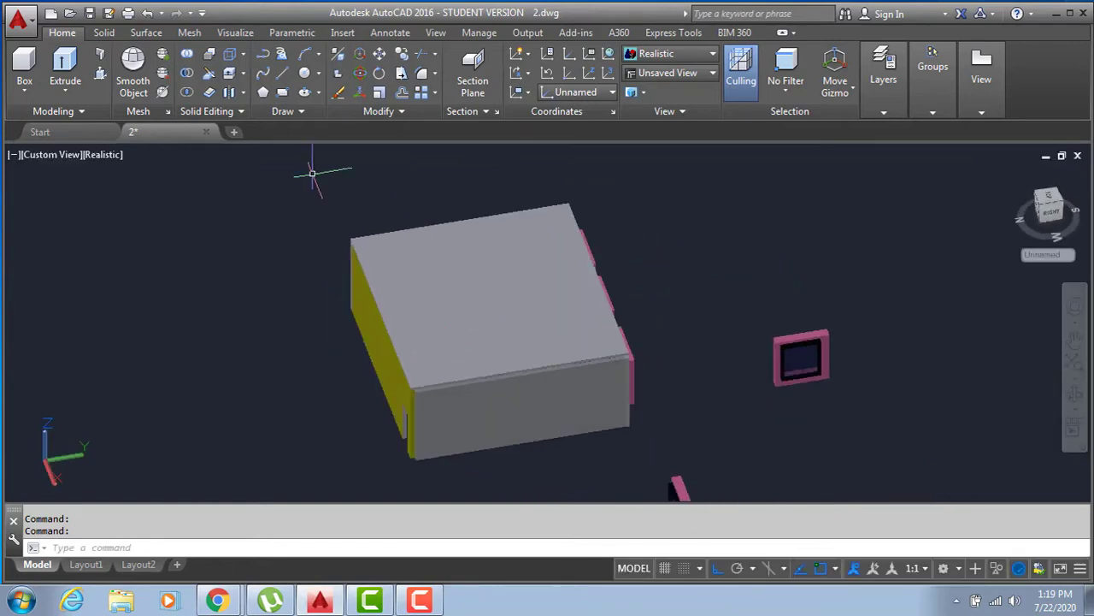
click(105, 155)
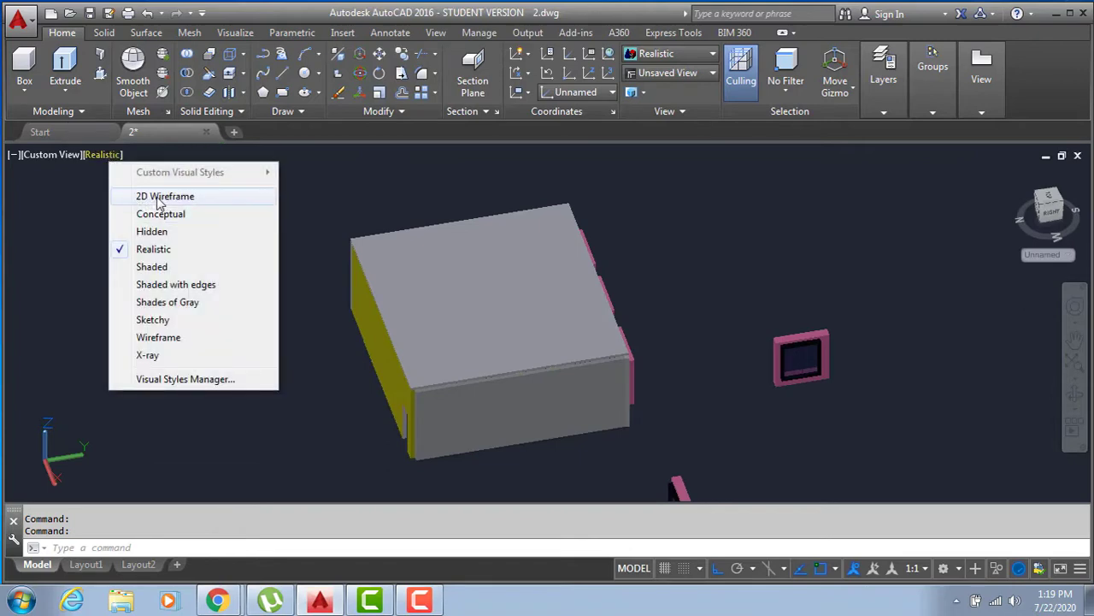
Switch the view to 2D Wireframe, close the stray Chrome tab, and orbit to an isometric view
click(159, 198)
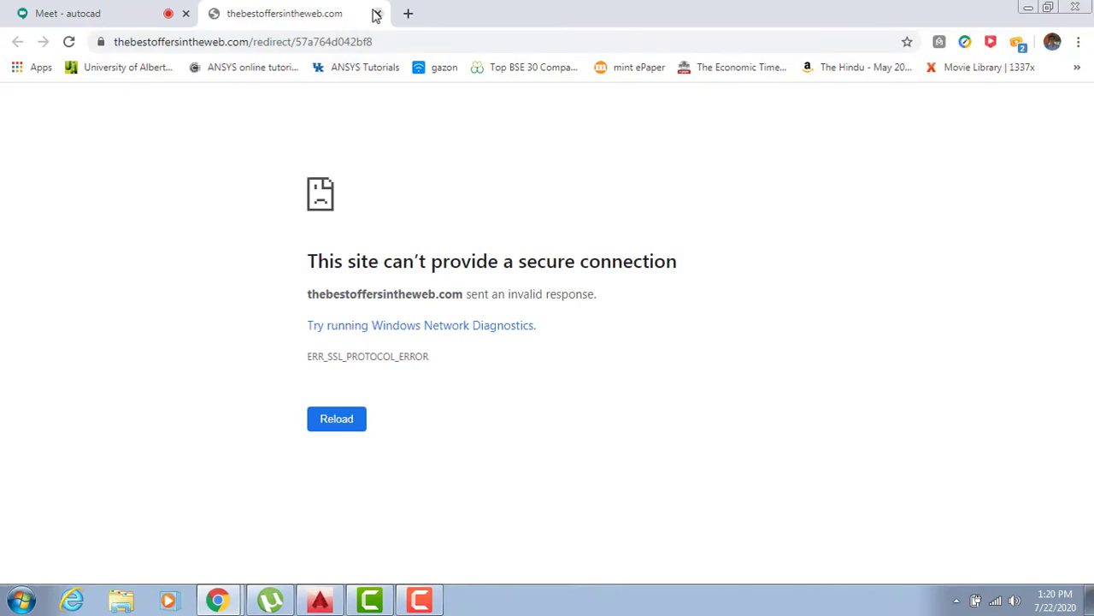
click(377, 14)
key(alt+Tab)
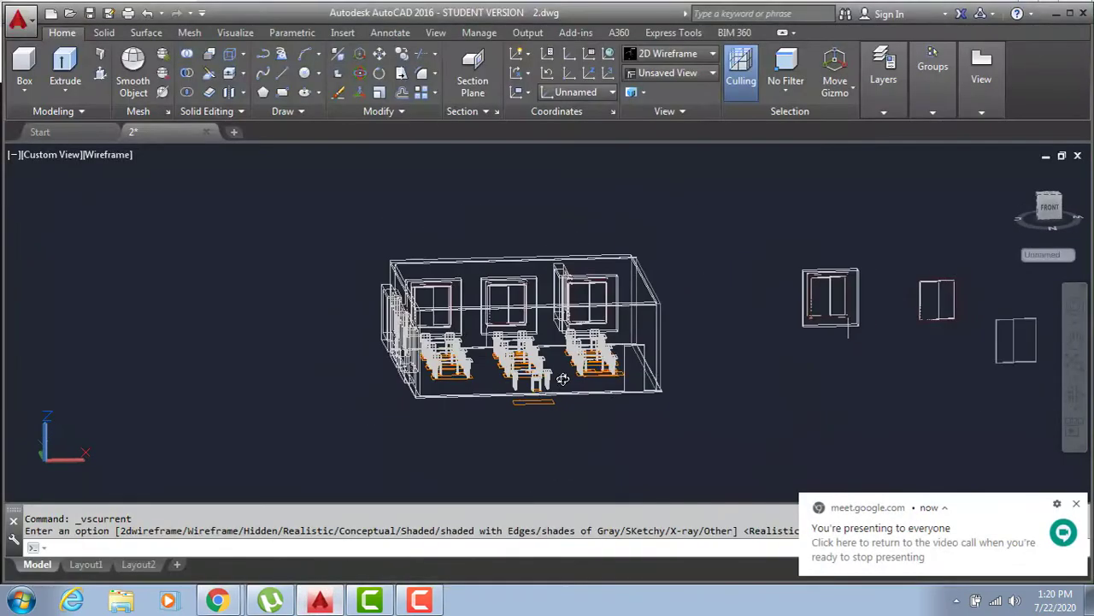
shift+middle_drag(562, 379, 910, 489)
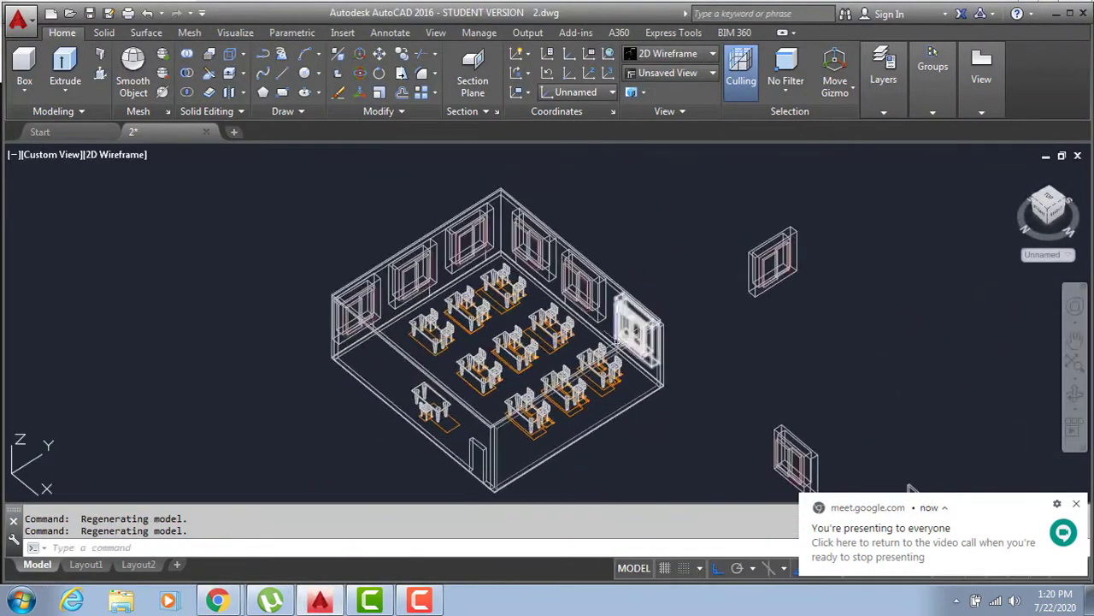
shift+middle_drag(615, 342, 590, 345)
Zoom and orbit onto the tables and chairs, then bring up the visual styles list
scroll(590, 345, up, 3)
scroll(616, 333, up, 4)
scroll(665, 323, up, 3)
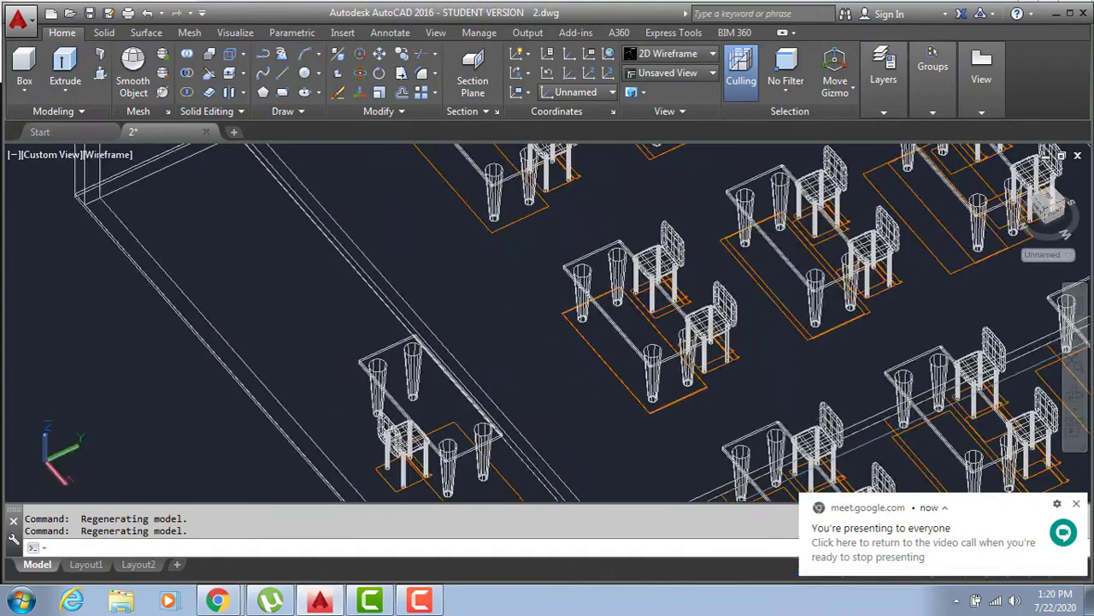
shift+middle_drag(499, 365, 499, 373)
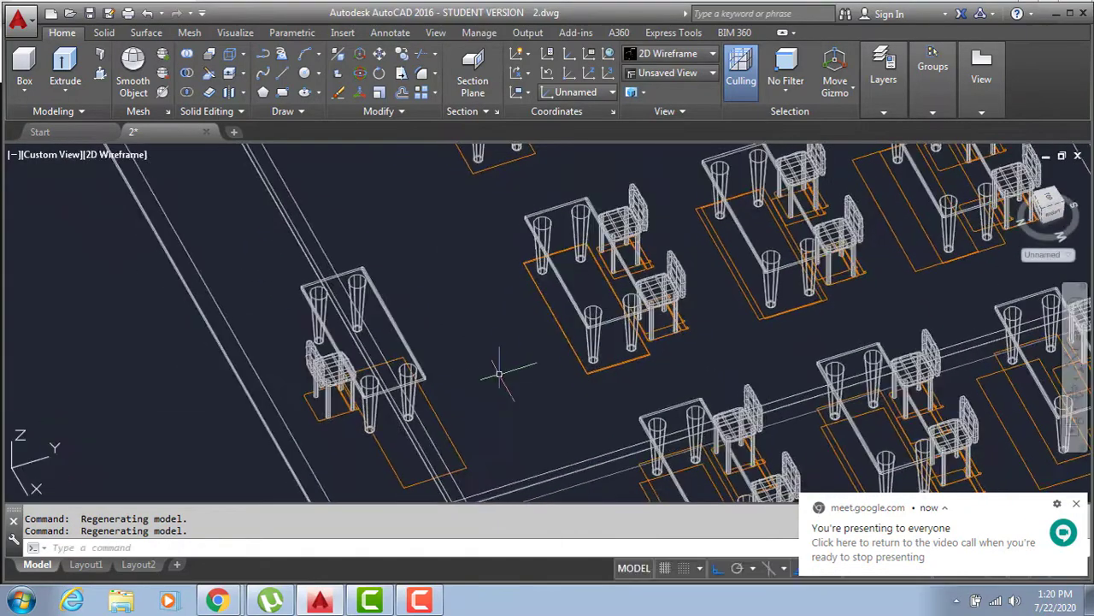
scroll(498, 373, down, 5)
click(134, 154)
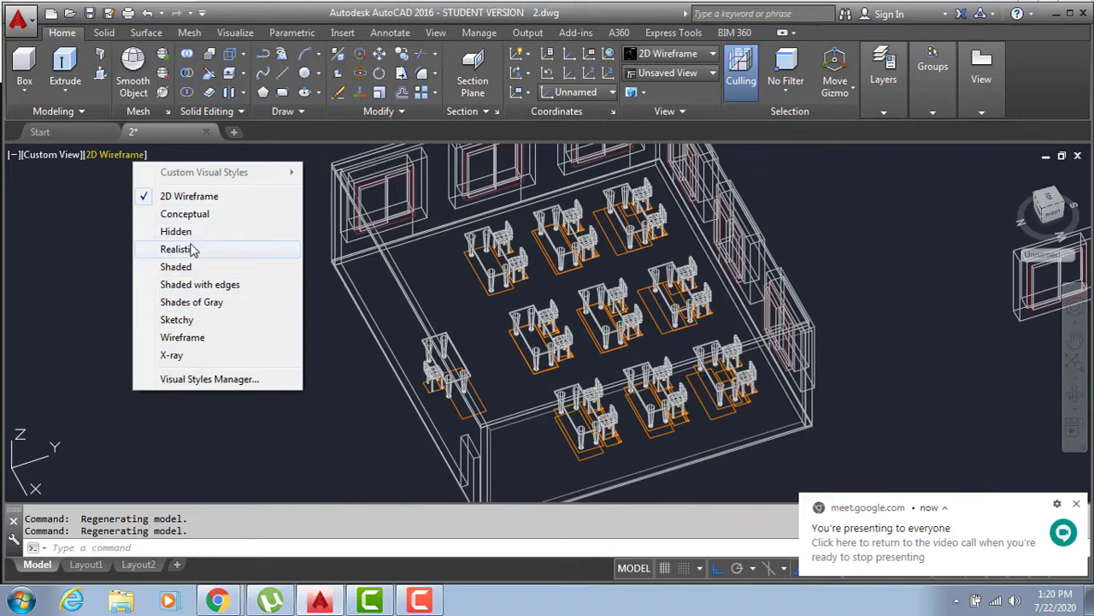
Start a selection window across the roof and zoom in on the room's top corner
click(351, 345)
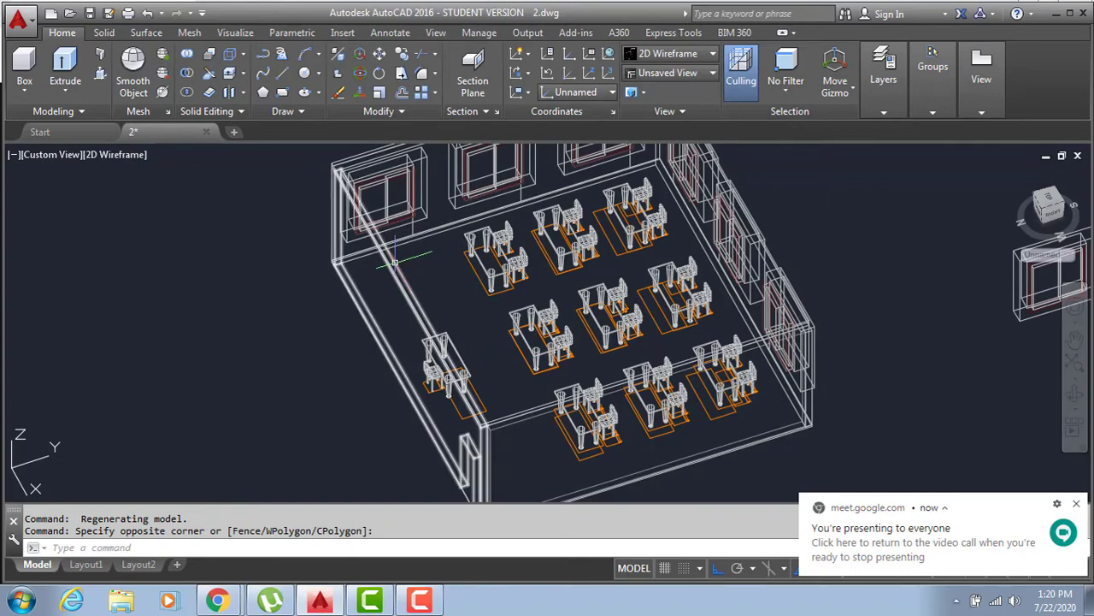
scroll(400, 259, up, 3)
scroll(342, 274, up, 3)
scroll(287, 284, up, 3)
scroll(308, 289, up, 3)
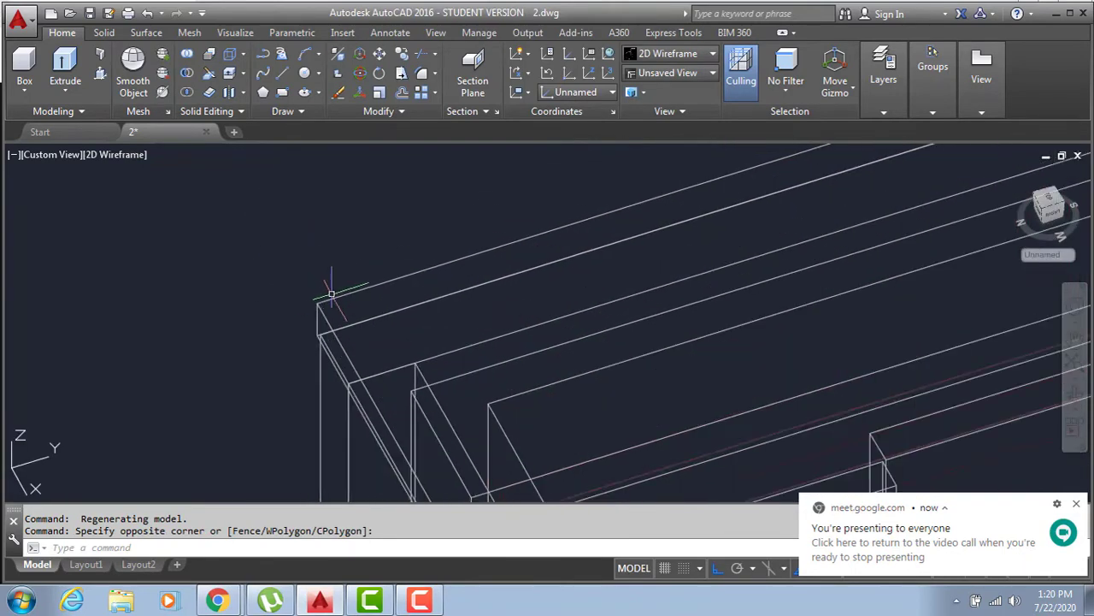
scroll(331, 295, up, 2)
Window-select the roof slab and hide it with Isolate > Hide Objects
click(333, 296)
right_click(343, 300)
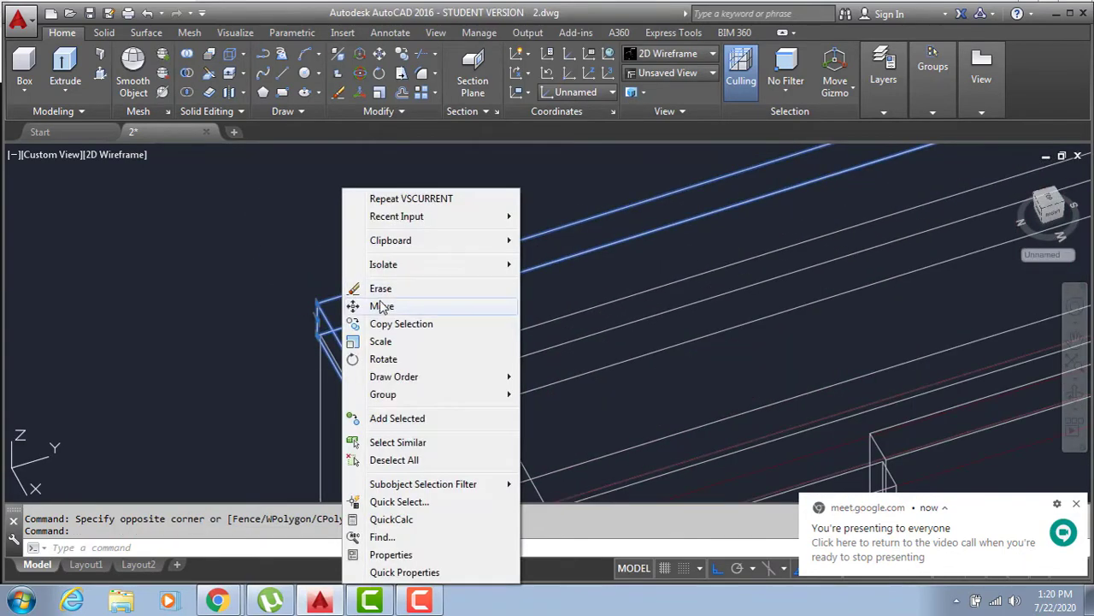
mouse_move(383, 264)
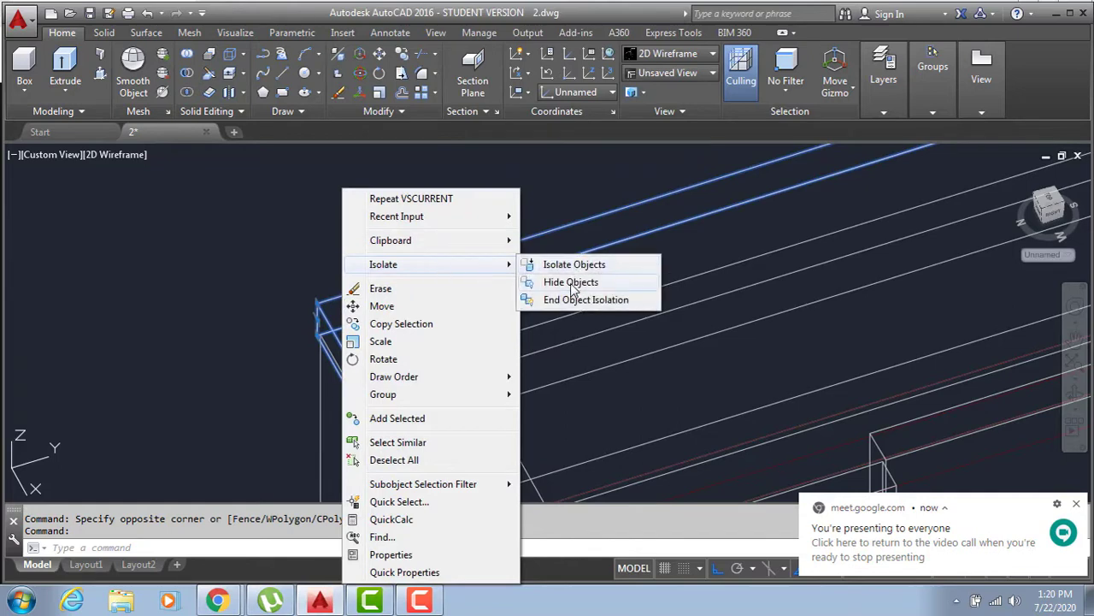
click(572, 283)
Shift the view of the wall corner and set the visual style back to Realistic
middle_drag(562, 281, 466, 325)
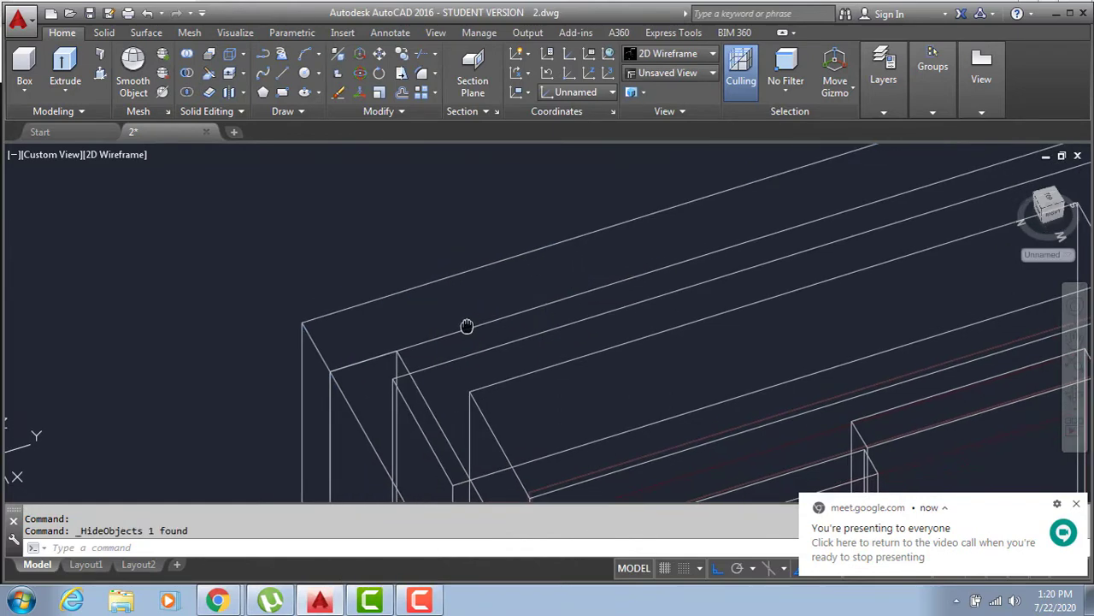
click(102, 154)
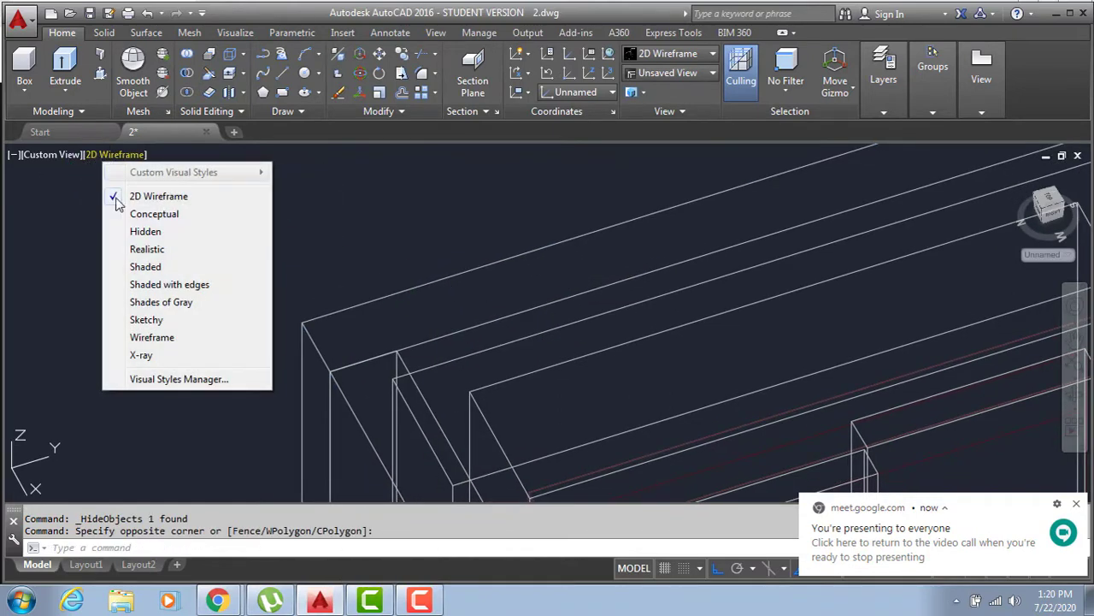
click(158, 254)
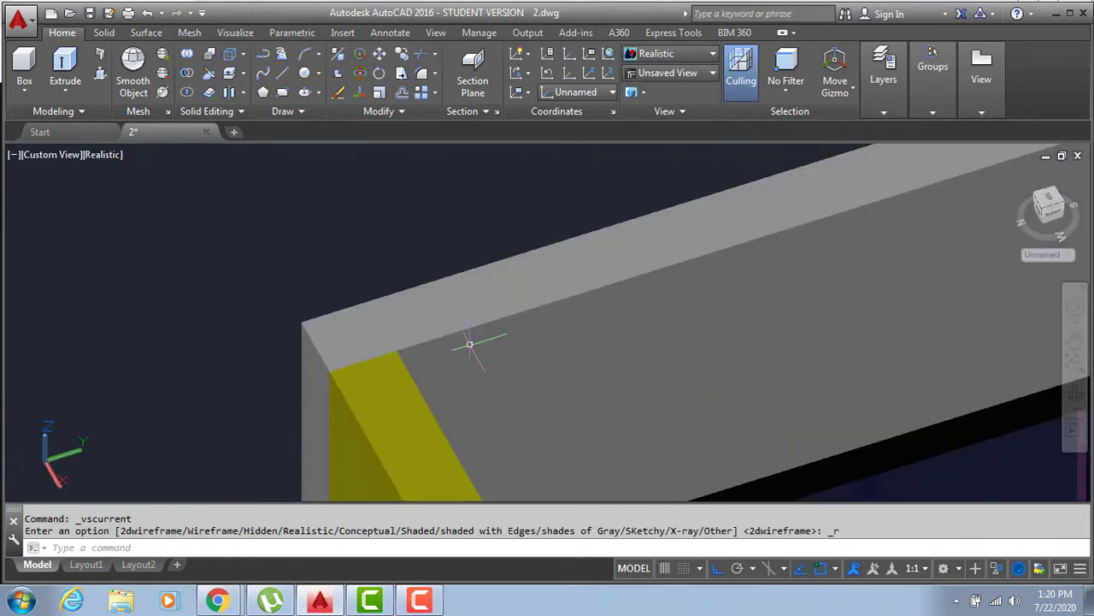
Zoom and pan over the roofless room's desks and chairs, then show the Visualize ribbon
scroll(240, 261, down, 2)
scroll(239, 261, down, 2)
scroll(239, 262, down, 2)
scroll(521, 350, down, 2)
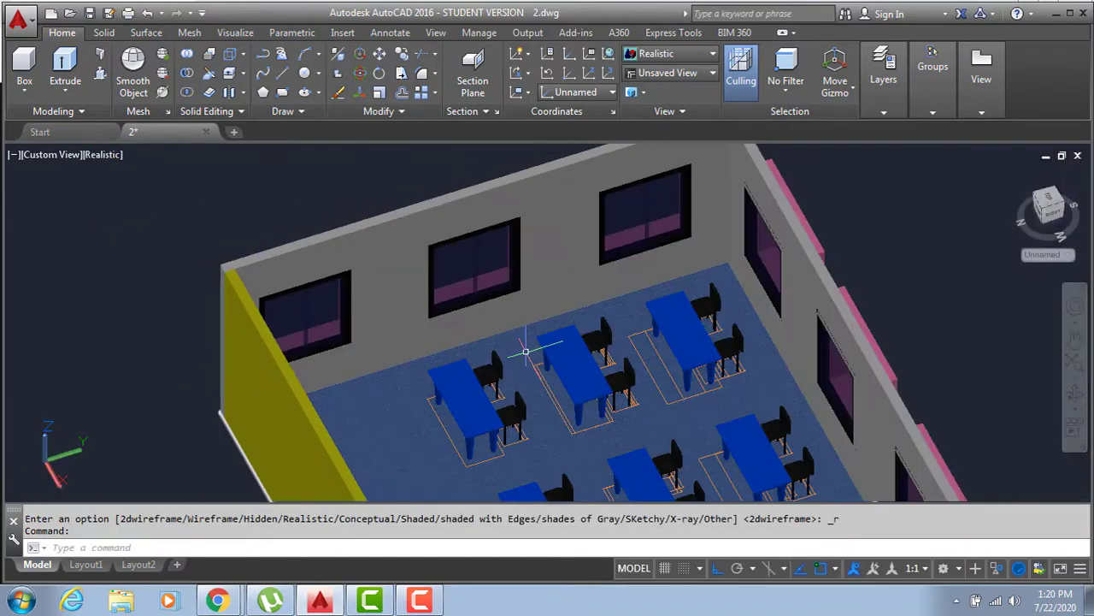
middle_drag(403, 294, 342, 308)
scroll(355, 359, up, 3)
scroll(355, 359, up, 3)
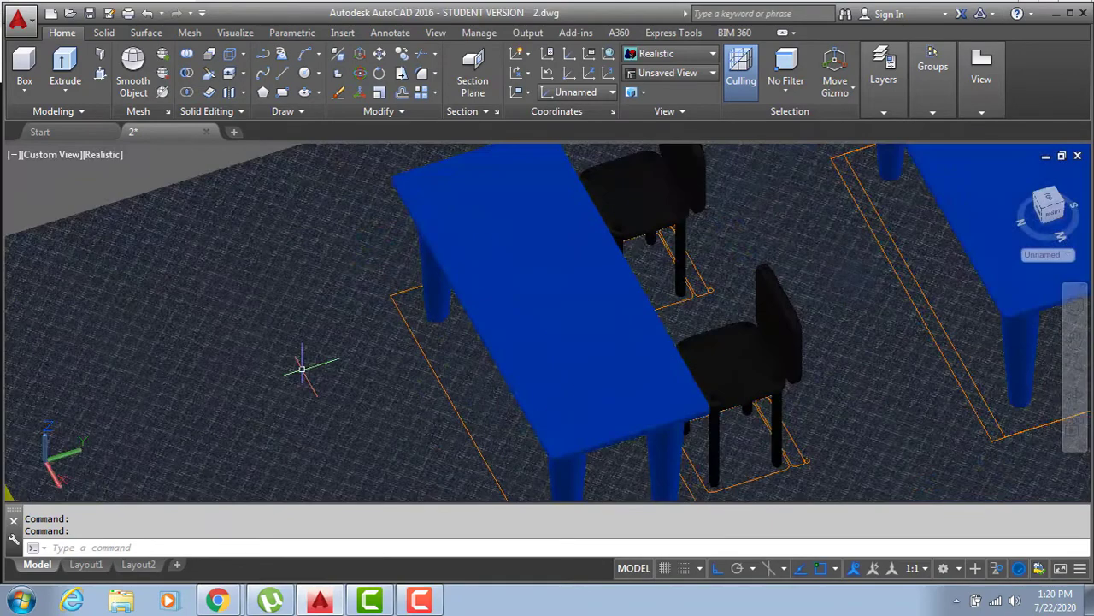
scroll(302, 369, down, 3)
scroll(301, 370, down, 2)
scroll(302, 370, down, 1)
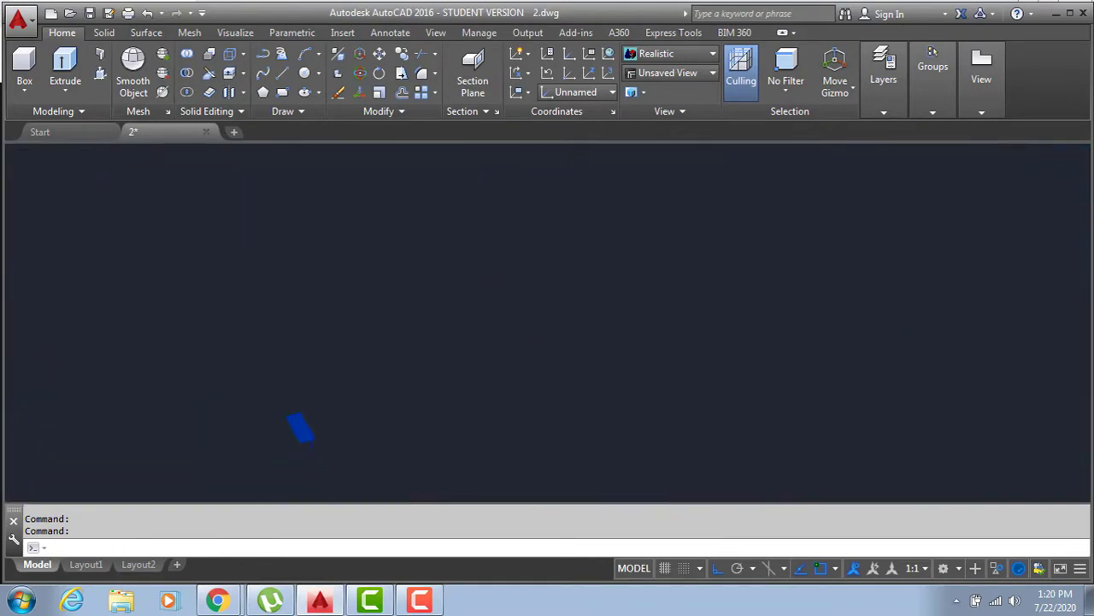
click(236, 32)
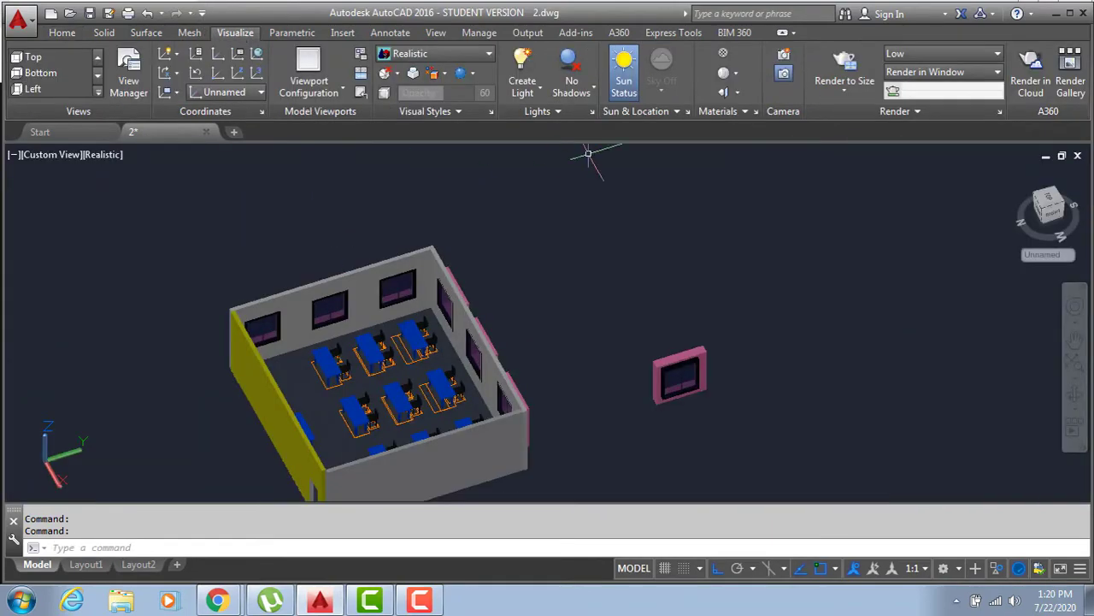
Drag Aluminum from Autodesk Library > Metal onto the model, then close the Materials Browser
click(727, 54)
middle_drag(612, 338, 573, 299)
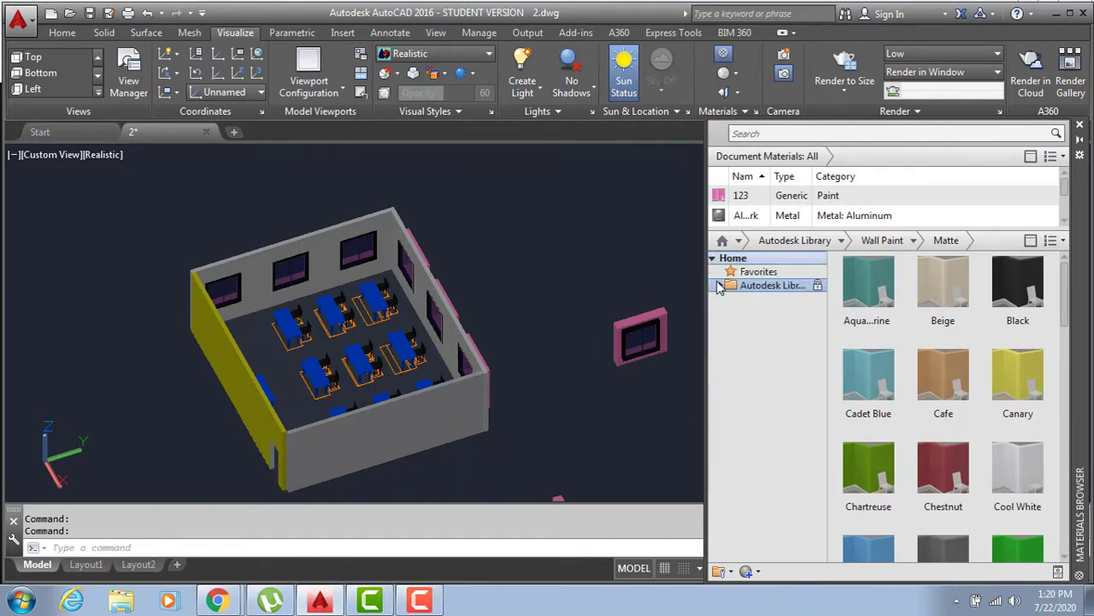
click(720, 288)
scroll(759, 382, down, 2)
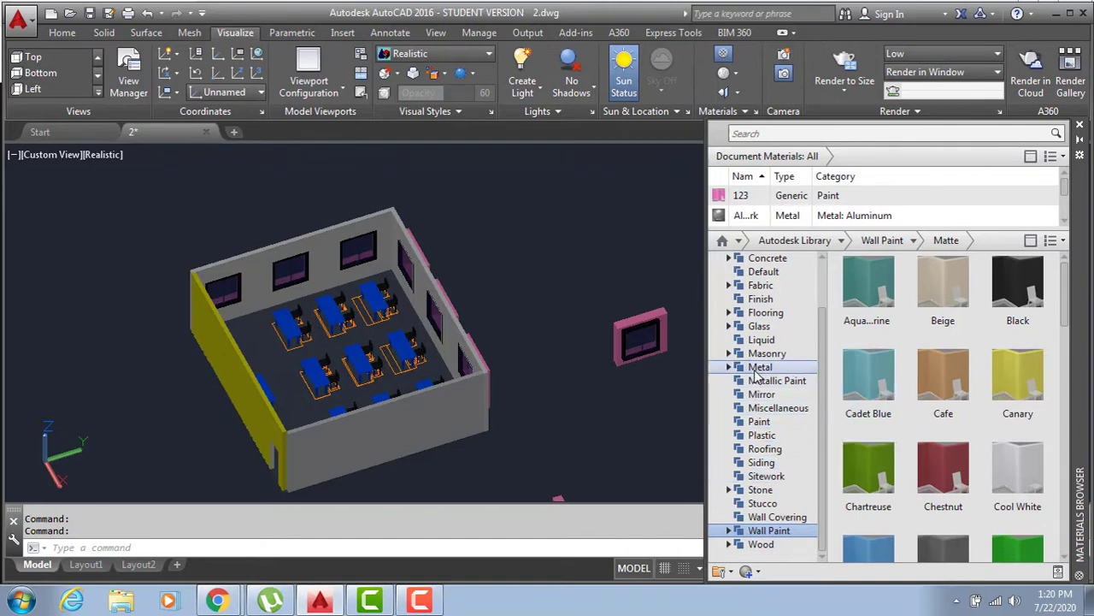
click(757, 368)
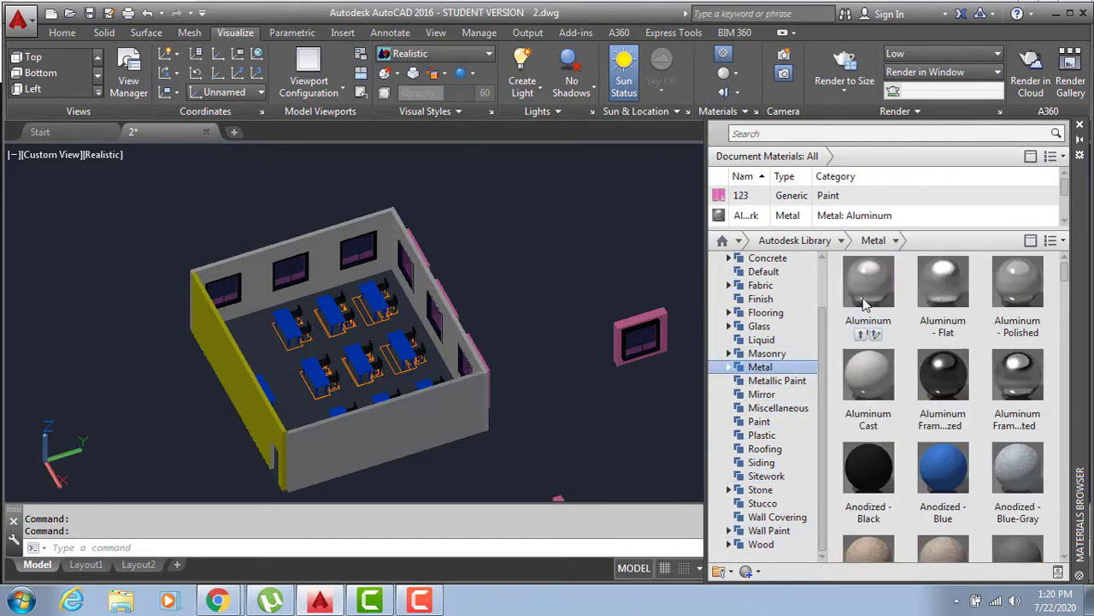
mouse_move(863, 297)
mouse_down()
mouse_move(662, 308)
mouse_move(714, 316)
mouse_up()
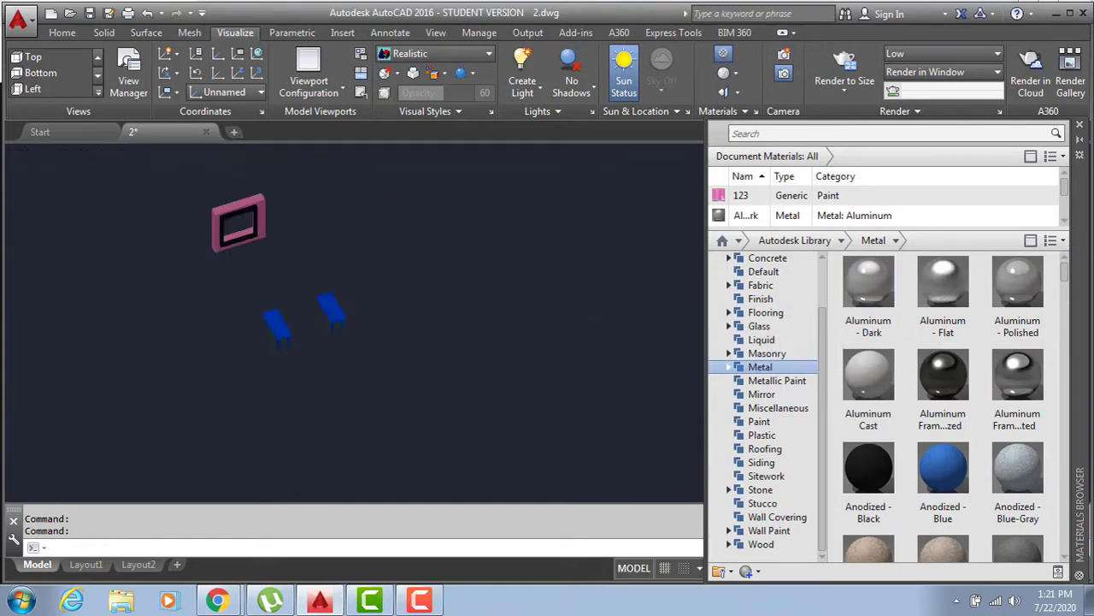
middle_drag(208, 231, 259, 274)
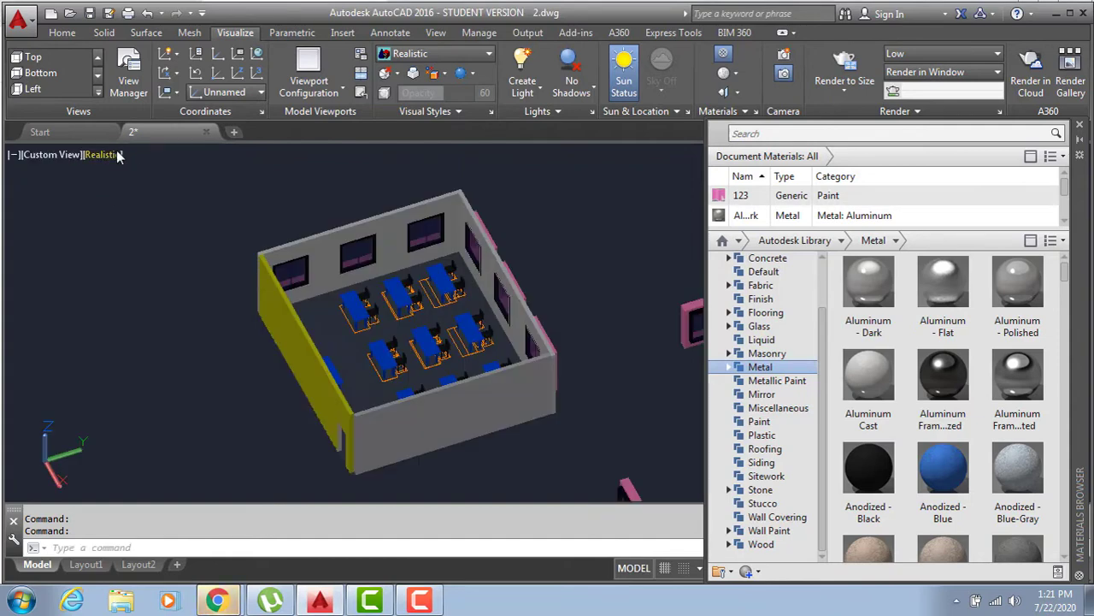
click(1079, 124)
scroll(248, 265, up, 1)
scroll(256, 273, up, 2)
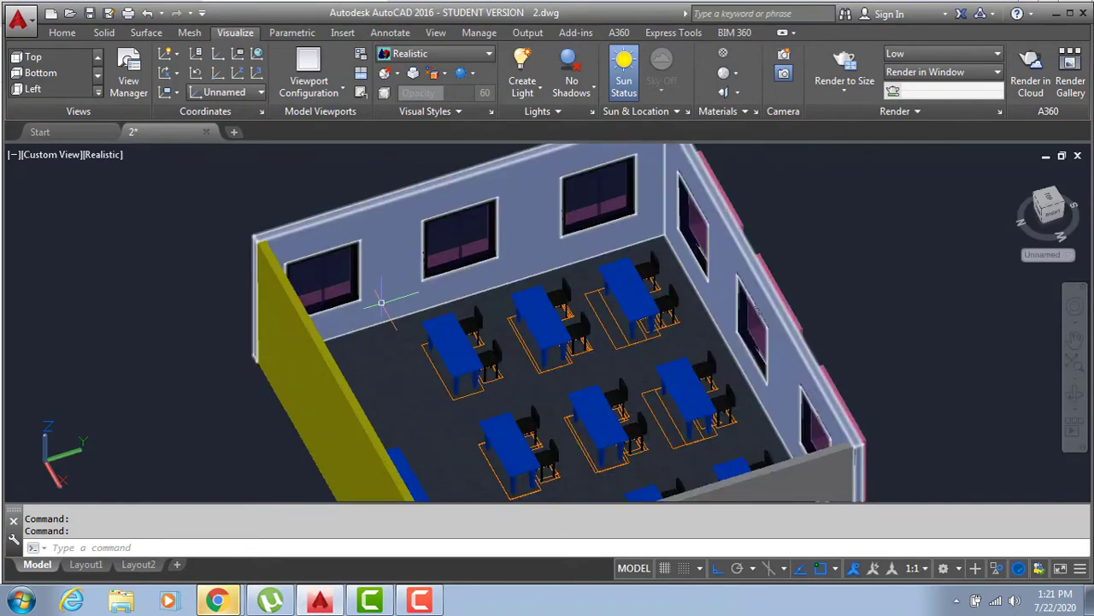
scroll(299, 286, up, 2)
scroll(362, 305, up, 2)
click(453, 402)
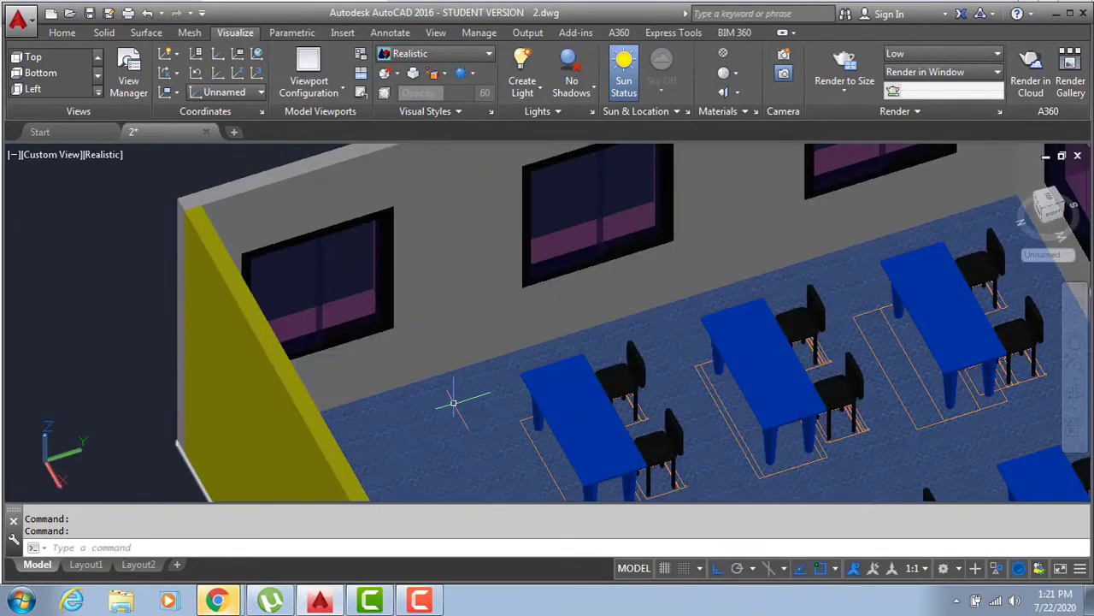
scroll(452, 399, down, 3)
key(Escape)
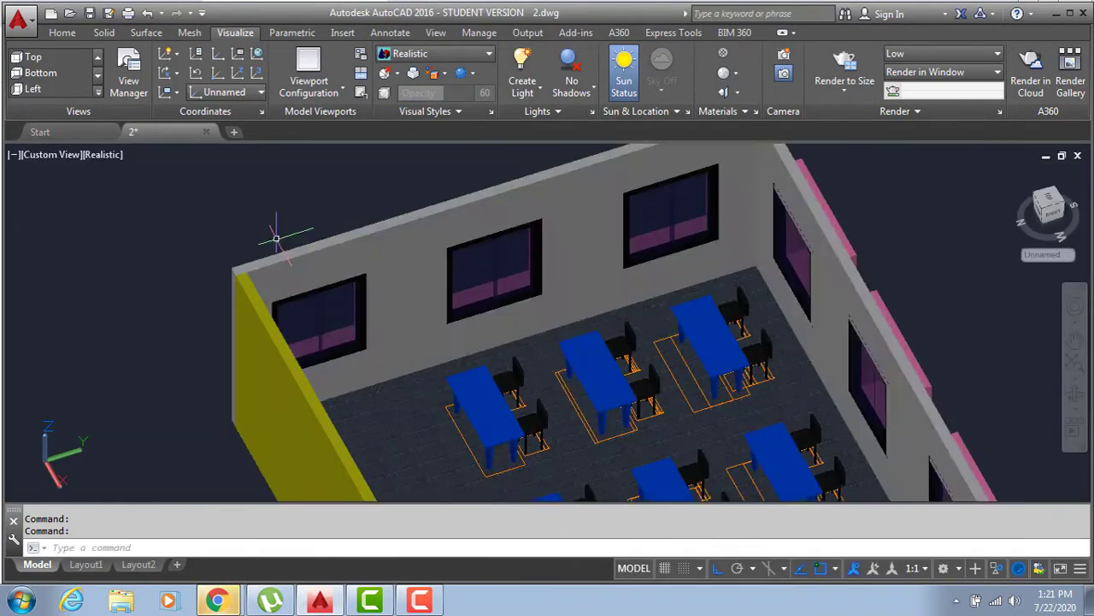
mouse_move(317, 274)
shift+middle_down()
mouse_move(329, 329)
mouse_move(395, 341)
mouse_move(367, 288)
shift+middle_up()
shift+middle_drag(488, 256, 445, 308)
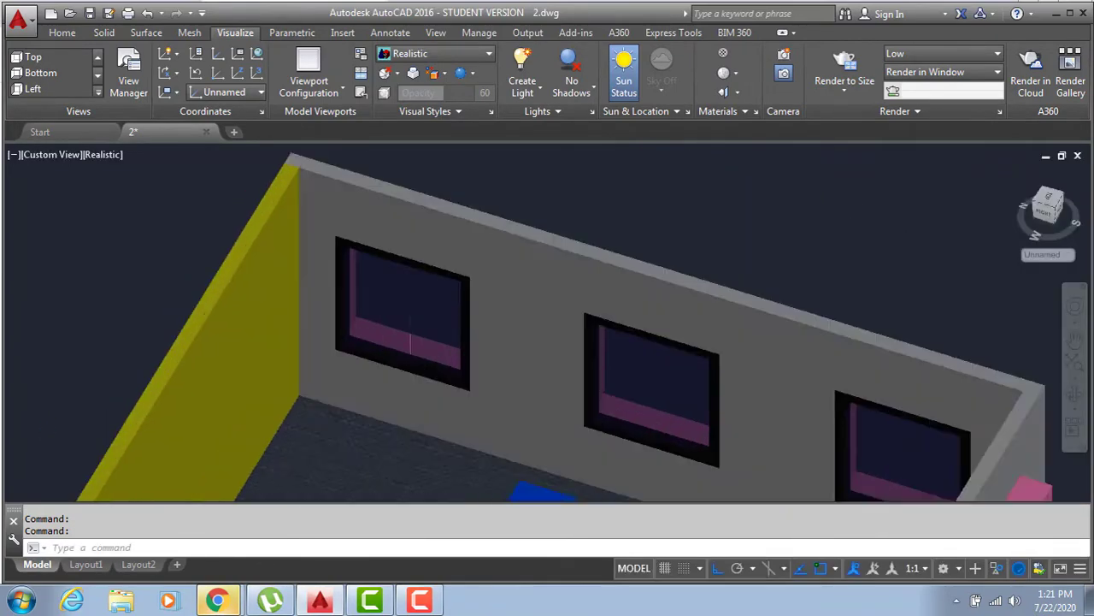
scroll(531, 290, up, 2)
mouse_move(496, 374)
shift+middle_down()
mouse_move(557, 379)
mouse_move(557, 405)
mouse_move(618, 423)
mouse_move(599, 410)
shift+middle_up()
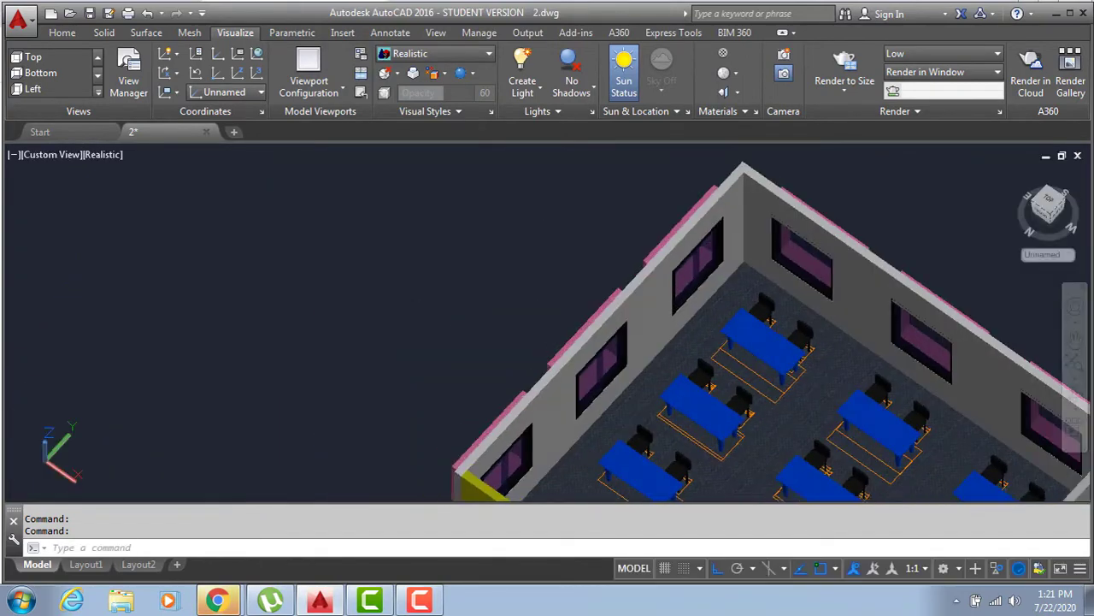
scroll(650, 427, up, 5)
scroll(672, 379, up, 3)
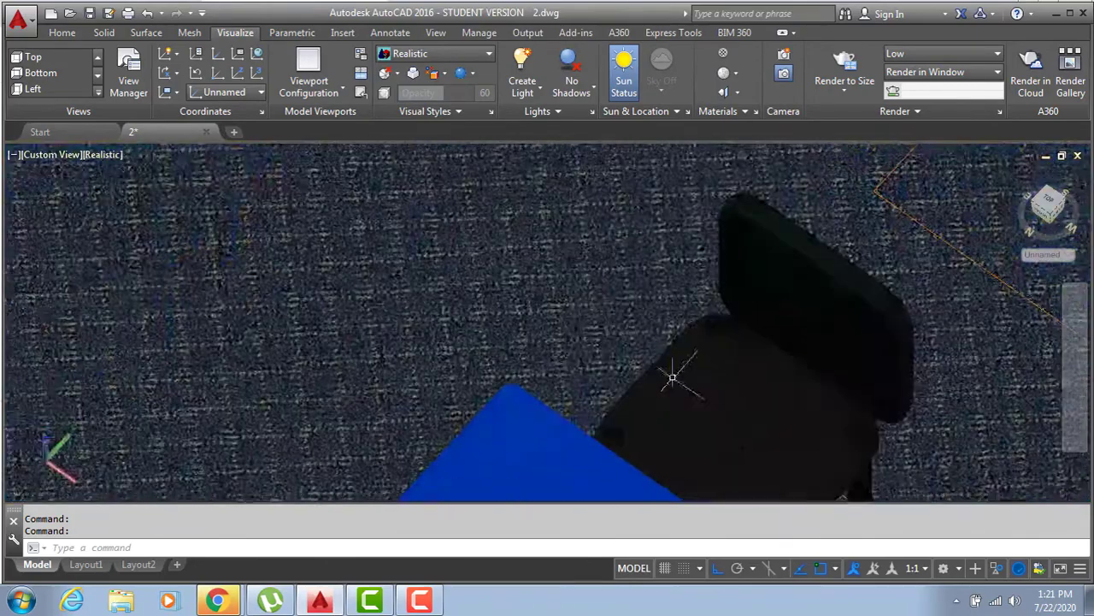
scroll(672, 379, up, 2)
scroll(676, 374, up, 2)
scroll(704, 384, up, 2)
scroll(615, 366, up, 1)
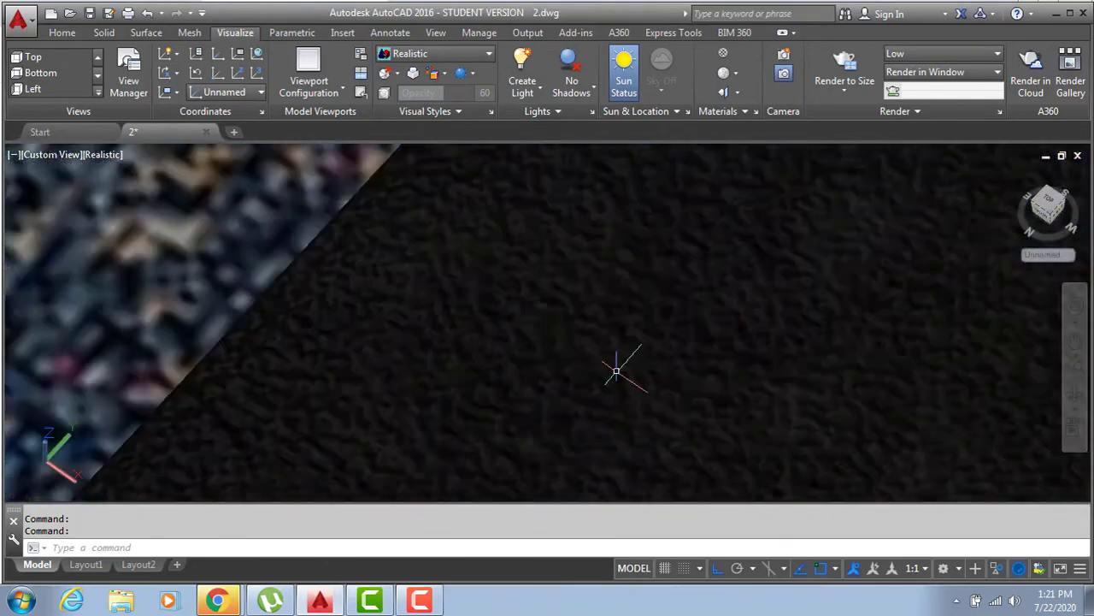
scroll(615, 366, down, 1)
scroll(616, 366, down, 2)
scroll(499, 370, down, 2)
scroll(500, 370, up, 3)
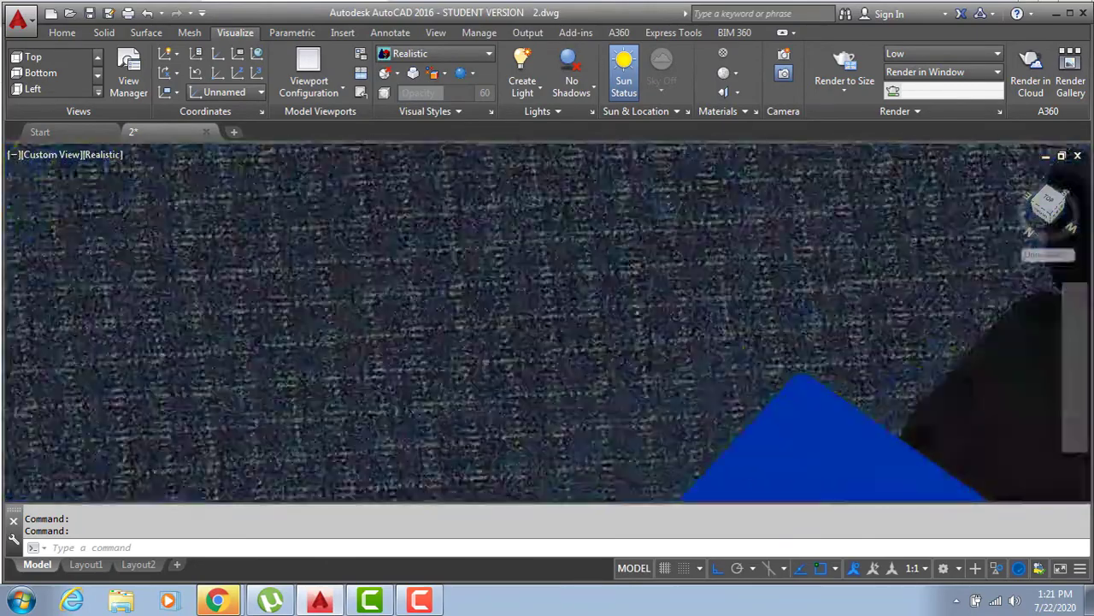
scroll(492, 368, up, 1)
scroll(491, 368, down, 1)
scroll(494, 372, down, 2)
scroll(493, 371, down, 3)
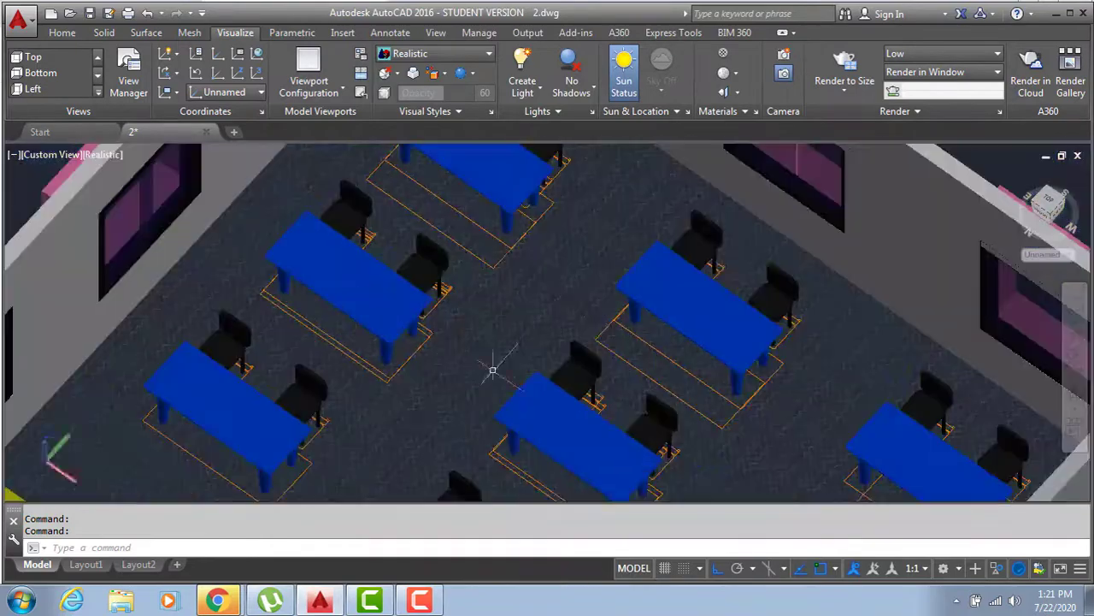
scroll(493, 371, down, 2)
shift+middle_drag(494, 371, 578, 385)
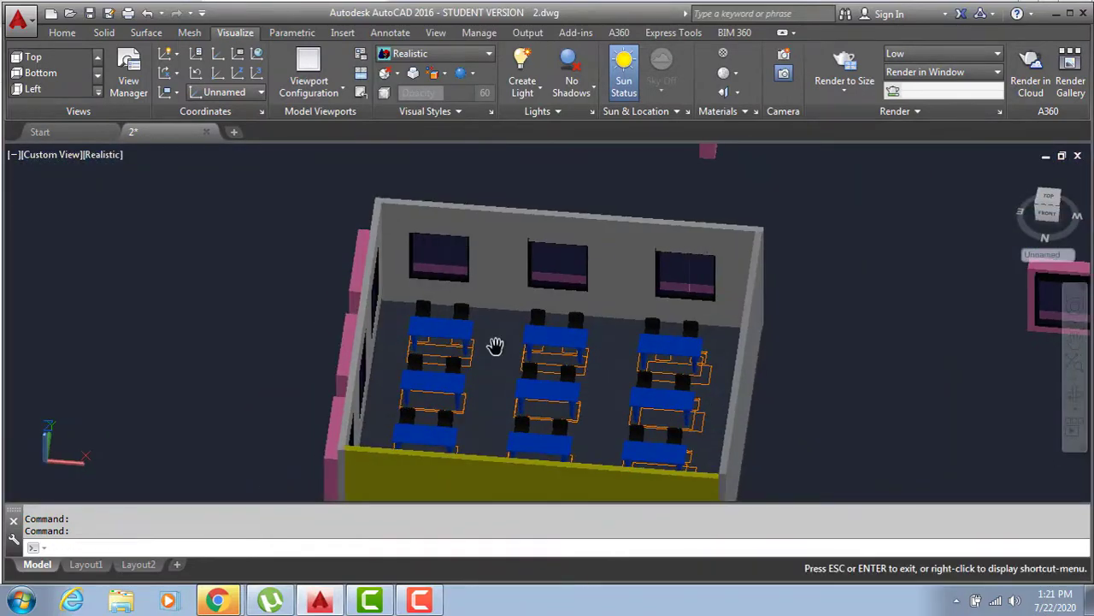
mouse_move(494, 345)
shift+middle_down()
mouse_move(427, 325)
mouse_move(355, 323)
shift+middle_up()
scroll(427, 325, up, 3)
scroll(427, 325, down, 3)
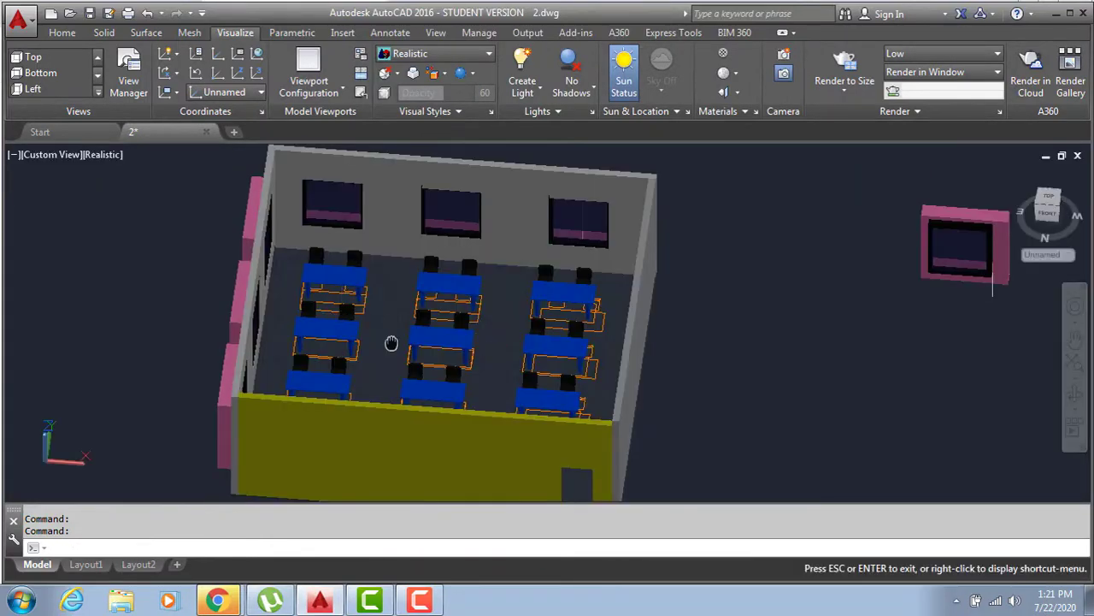
middle_drag(127, 250, 159, 254)
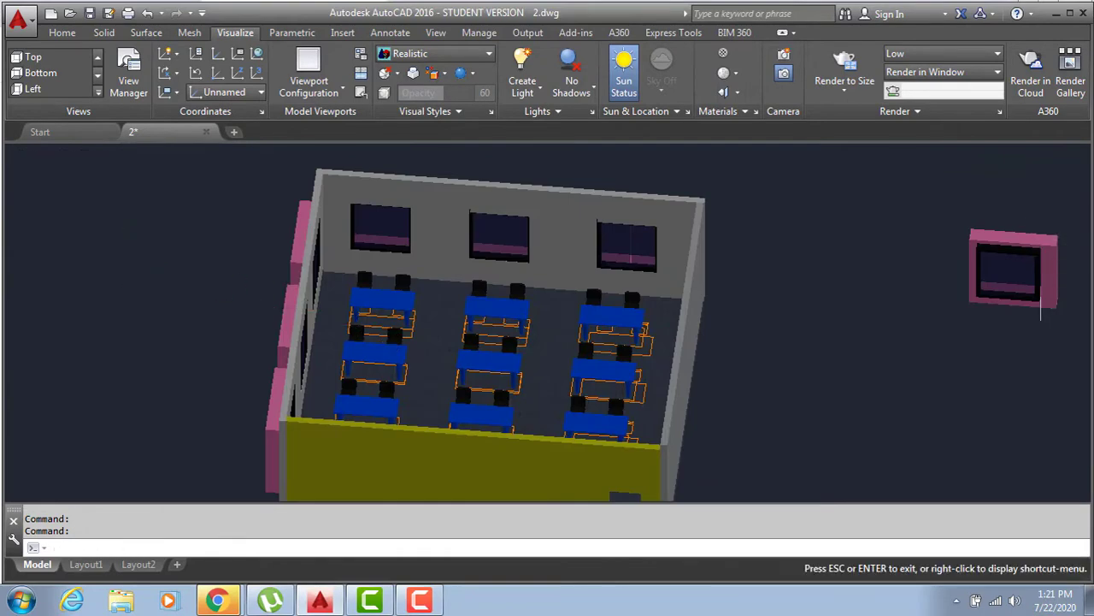
End object isolation so the roof slab reappears, then orbit and pan the building
right_click(127, 228)
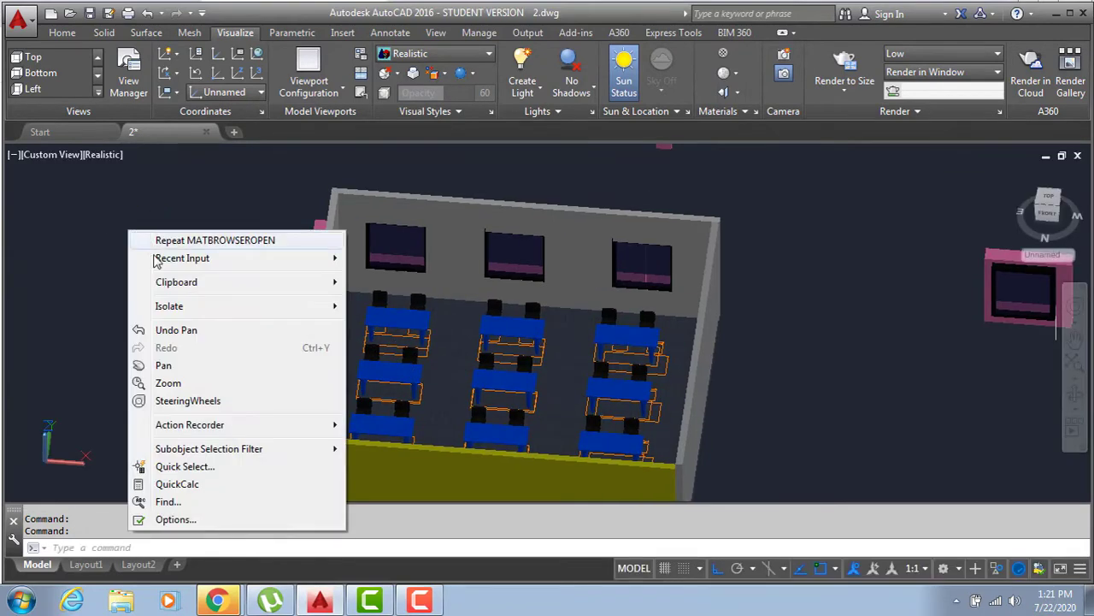
mouse_move(169, 306)
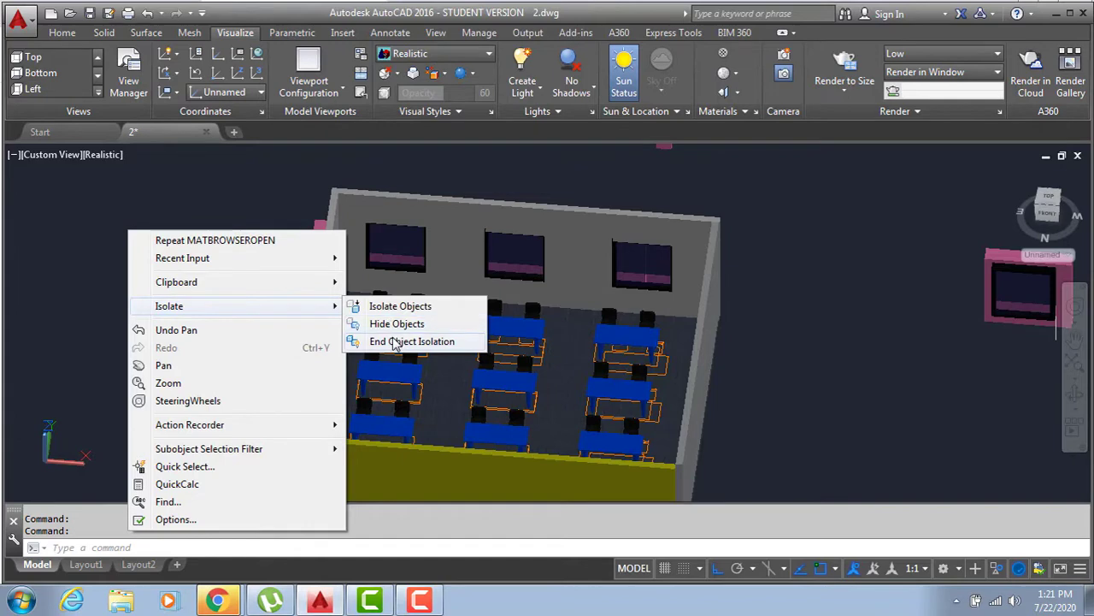
click(396, 342)
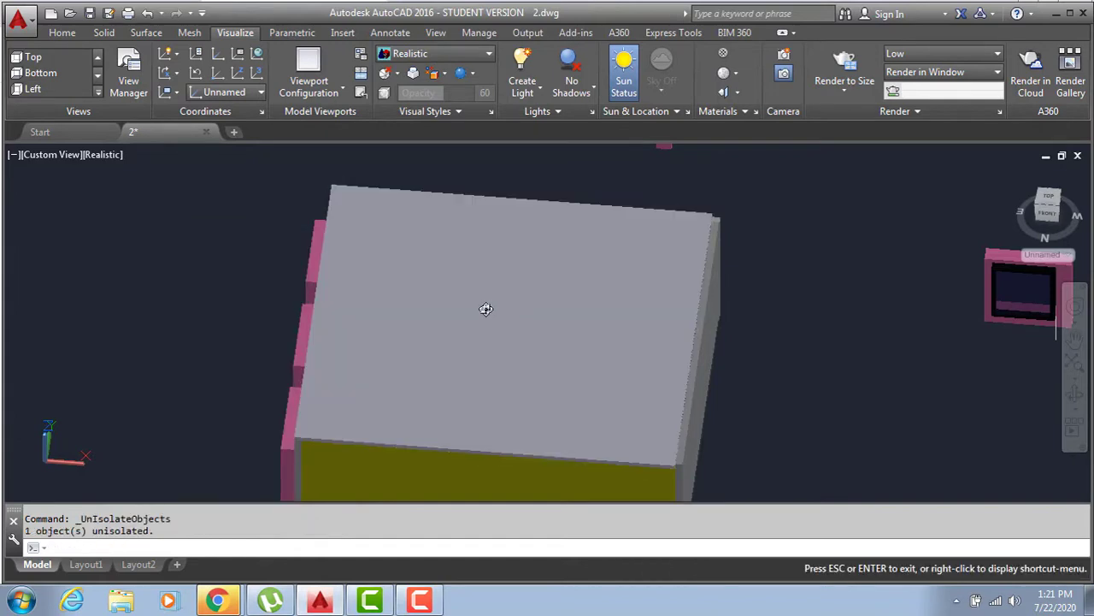
shift+middle_drag(484, 308, 425, 285)
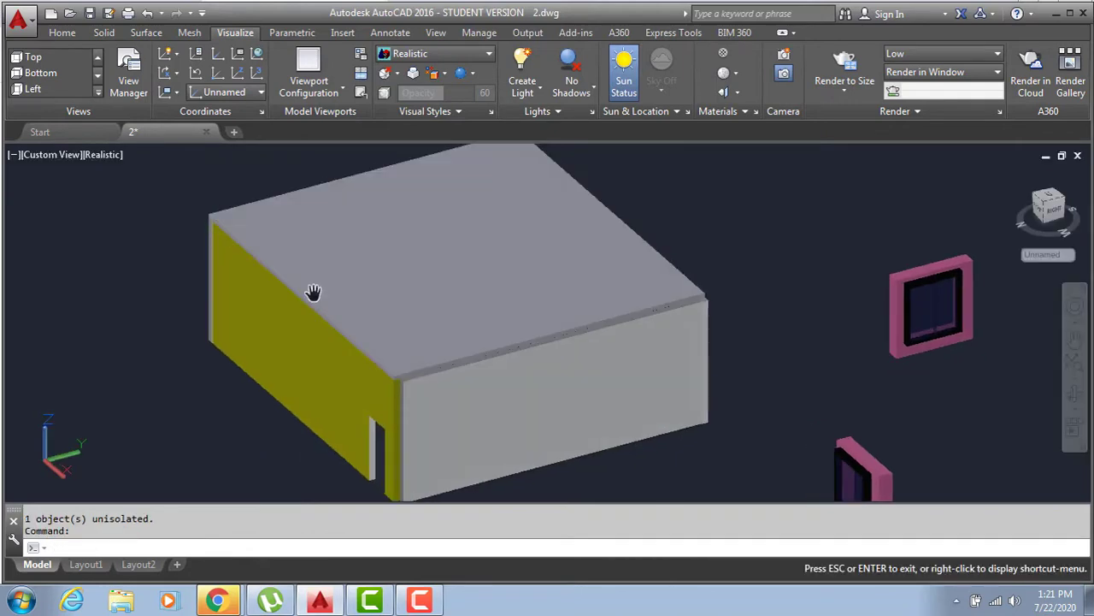
middle_drag(310, 290, 379, 303)
Set the viewport visual style to 2D Wireframe and adjust the view slightly
click(102, 158)
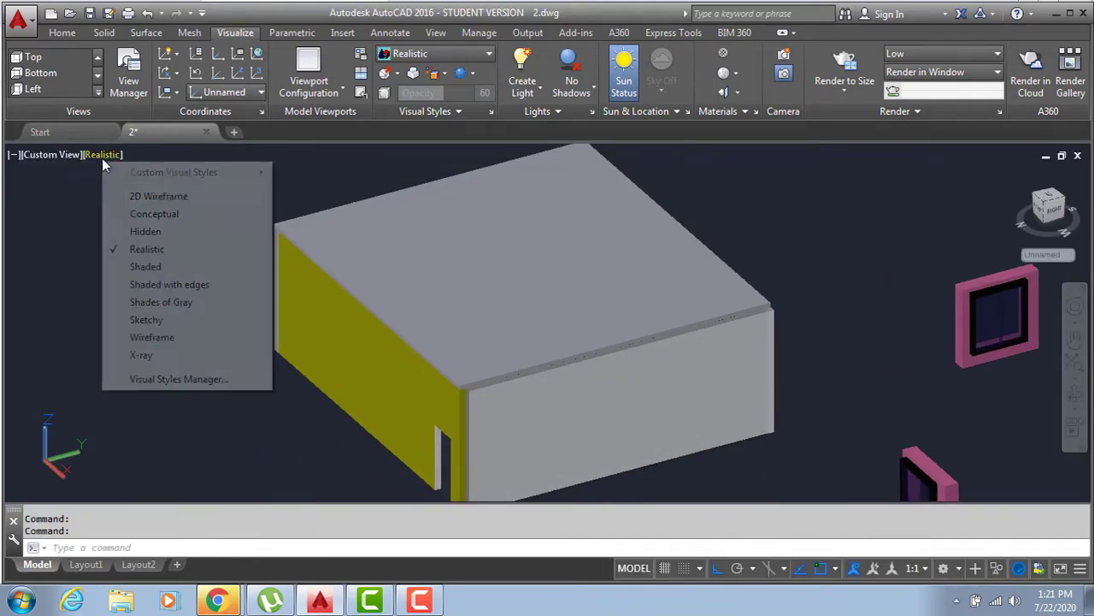
click(128, 196)
shift+middle_drag(362, 248, 419, 301)
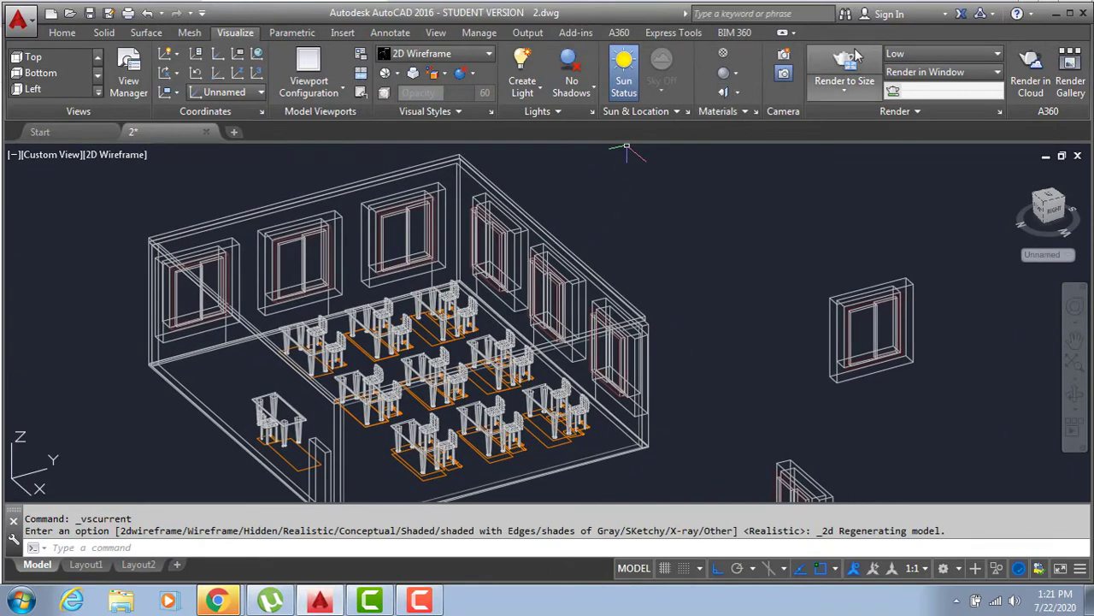
Create Camera1 from Top view near the left wall, aimed at the middle desks
click(784, 64)
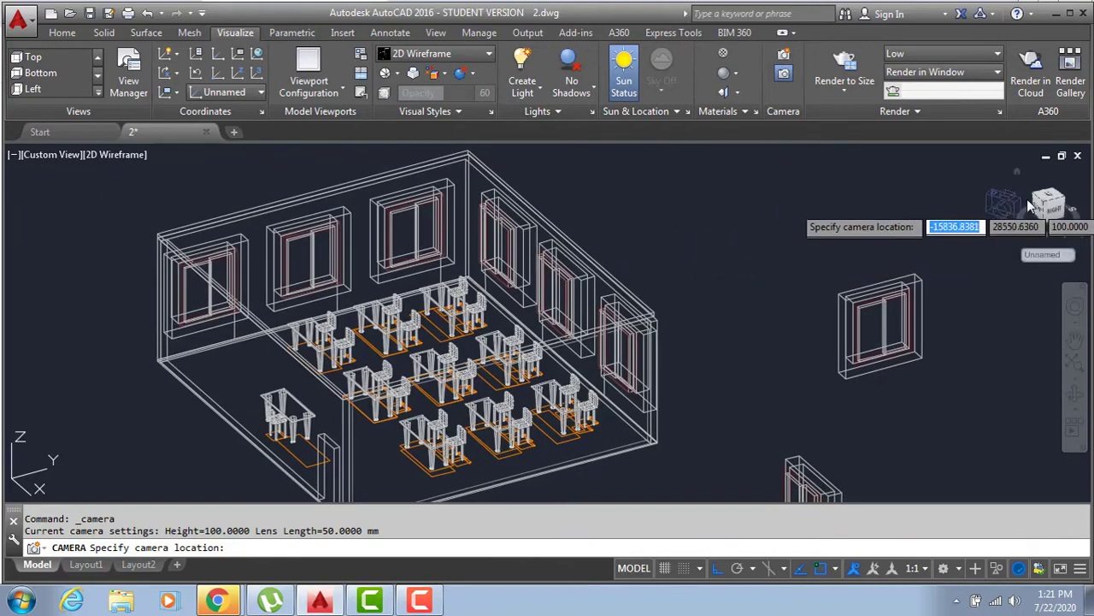
click(1045, 200)
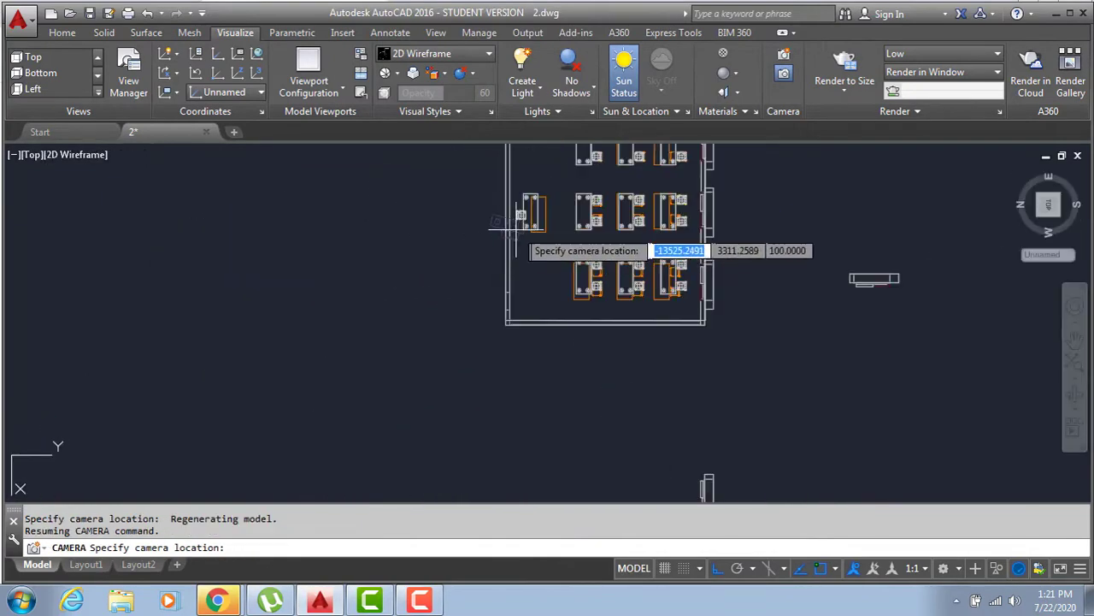
scroll(516, 222, up, 4)
click(455, 385)
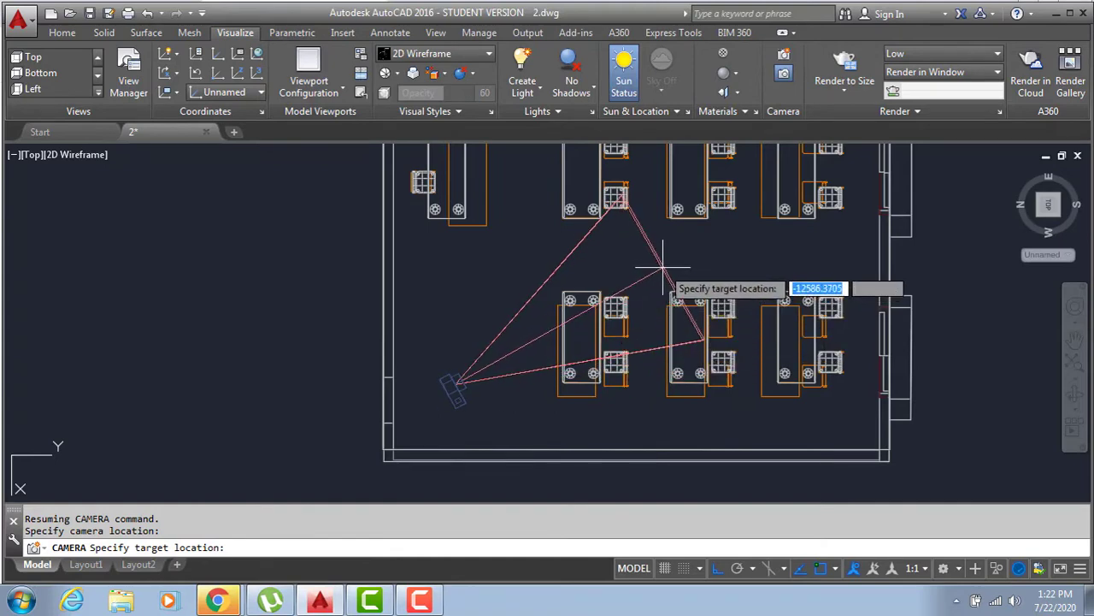
click(664, 265)
click(707, 437)
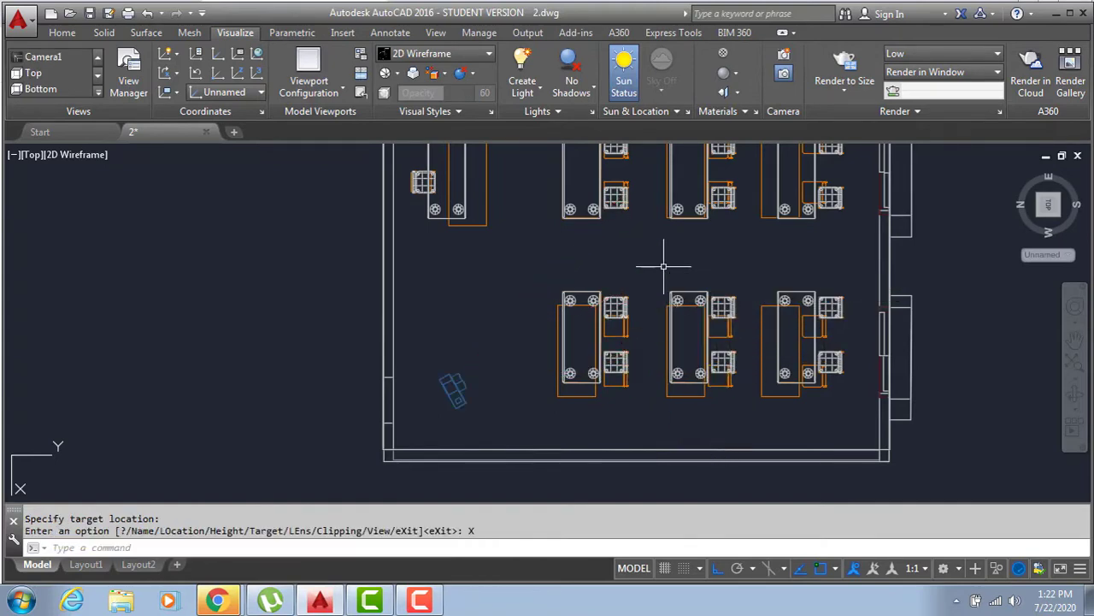
shift+middle_drag(498, 376, 438, 334)
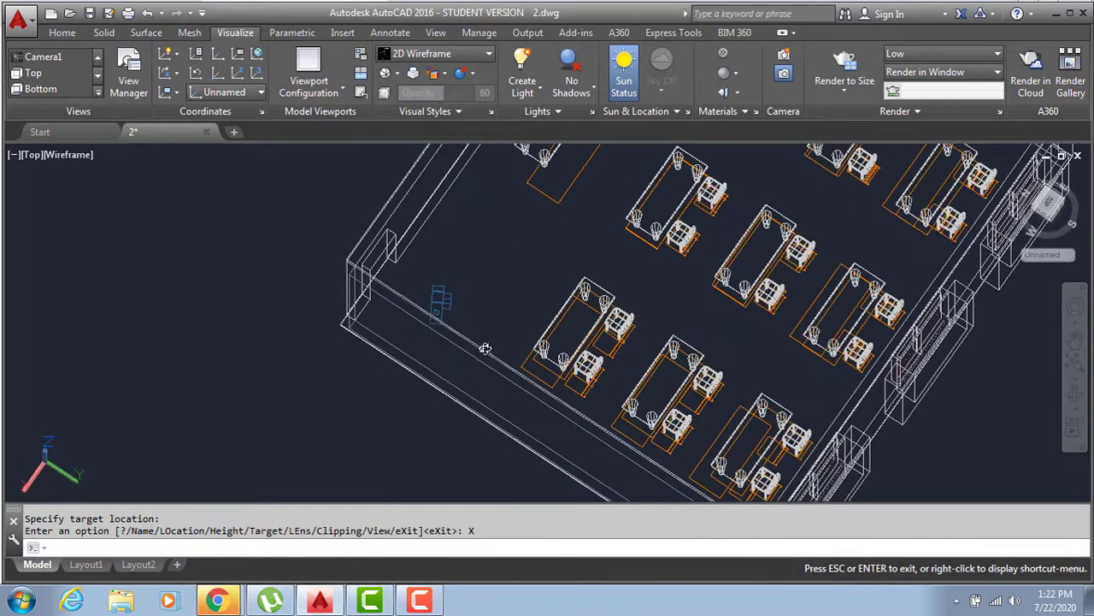
Select Camera1 and set its Camera Preview visual style to Realistic, then close the preview
click(414, 366)
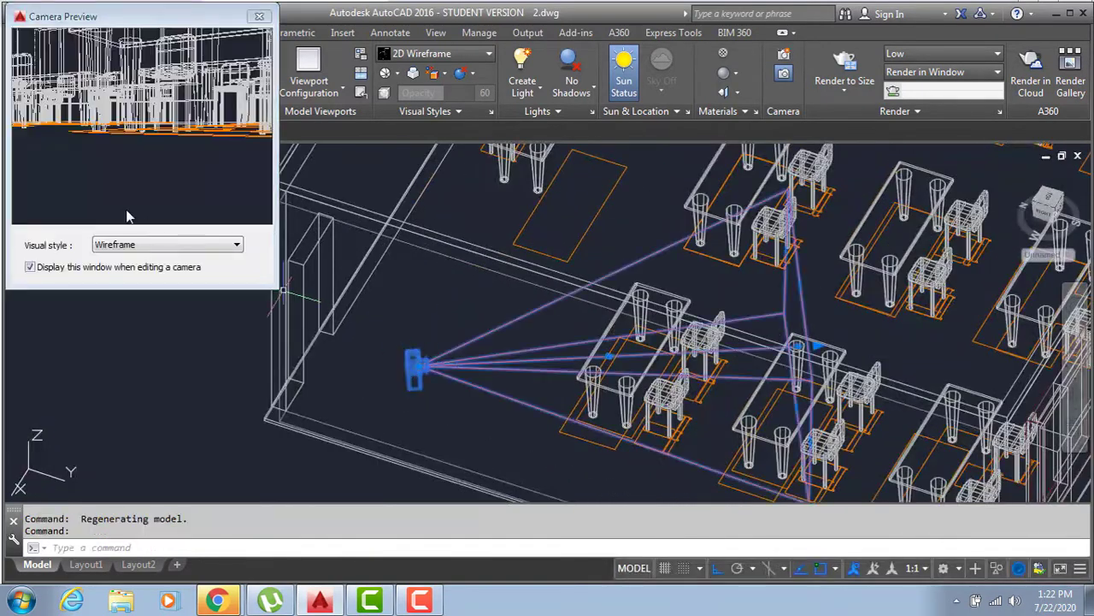
click(150, 248)
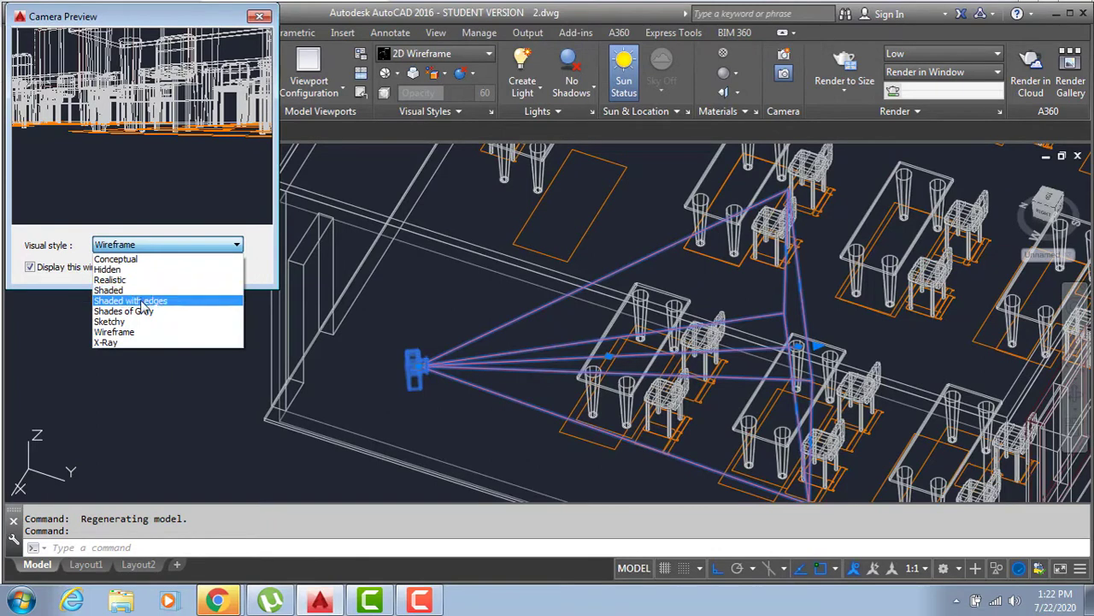
click(133, 280)
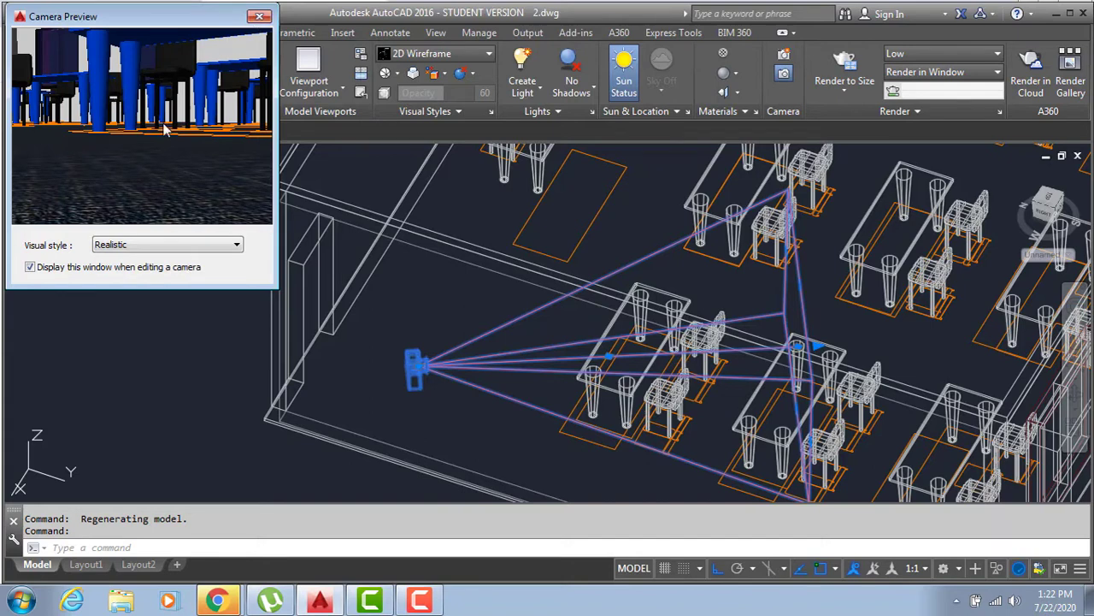
click(259, 17)
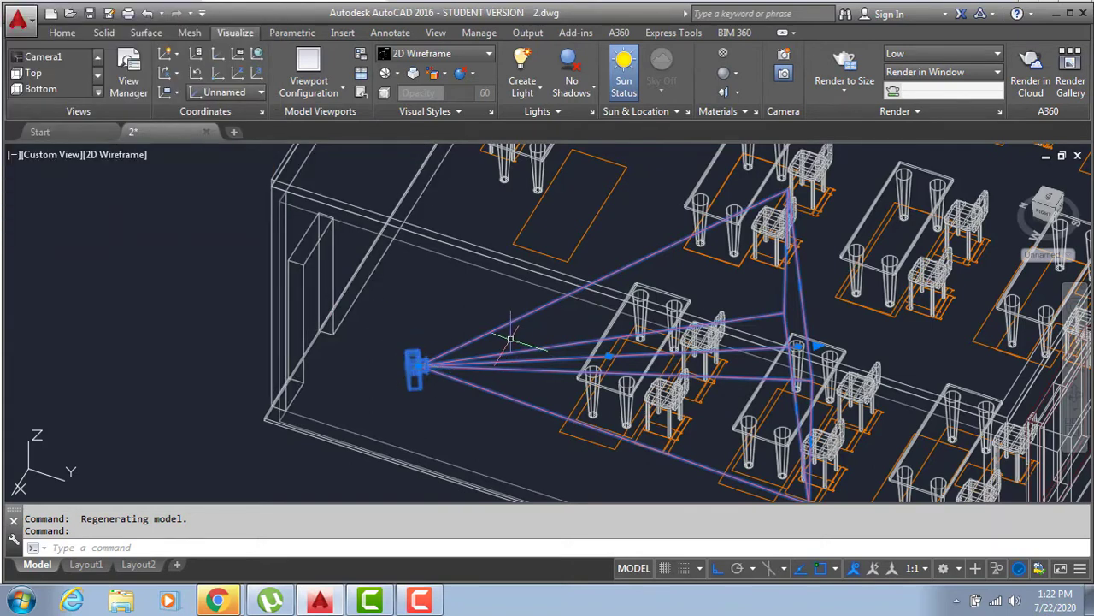
Reselect Camera1 and grab its position grip to raise it along +Z
middle_drag(510, 340, 443, 295)
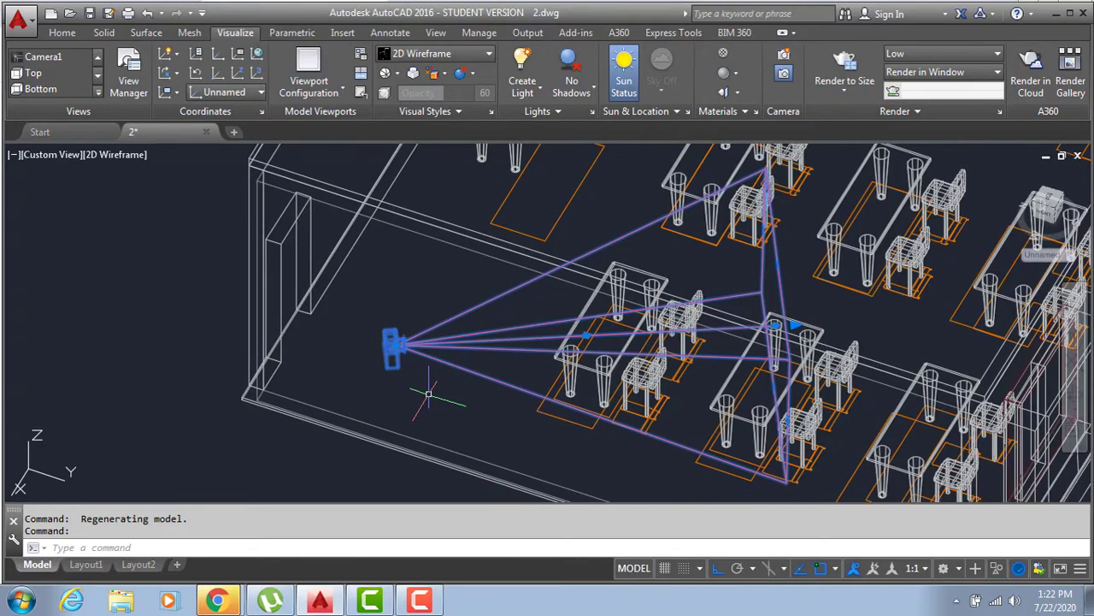
shift+middle_drag(428, 393, 402, 401)
click(399, 406)
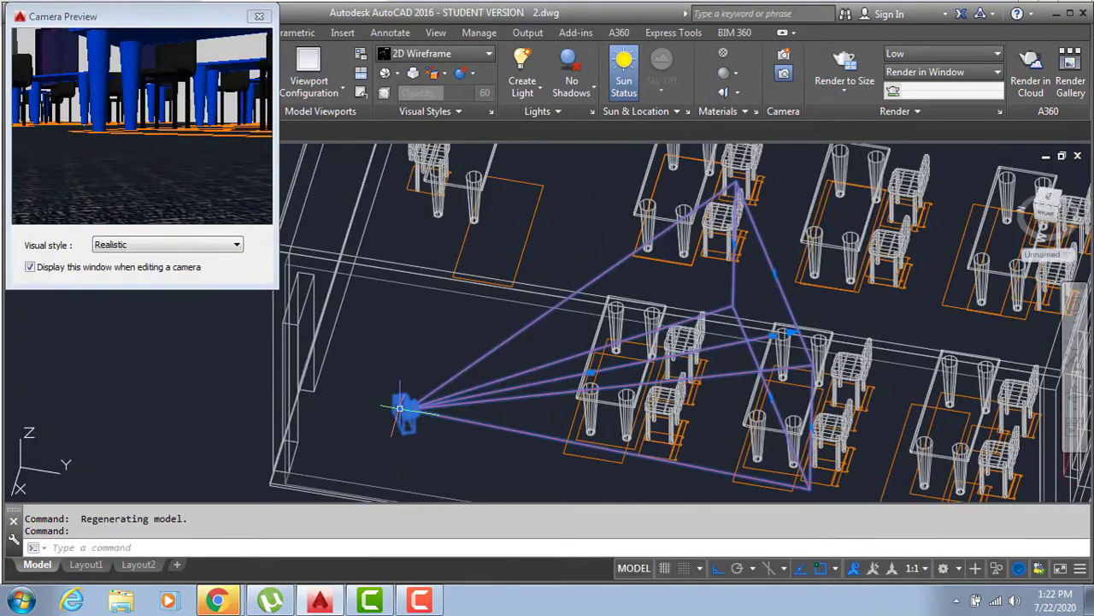
scroll(407, 414, down, 1)
scroll(407, 413, up, 1)
scroll(407, 413, up, 1)
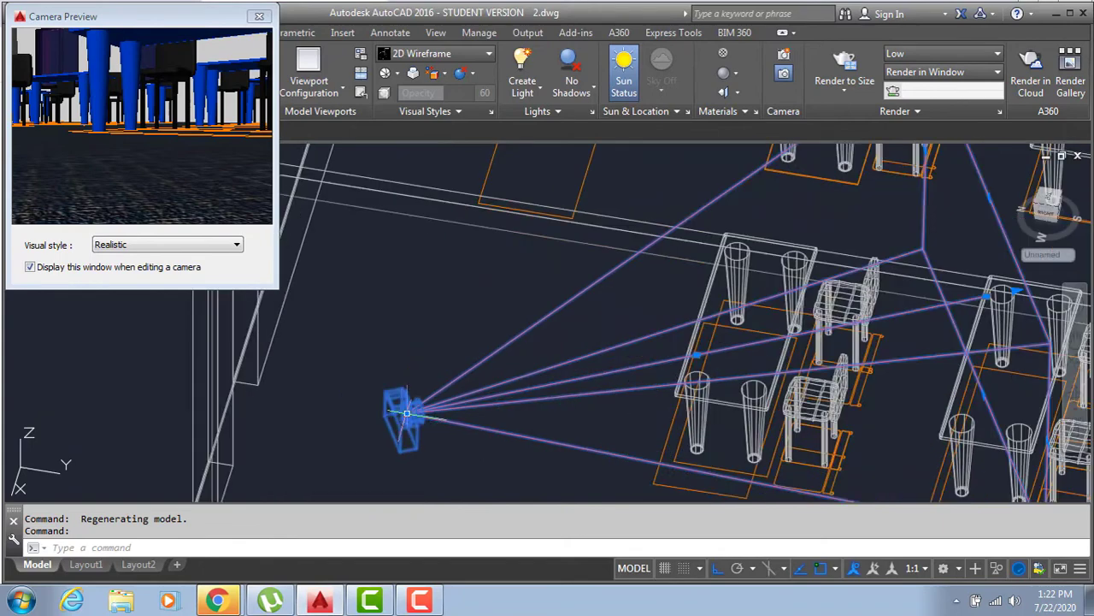
click(407, 414)
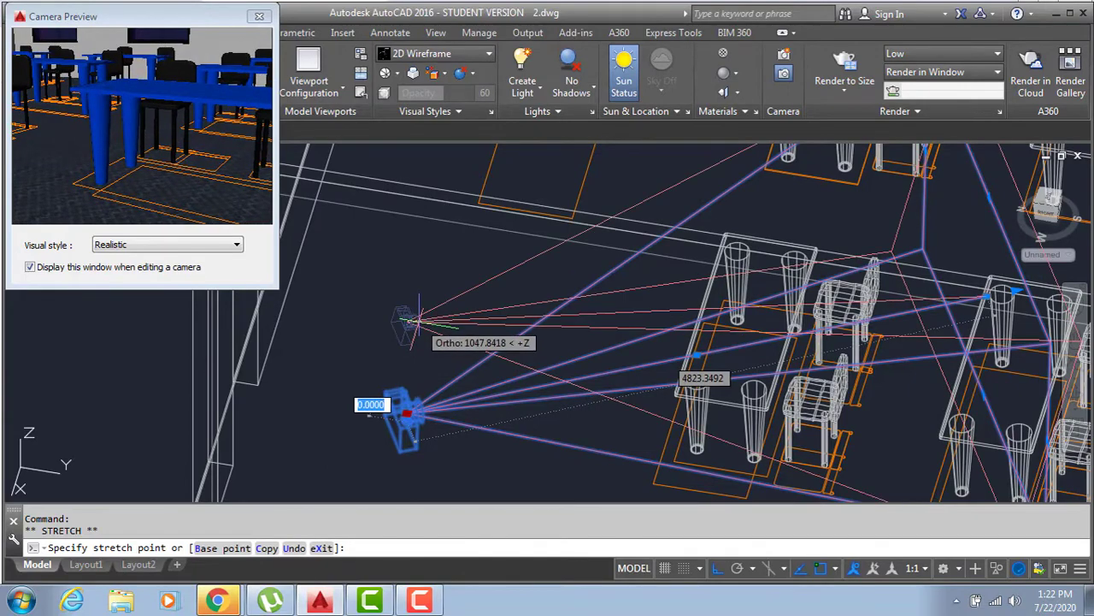
Place the camera grip higher along Z
click(419, 322)
scroll(419, 322, down, 5)
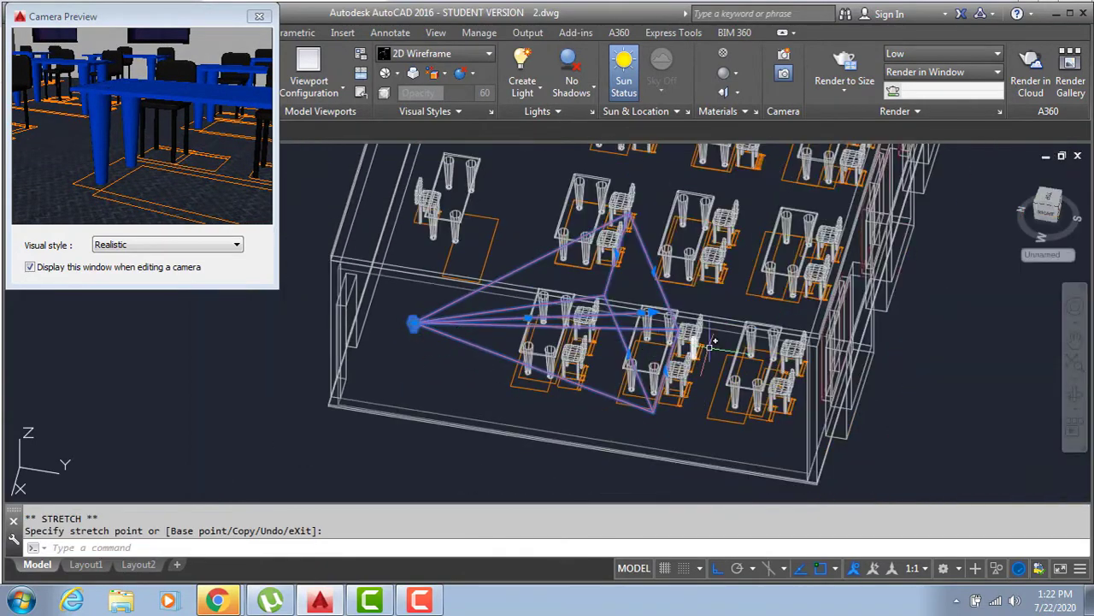
scroll(709, 345, up, 3)
scroll(630, 342, up, 3)
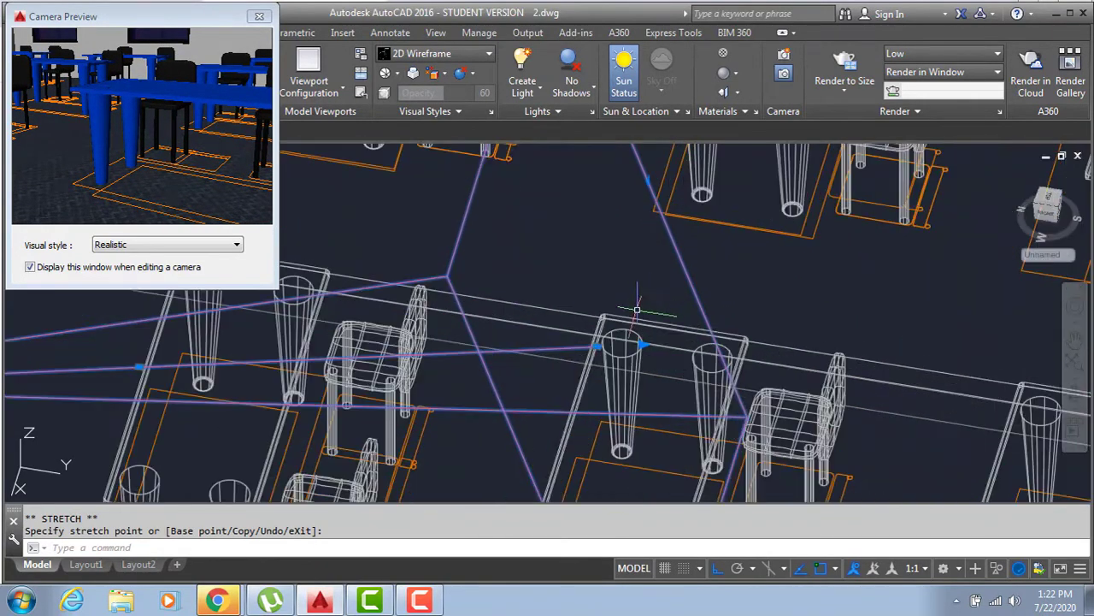
Reposition the camera target from a new orbit angle and commit the stretch
click(599, 344)
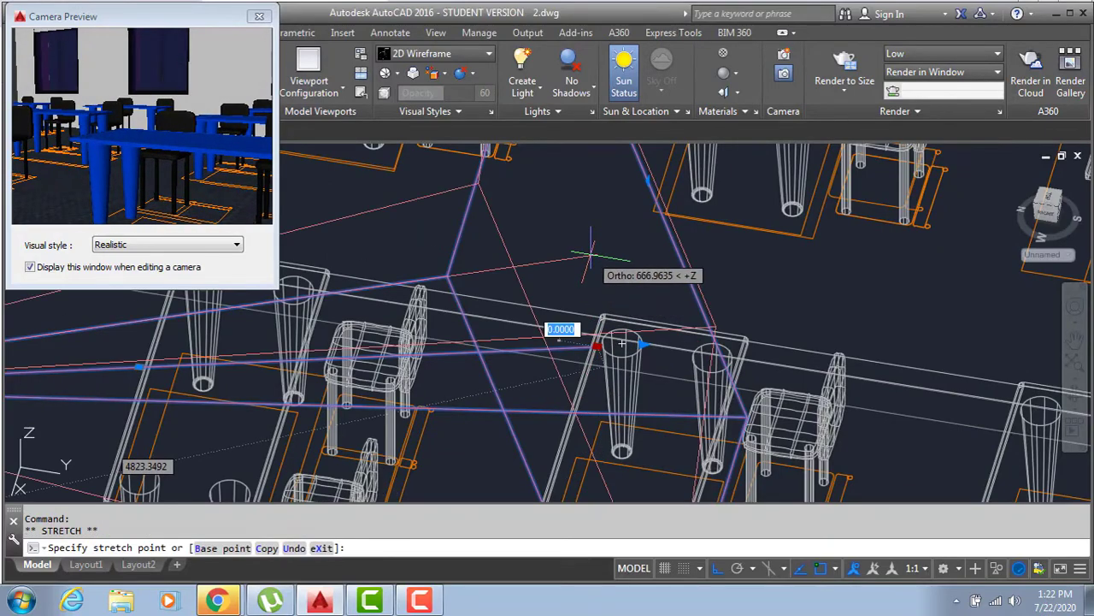
scroll(580, 293, down, 5)
mouse_move(545, 313)
shift+middle_down()
mouse_move(652, 310)
mouse_move(648, 300)
shift+middle_up()
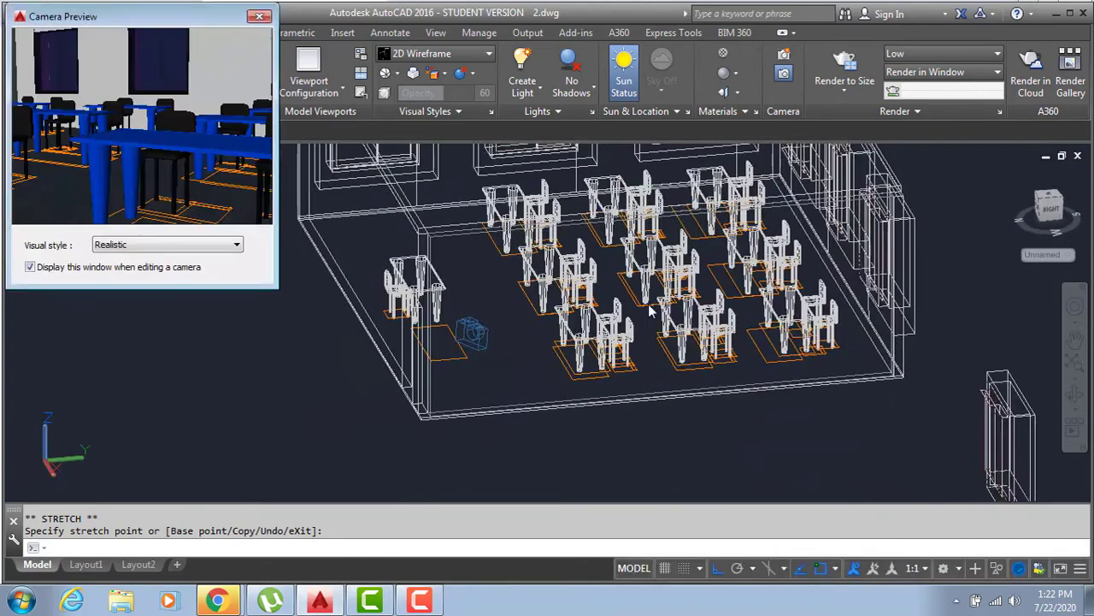
scroll(664, 297, up, 2)
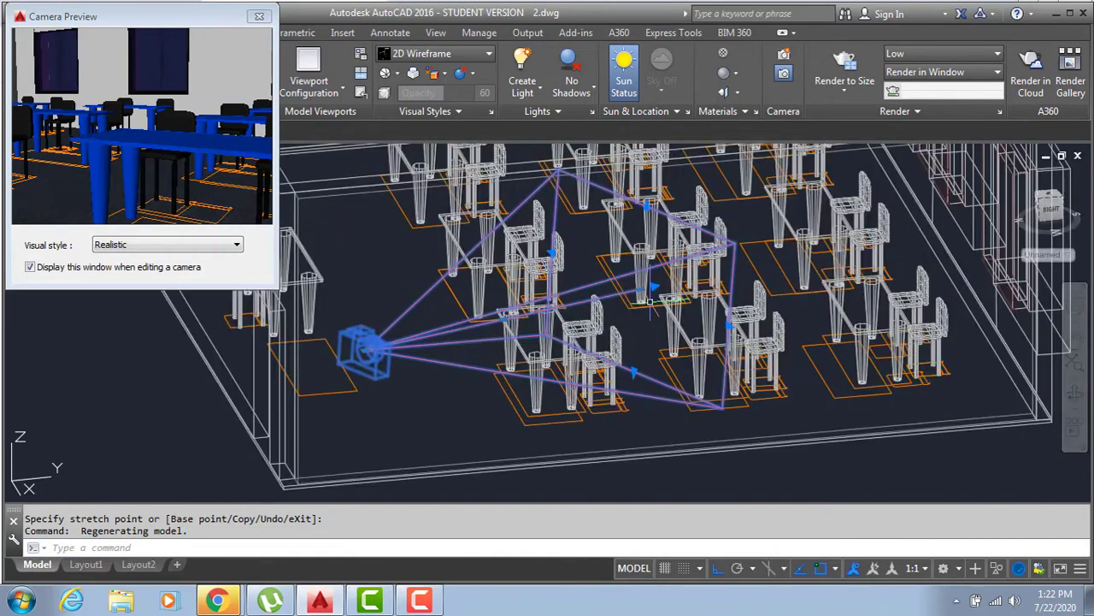
click(639, 291)
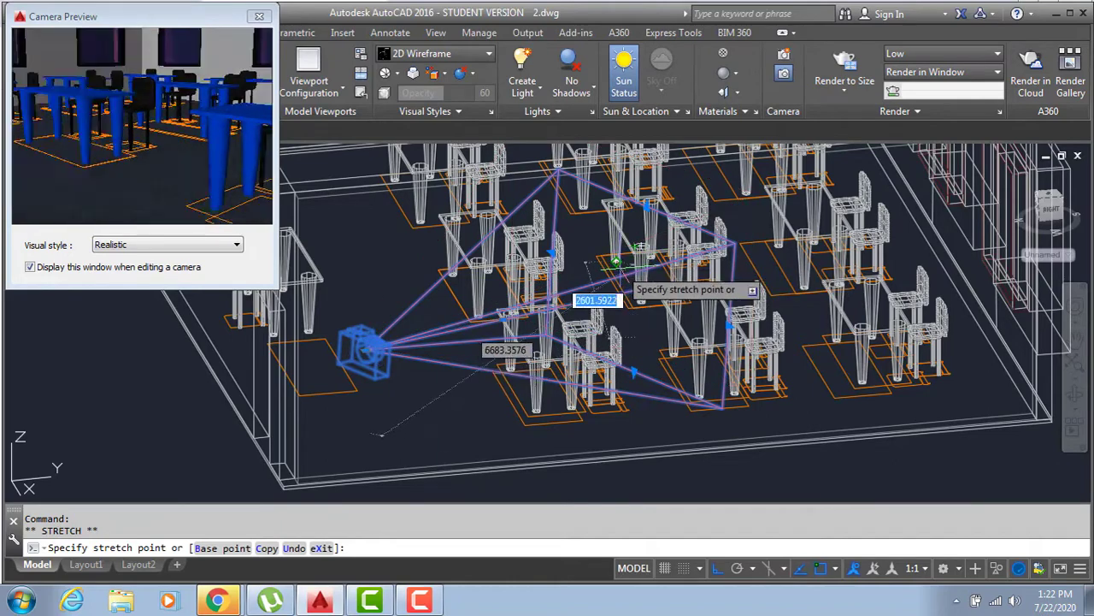
scroll(628, 370, up, 2)
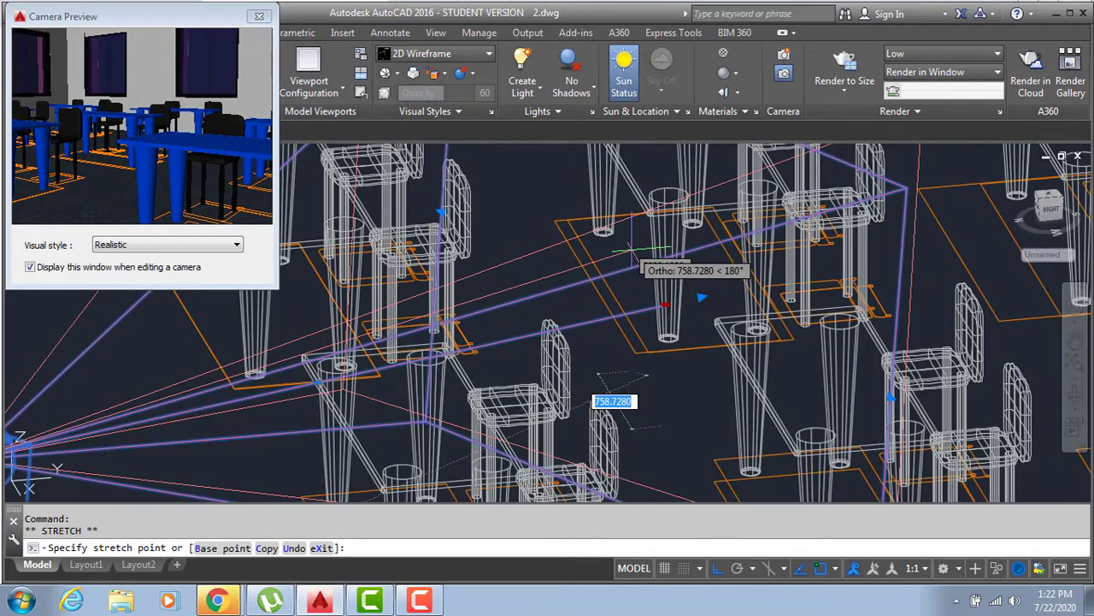
scroll(641, 247, down, 2)
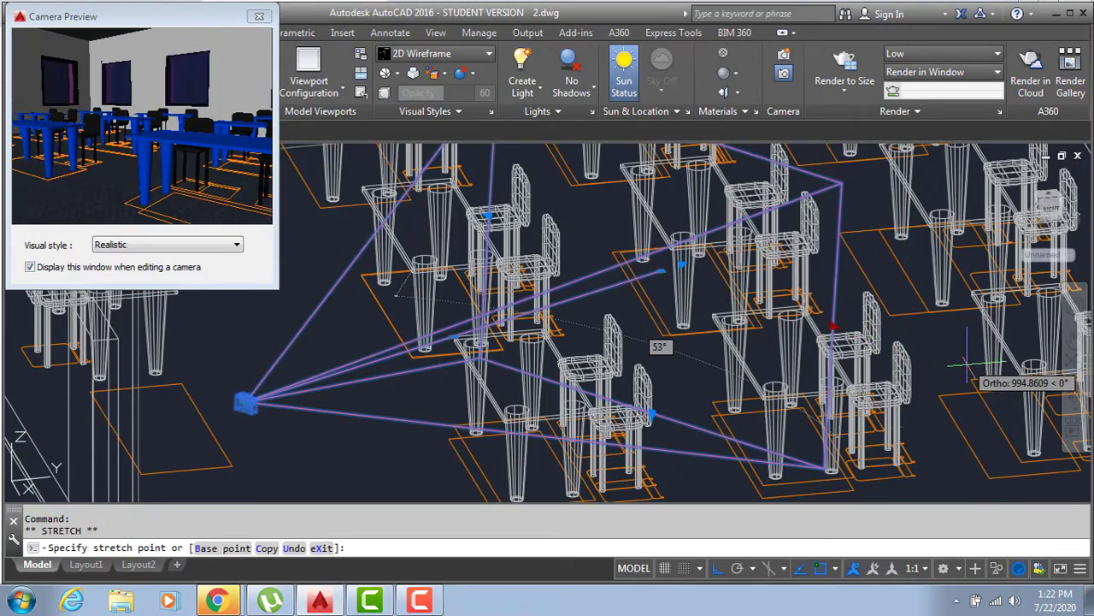
scroll(974, 384, up, 3)
click(966, 389)
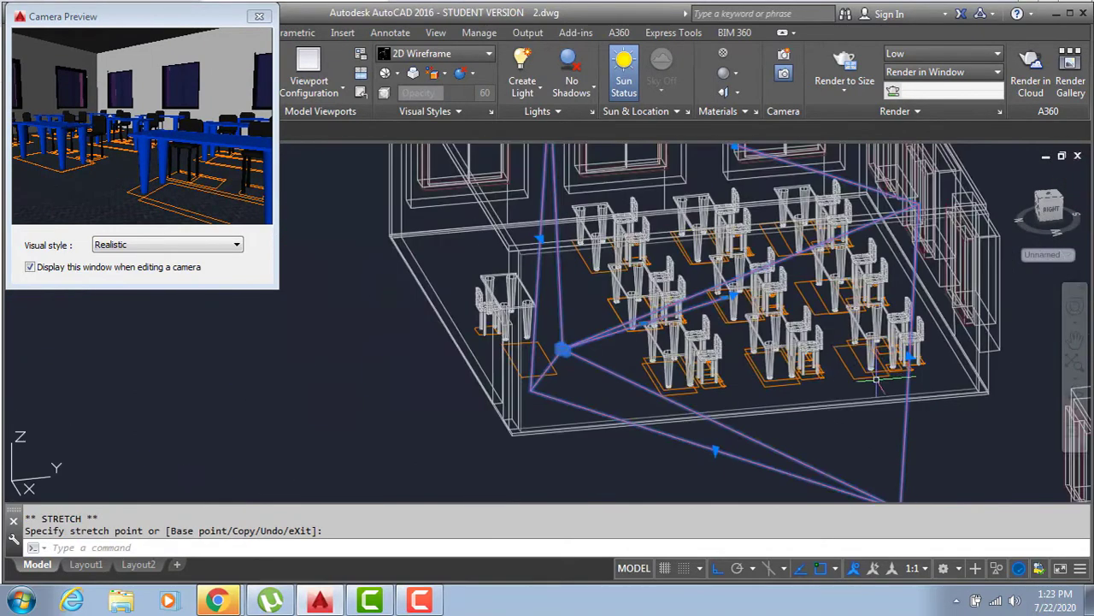
Enlarge the Camera Preview window and orbit to see the whole room
scroll(892, 385, down, 5)
scroll(787, 410, up, 1)
scroll(787, 416, up, 1)
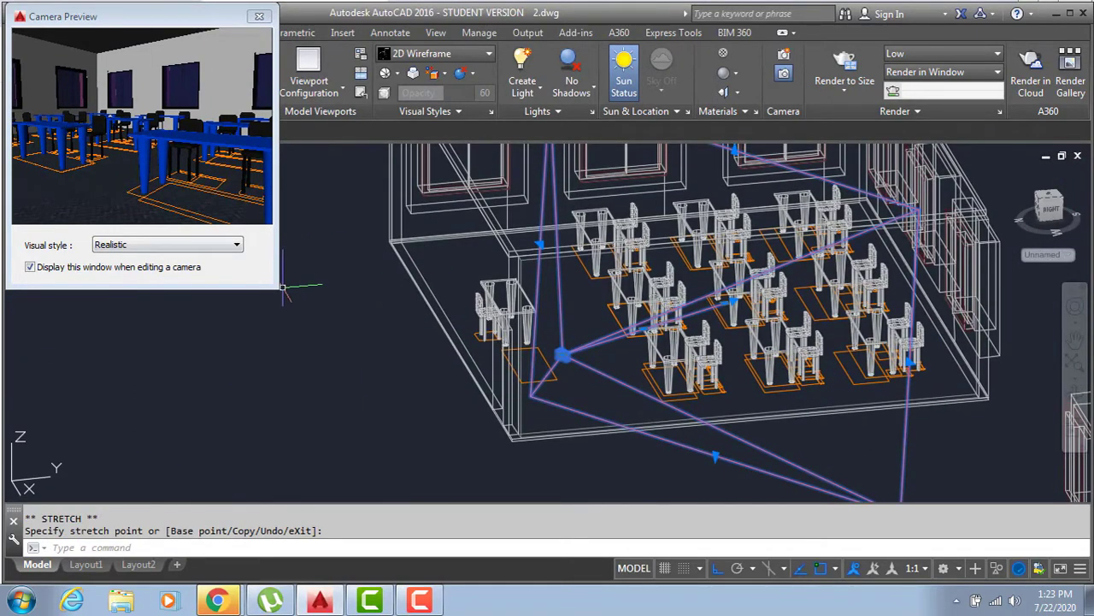
drag(280, 288, 342, 377)
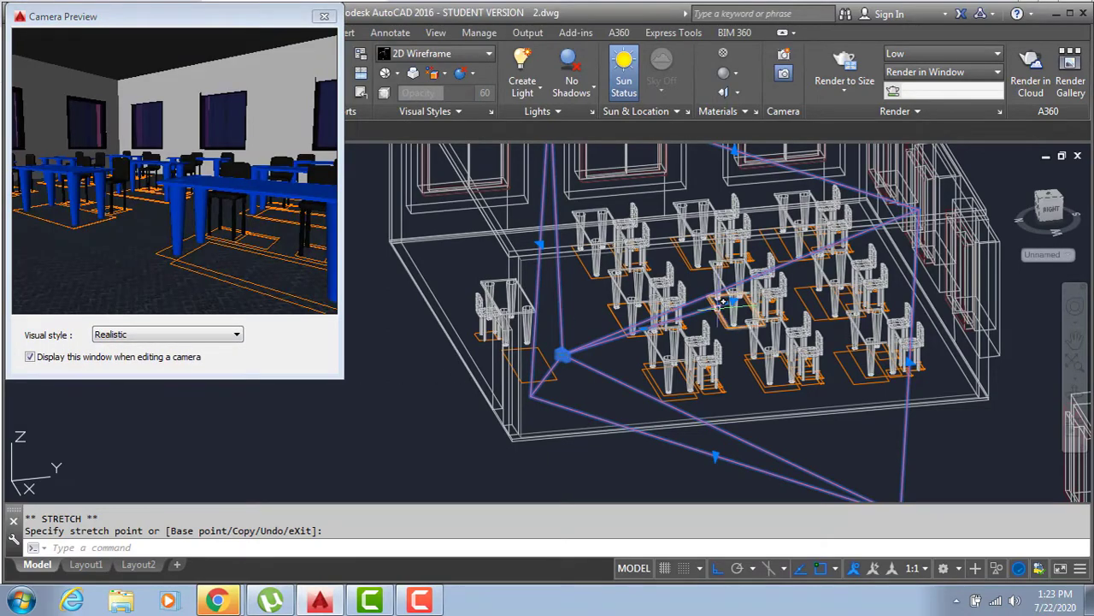
shift+middle_drag(633, 299, 669, 398)
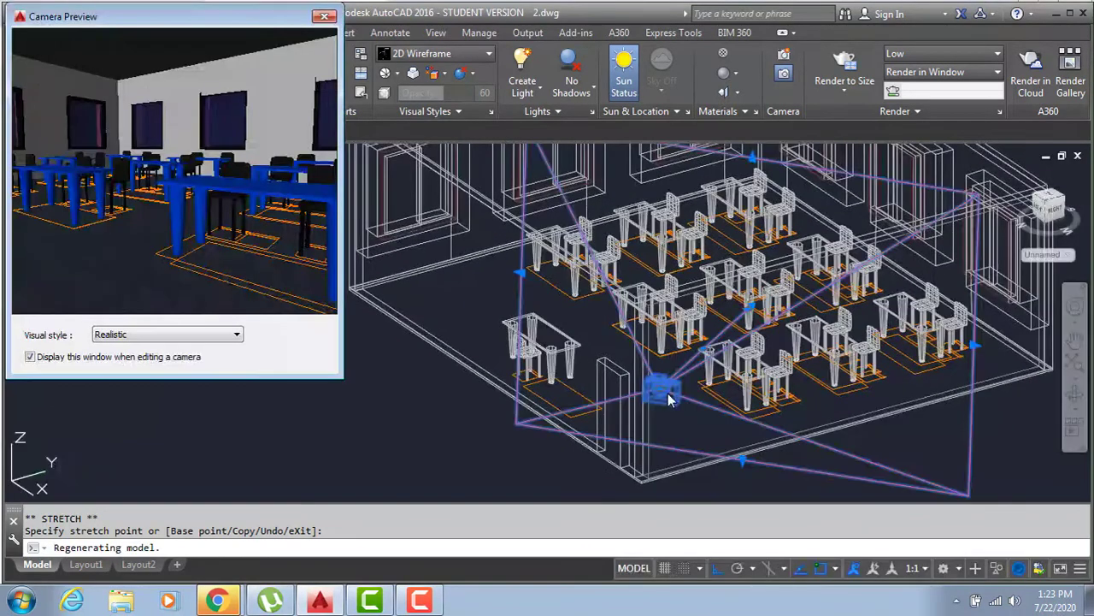
Stretch Camera1 to a new position among the desks, then cancel with Esc
click(669, 399)
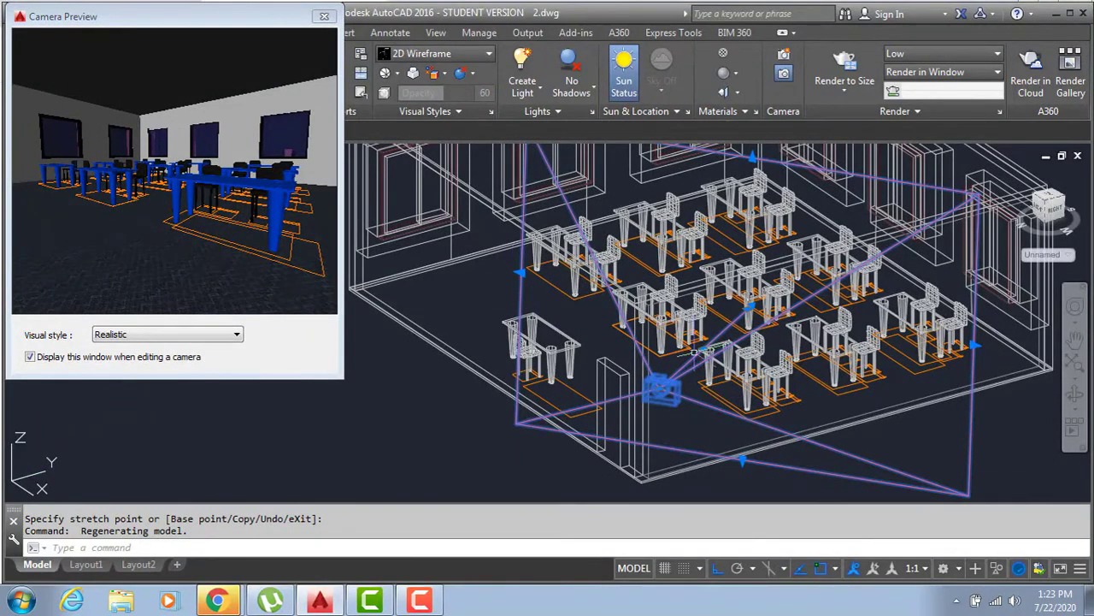
click(658, 389)
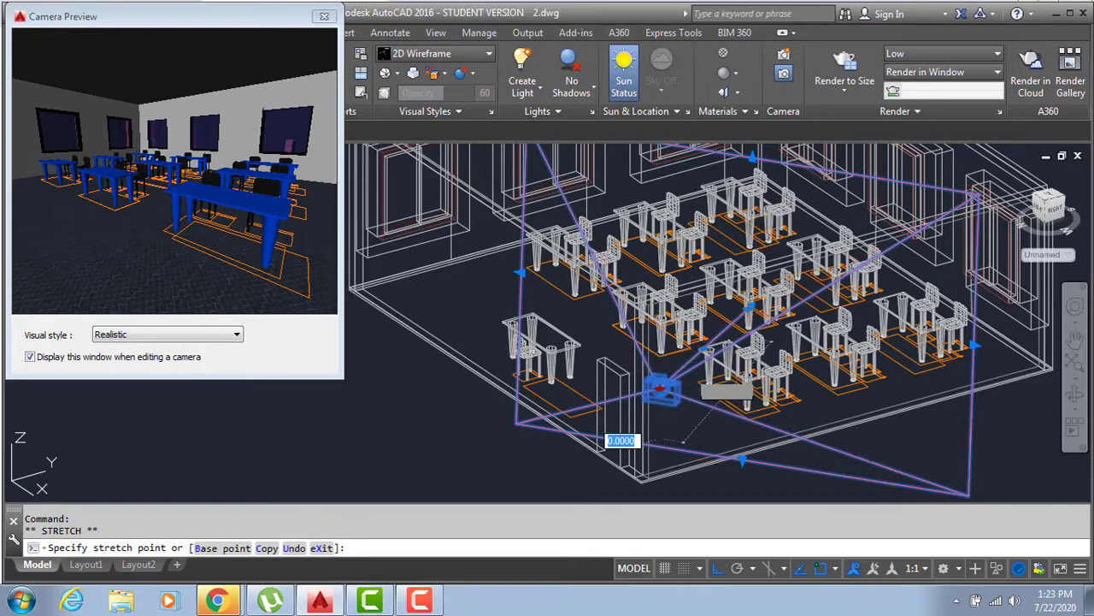
click(842, 389)
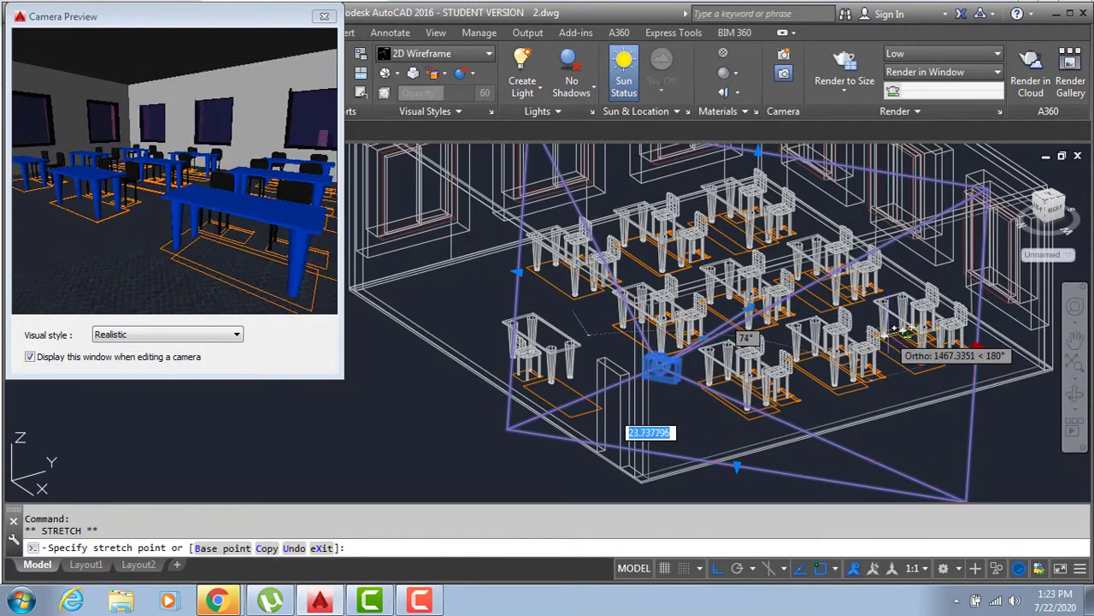
scroll(889, 363, up, 2)
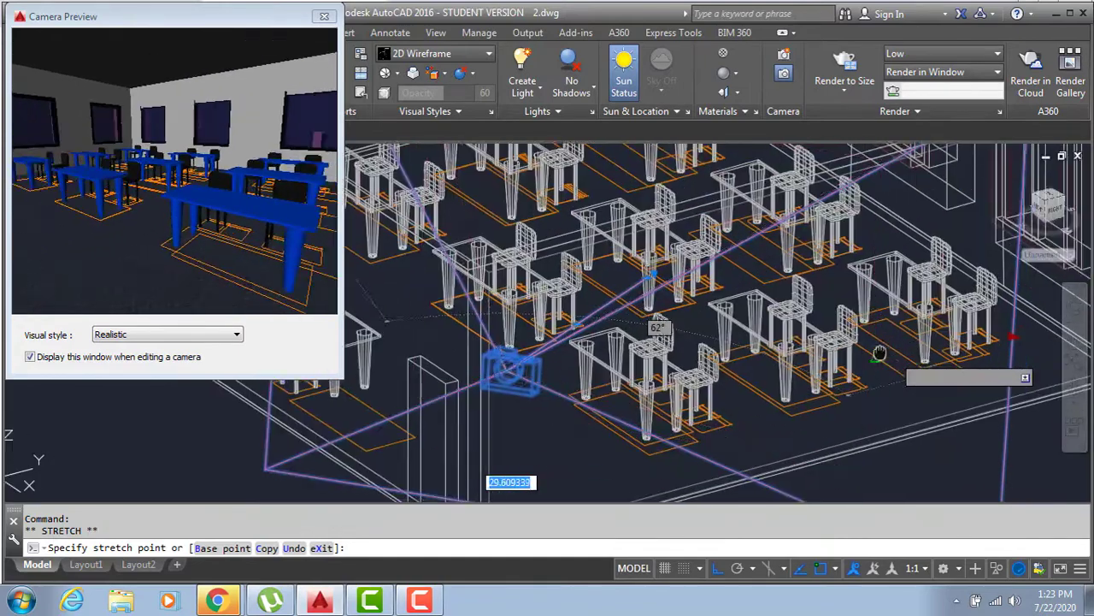
scroll(826, 329, up, 1)
scroll(825, 329, up, 3)
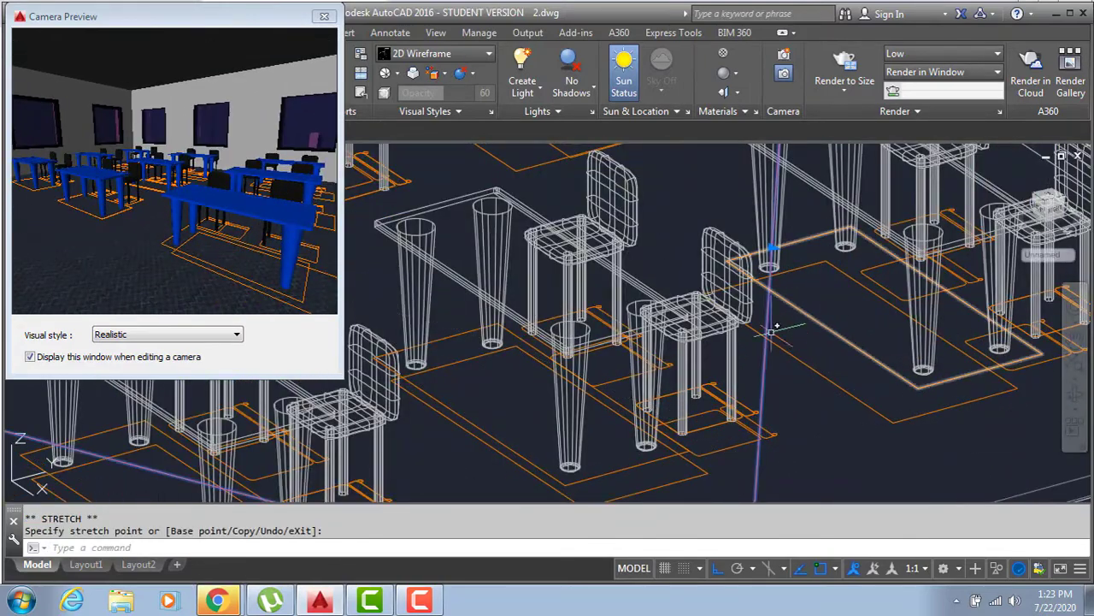
key(Escape)
key(Escape)
Pick Camera1 again to check its preview and pan the wireframe classroom view
scroll(753, 312, down, 3)
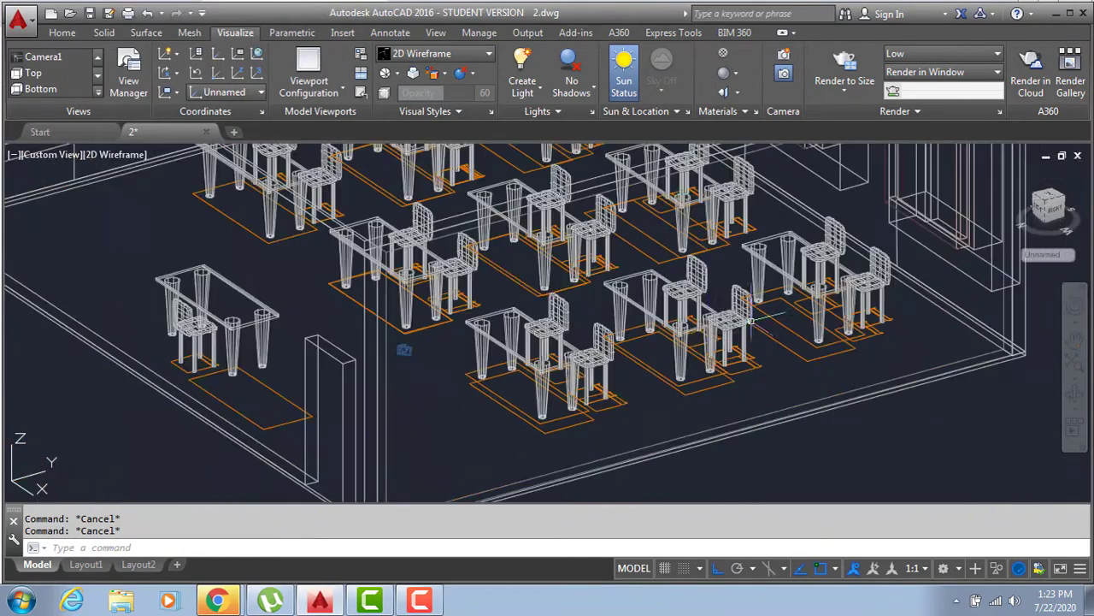
scroll(735, 325, down, 2)
scroll(513, 339, up, 2)
click(512, 340)
click(511, 340)
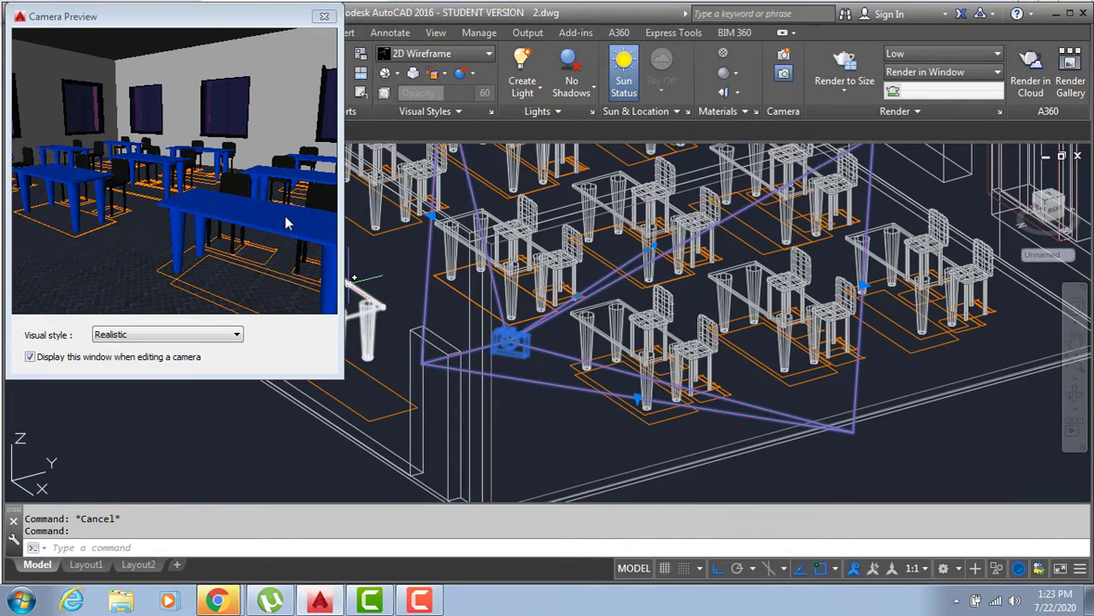
middle_drag(660, 283, 660, 325)
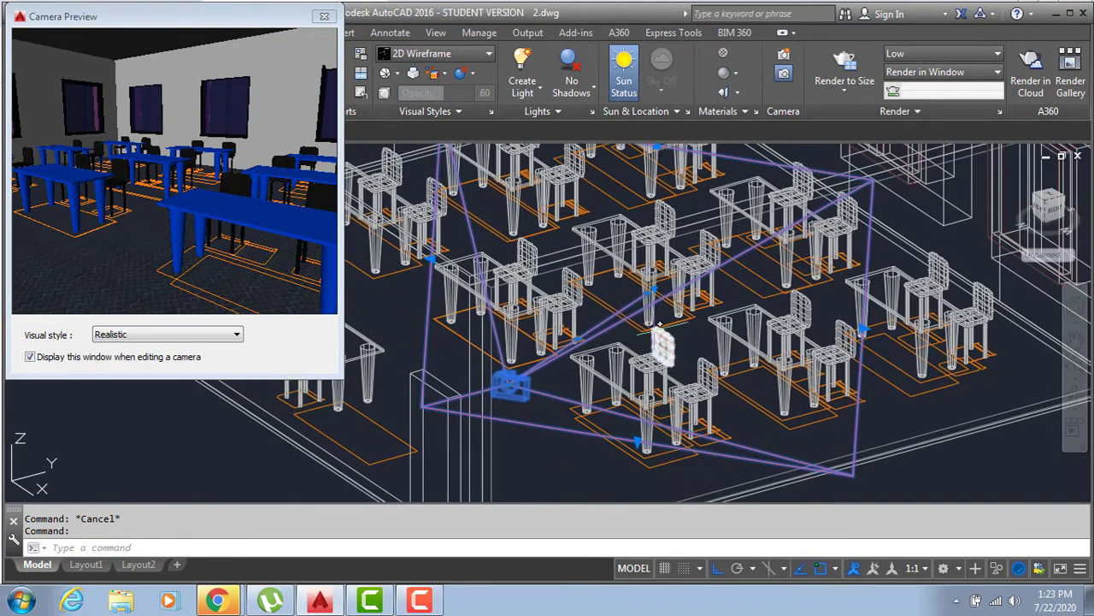
scroll(660, 325, down, 2)
scroll(658, 317, down, 2)
Release the camera, then select Camera1 to preview it and close the Camera Preview
key(Escape)
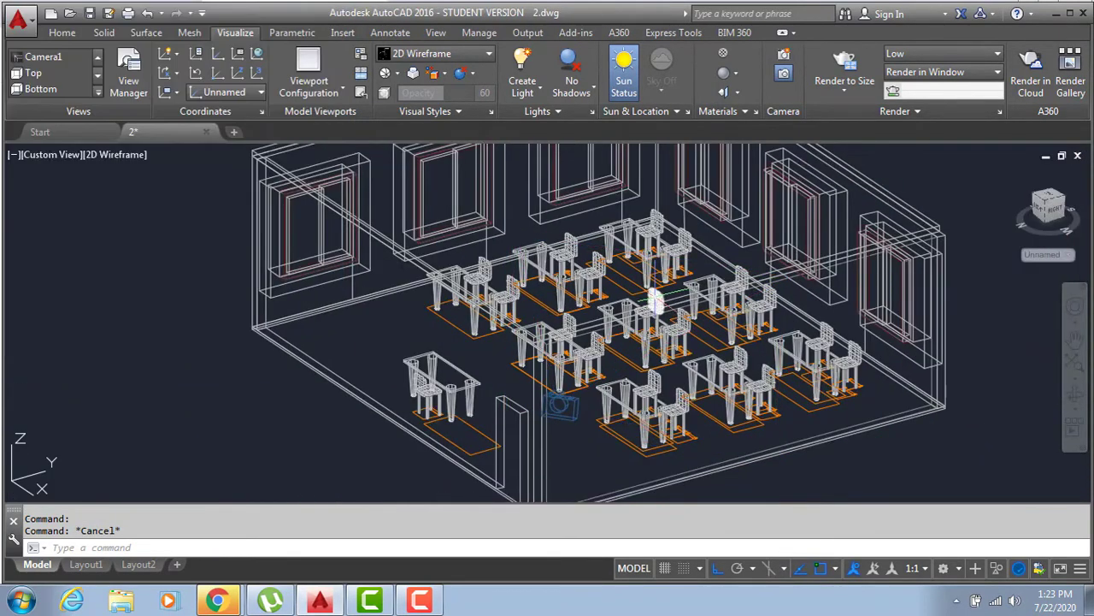
key(Escape)
middle_drag(656, 300, 593, 368)
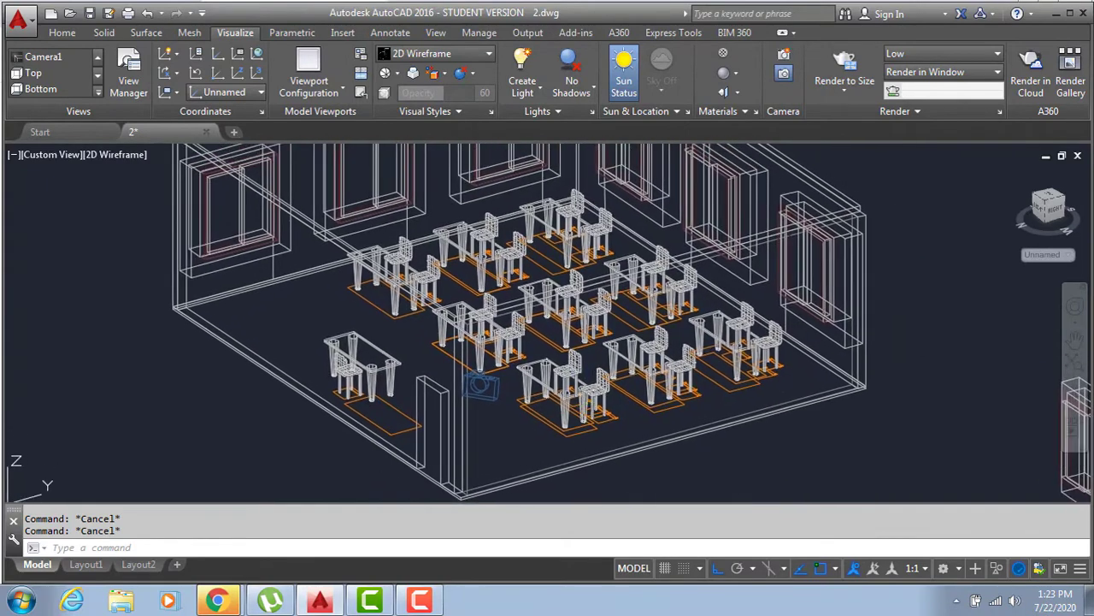
click(482, 387)
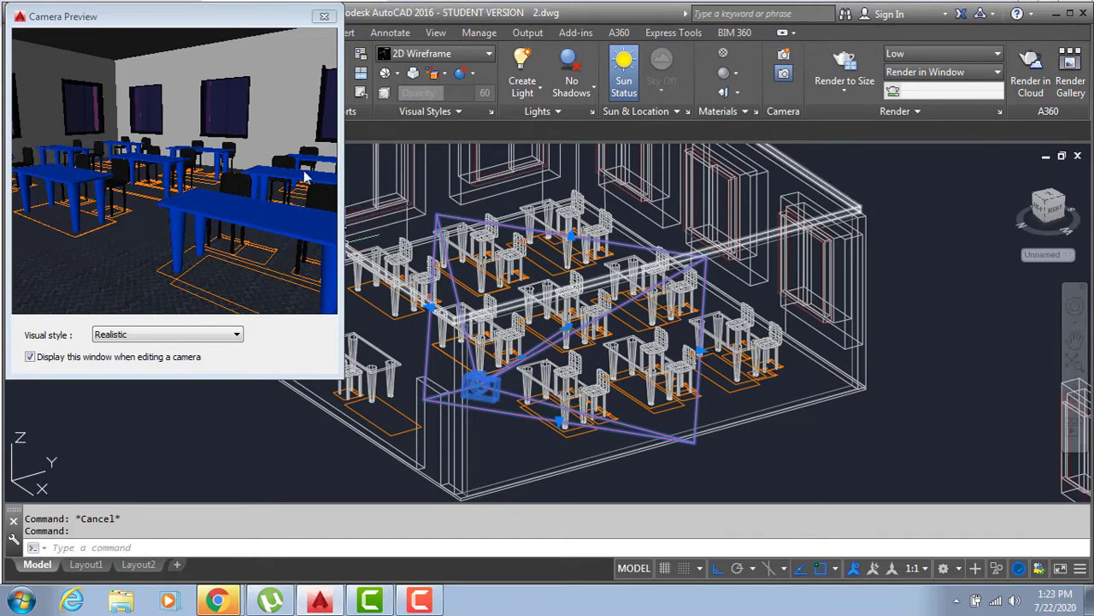
click(324, 16)
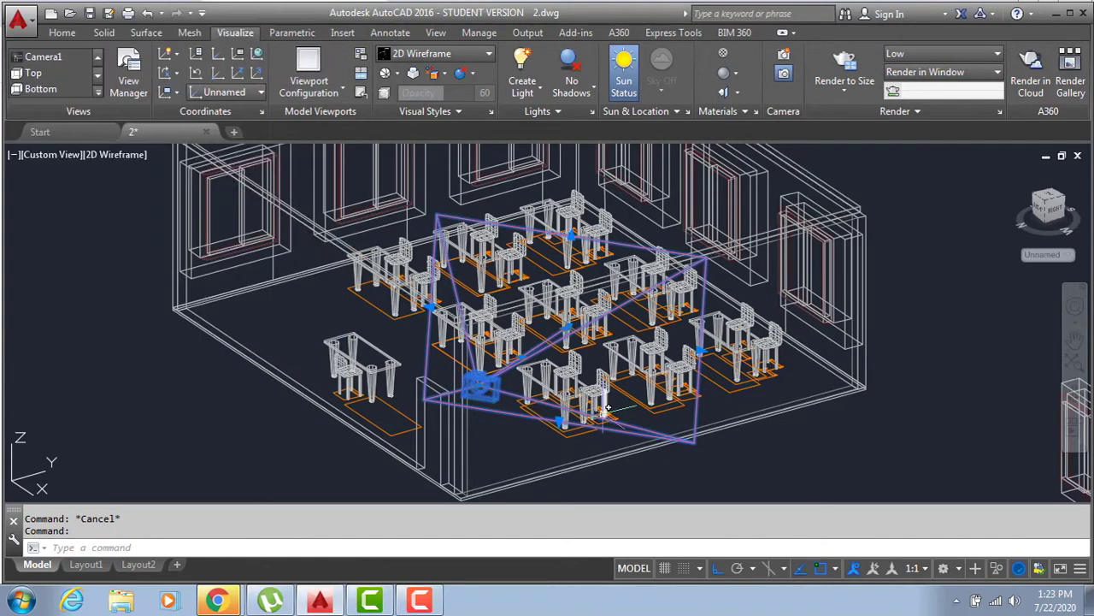
Zoom and pan to frame the room, then open the viewport's view list showing Camera1
scroll(604, 413, down, 3)
middle_drag(524, 344, 416, 327)
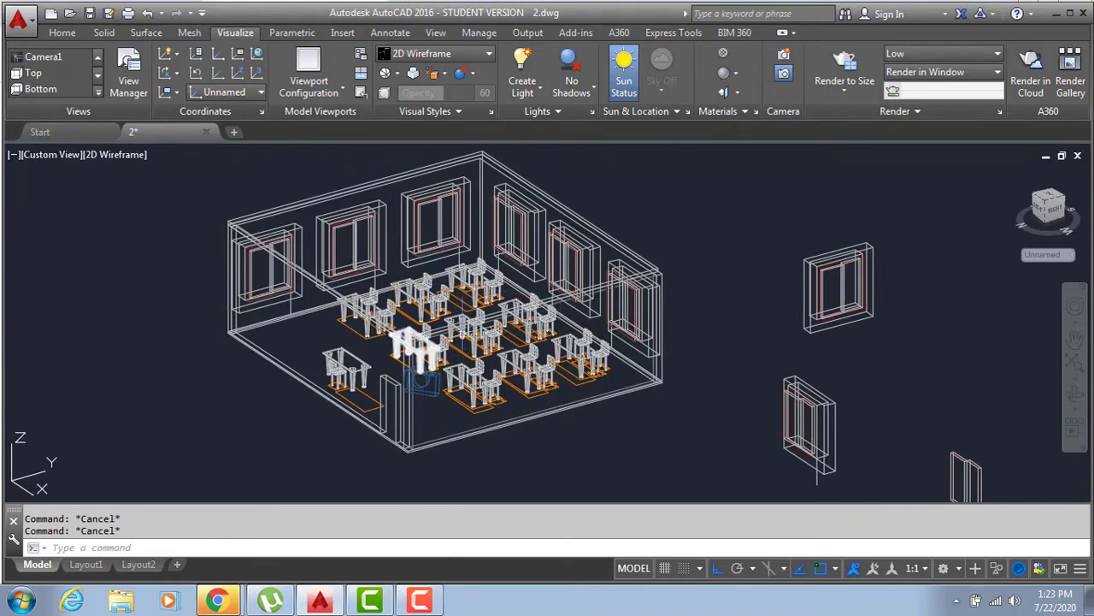
middle_drag(57, 198, 75, 203)
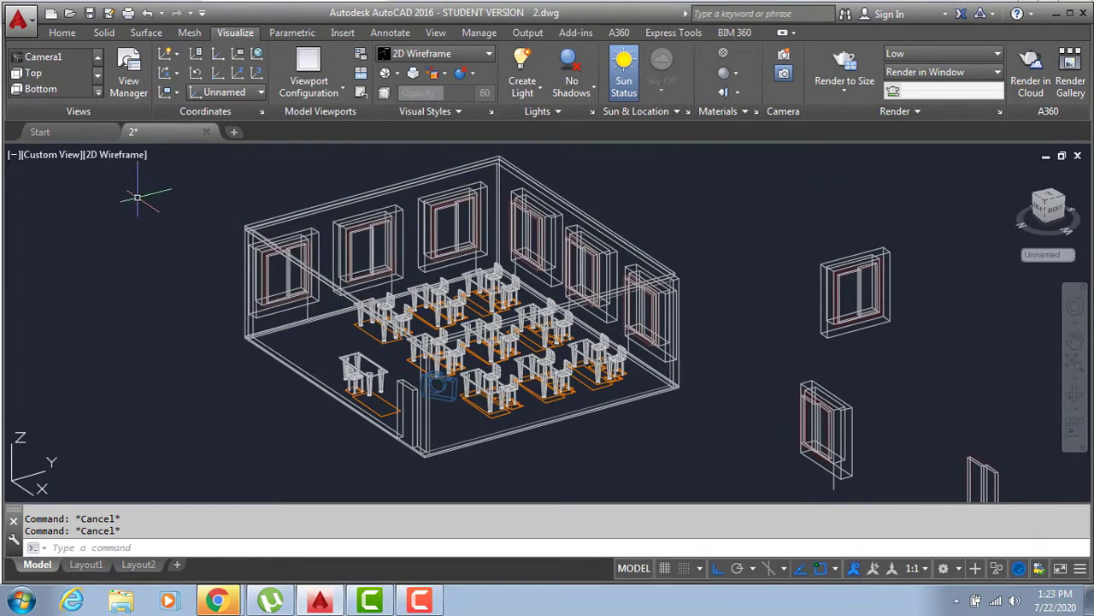
click(59, 156)
mouse_move(130, 172)
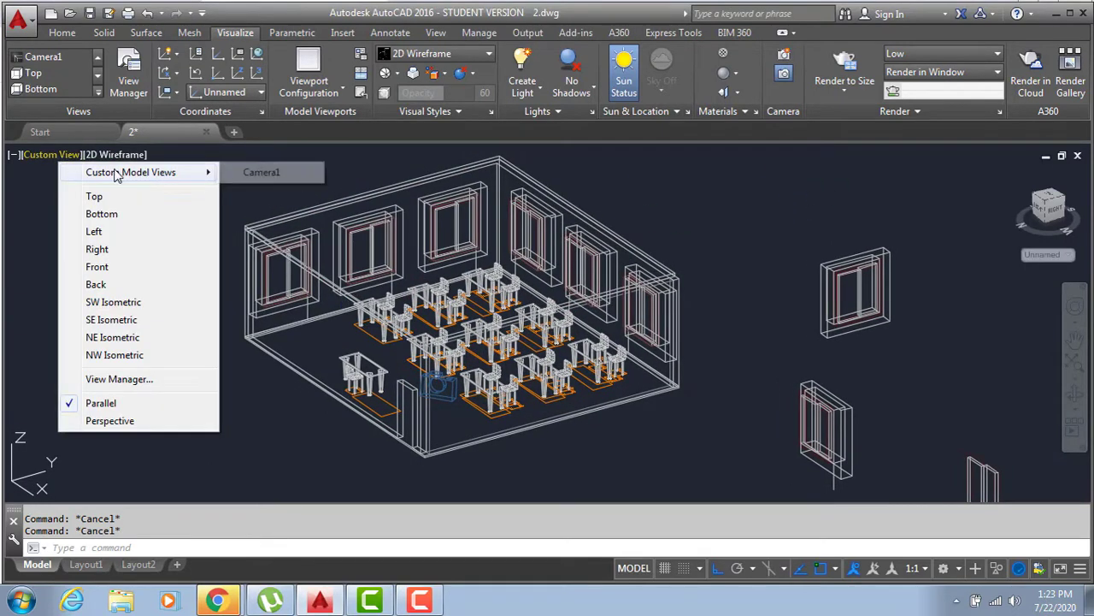
Switch the viewport to the Camera1 view and shade it Realistic, reapplying both a second time
click(261, 172)
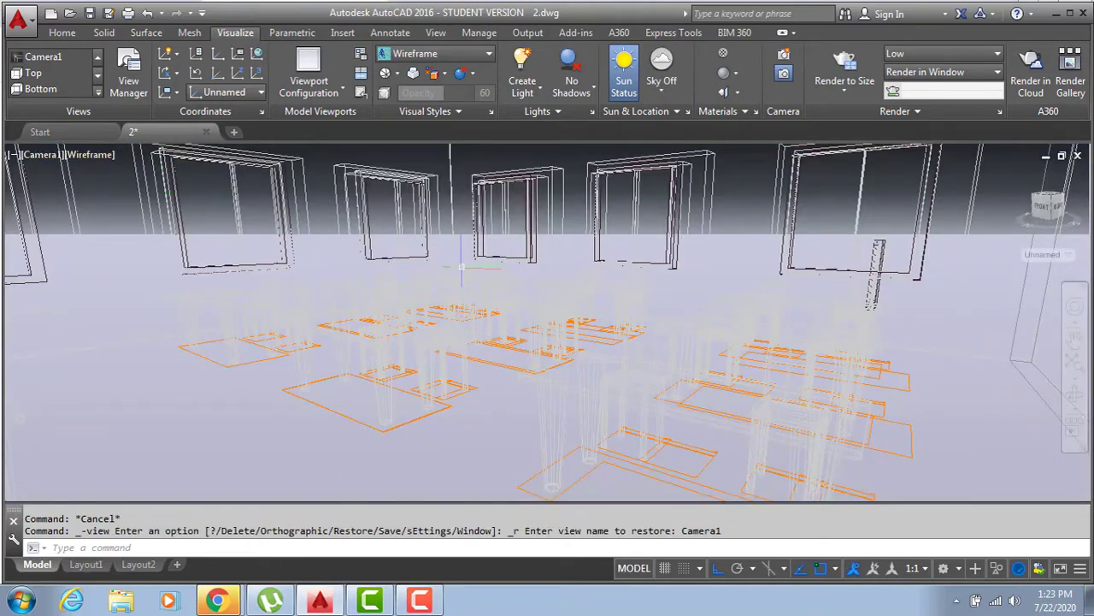
click(91, 155)
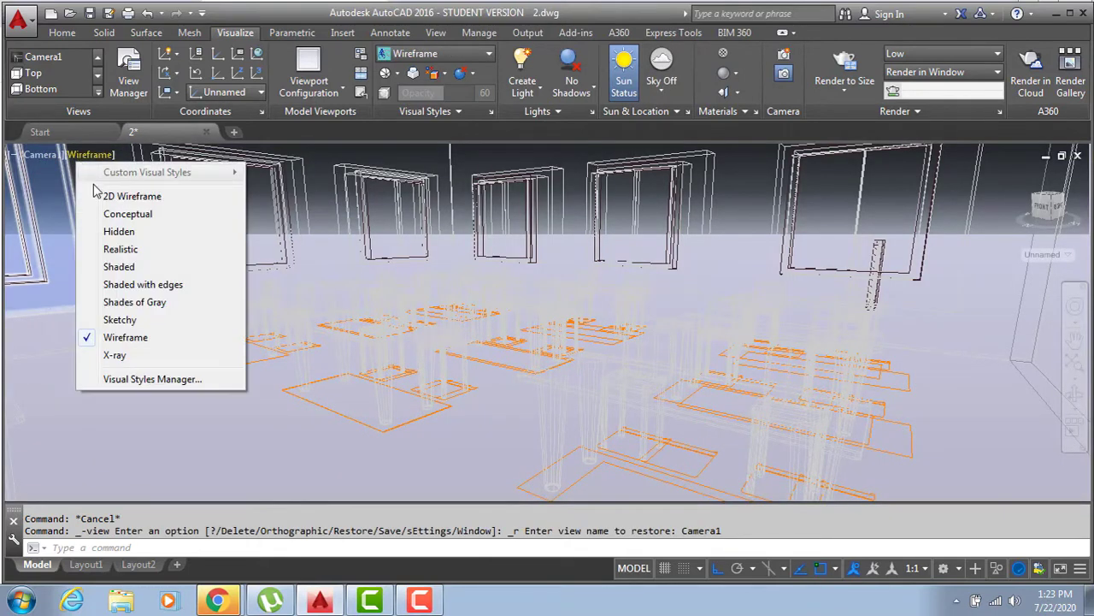
click(120, 248)
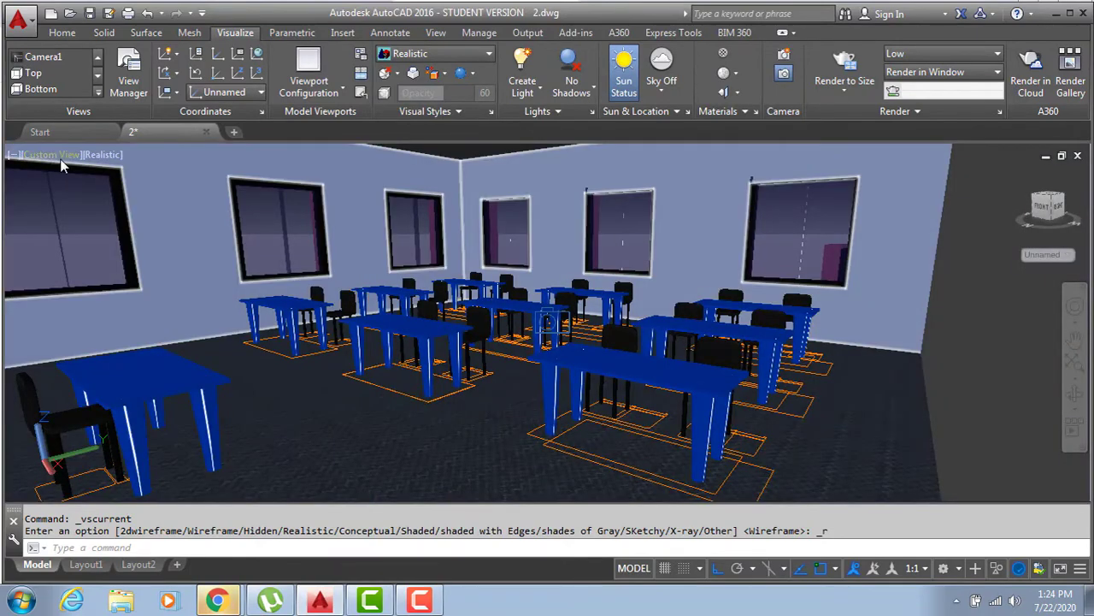
click(60, 160)
mouse_move(195, 174)
click(250, 173)
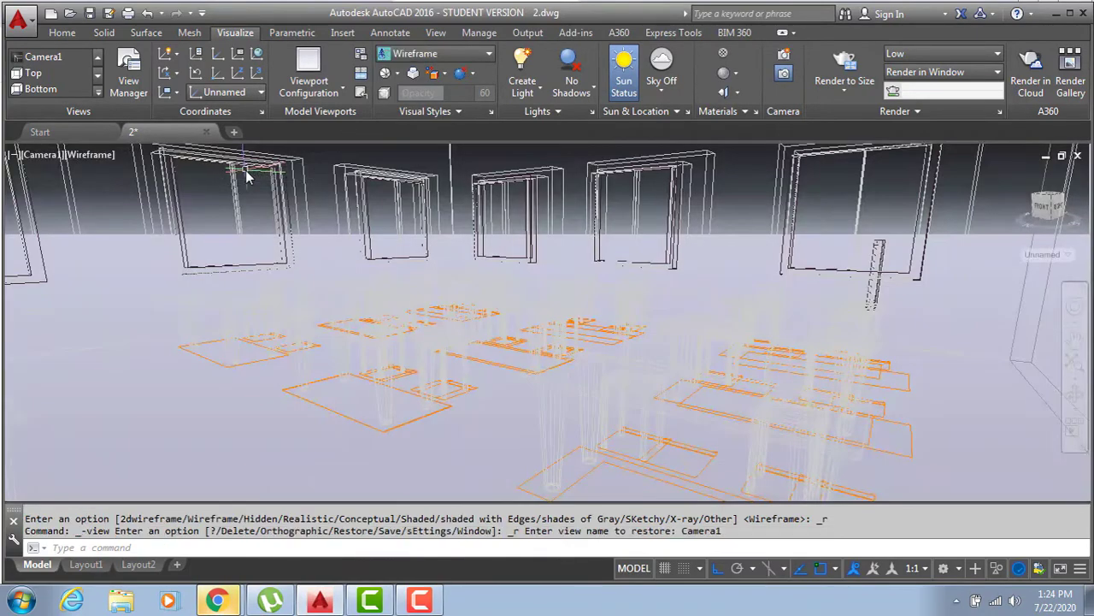
click(98, 155)
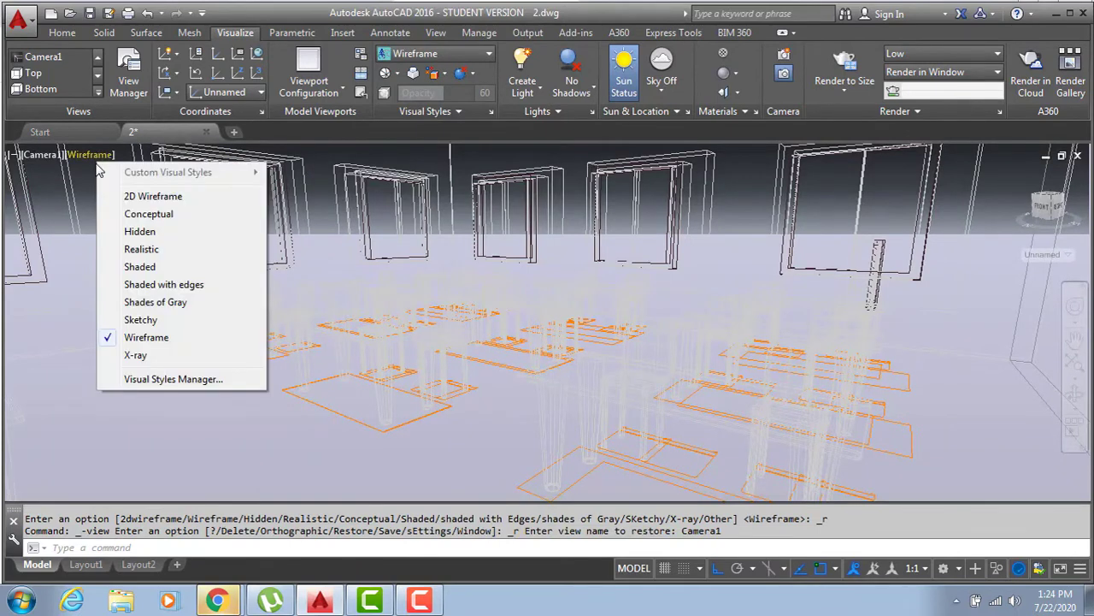
click(143, 249)
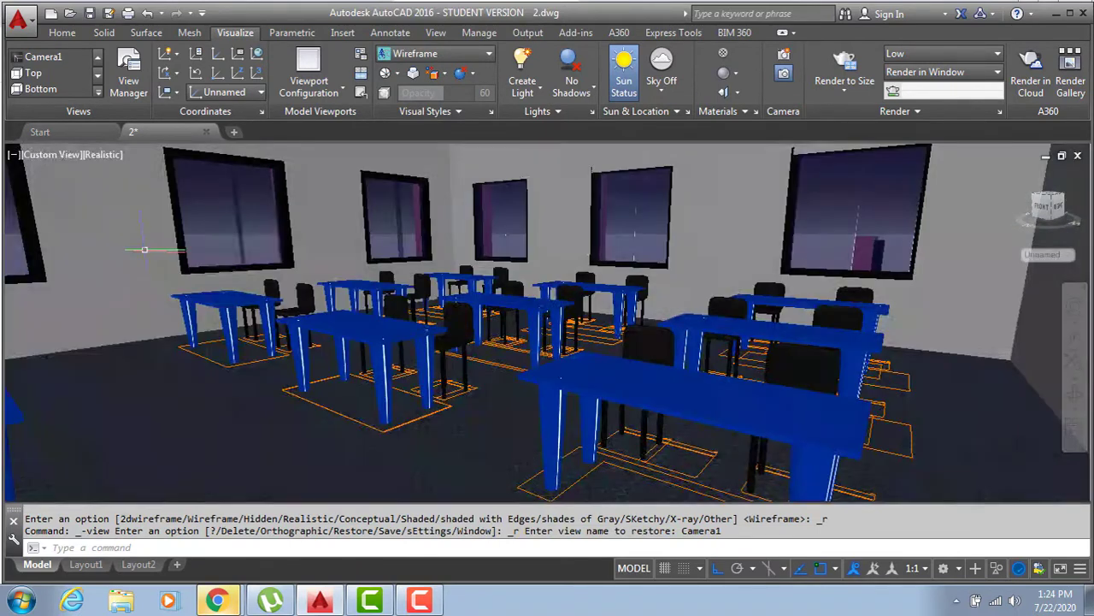
Check the render output size and keep the Low render quality preset
click(845, 86)
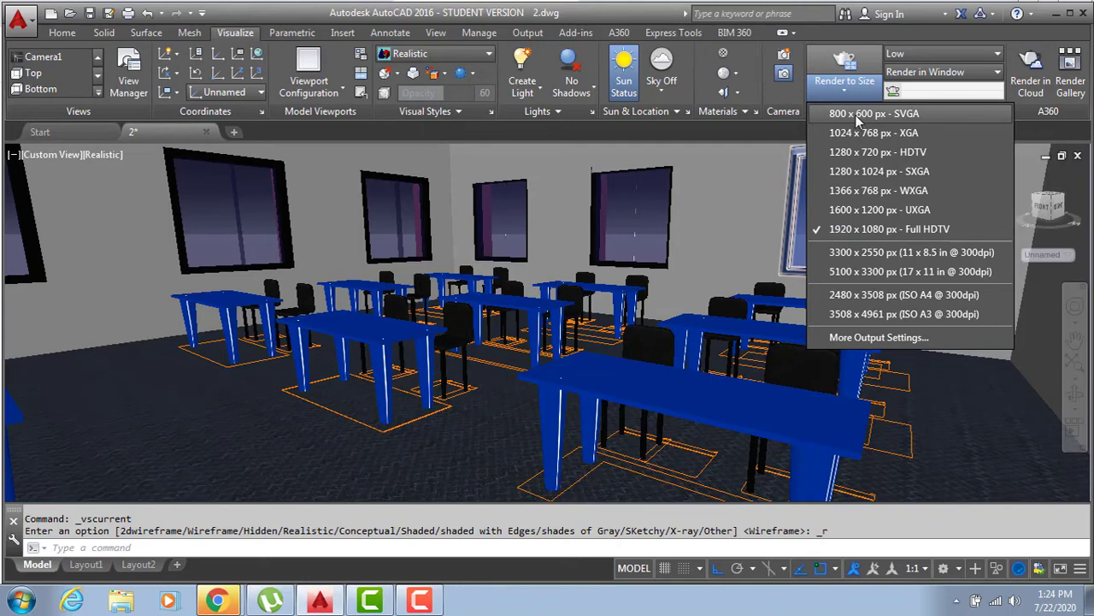
click(856, 114)
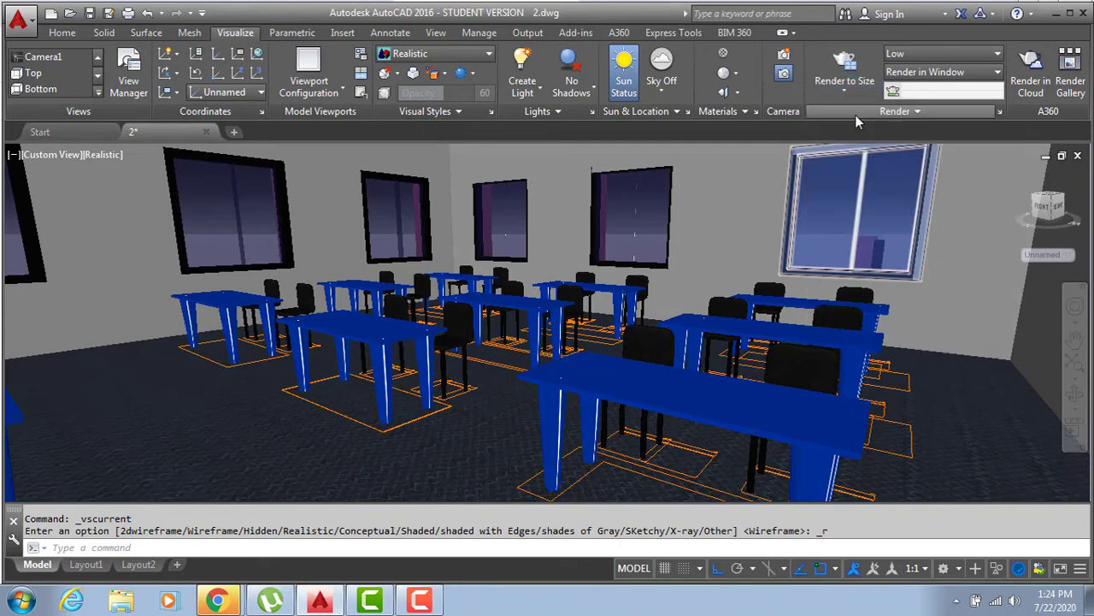
click(944, 48)
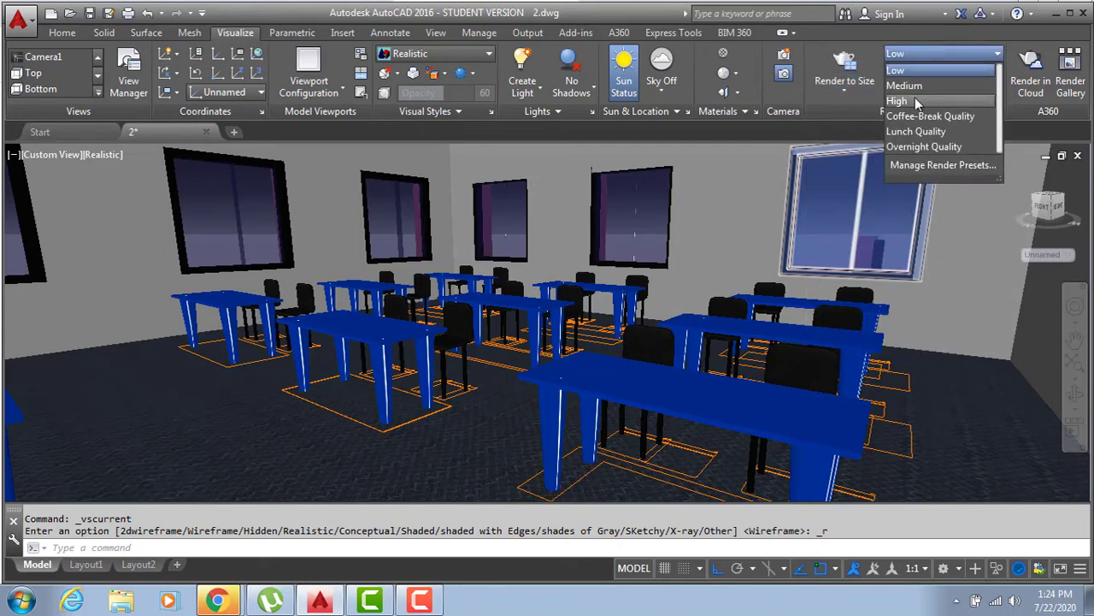
click(856, 64)
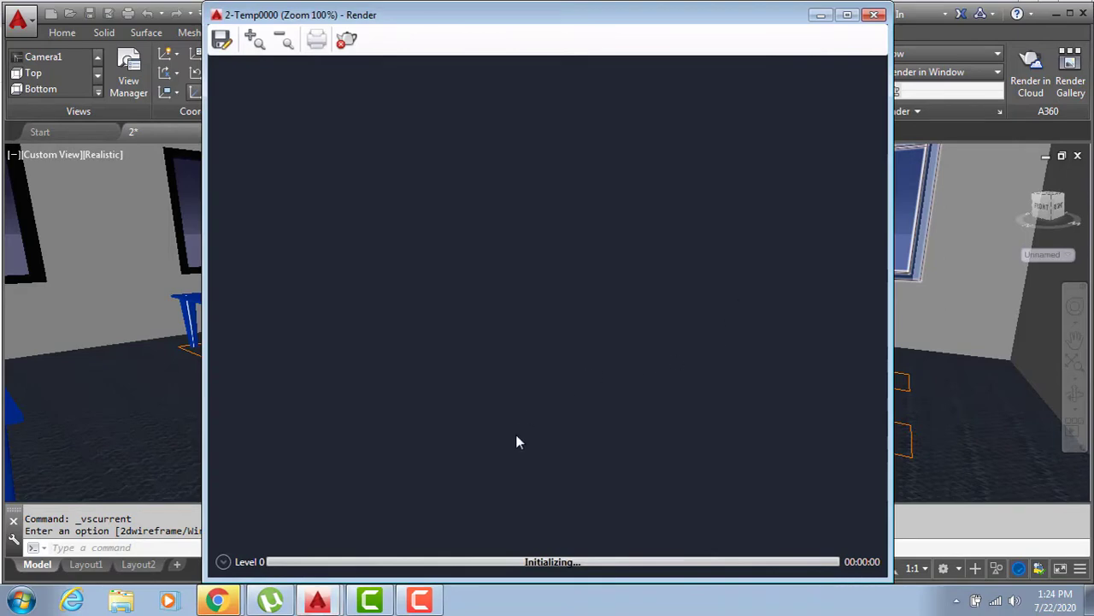
Quit uTorrent from the taskbar, zoom the dark rendered image, and close the render preview
right_click(259, 604)
click(231, 569)
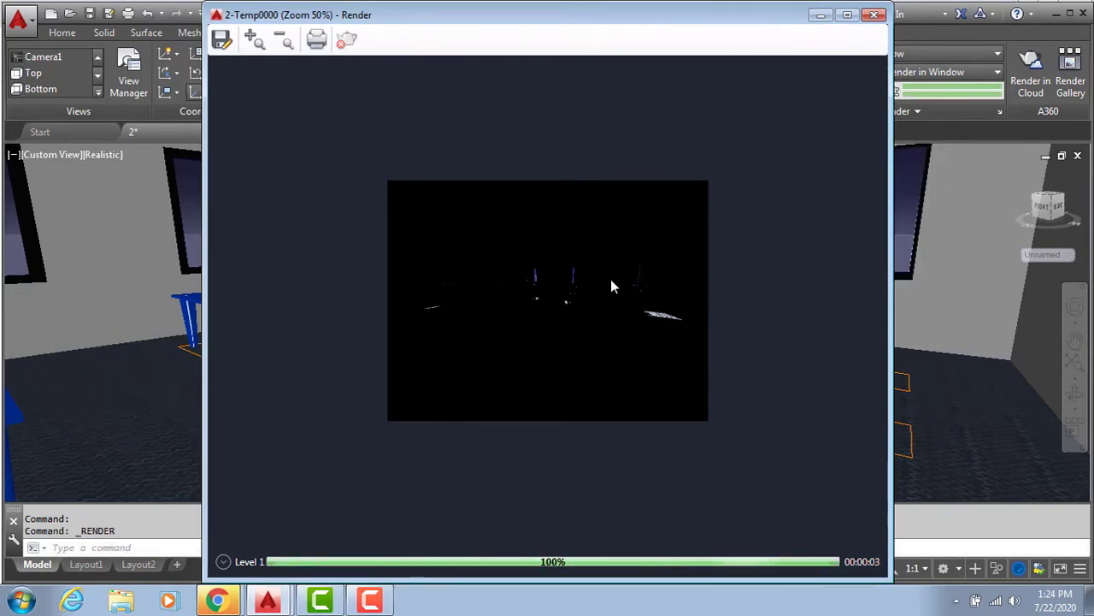
scroll(599, 285, up, 1)
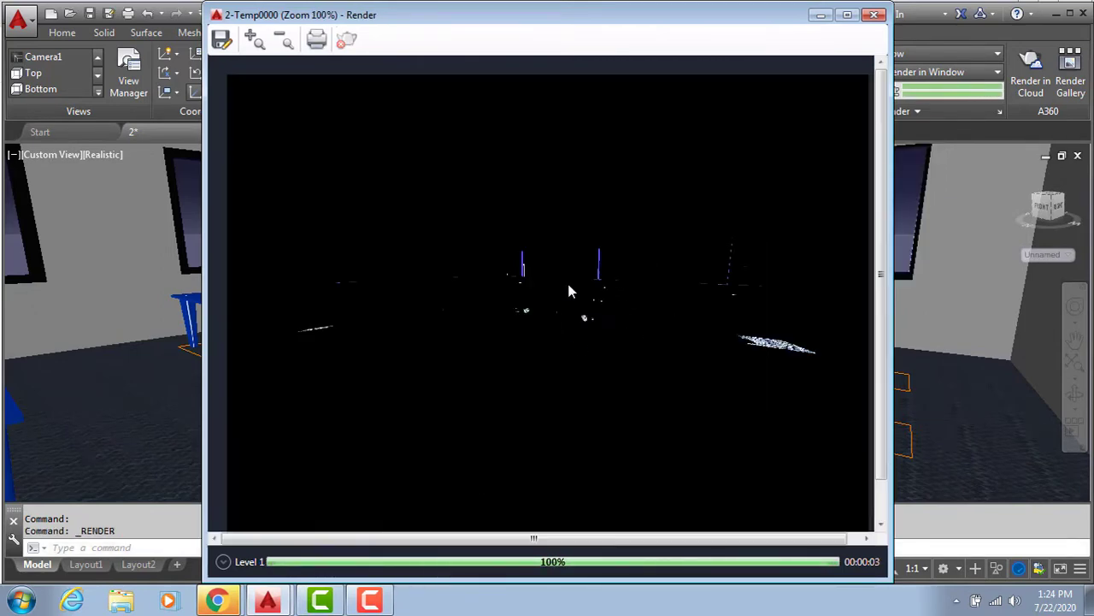
click(874, 16)
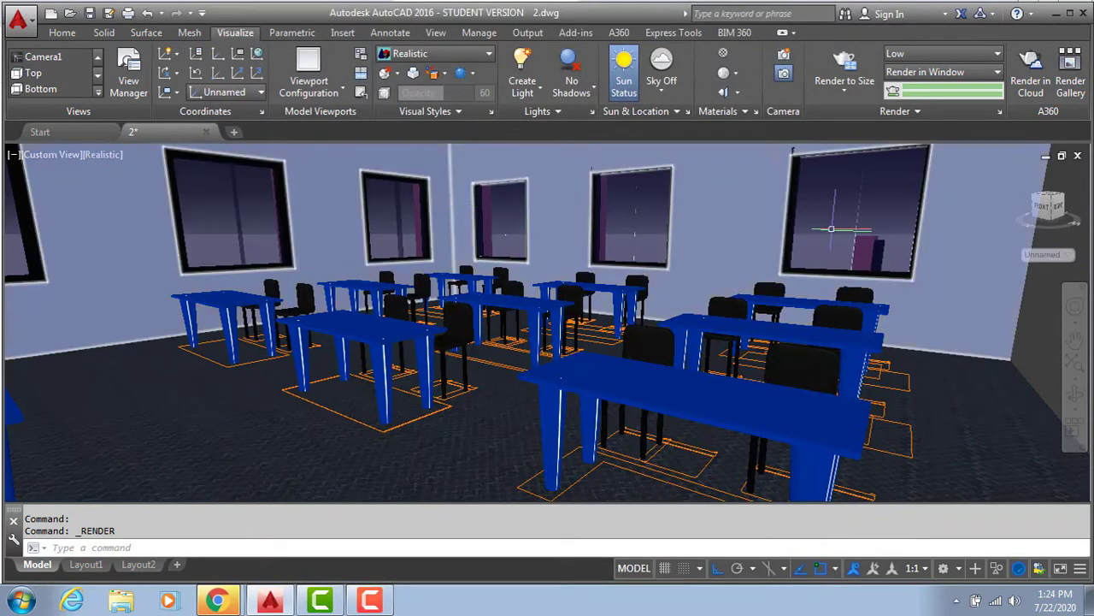
Go to the Home view, orbit, then set a Top view with Parallel projection
click(1017, 172)
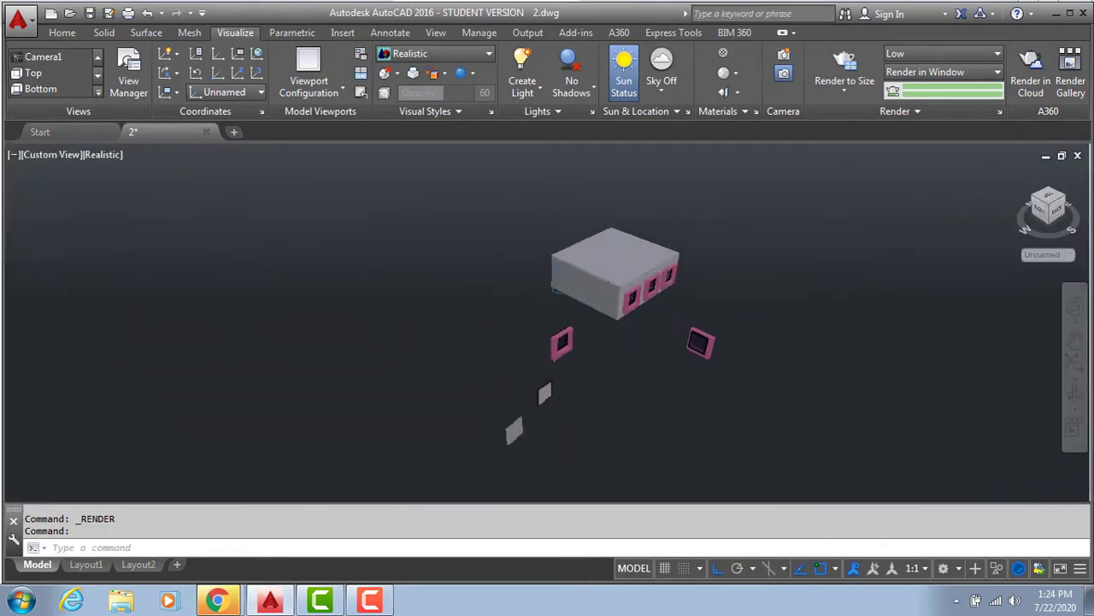
scroll(623, 256, up, 3)
shift+middle_drag(623, 232, 371, 350)
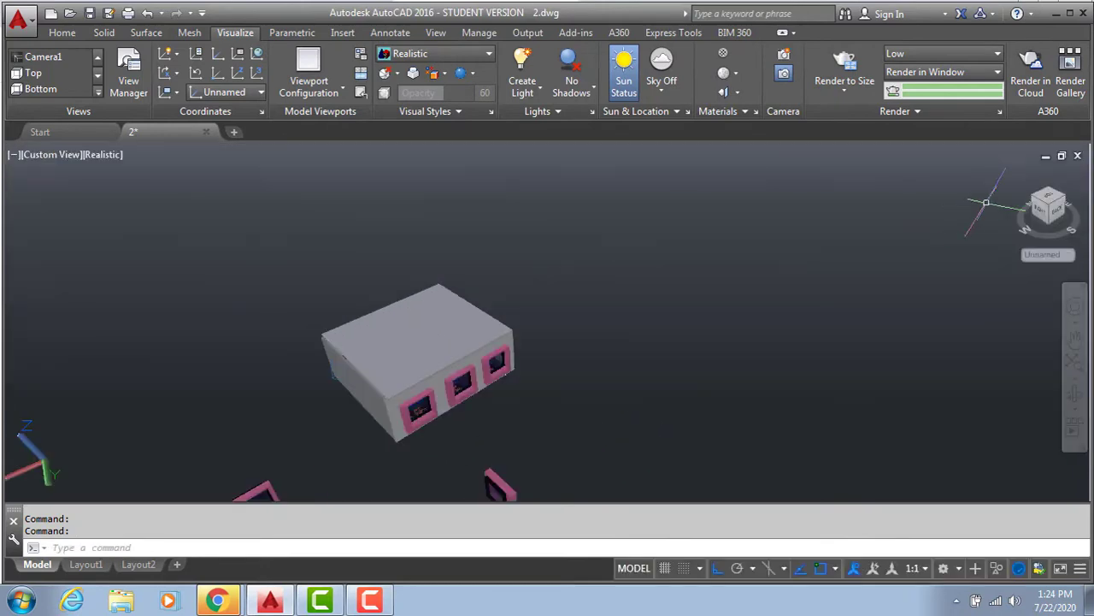
click(1045, 198)
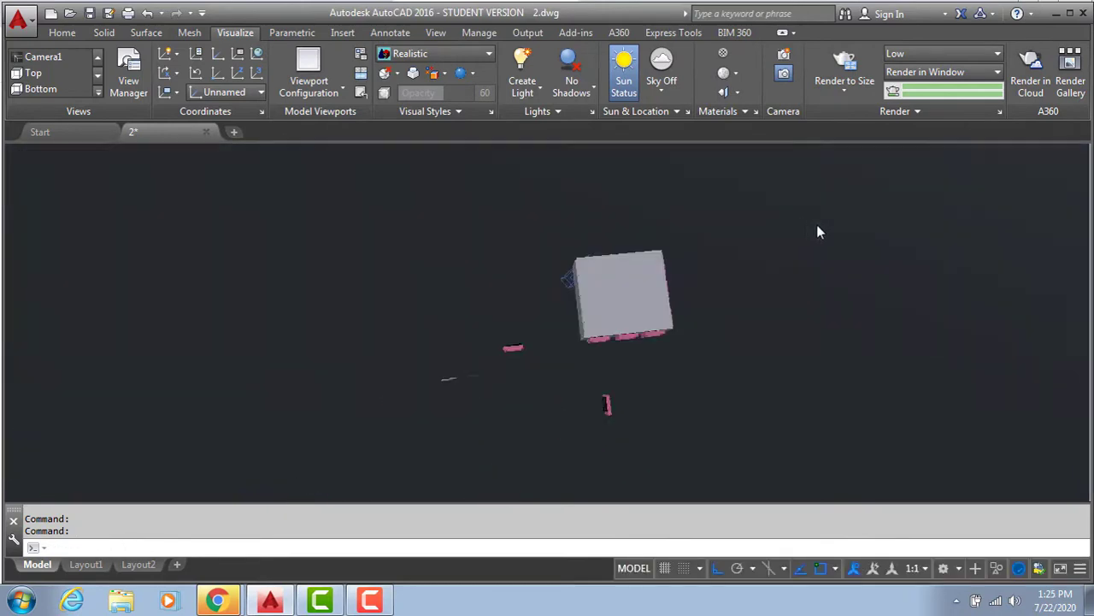
right_click(1034, 256)
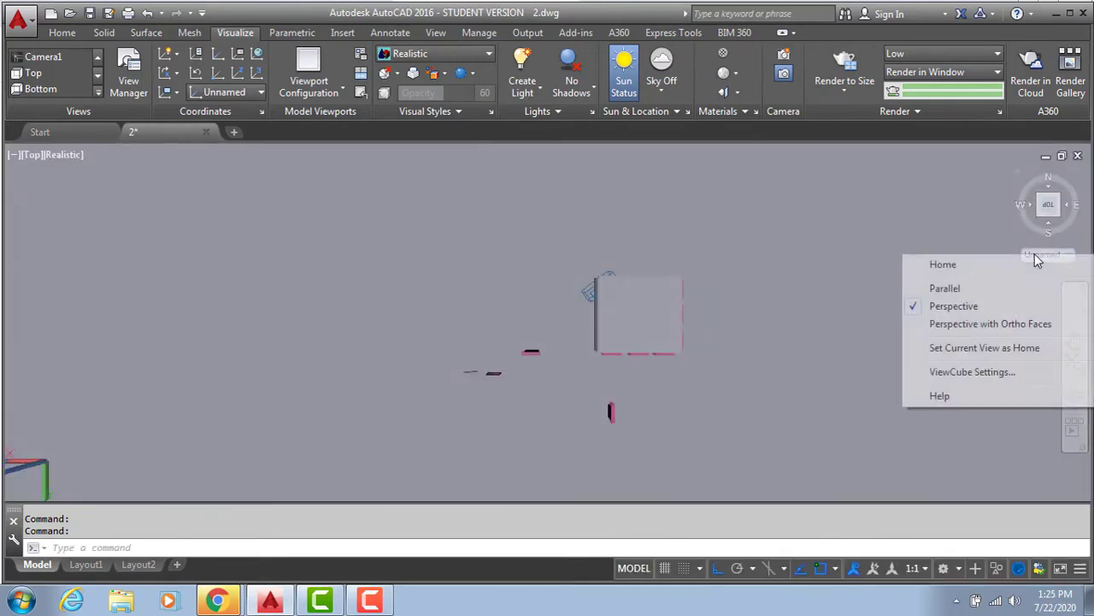
click(940, 284)
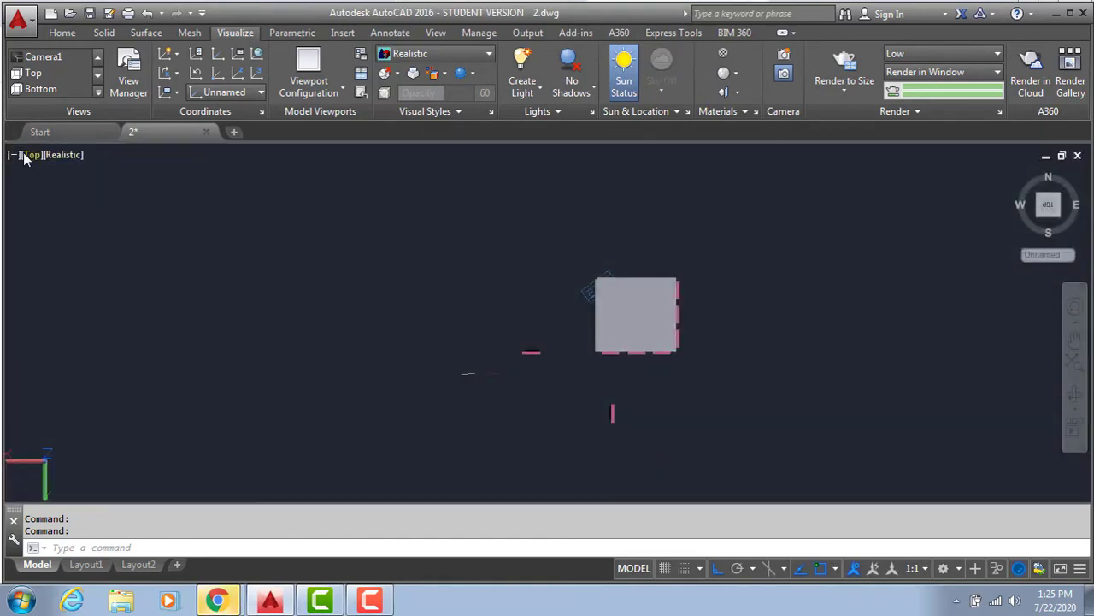
Switch the visual style to 2D Wireframe and open the light types list
click(53, 154)
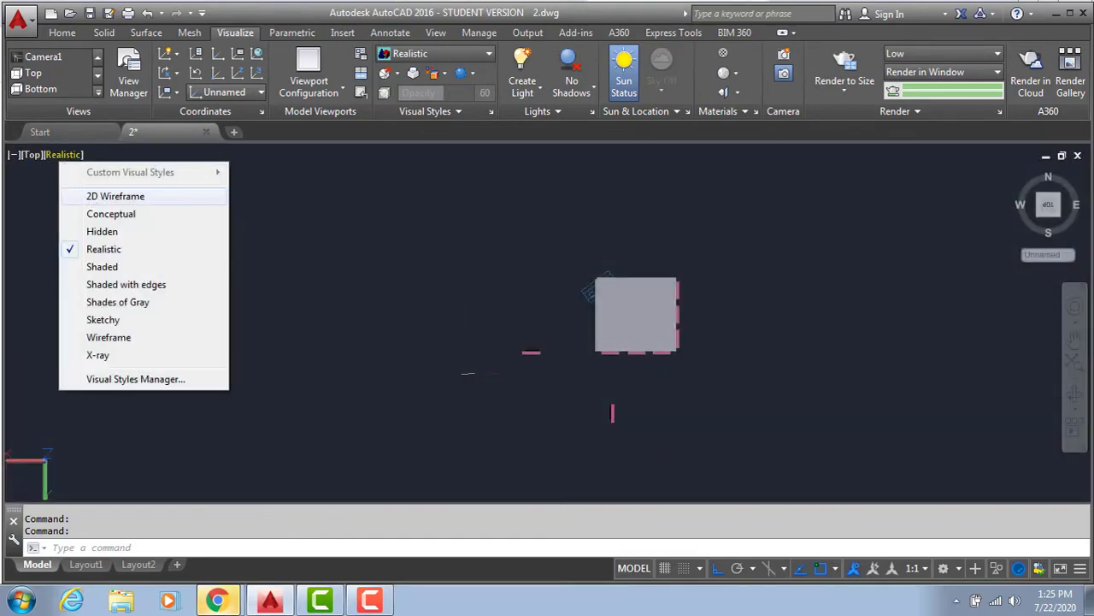
click(90, 191)
scroll(665, 300, up, 4)
scroll(496, 311, up, 4)
scroll(530, 213, down, 2)
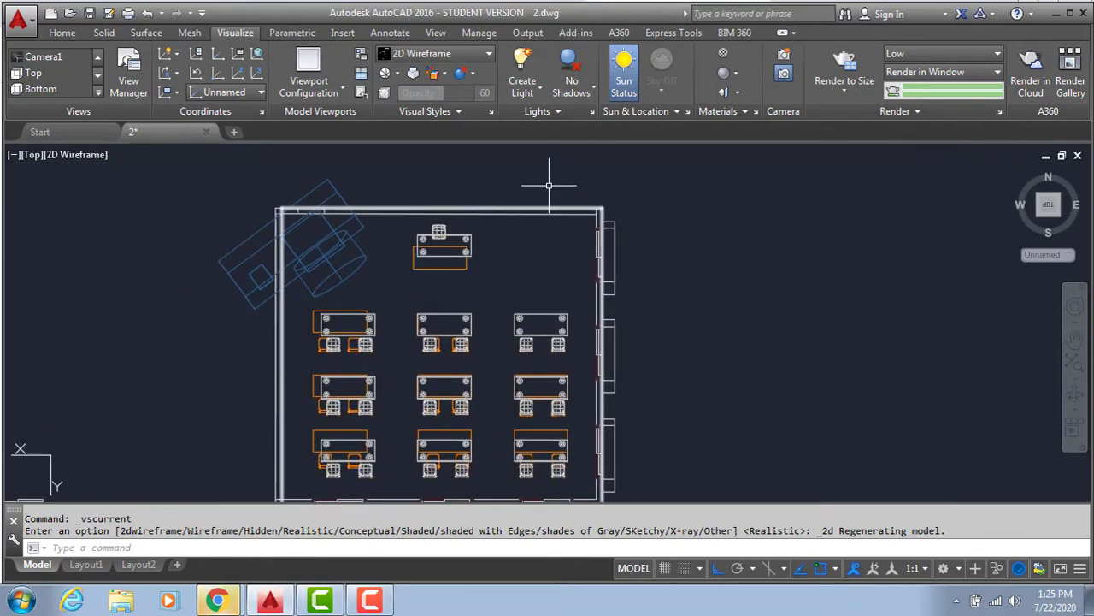
click(530, 92)
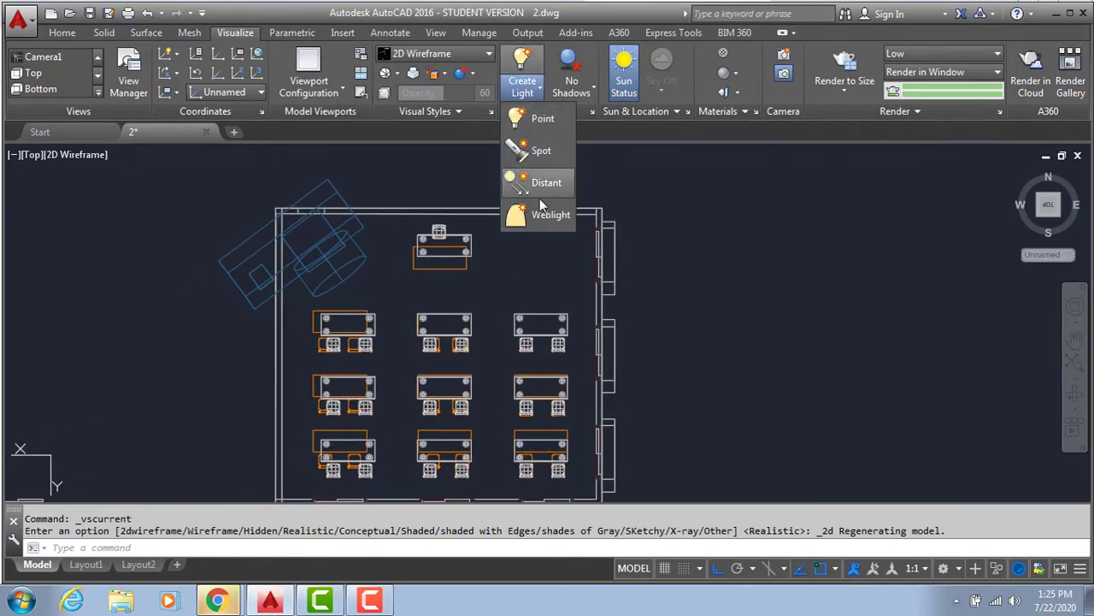
Place a point light above the front tables with default lighting kept on, then select it
click(534, 118)
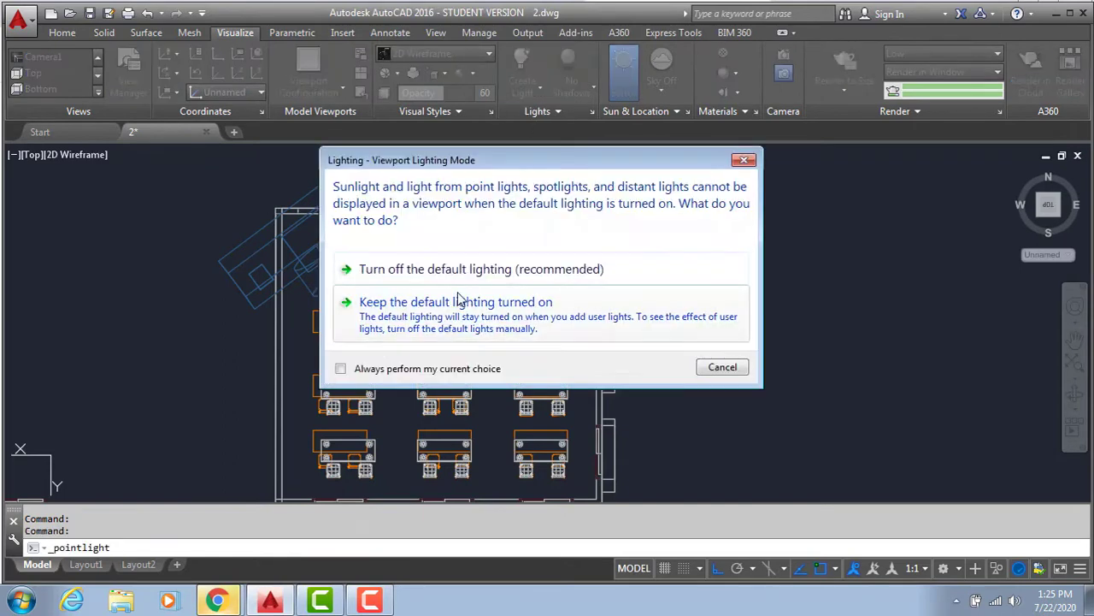
click(426, 325)
scroll(380, 299, up, 3)
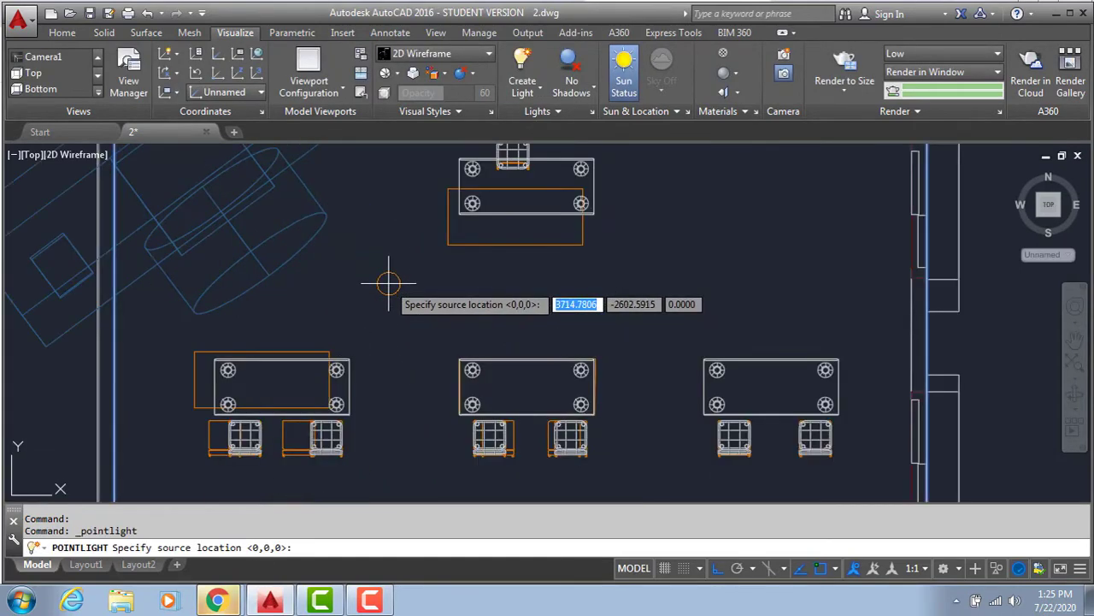
scroll(402, 320, up, 1)
click(396, 308)
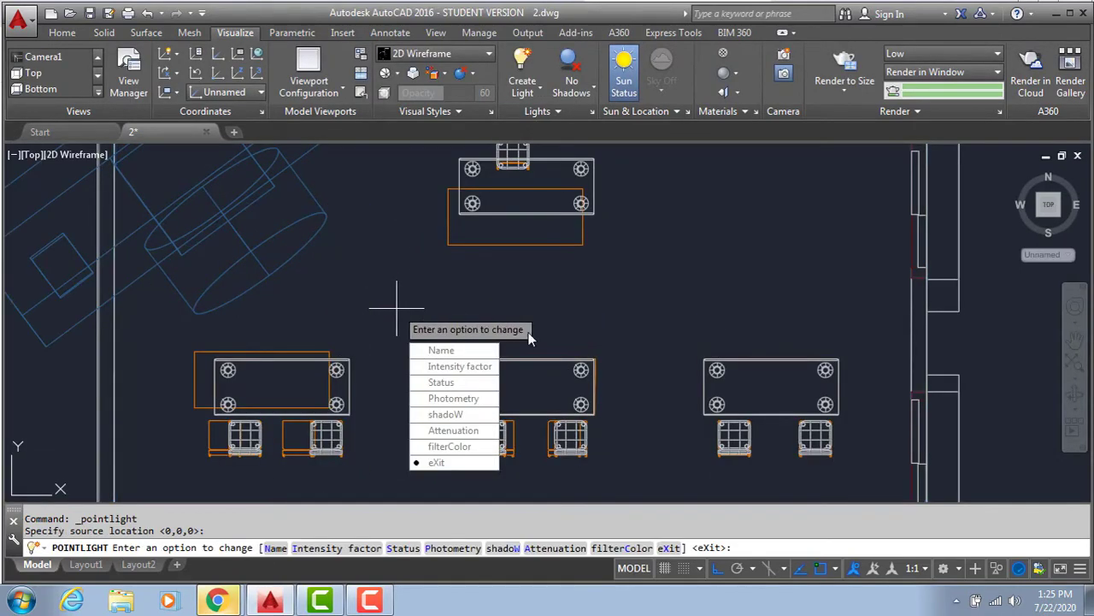
click(457, 461)
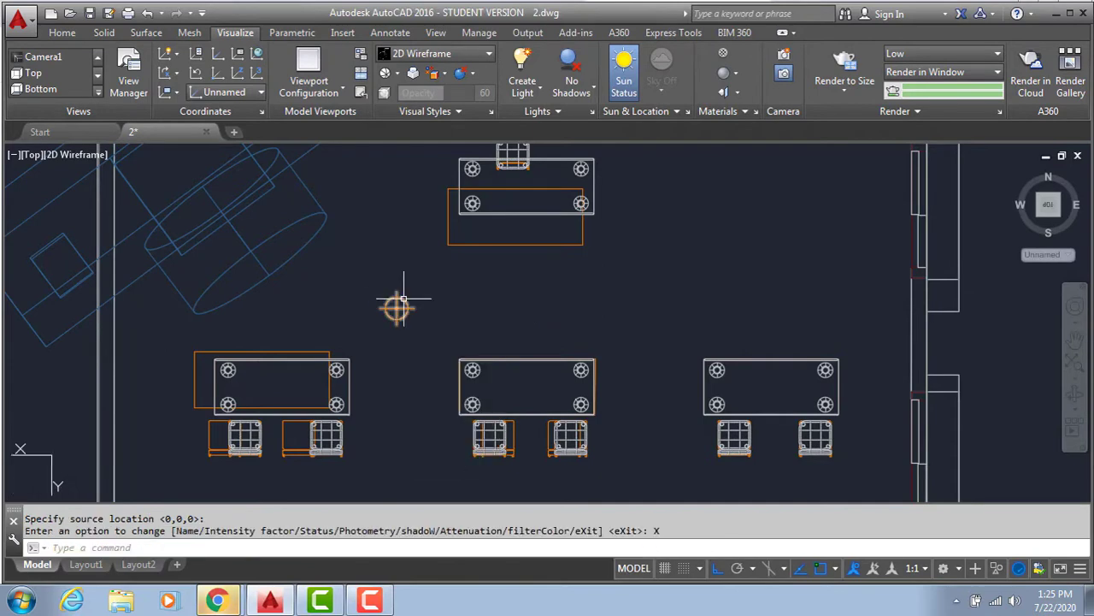
scroll(453, 298, down, 3)
scroll(425, 301, up, 2)
scroll(448, 298, up, 2)
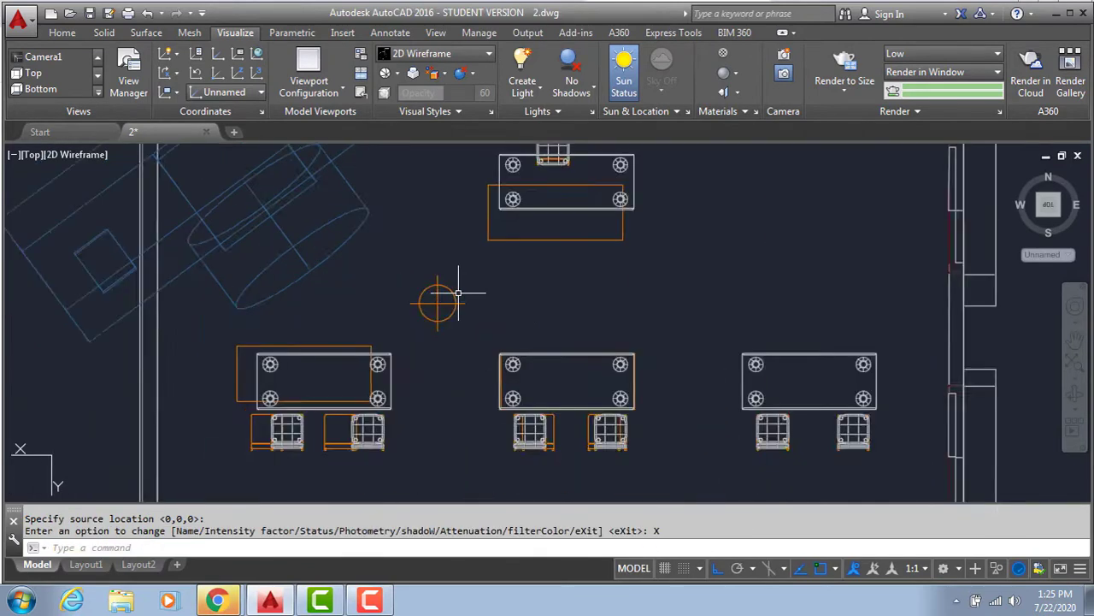
scroll(440, 298, up, 2)
click(431, 305)
text(mi)
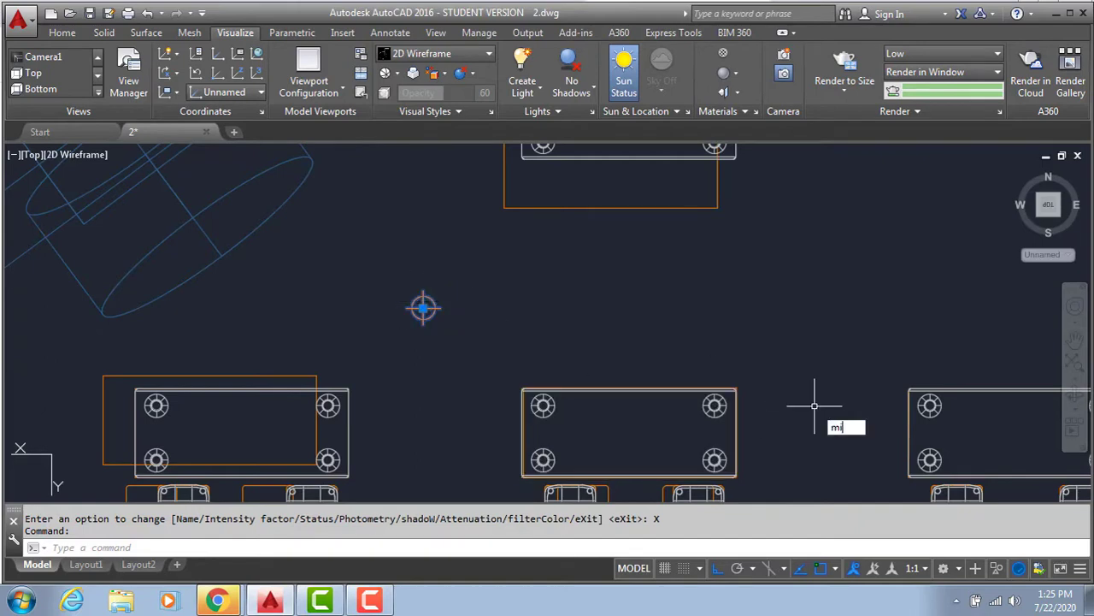
Mirror the selected light across the room's centreline, keeping the original
key(Return)
scroll(737, 365, down, 4)
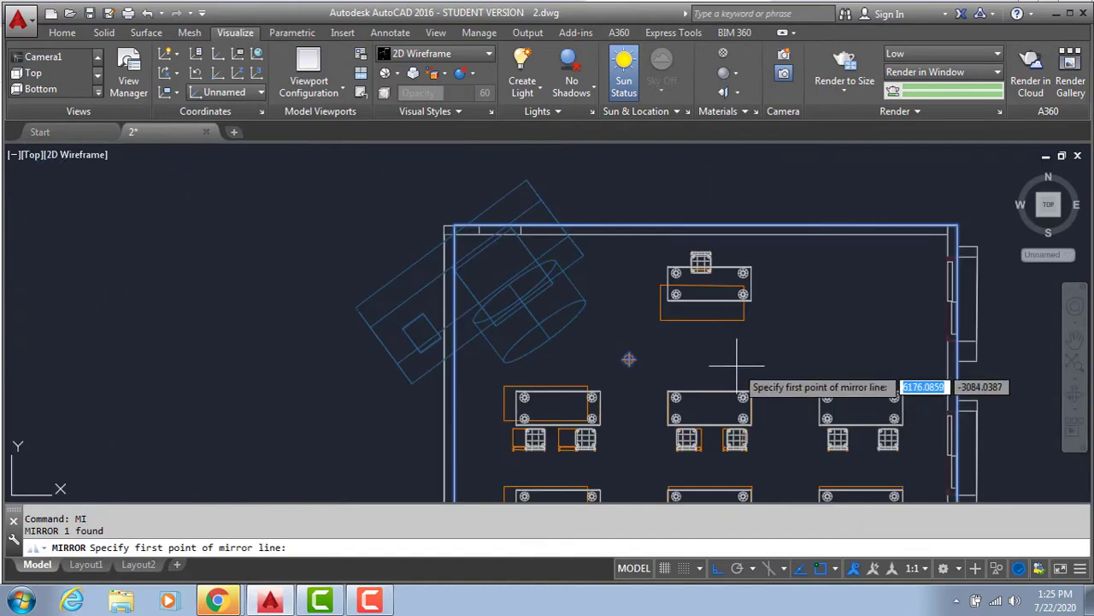
middle_drag(737, 366, 672, 353)
click(639, 215)
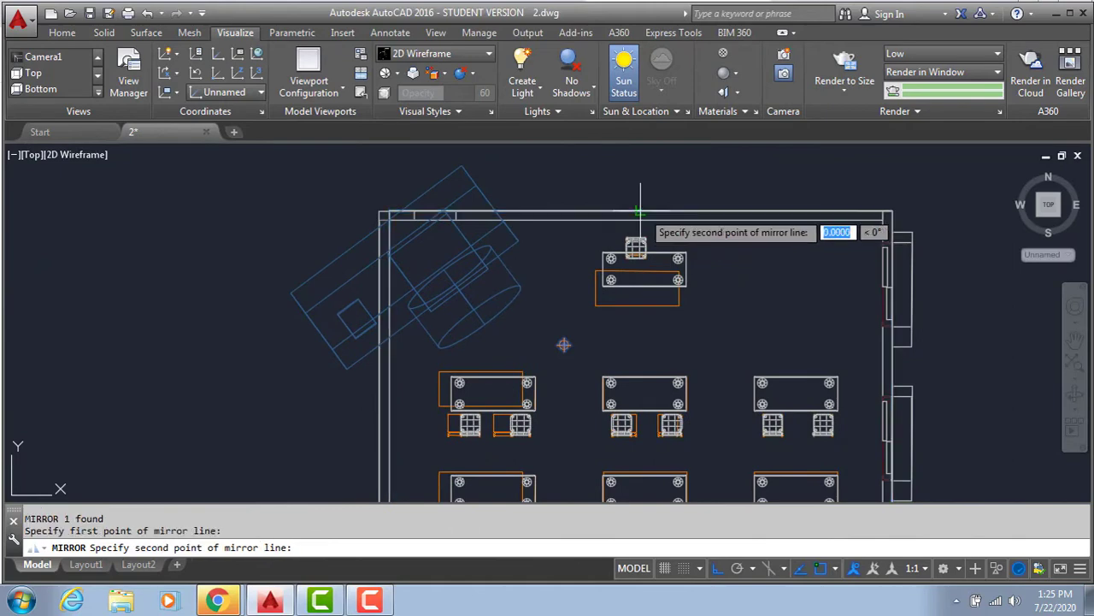
click(634, 346)
key(Return)
Mirror both front lights across a horizontal line, keeping the originals, to make four lights
click(732, 317)
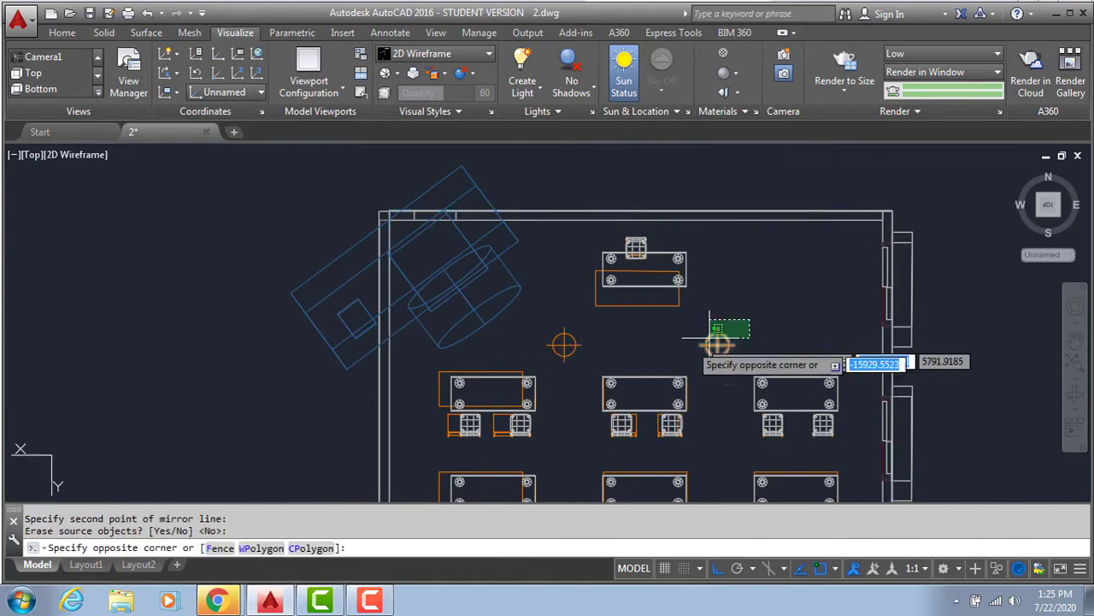
click(540, 377)
middle_drag(675, 349, 566, 262)
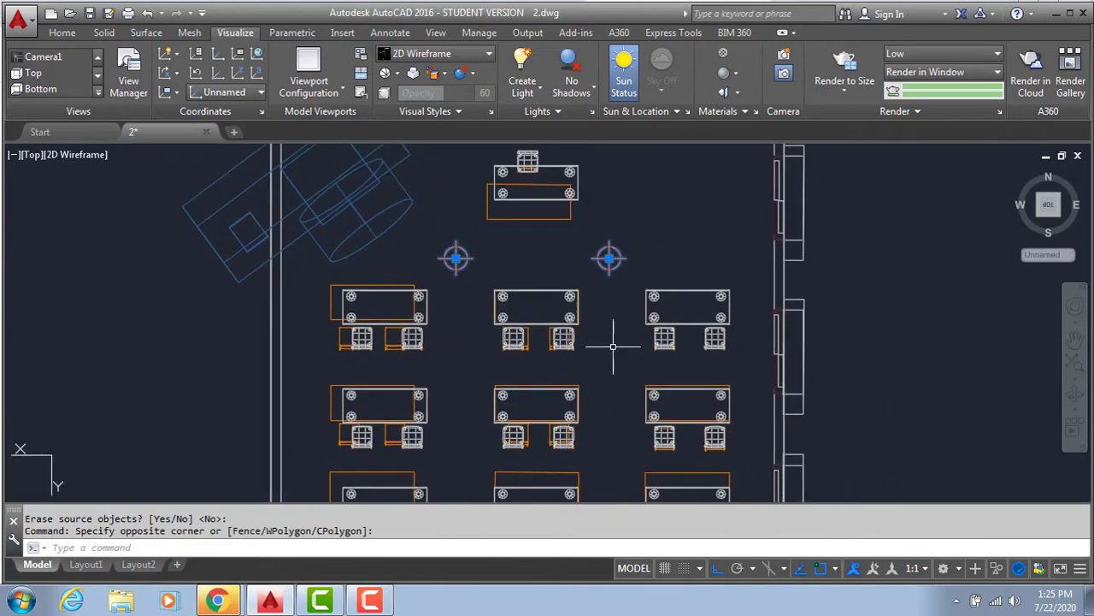
text(mi)
key(Return)
mouse_move(630, 323)
middle_down()
mouse_move(591, 240)
mouse_move(586, 195)
middle_up()
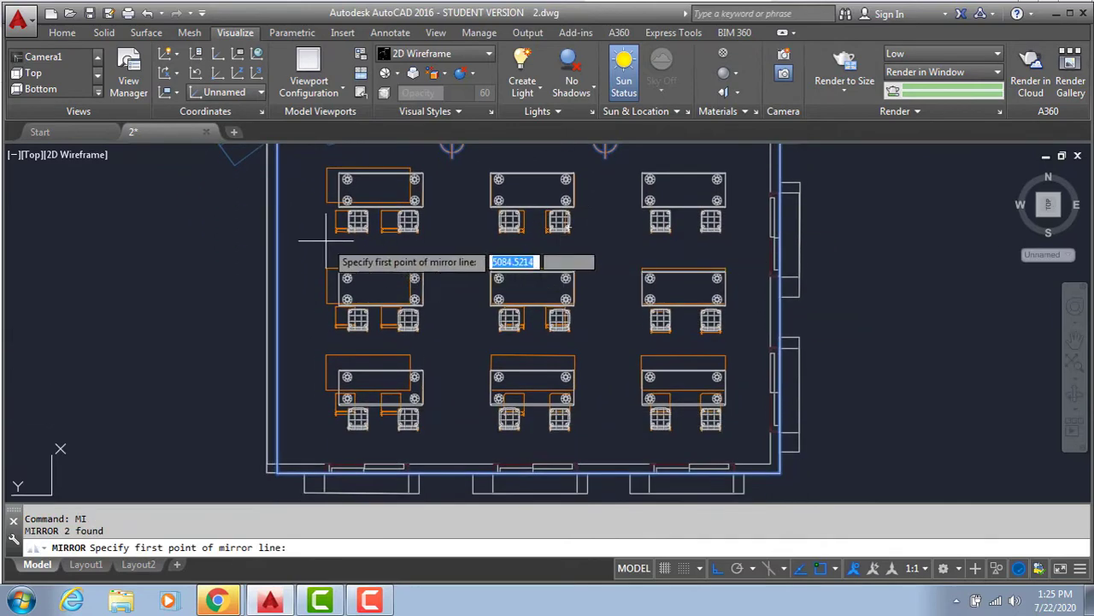
click(276, 243)
click(423, 255)
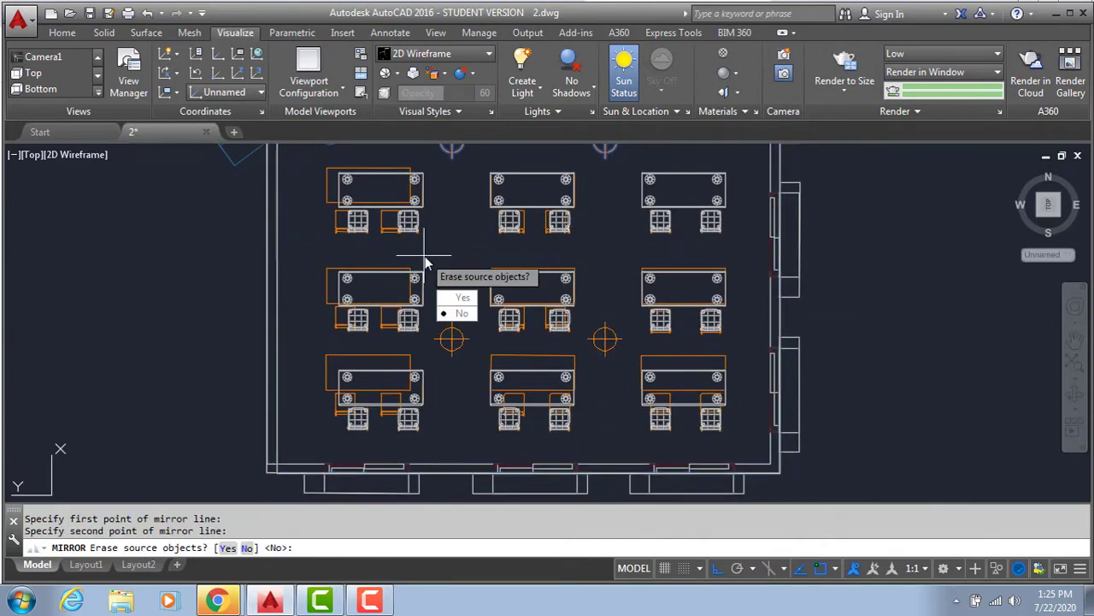
key(Return)
Select the front and back lights and switch to the Front view
scroll(513, 350, down, 3)
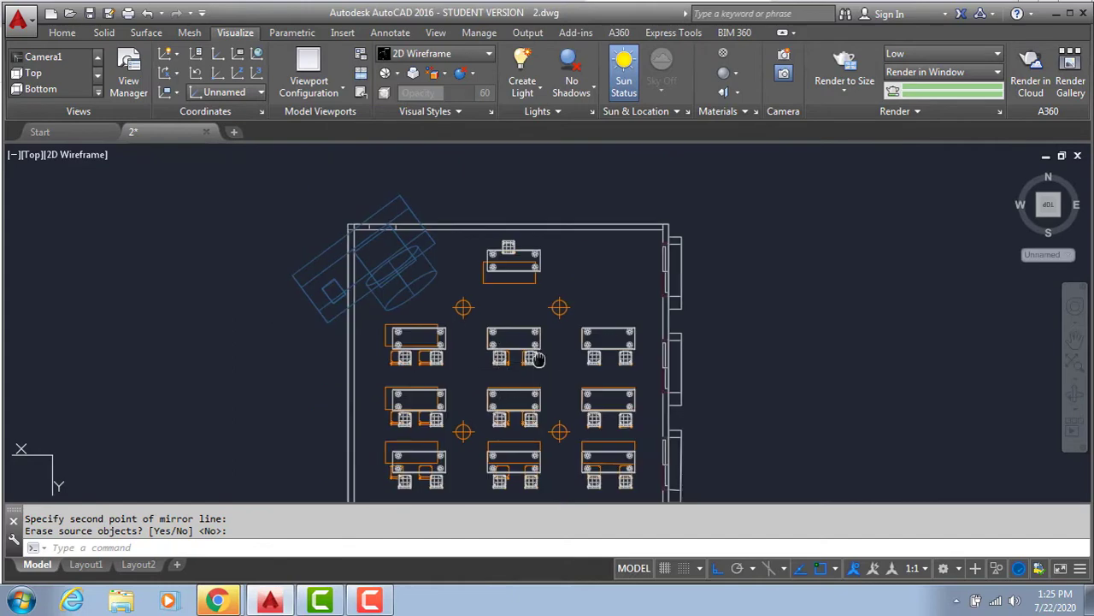
mouse_move(1048, 205)
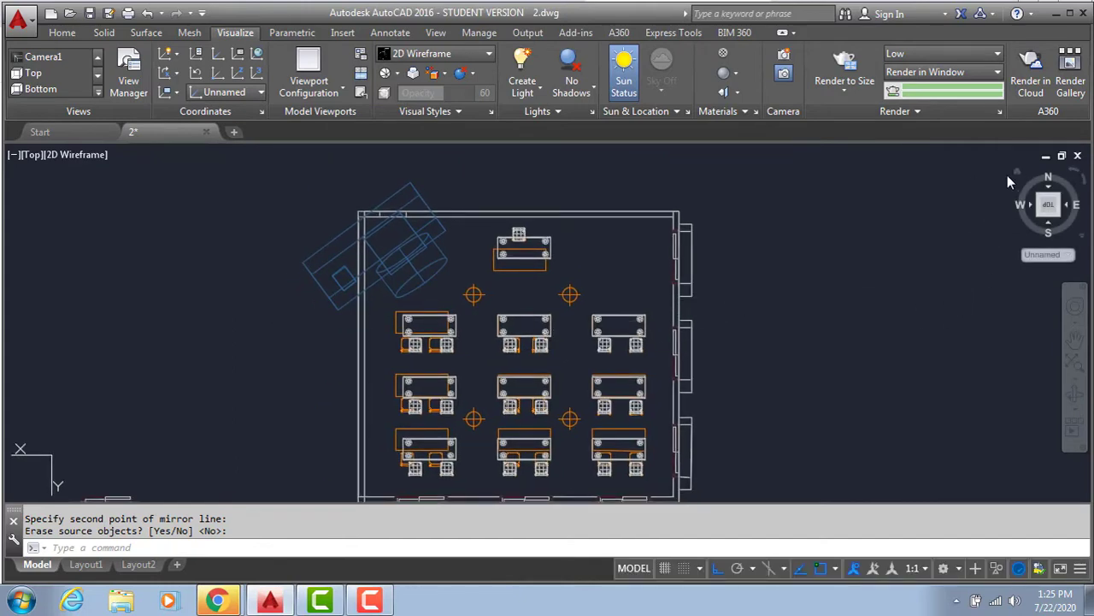
scroll(519, 335, up, 2)
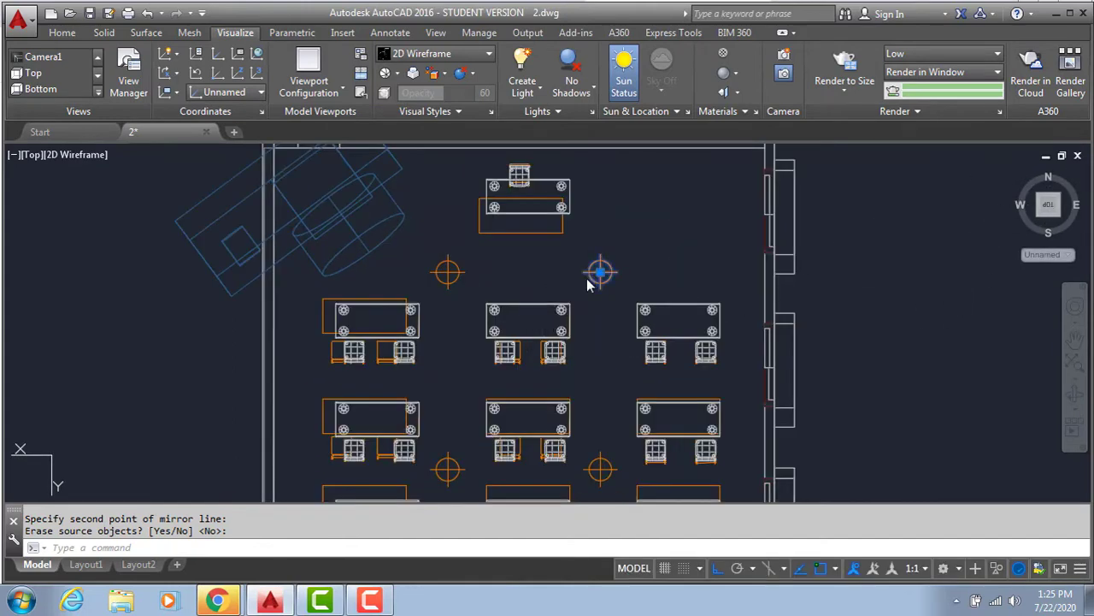
click(442, 271)
click(443, 465)
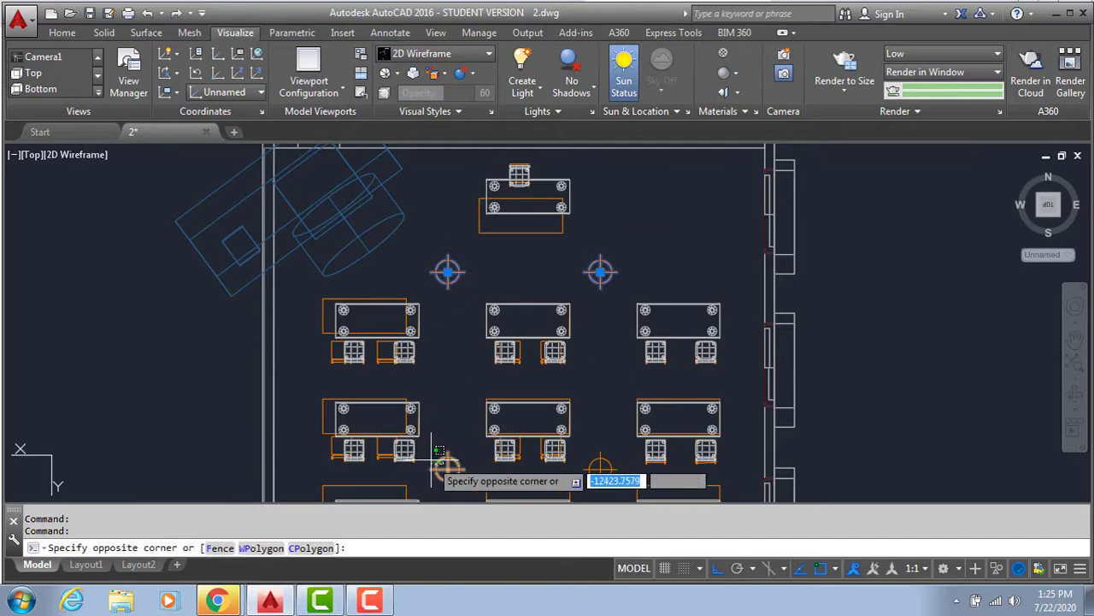
click(419, 483)
click(600, 469)
mouse_move(1060, 224)
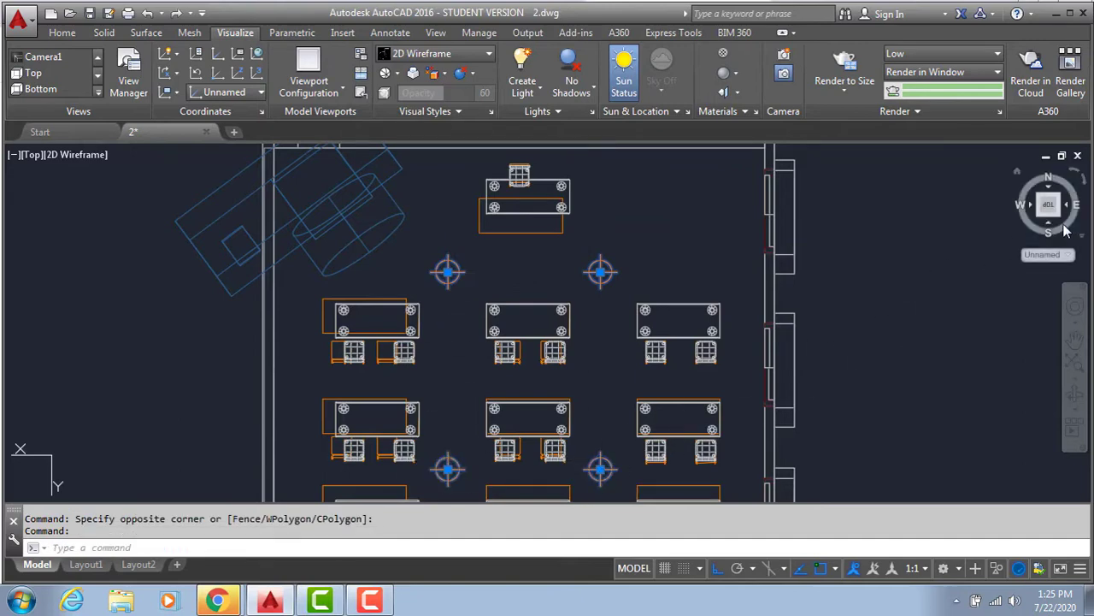
click(1050, 228)
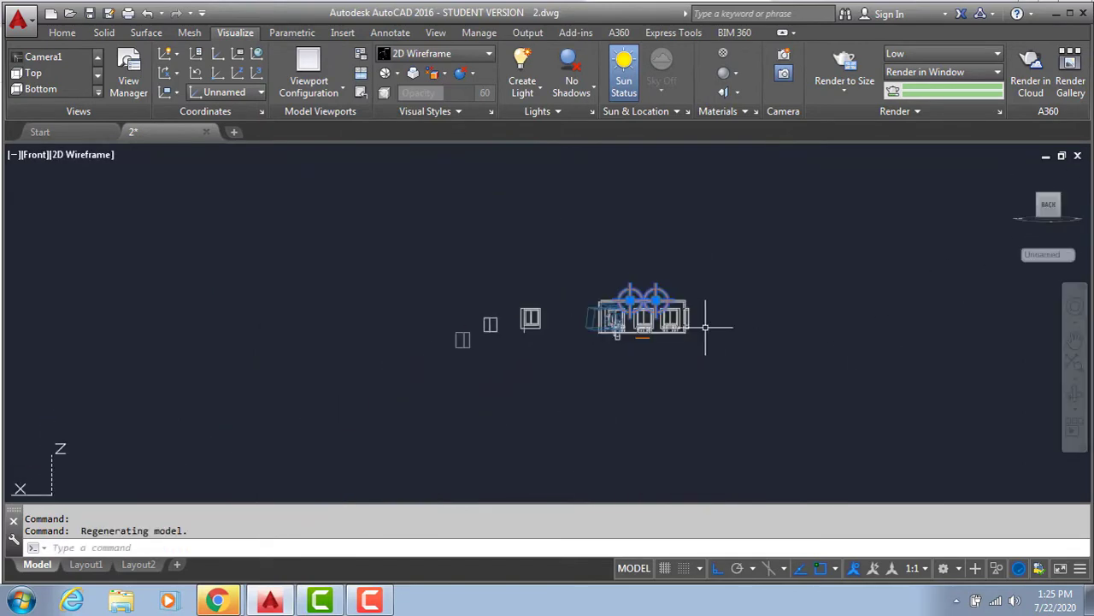
Frame the lights in the front view and align the UCS to the current View
scroll(573, 318, up, 4)
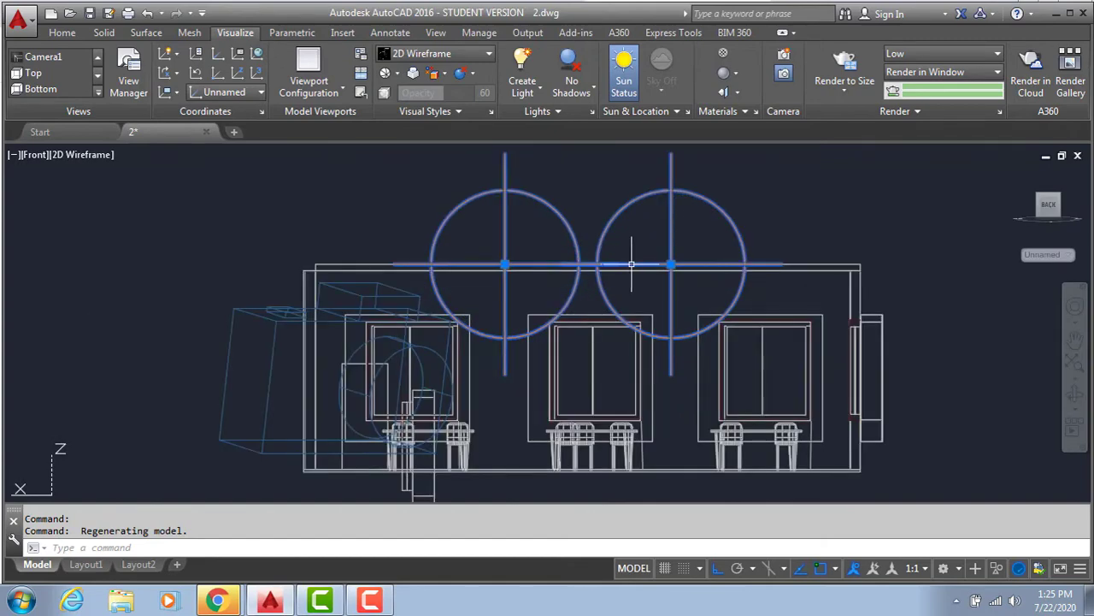
scroll(631, 264, up, 2)
middle_drag(691, 273, 664, 251)
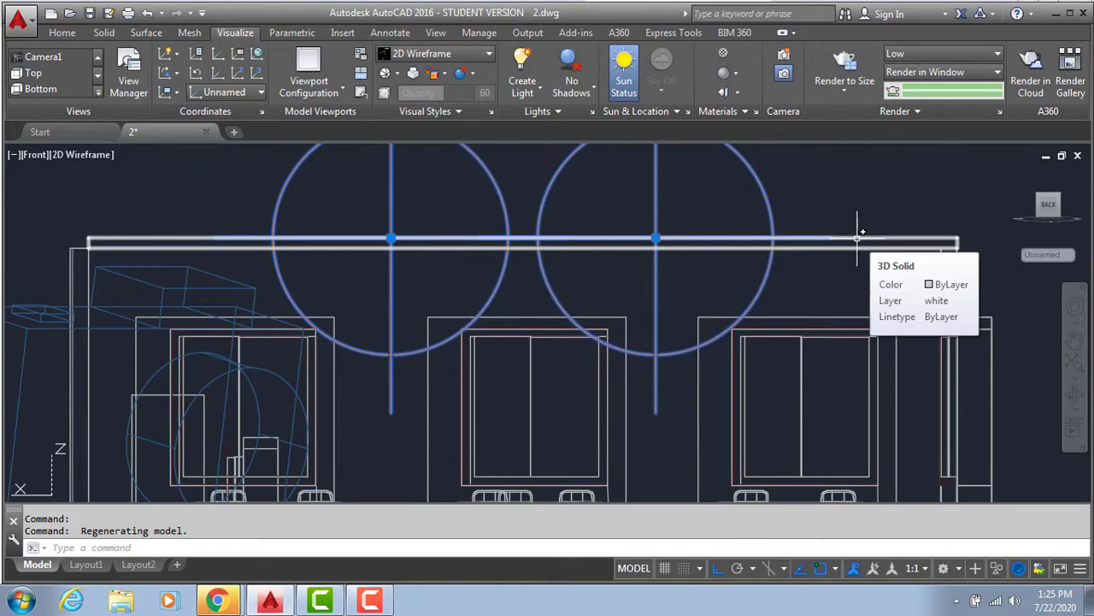
middle_drag(669, 241, 684, 276)
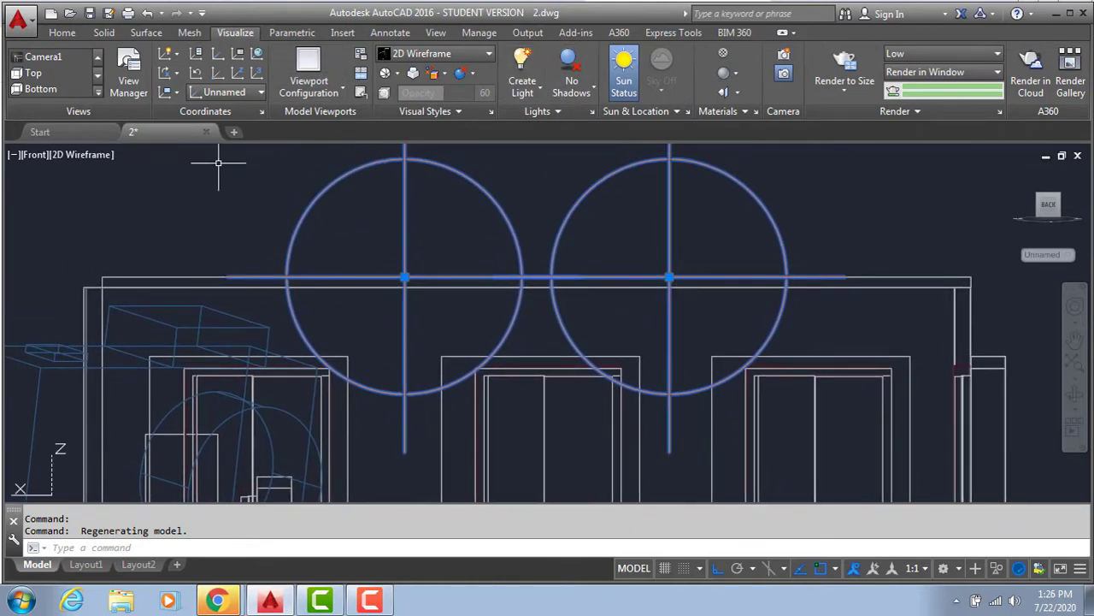
middle_drag(381, 210, 434, 234)
middle_drag(594, 220, 582, 229)
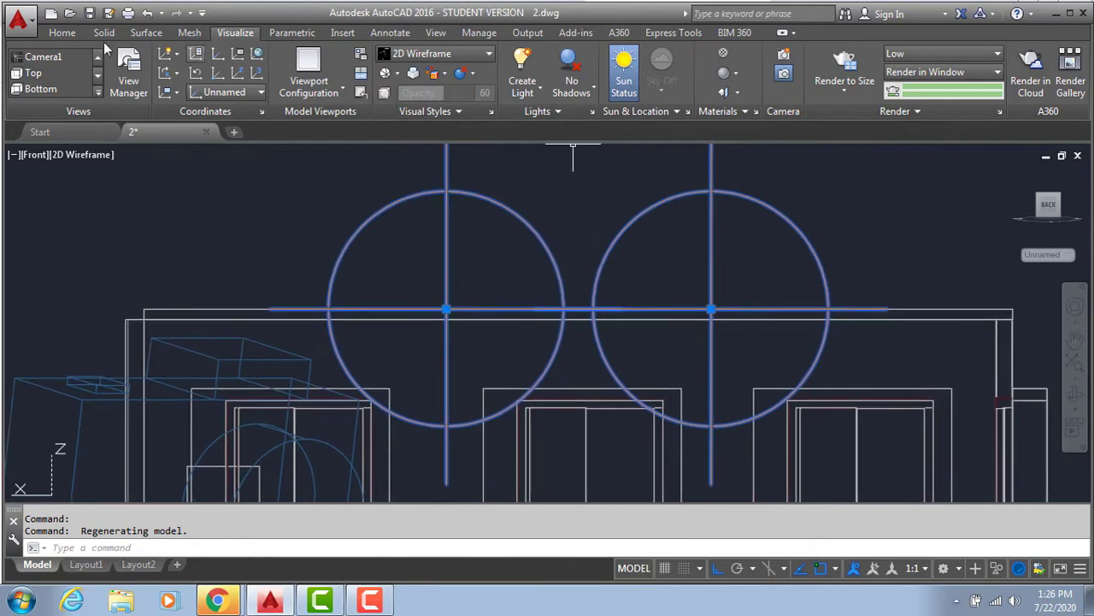
click(71, 33)
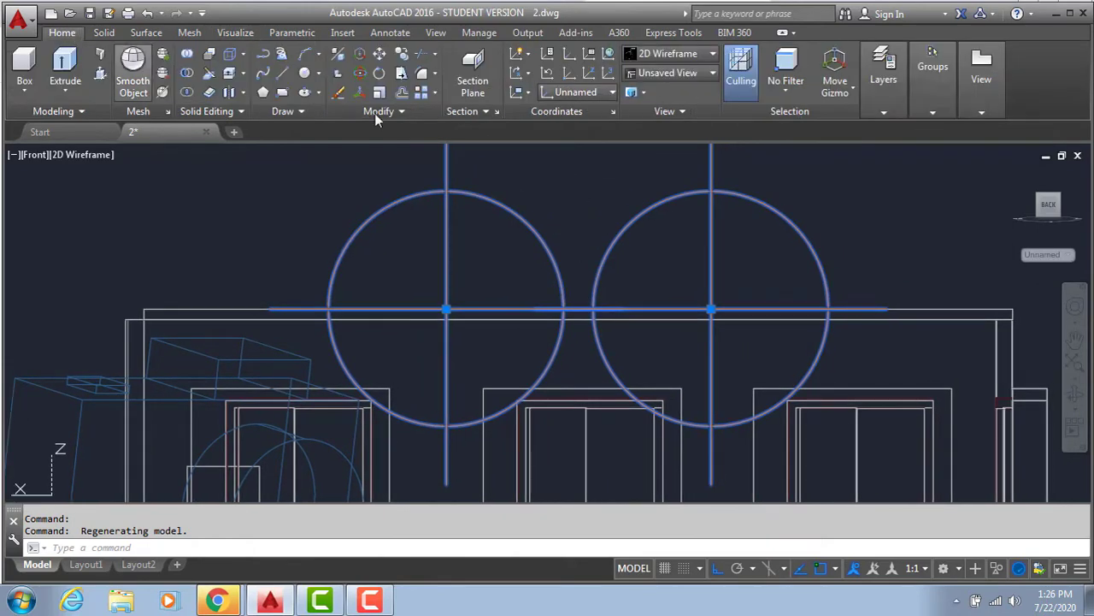
click(569, 91)
click(528, 92)
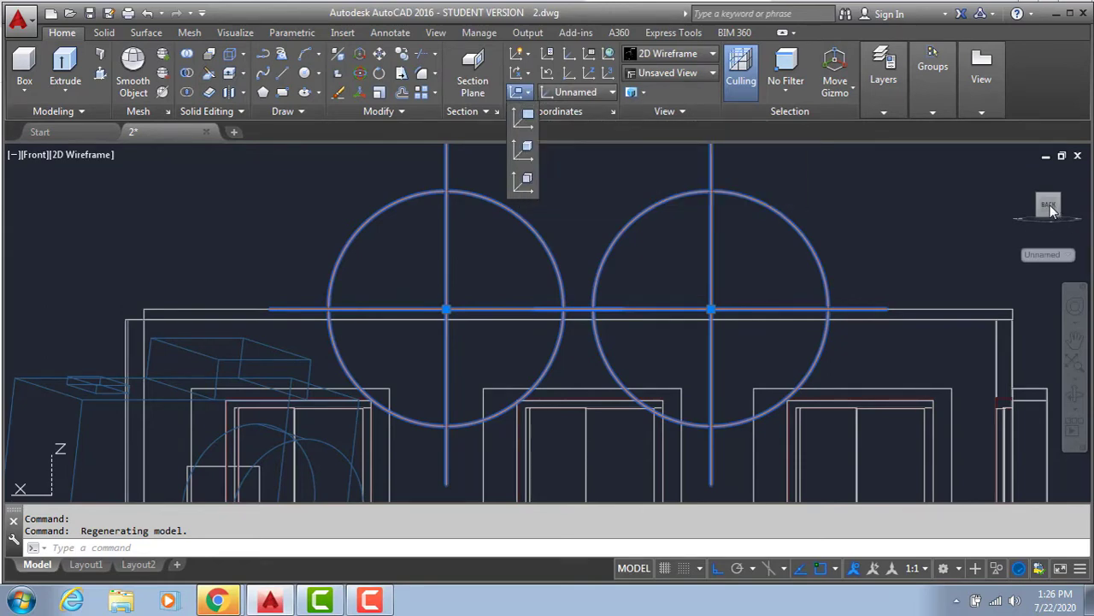
click(530, 126)
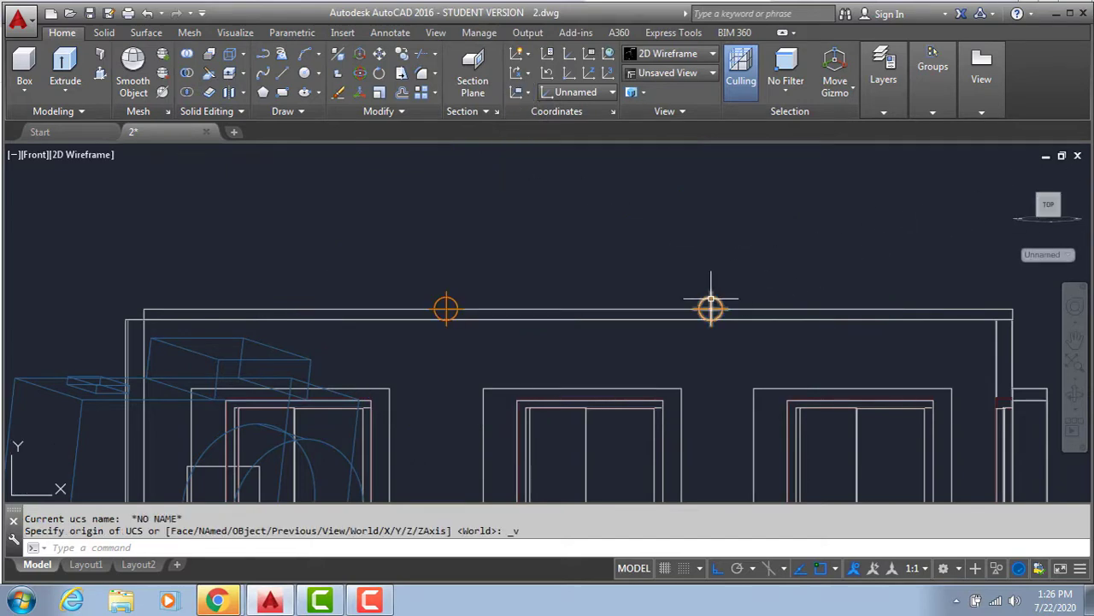
Select the four ceiling lights with a crossing window
scroll(709, 311, up, 4)
click(740, 273)
mouse_move(384, 252)
middle_down()
mouse_move(637, 299)
mouse_move(728, 299)
middle_up()
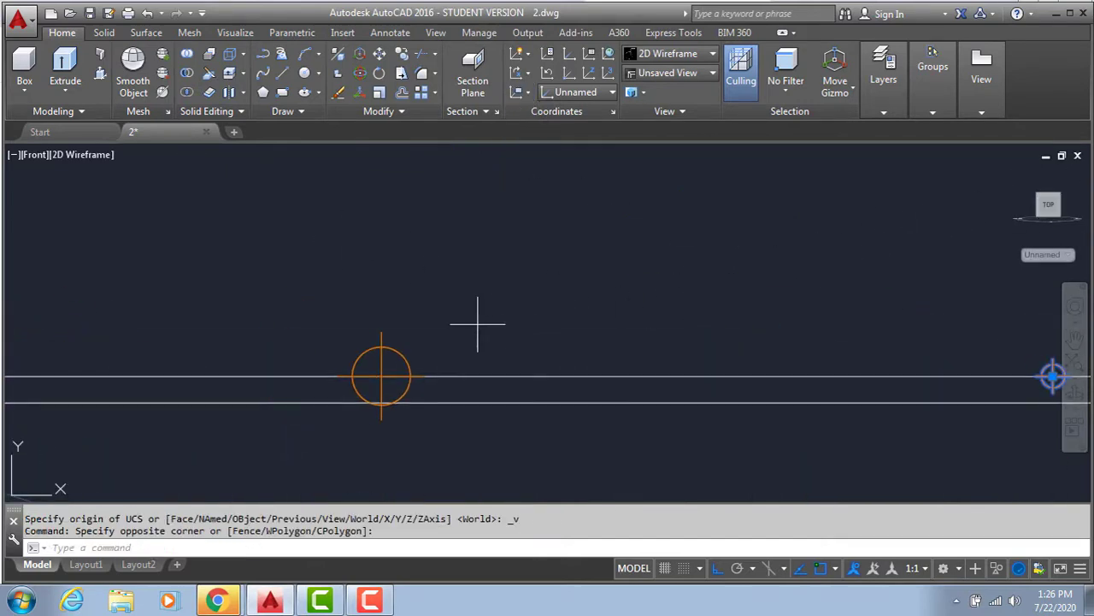
click(466, 321)
click(295, 386)
mouse_move(447, 334)
middle_down()
mouse_move(385, 270)
mouse_move(317, 283)
mouse_move(303, 259)
middle_up()
Move the lights down just below the ceiling line, then switch to an isometric view
text(m)
key(Return)
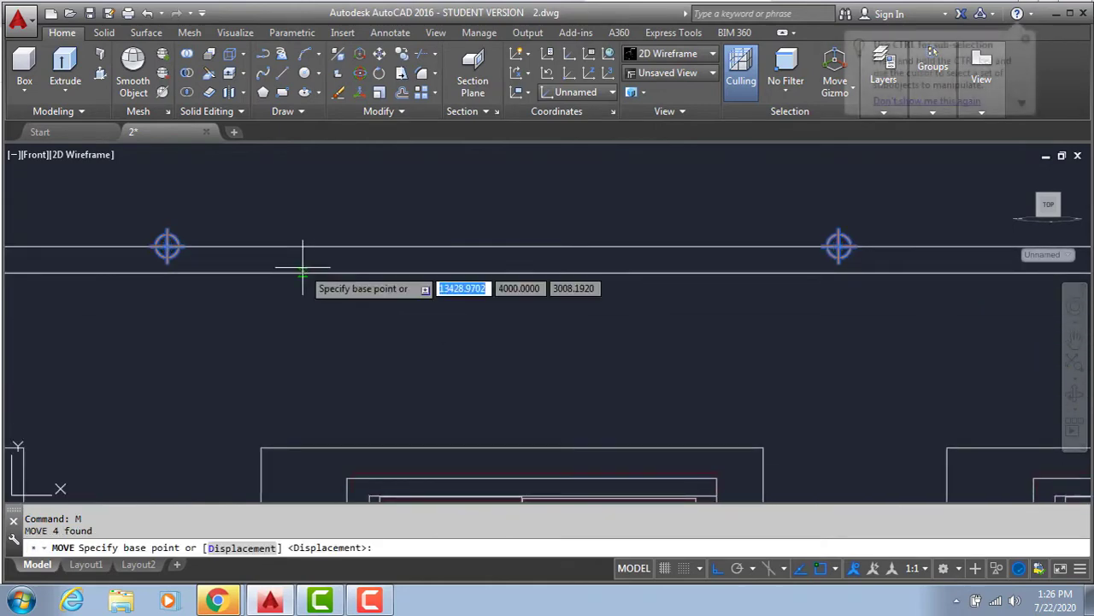
click(167, 247)
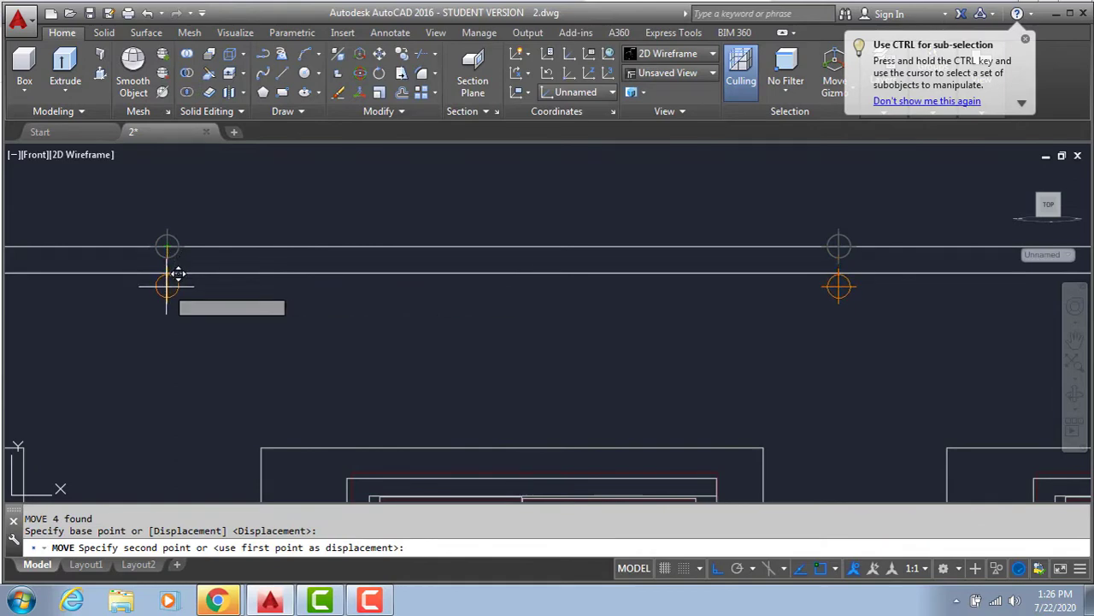
click(167, 285)
mouse_move(526, 289)
middle_down()
mouse_move(494, 267)
mouse_move(602, 229)
mouse_move(606, 276)
middle_up()
key(Escape)
key(Escape)
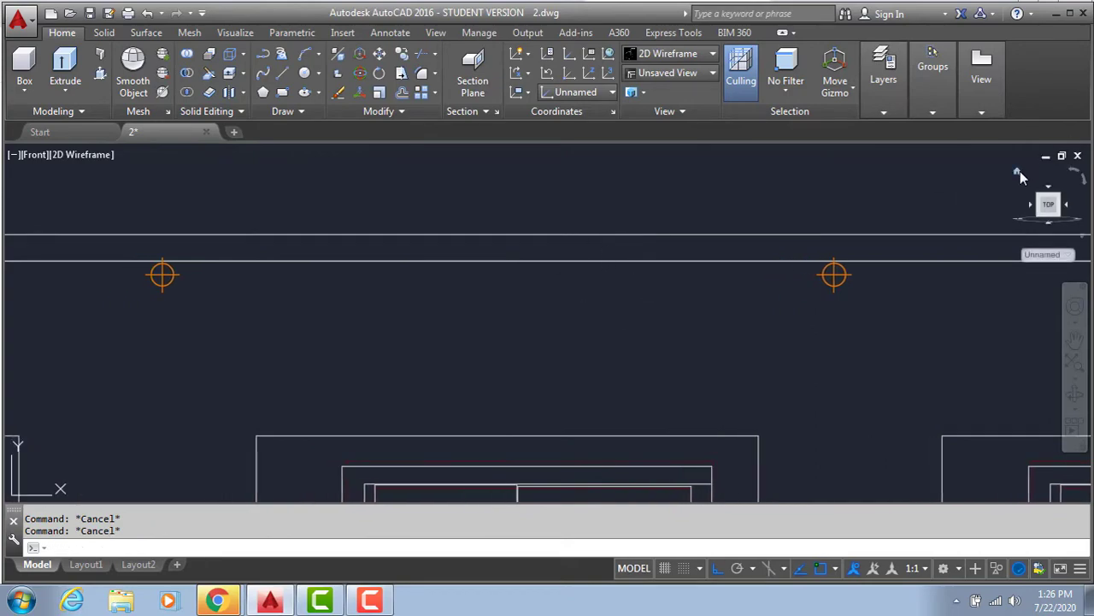
click(1022, 171)
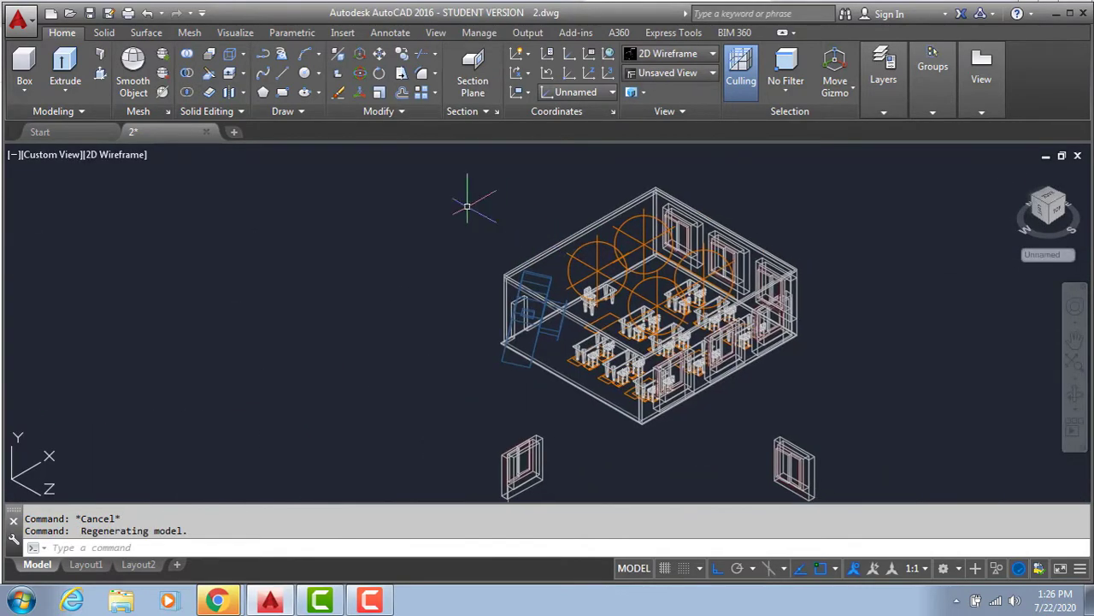
Return to the Camera1 view shaded Realistic, with the Visualize tab showing
click(57, 159)
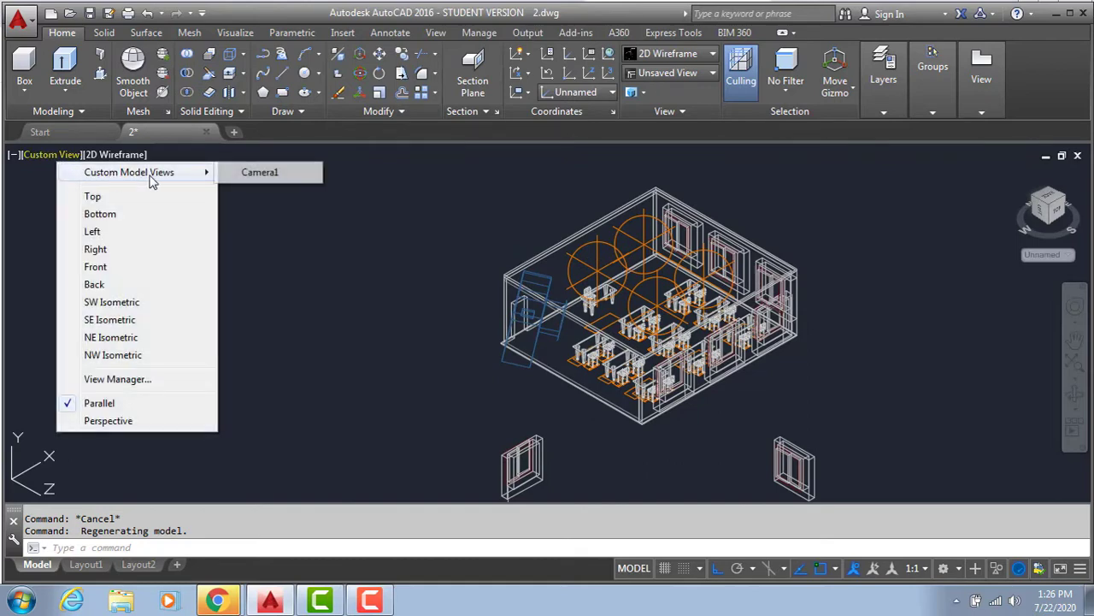
click(282, 176)
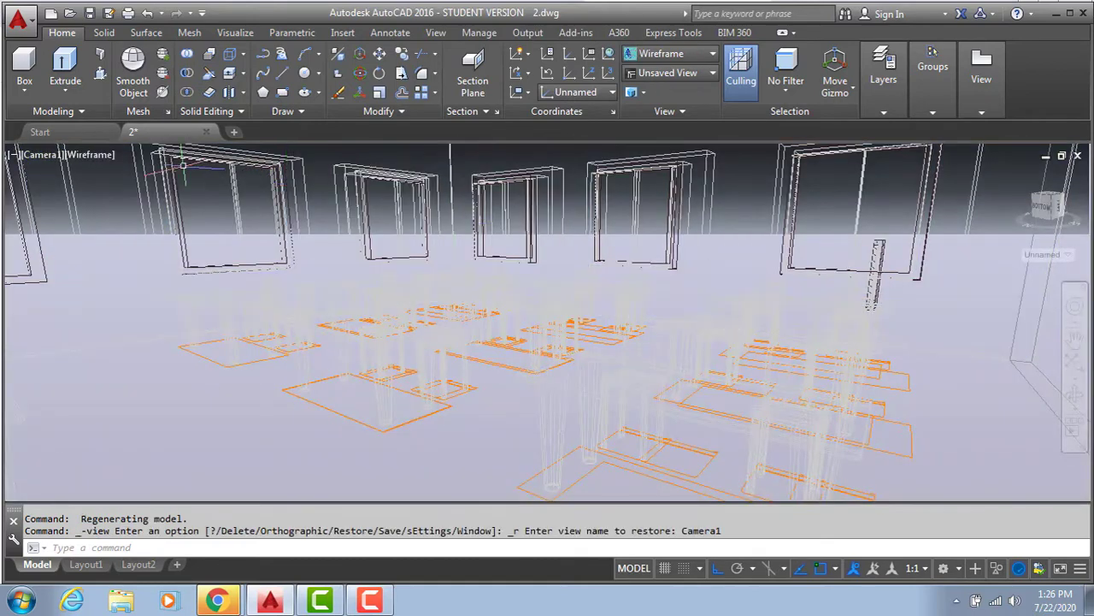
click(90, 155)
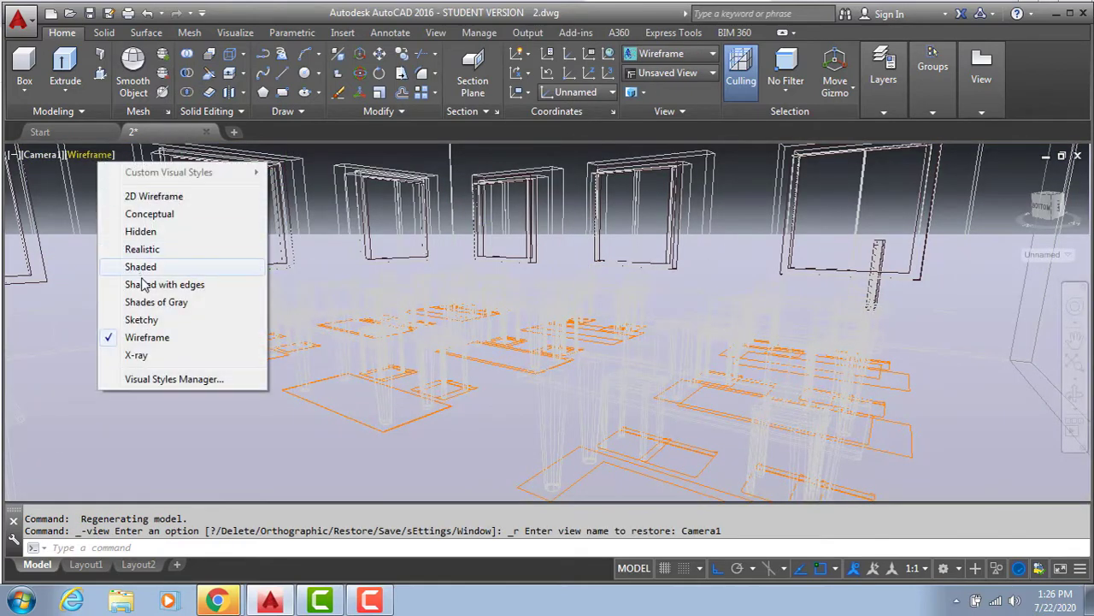
click(137, 249)
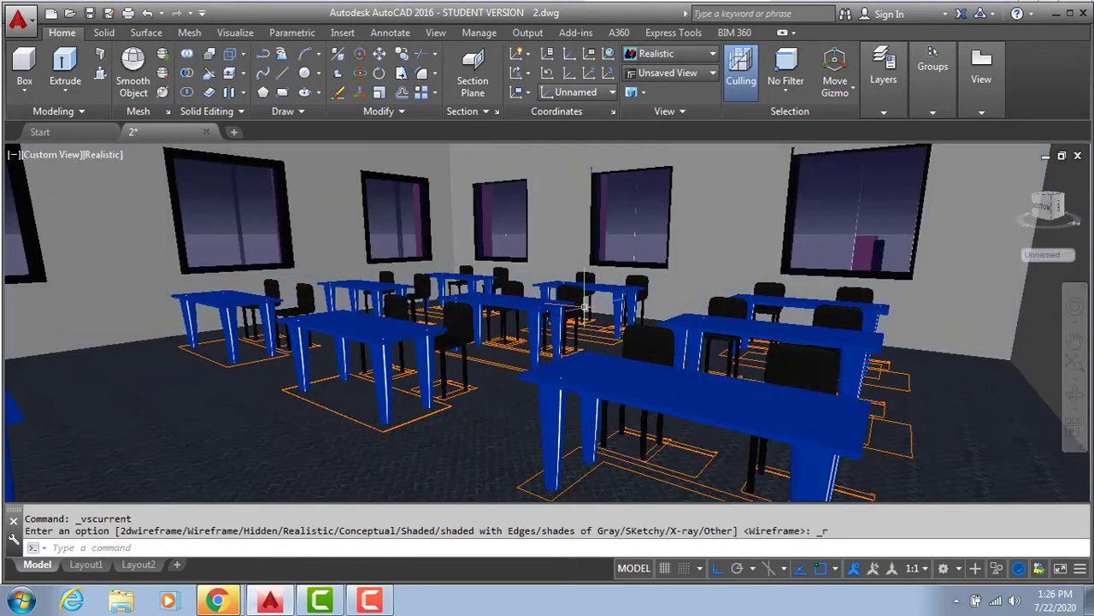
click(243, 34)
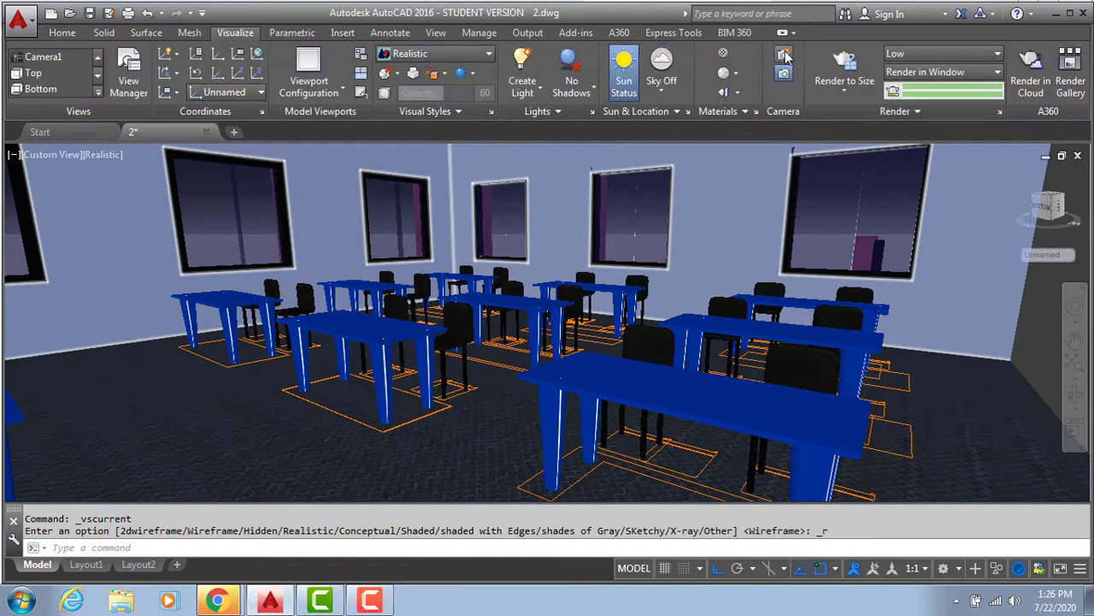
Render the Camera1 view to size and zoom and pan around the finished image
click(844, 60)
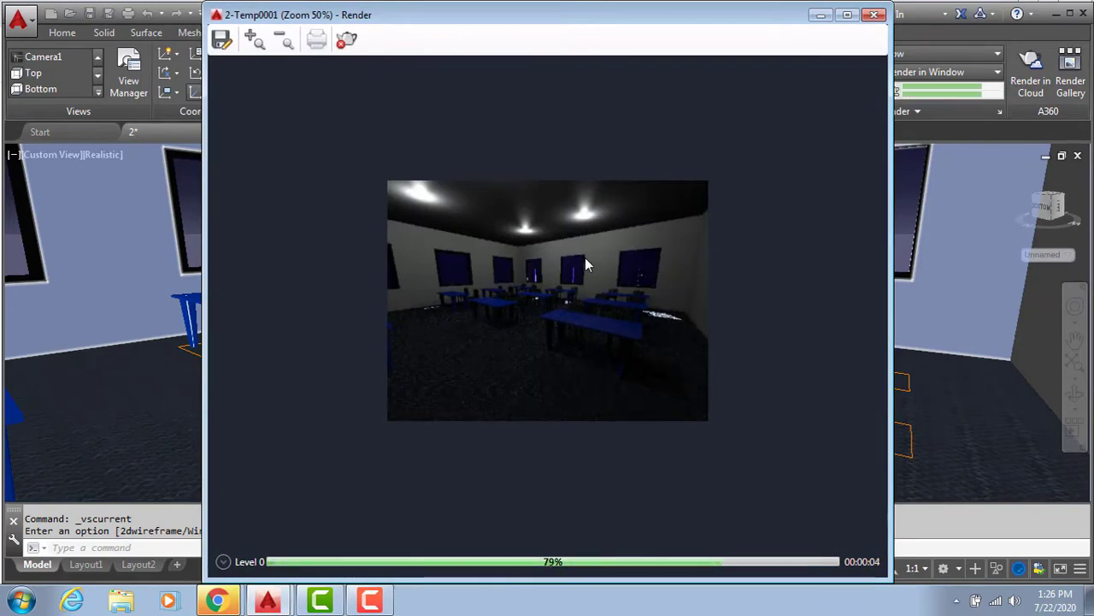
scroll(585, 257, up, 1)
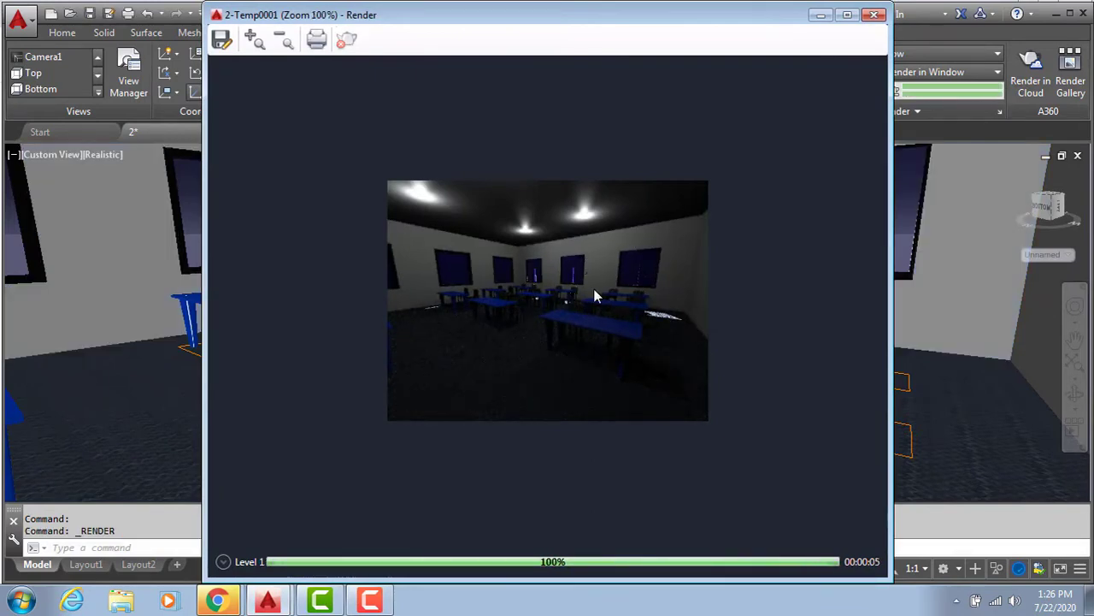
scroll(561, 308, up, 1)
scroll(629, 377, down, 1)
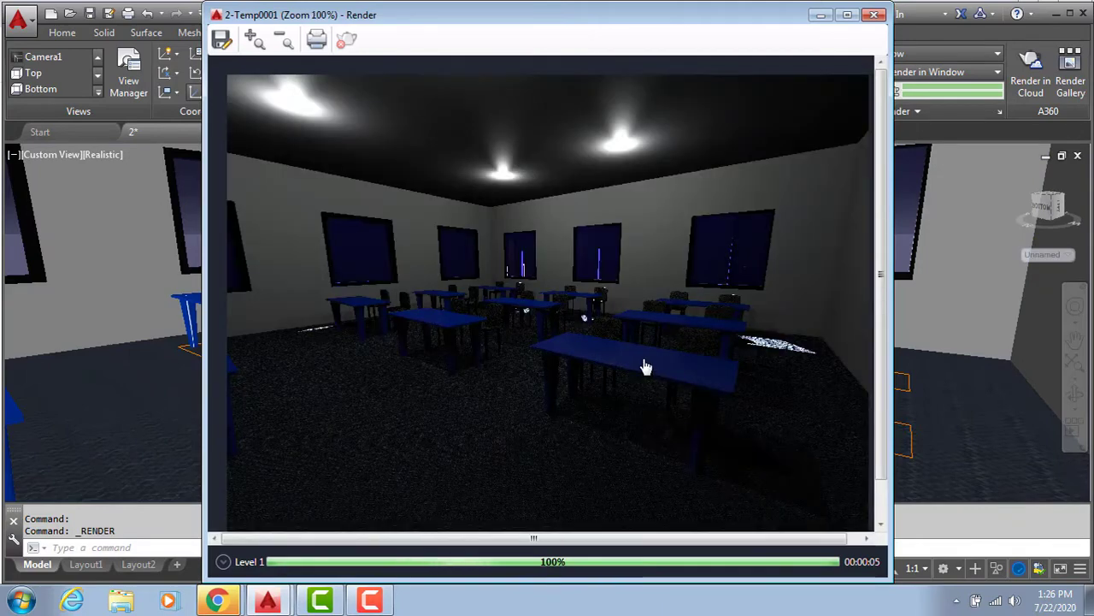
drag(643, 366, 592, 307)
scroll(505, 267, up, 1)
scroll(536, 273, down, 1)
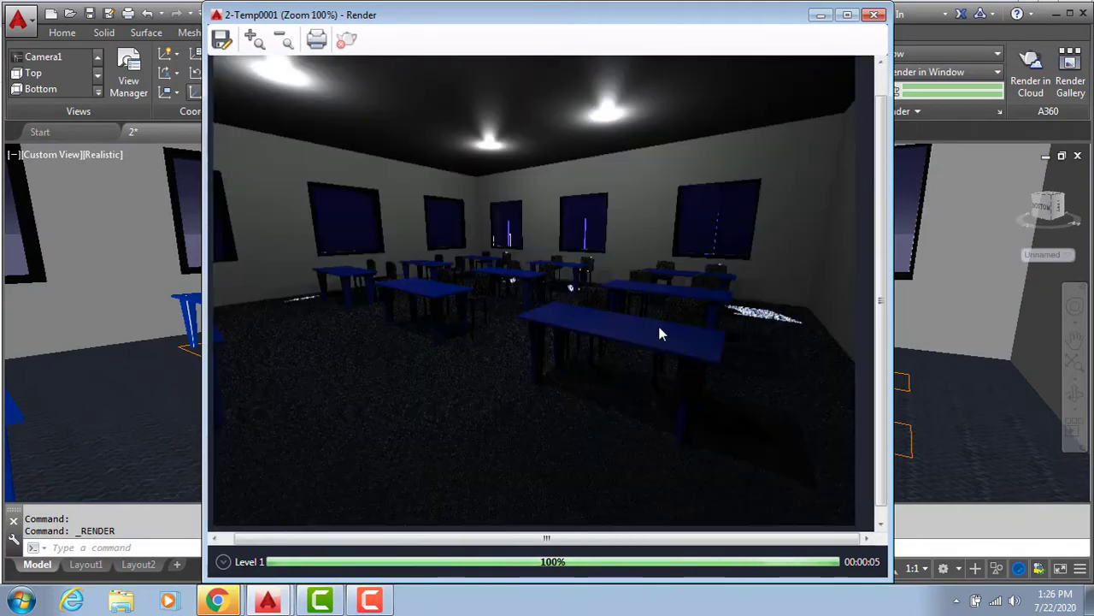
scroll(710, 344, up, 1)
scroll(582, 368, down, 2)
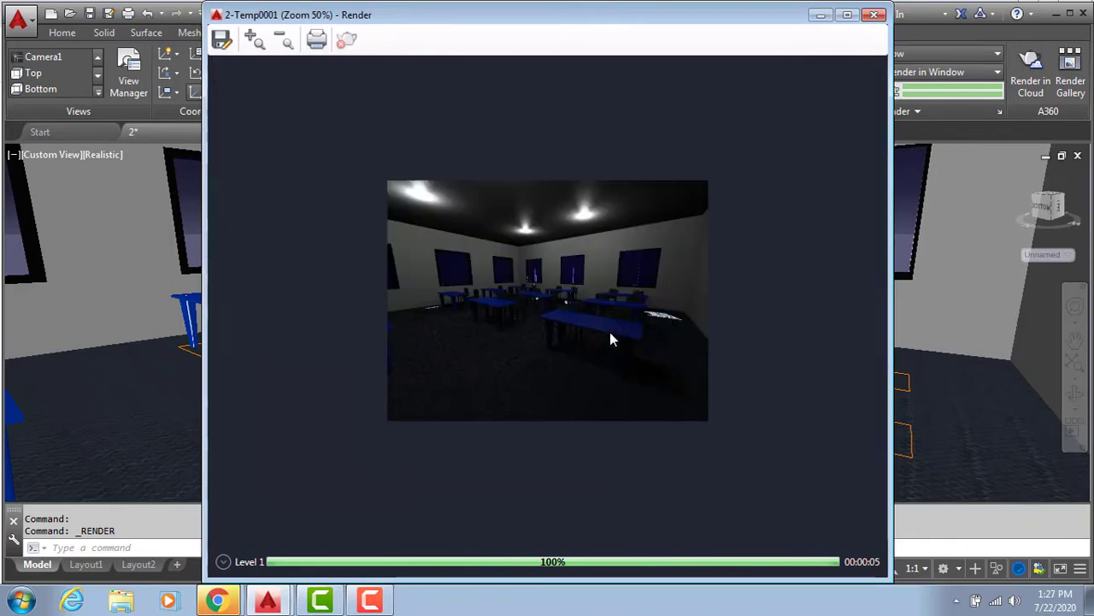
scroll(573, 330, up, 1)
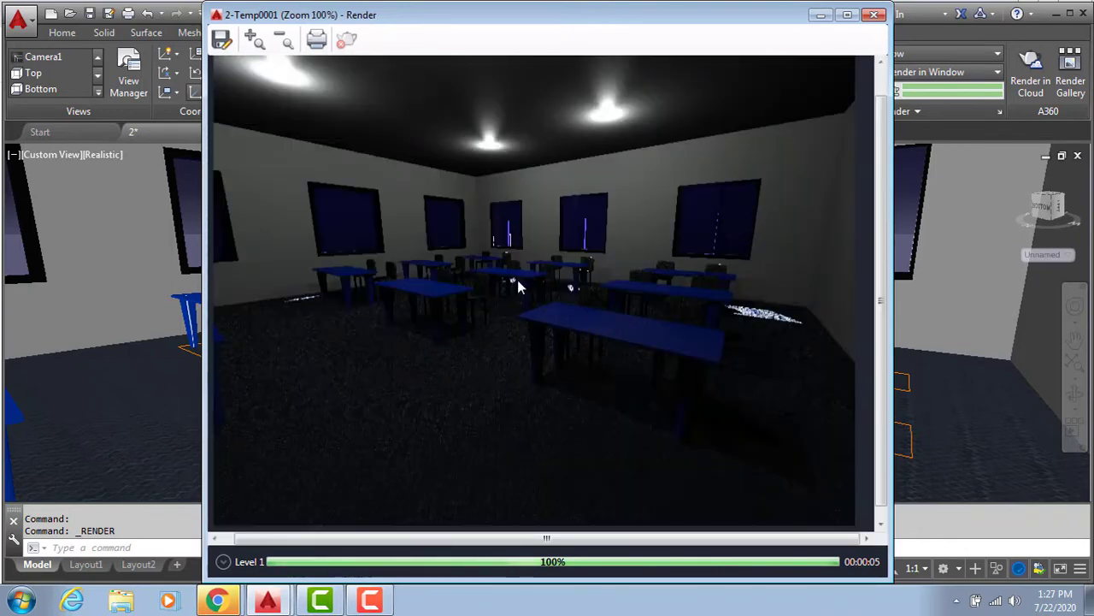
Close the render window, set Sky Background, expand Sun & Location, and return Home
click(874, 14)
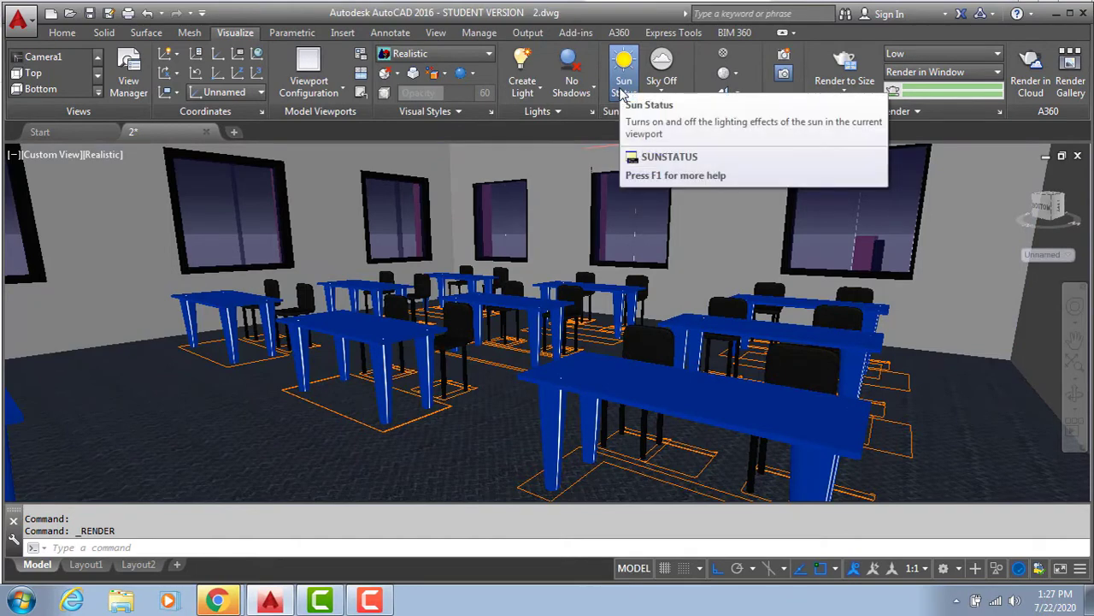
click(662, 86)
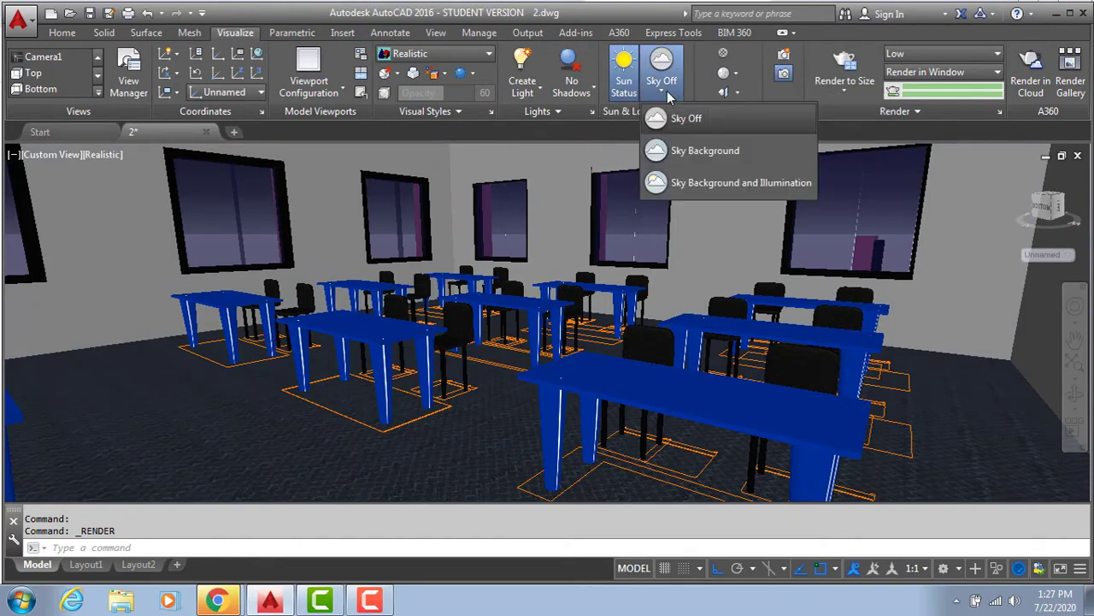
click(678, 153)
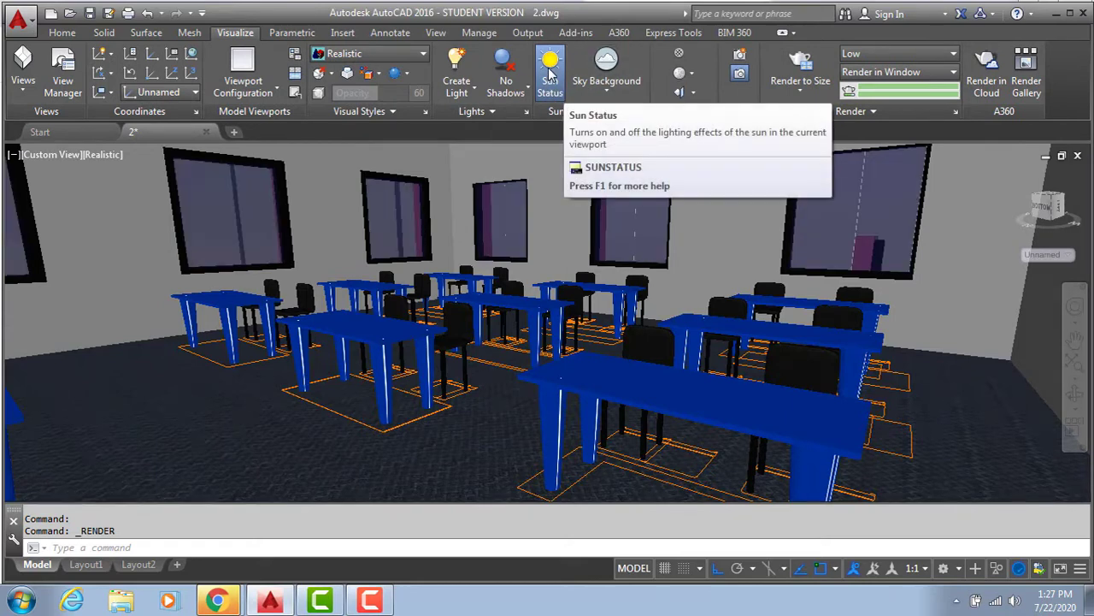
click(561, 113)
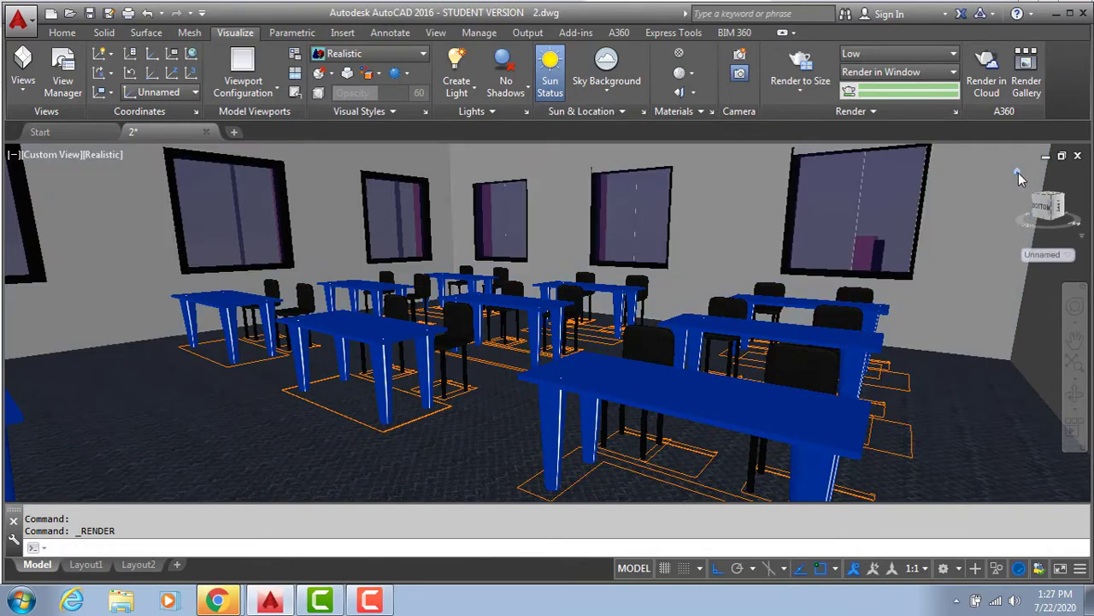
click(1018, 173)
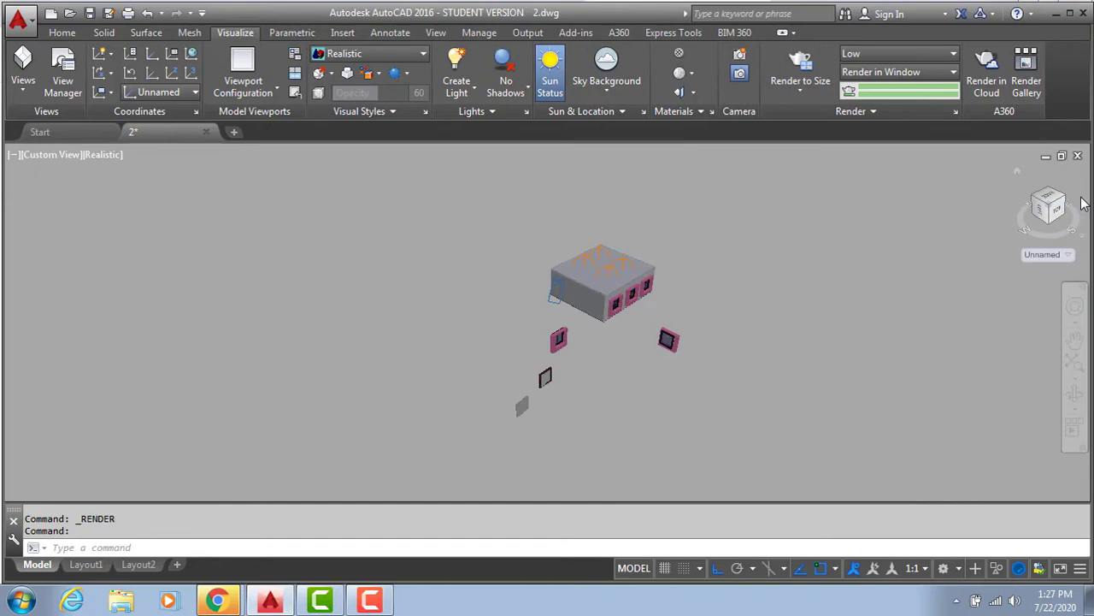
Pan and orbit around the classroom building to see its windows, and check the visual style list
text(p)
key(Return)
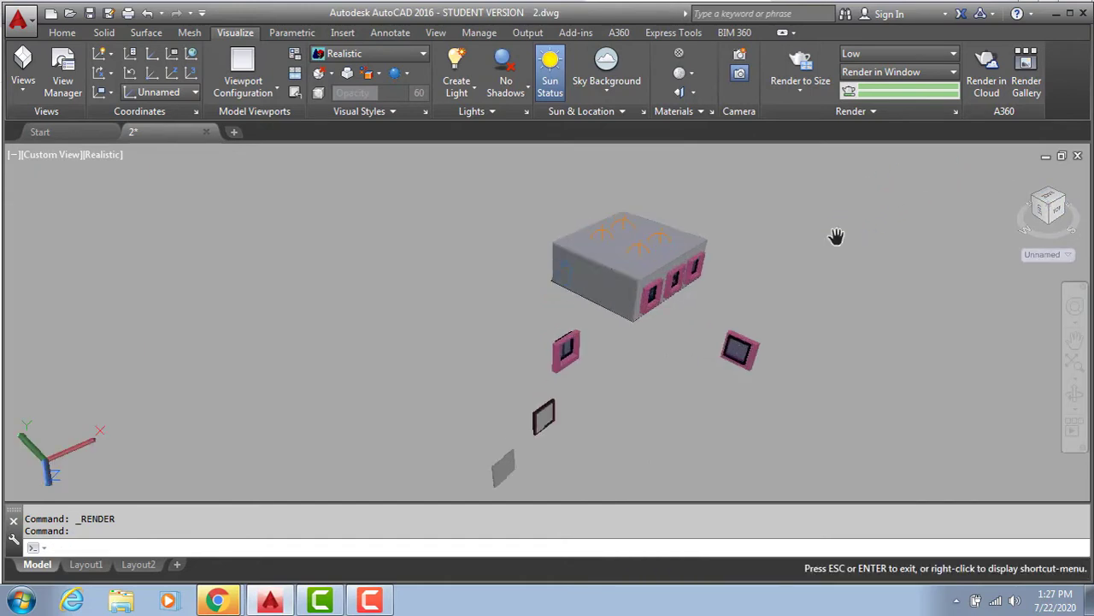
drag(836, 237, 772, 283)
key(Escape)
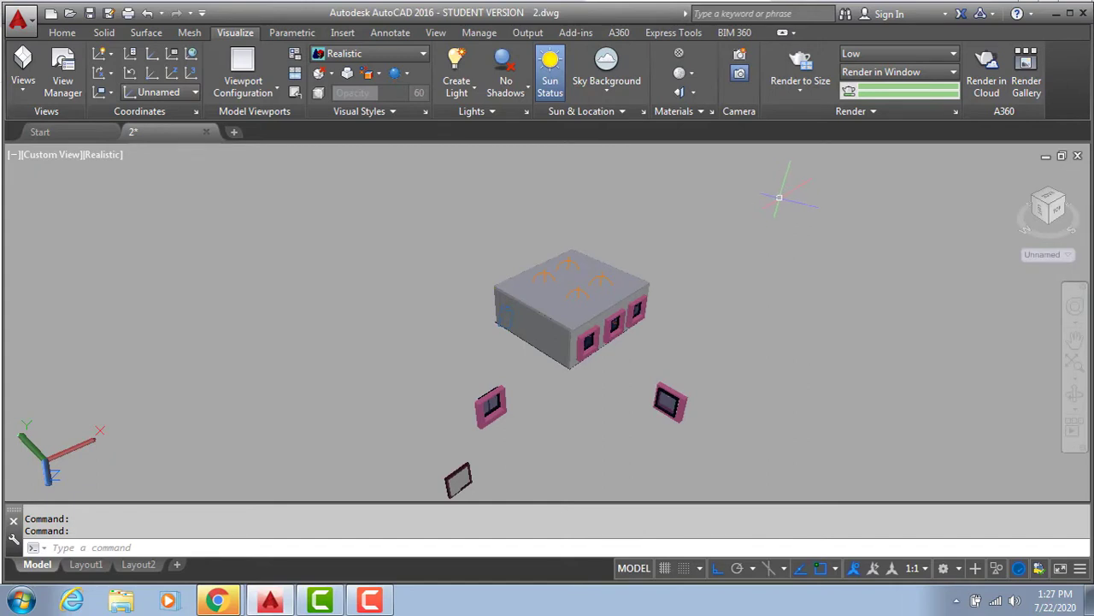
mouse_move(779, 197)
shift+middle_down()
mouse_move(606, 199)
mouse_move(748, 216)
shift+middle_up()
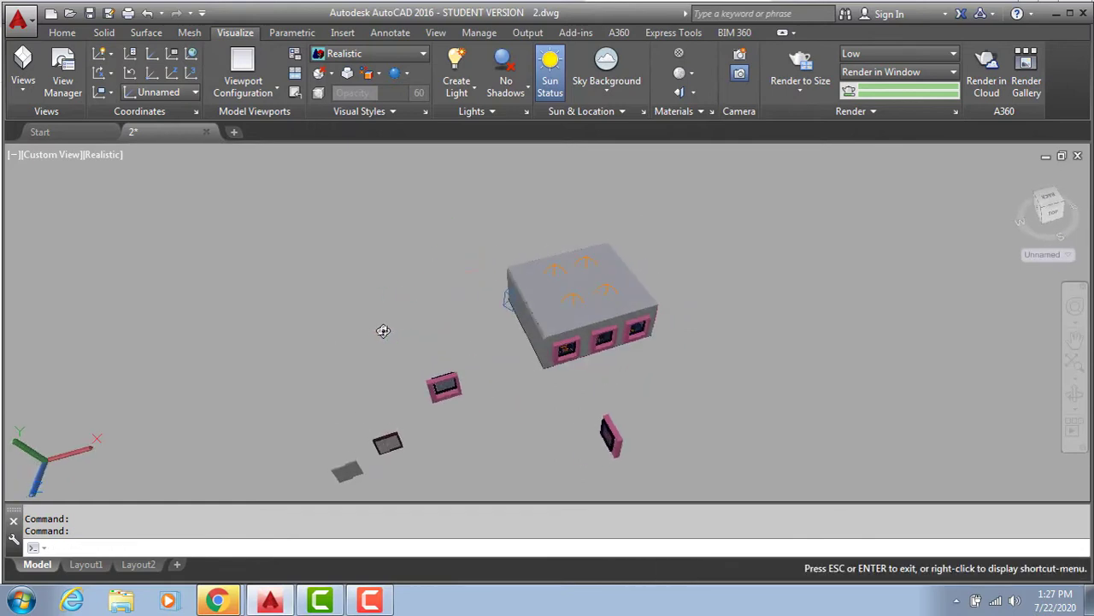
shift+middle_drag(382, 326, 310, 248)
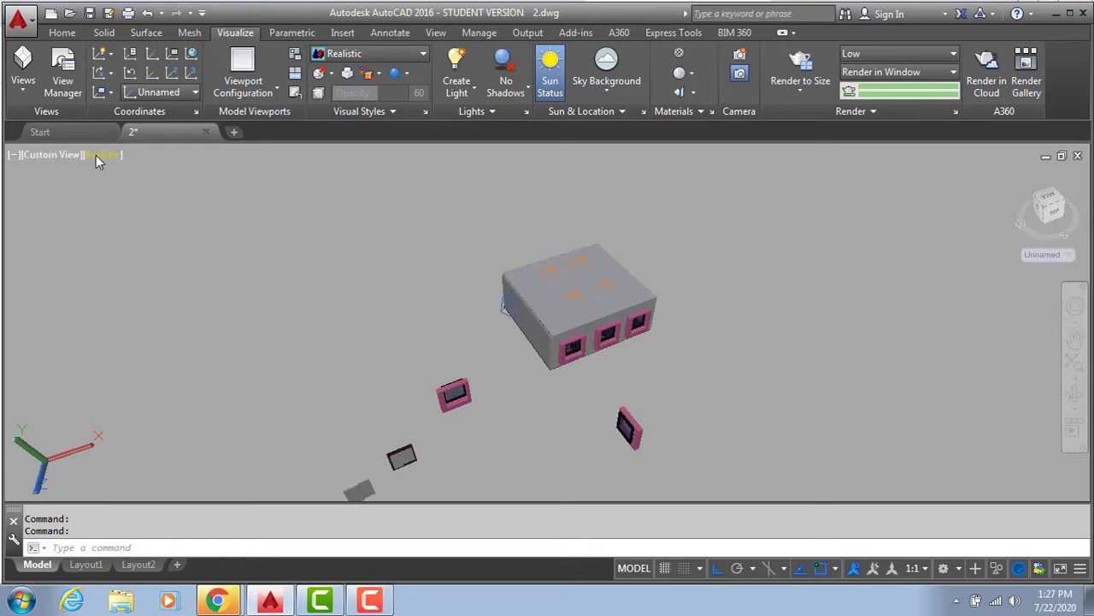
click(100, 161)
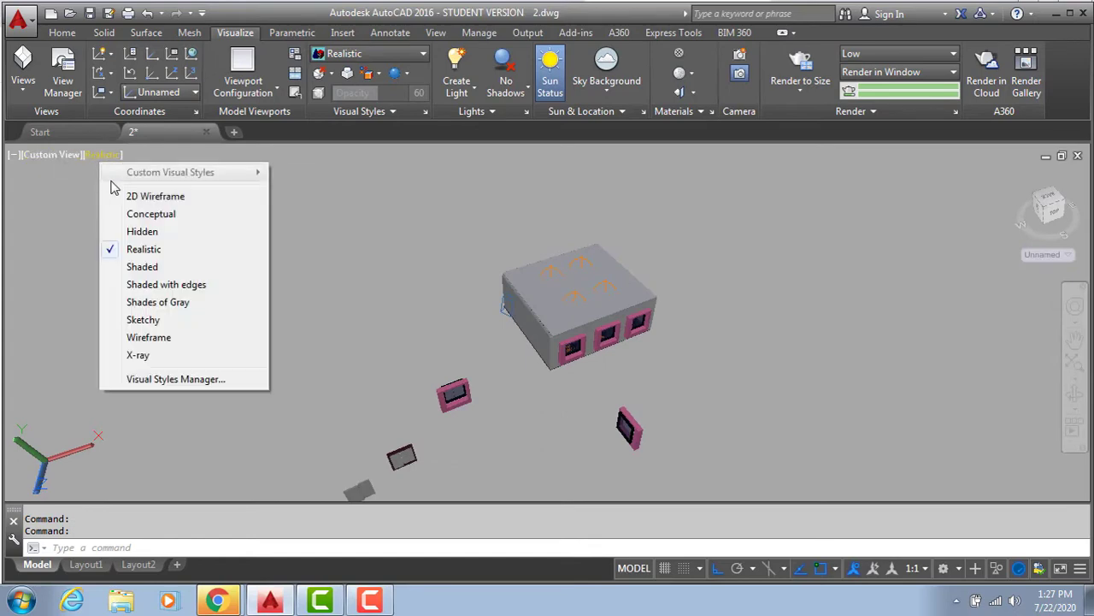
click(60, 162)
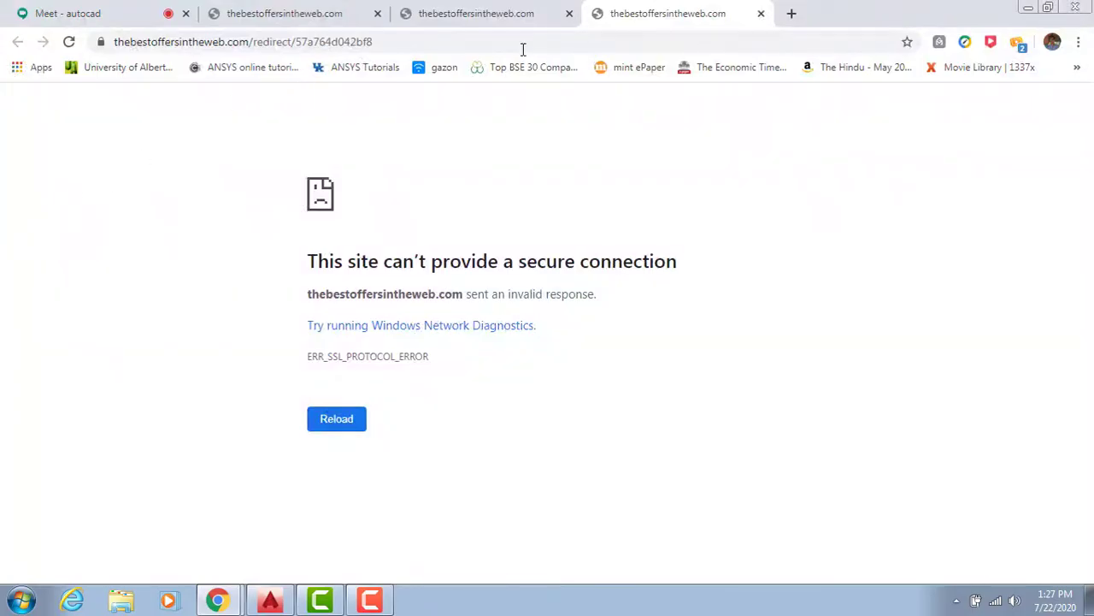
Close the three stray thebestoffersintheweb.com tabs and return to the AutoCAD classroom drawing
click(337, 20)
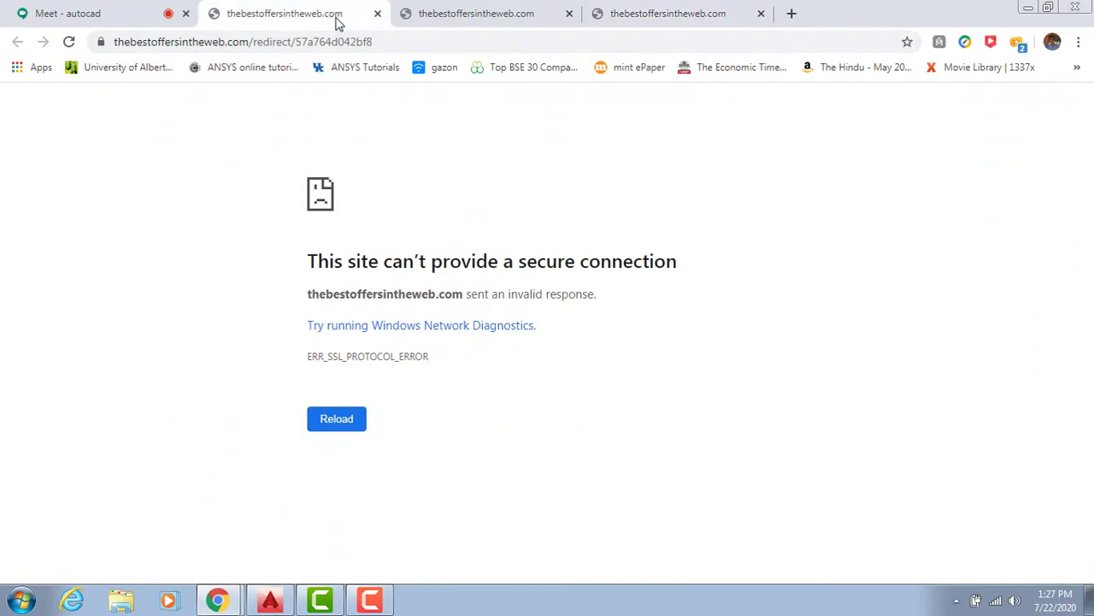
click(379, 14)
click(379, 15)
click(379, 14)
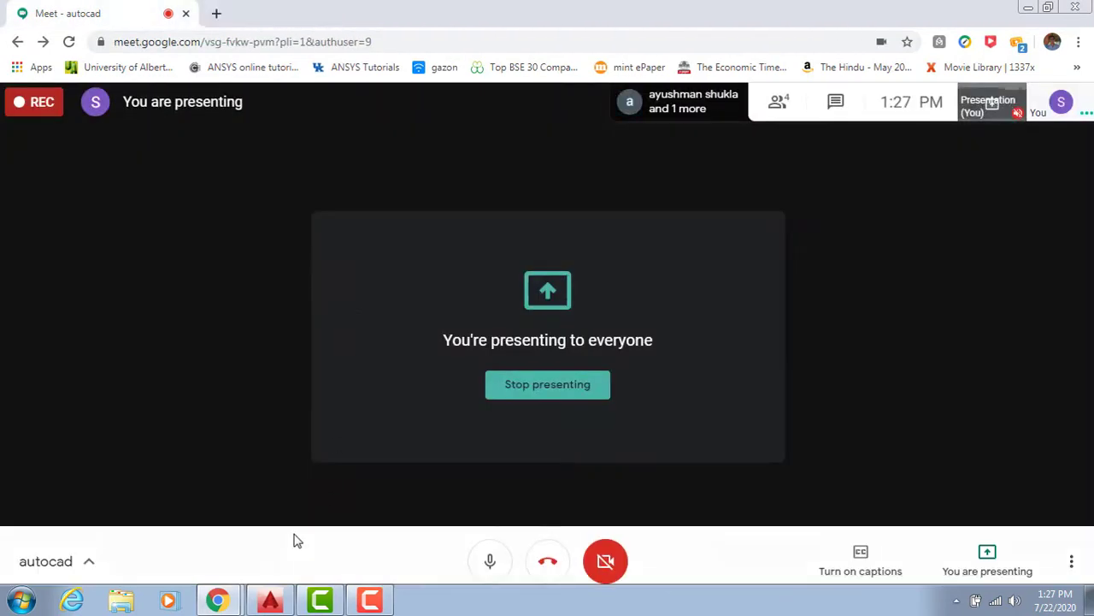
click(270, 605)
click(398, 339)
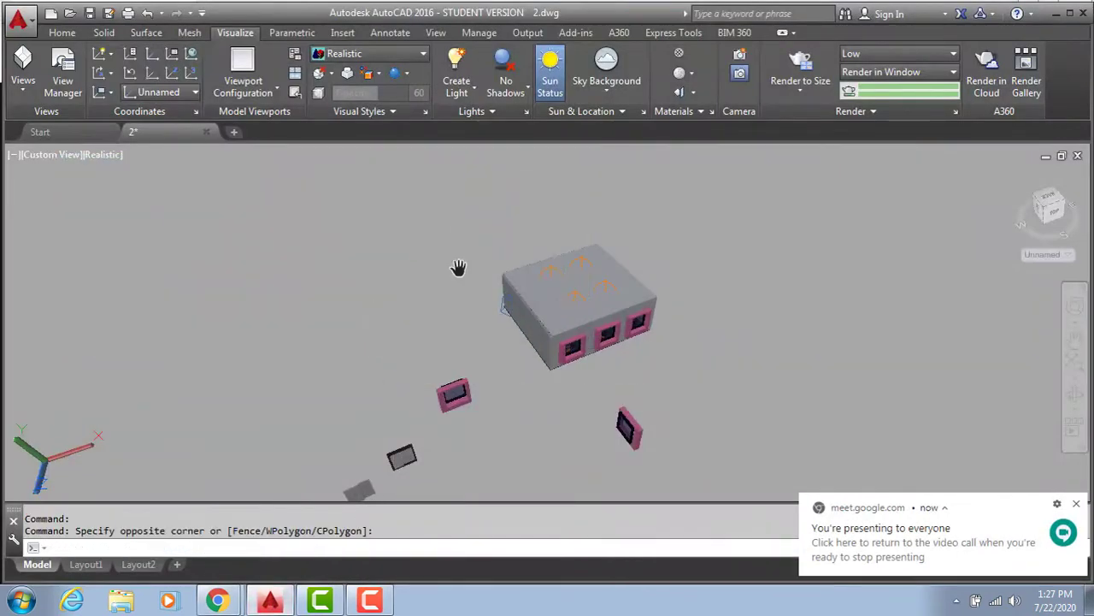
Restore the Camera1 view in the Realistic style, render it to size, and close the render window
scroll(454, 282, up, 2)
scroll(451, 299, up, 3)
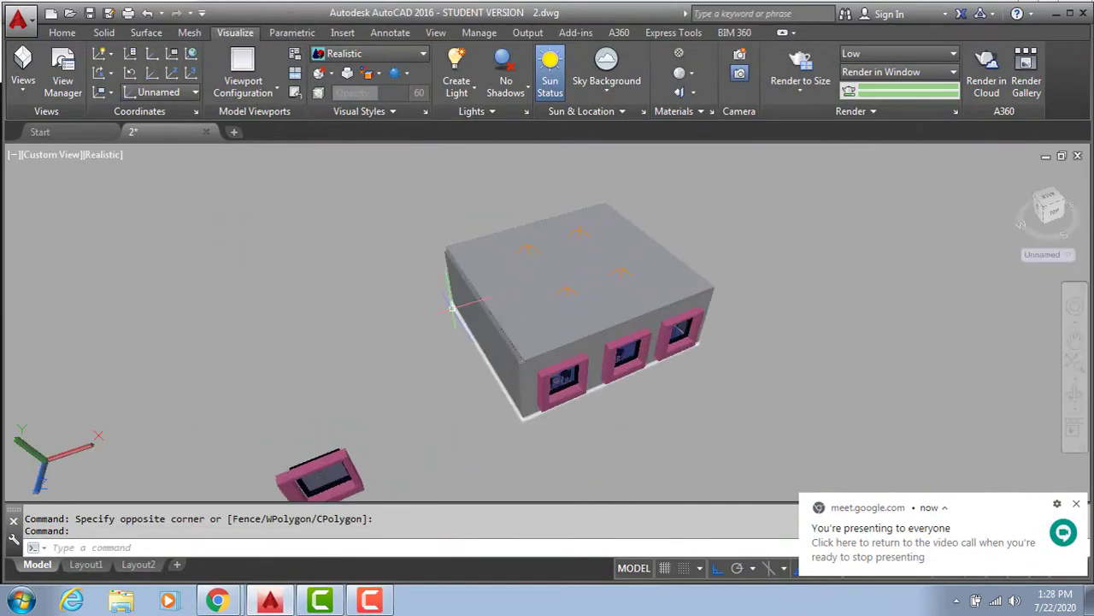
scroll(451, 306, up, 1)
click(49, 155)
mouse_move(118, 172)
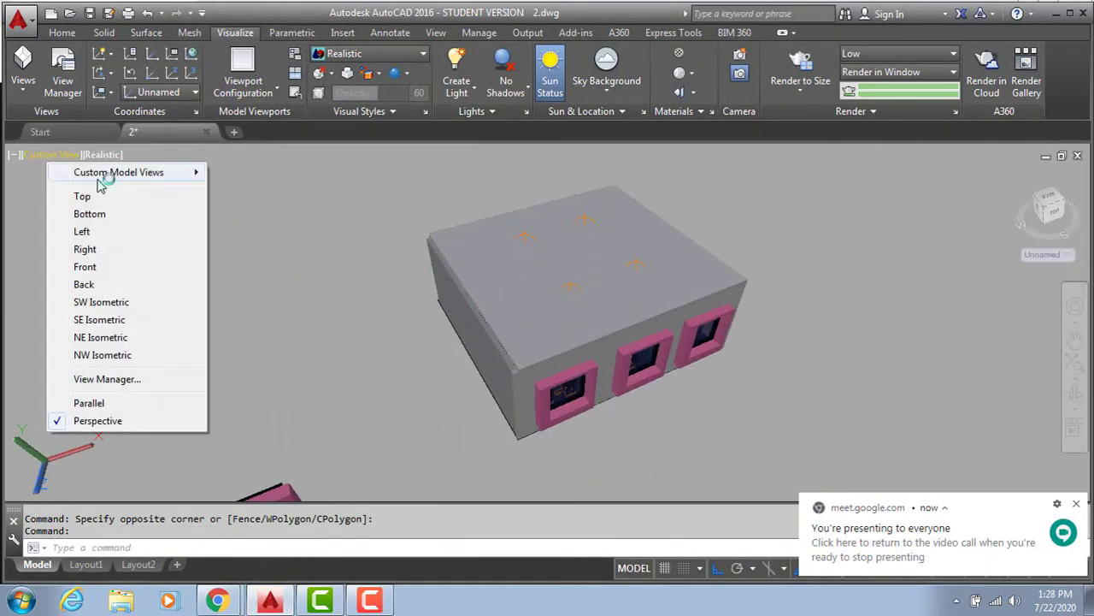
click(243, 175)
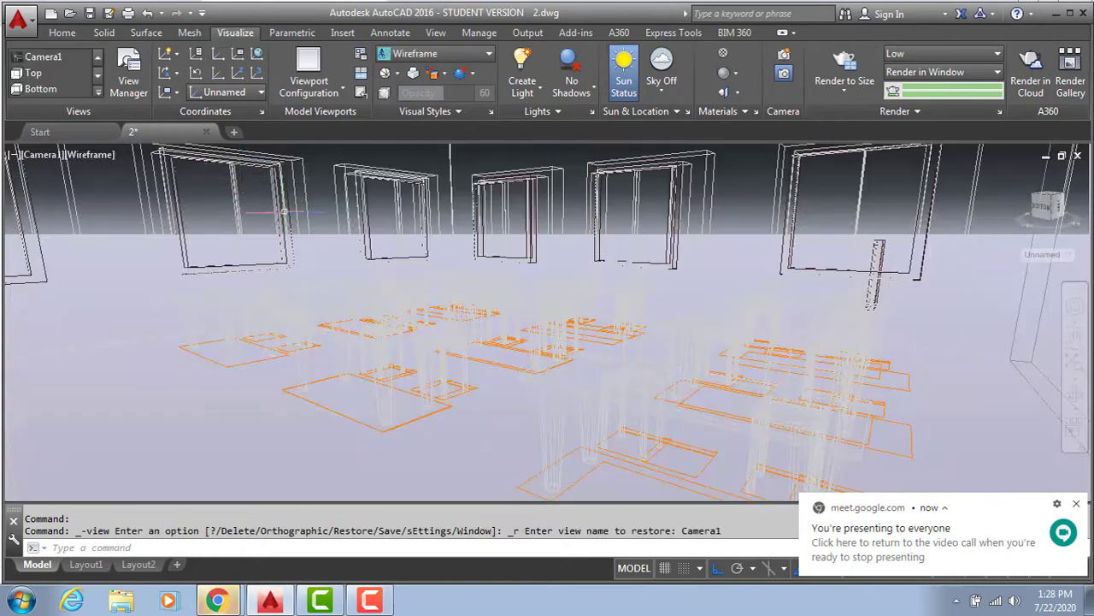
click(81, 154)
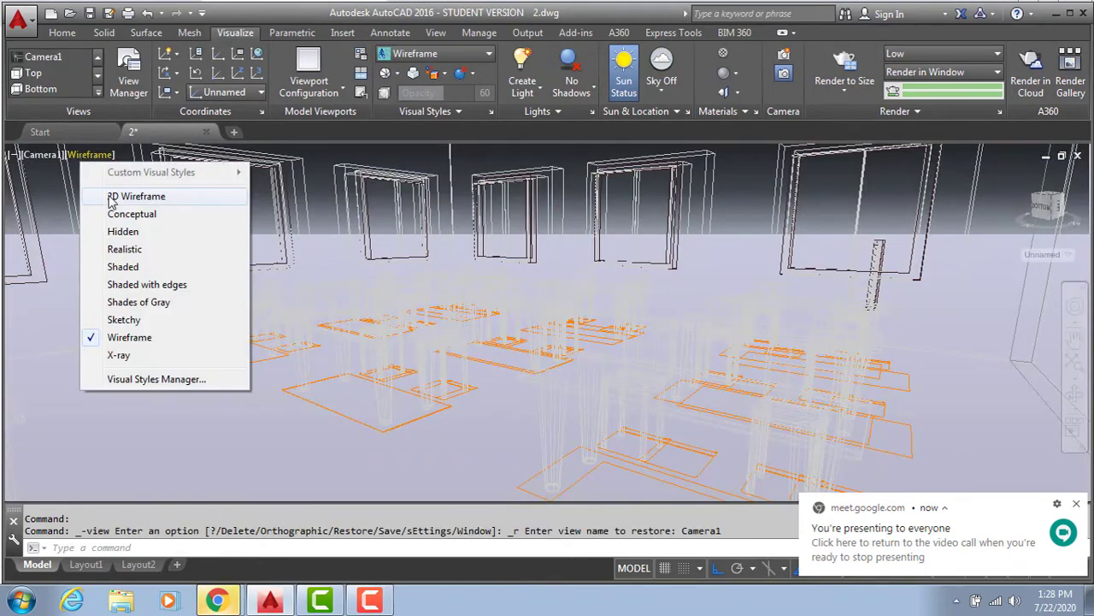
click(128, 248)
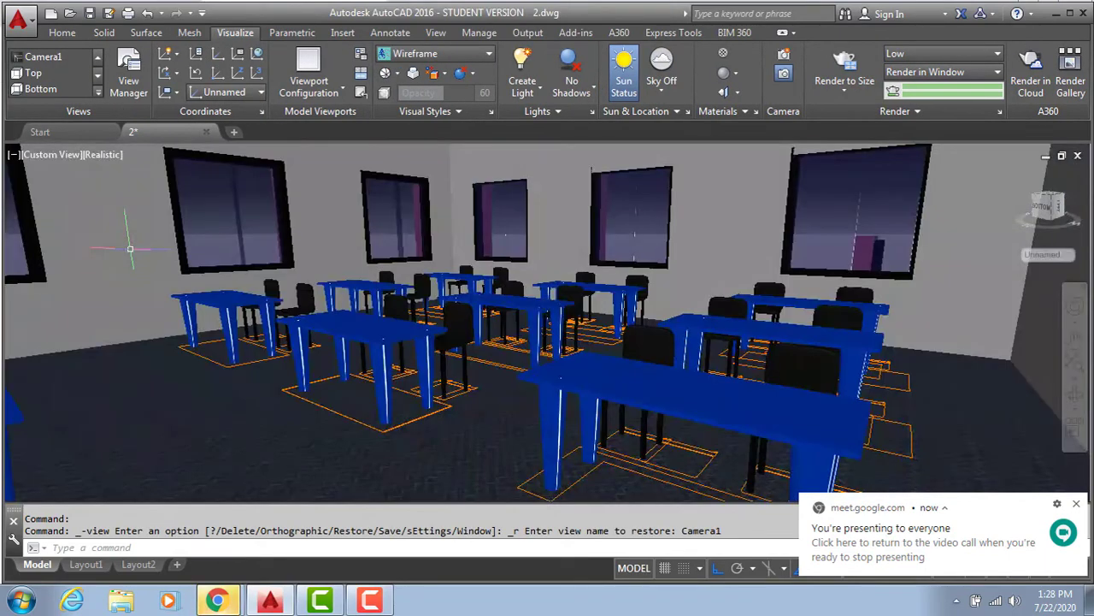
click(860, 56)
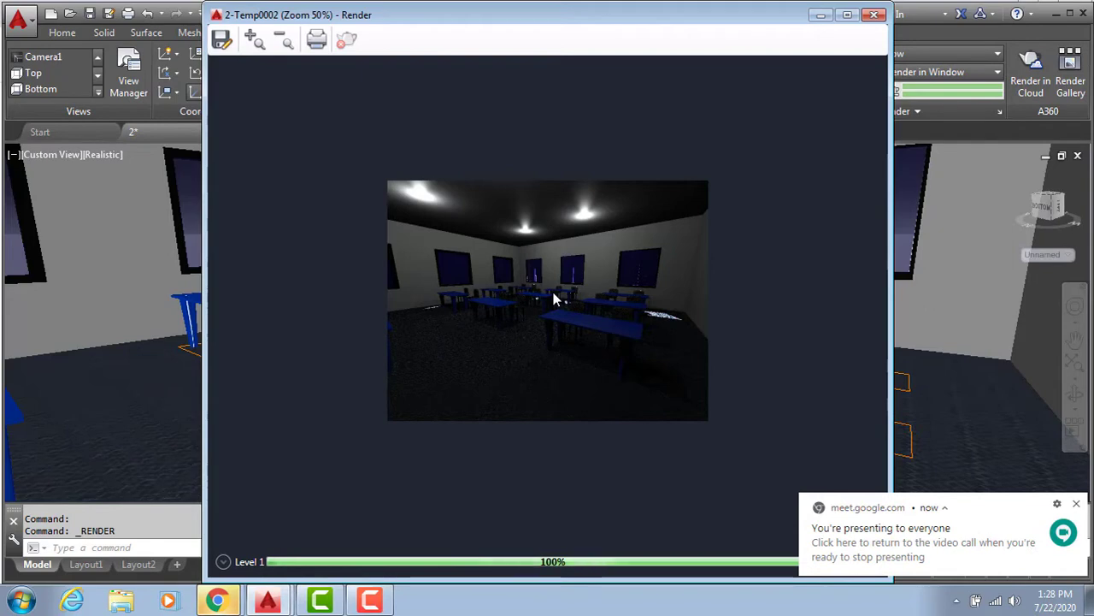
click(873, 14)
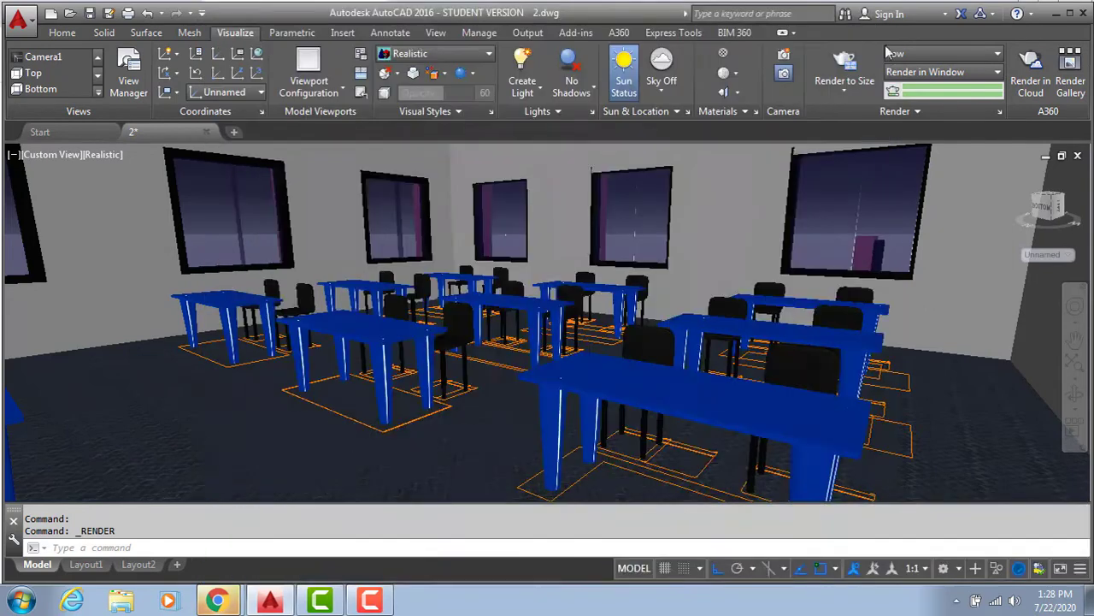
Change the render preset from Low to High and render the classroom view, zoomed to 100%
click(931, 71)
click(935, 53)
click(934, 53)
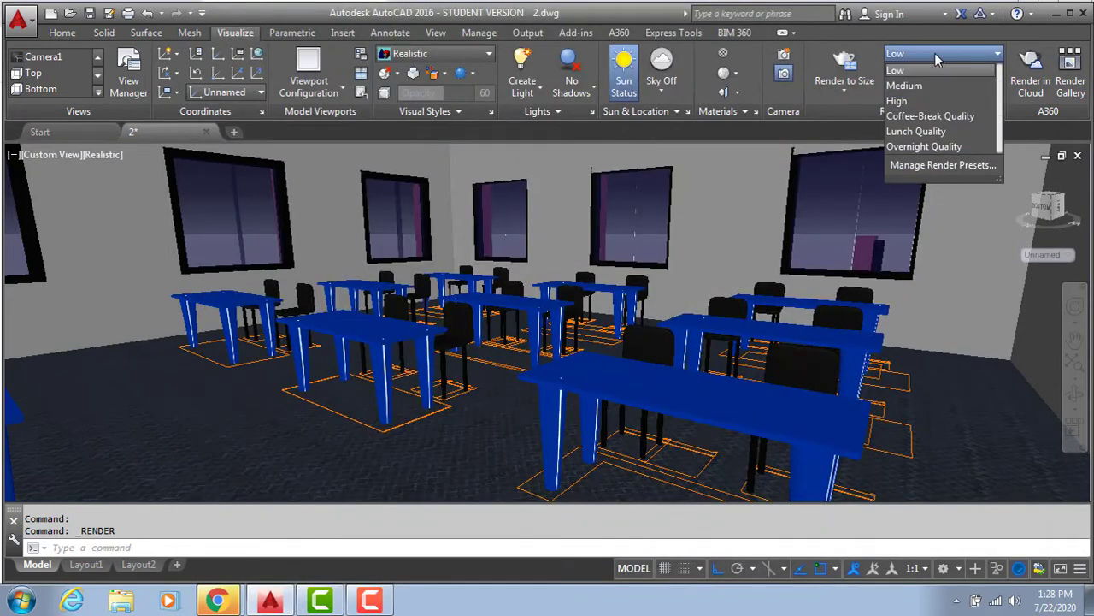
click(923, 100)
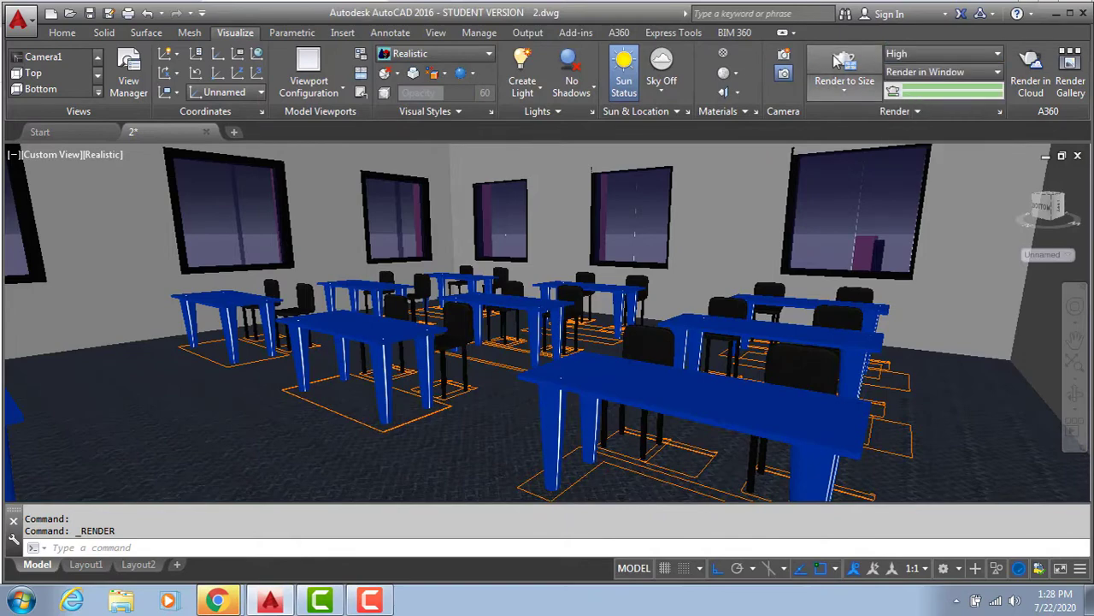
click(838, 58)
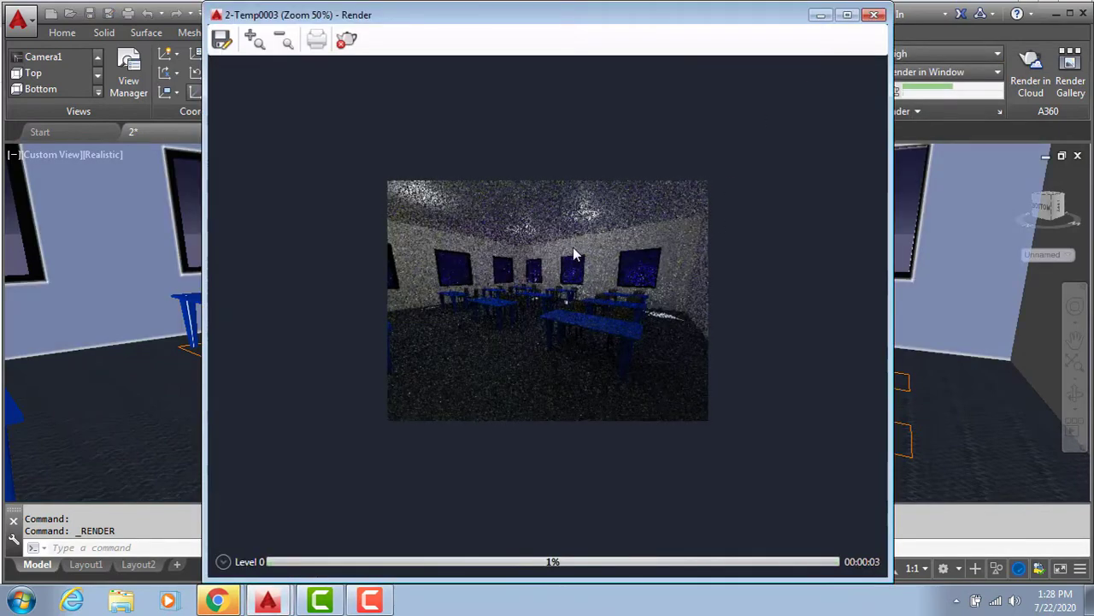
scroll(550, 272, up, 1)
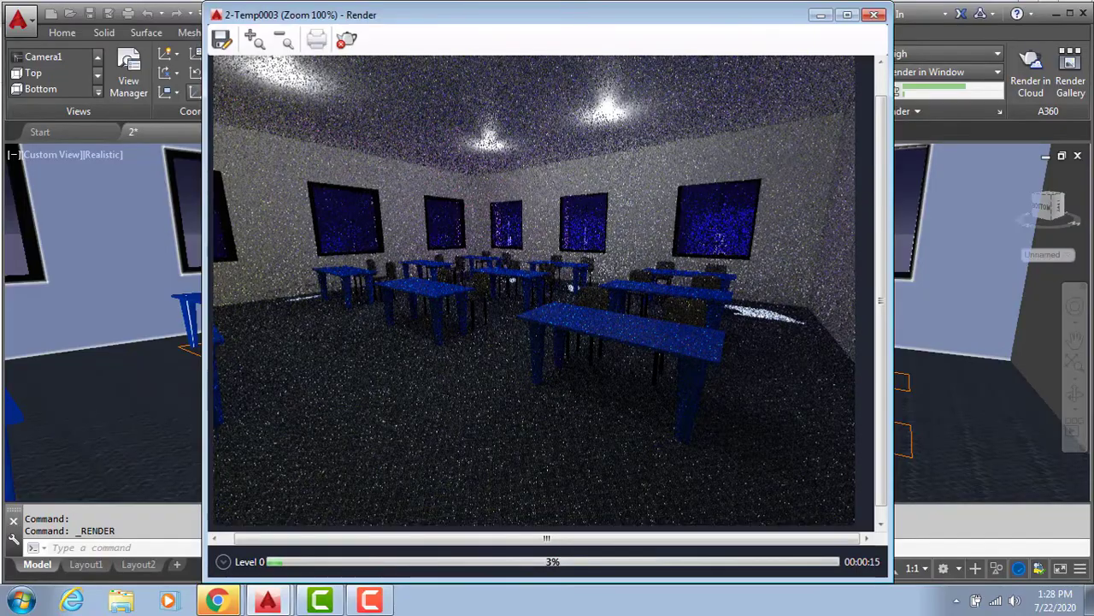
Show the desktop, then restore the render window and main AutoCAD window from the taskbar list
click(1090, 598)
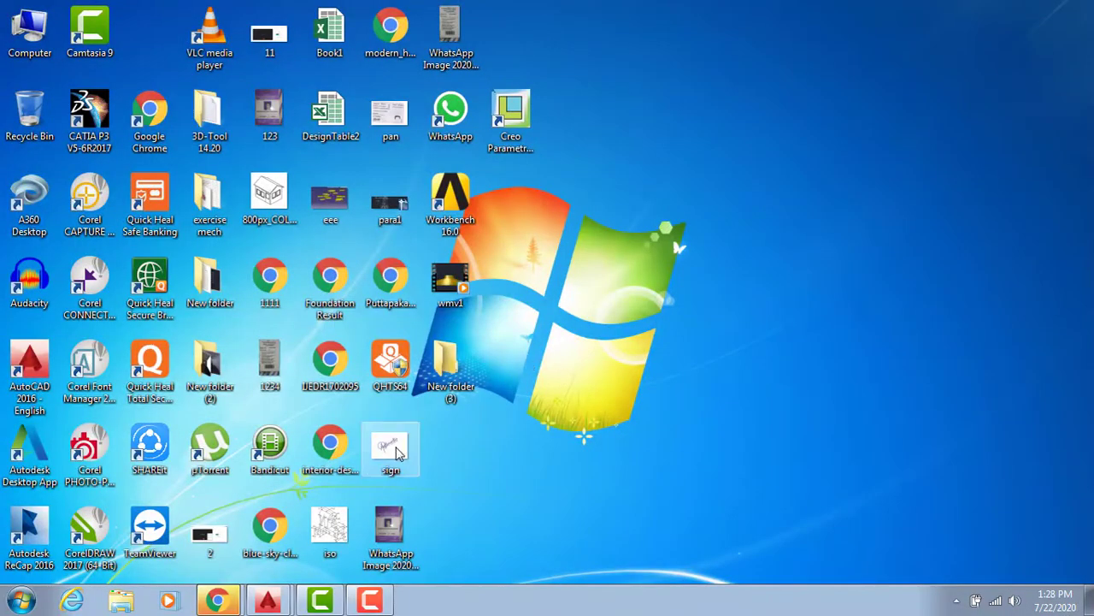
click(268, 601)
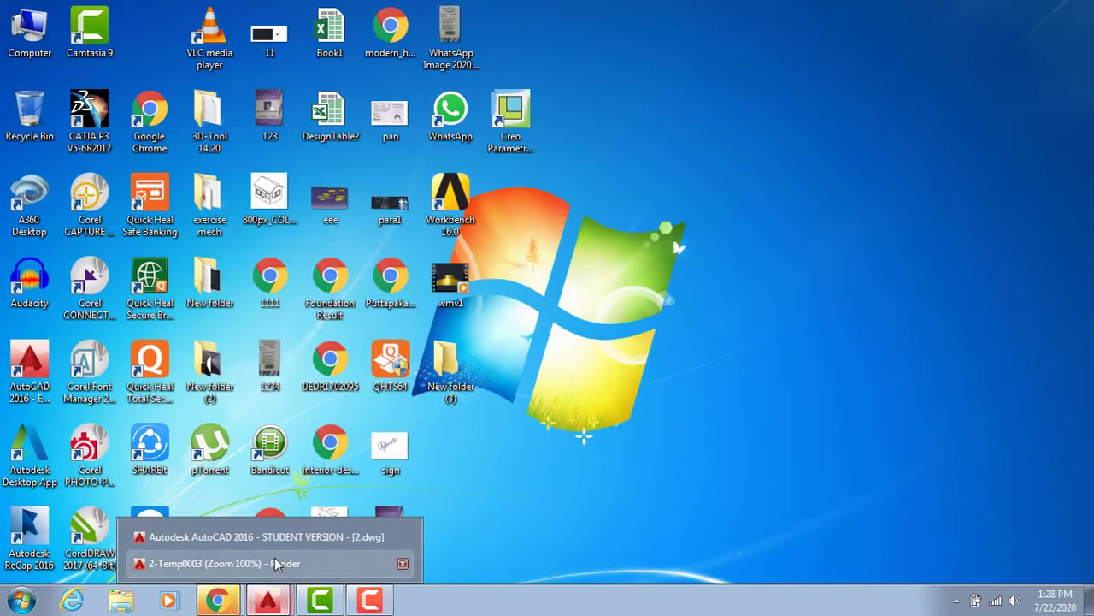
click(278, 562)
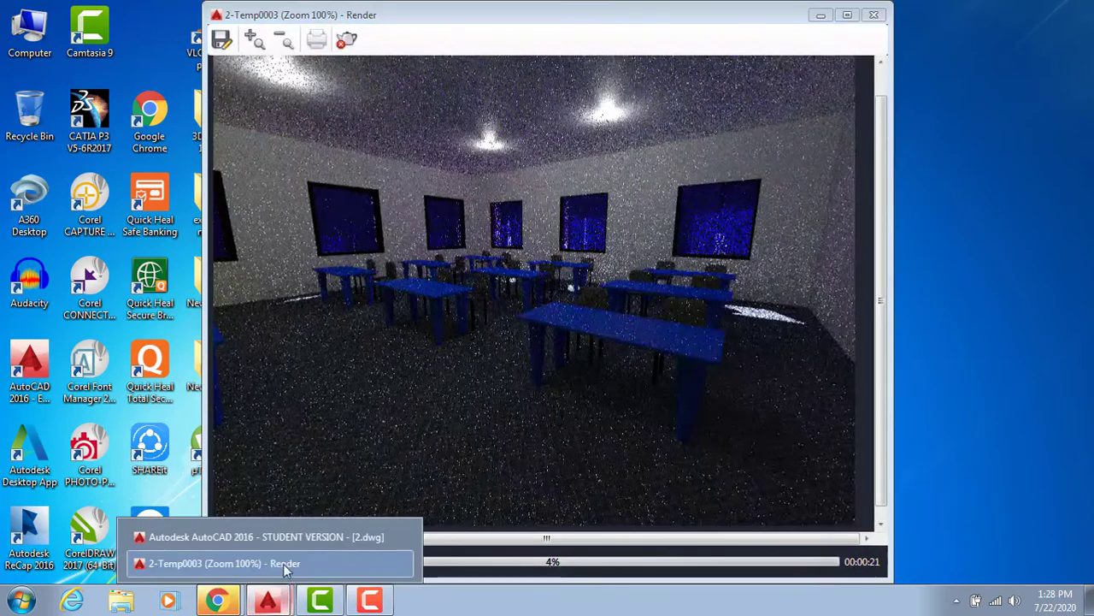
click(290, 538)
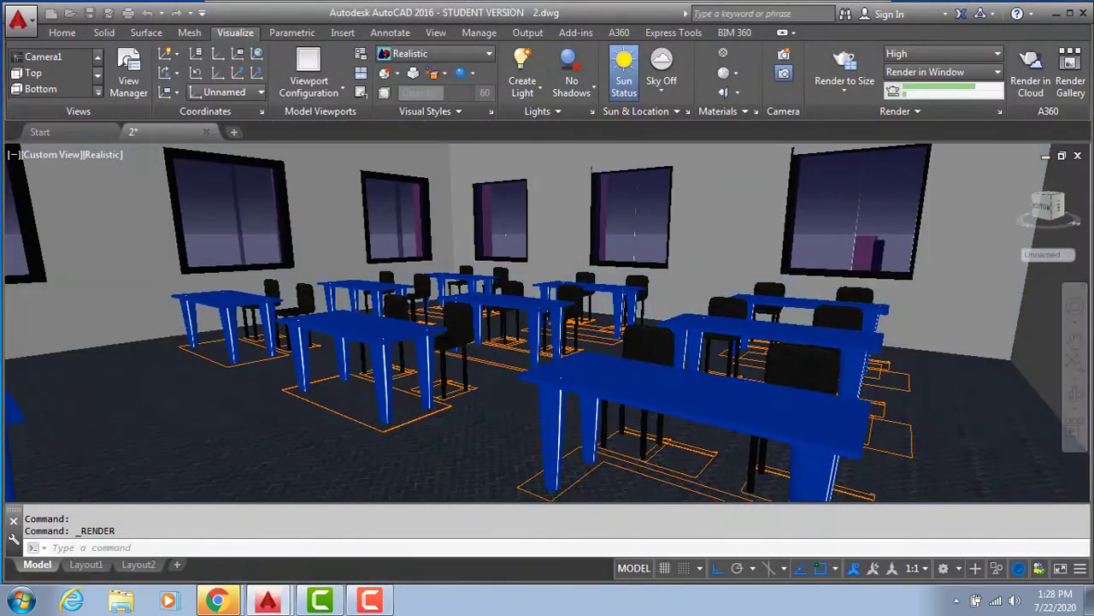
click(282, 601)
Zoom the High render to 200%, pan across its ceiling lights, windows and tables, then minimize it
click(276, 563)
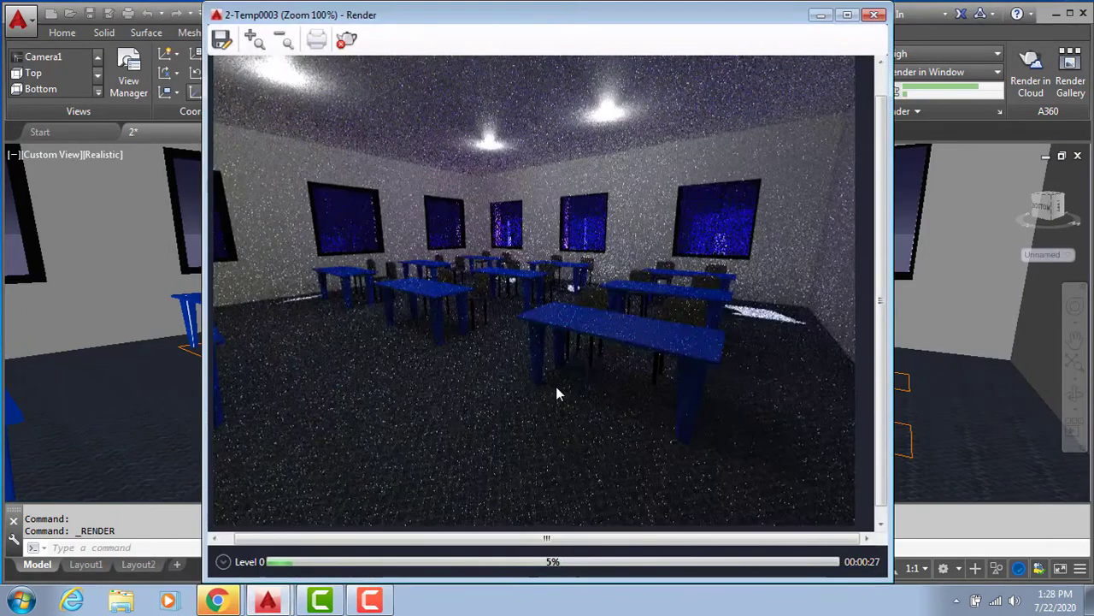
scroll(578, 201, up, 1)
scroll(578, 202, up, 1)
scroll(578, 202, down, 1)
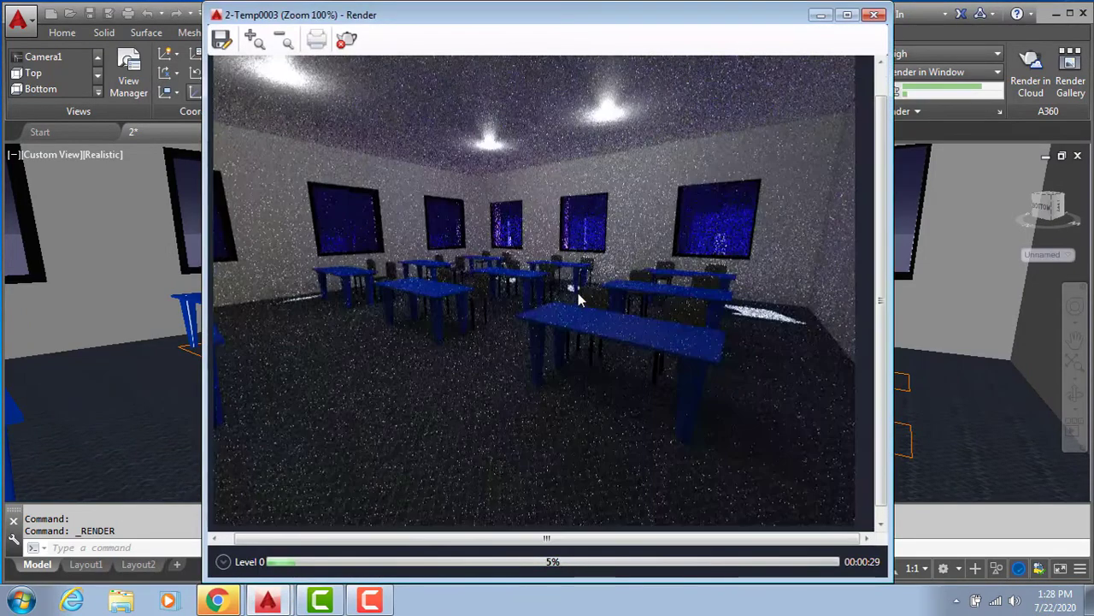
scroll(578, 296, up, 1)
drag(520, 392, 501, 293)
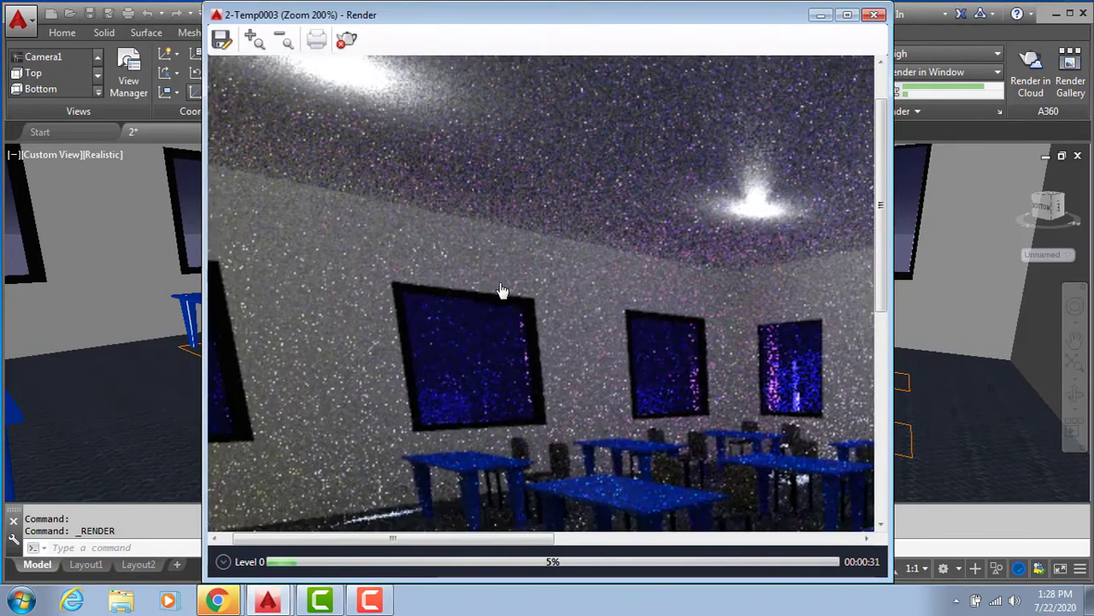
drag(559, 420, 521, 350)
drag(530, 401, 502, 313)
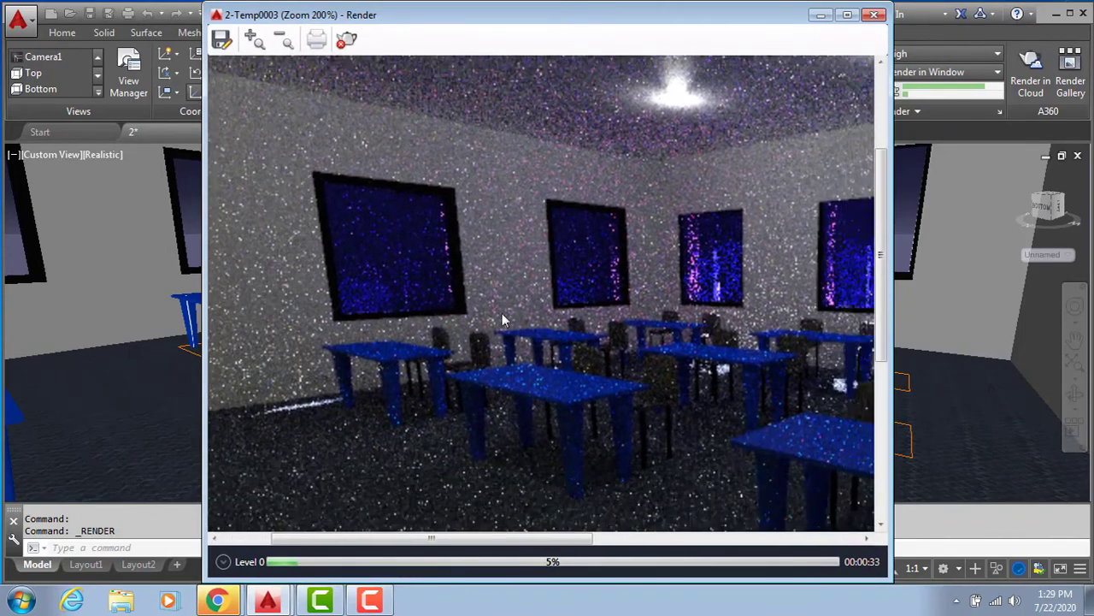
click(819, 15)
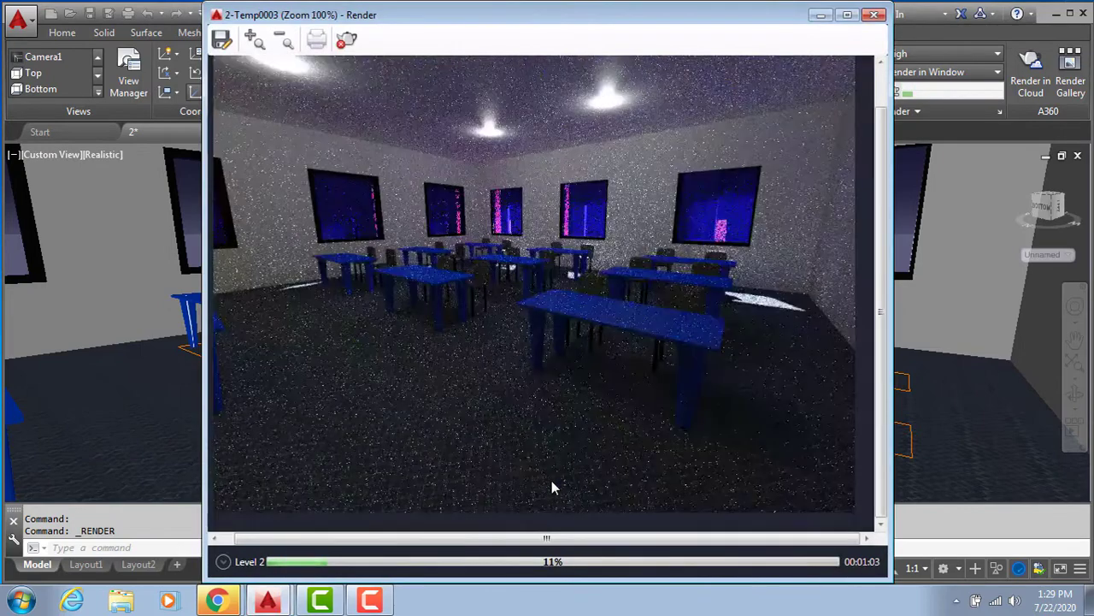
Zoom and pan around the view further while the render keeps progressing
scroll(645, 403, down, 1)
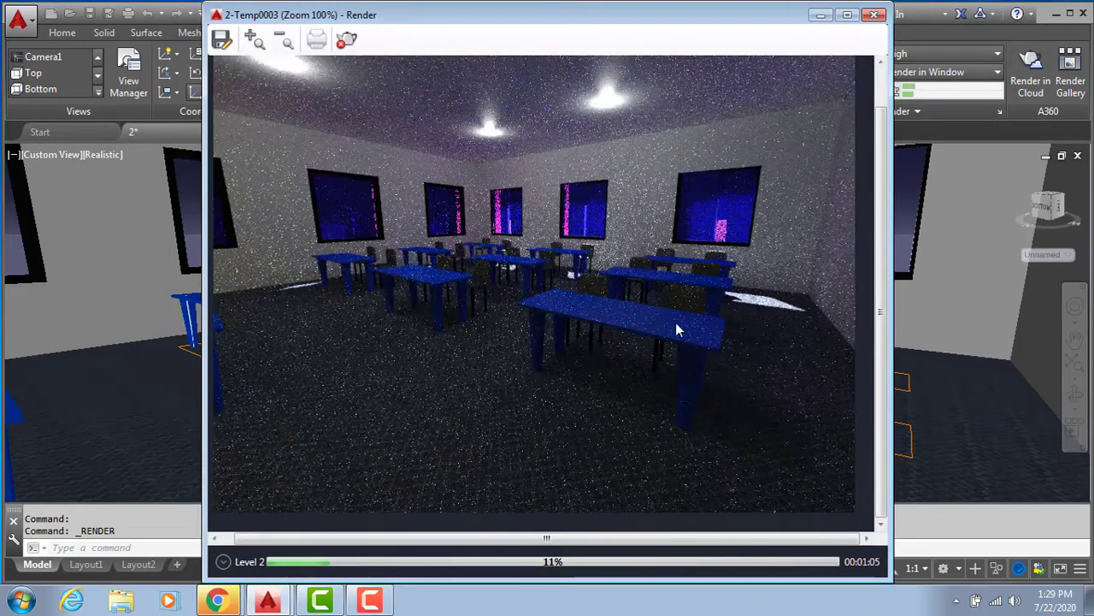
scroll(488, 407, up, 1)
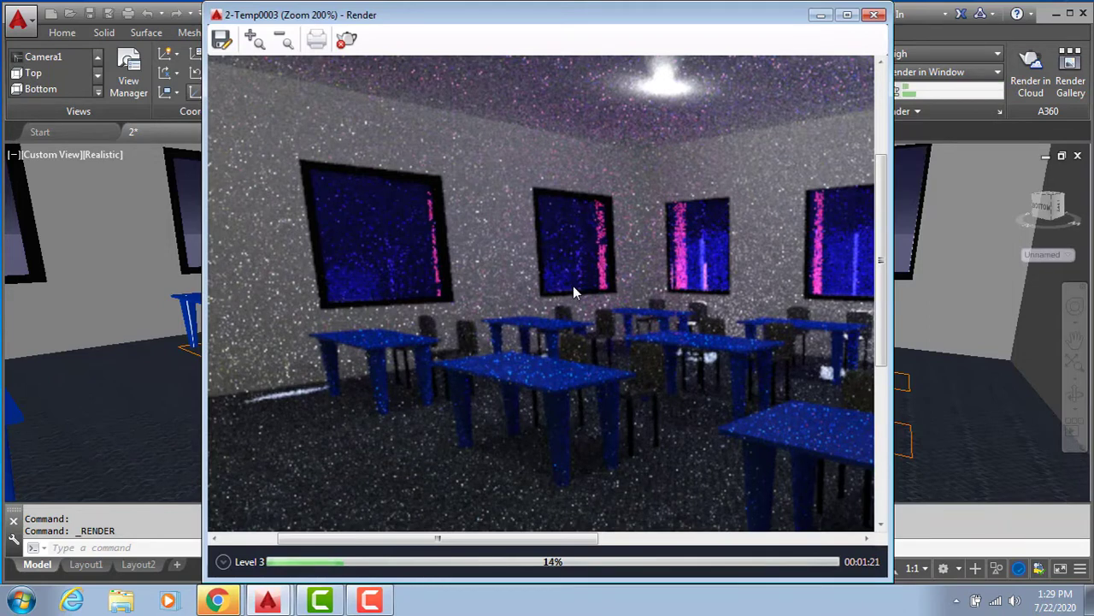
drag(599, 351, 569, 268)
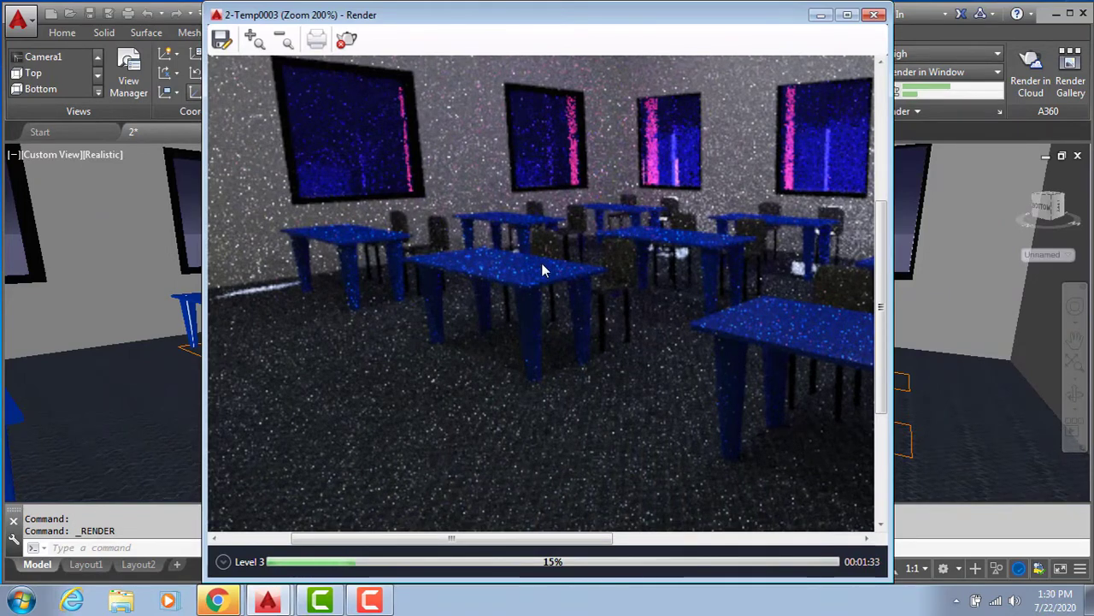
scroll(541, 270, down, 1)
scroll(540, 270, down, 2)
scroll(541, 271, up, 2)
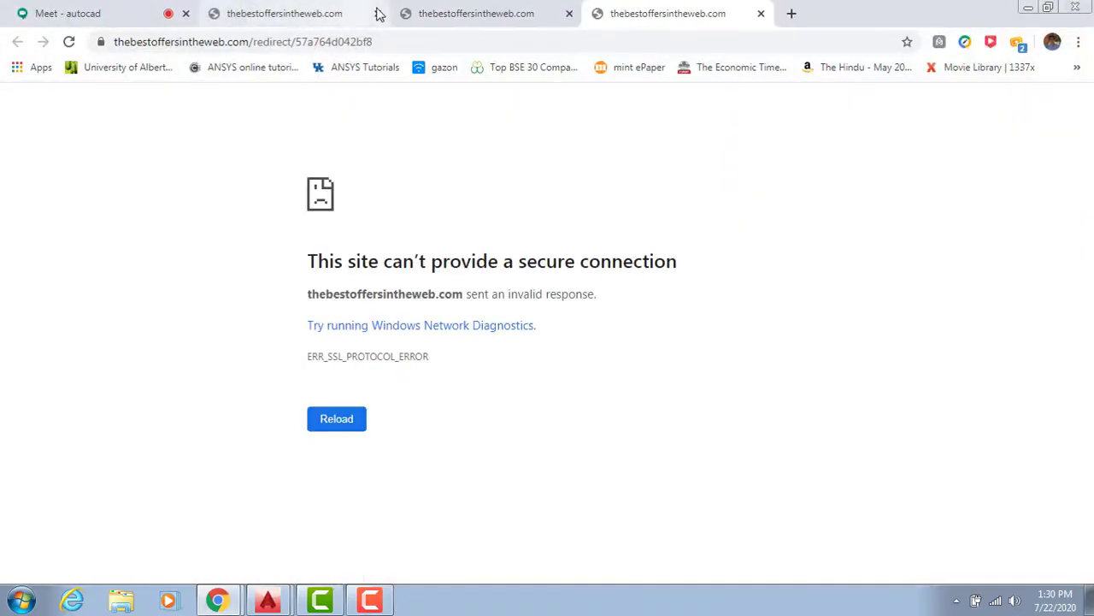
Close the last thebestoffersintheweb.com tabs, using Ctrl+W on the final one, and restore the render window
click(377, 13)
click(377, 13)
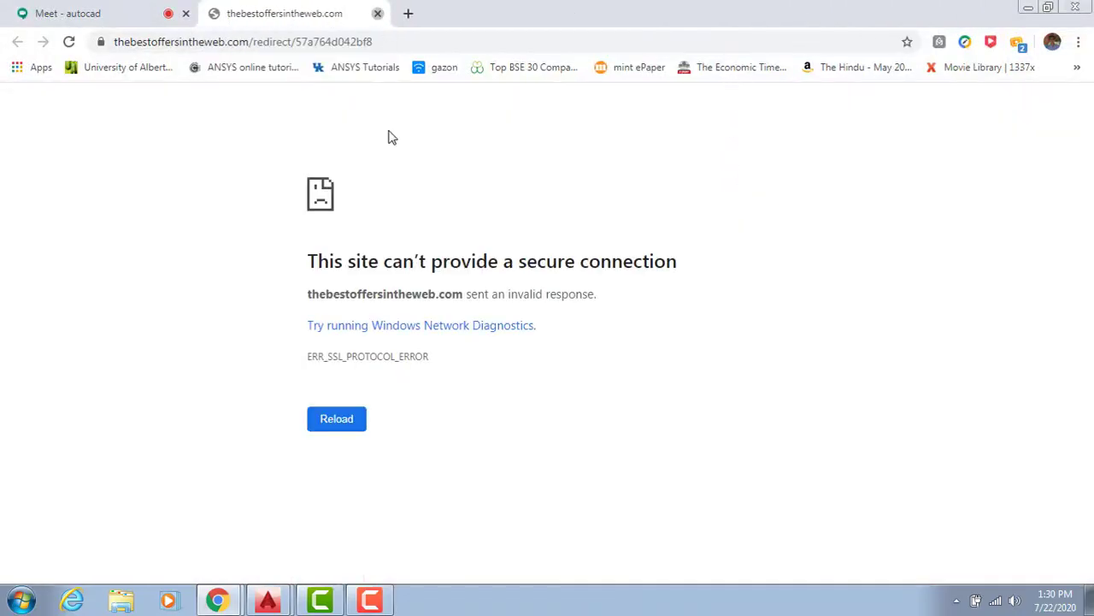
key(ctrl+w)
click(278, 570)
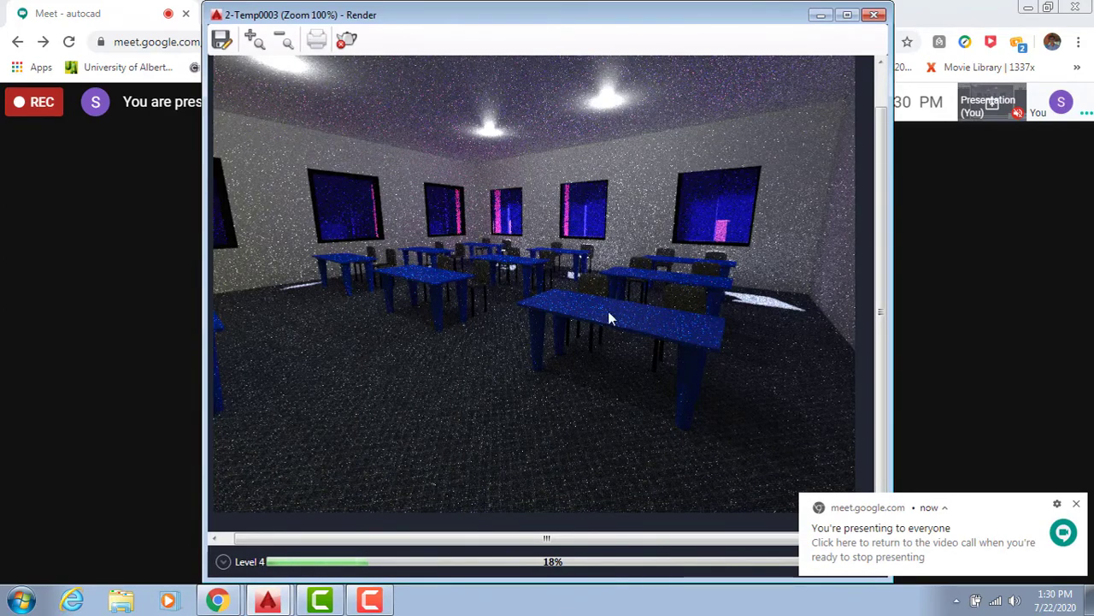
Minimize the render preview window and the Chrome browser to reveal the desktop
scroll(594, 325, up, 1)
scroll(586, 316, down, 3)
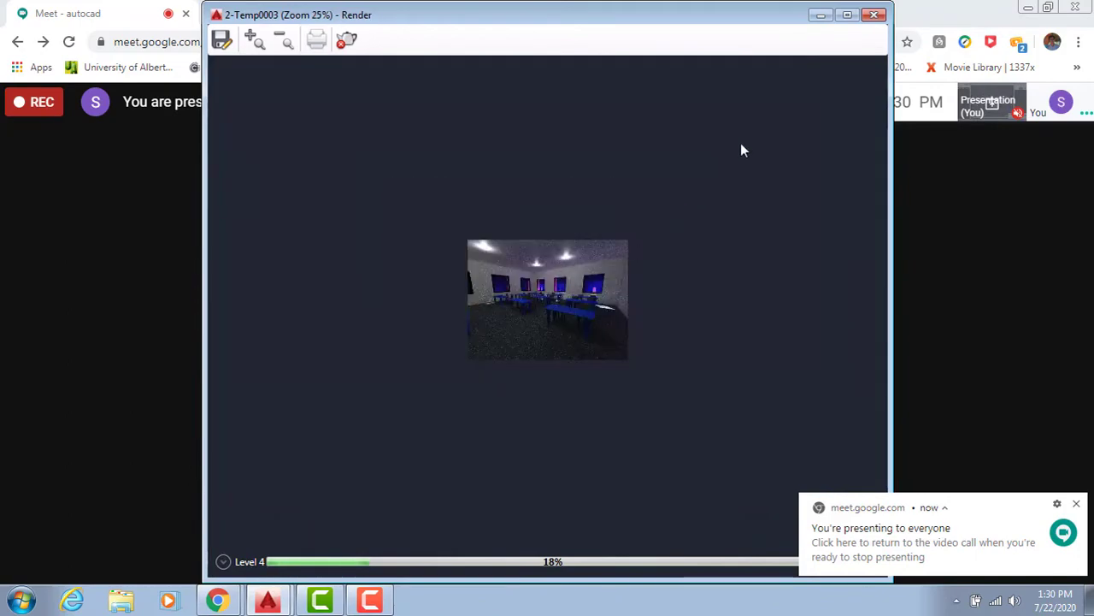
click(822, 19)
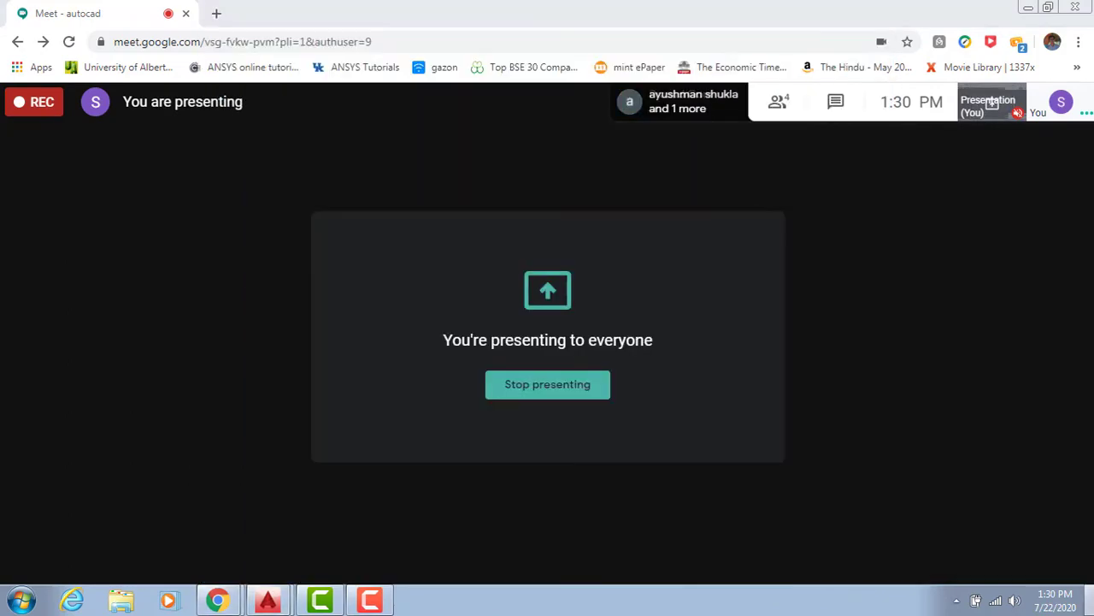
click(1028, 6)
Launch AutoCAD 2016 and open Local Disk (D:) in Computer
double_click(36, 392)
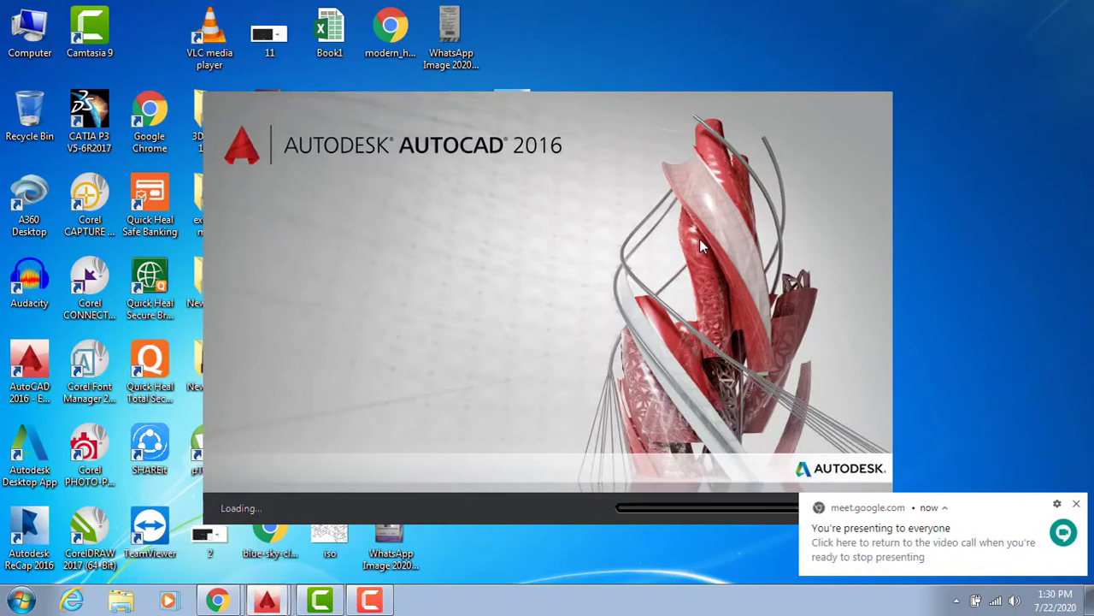
click(20, 600)
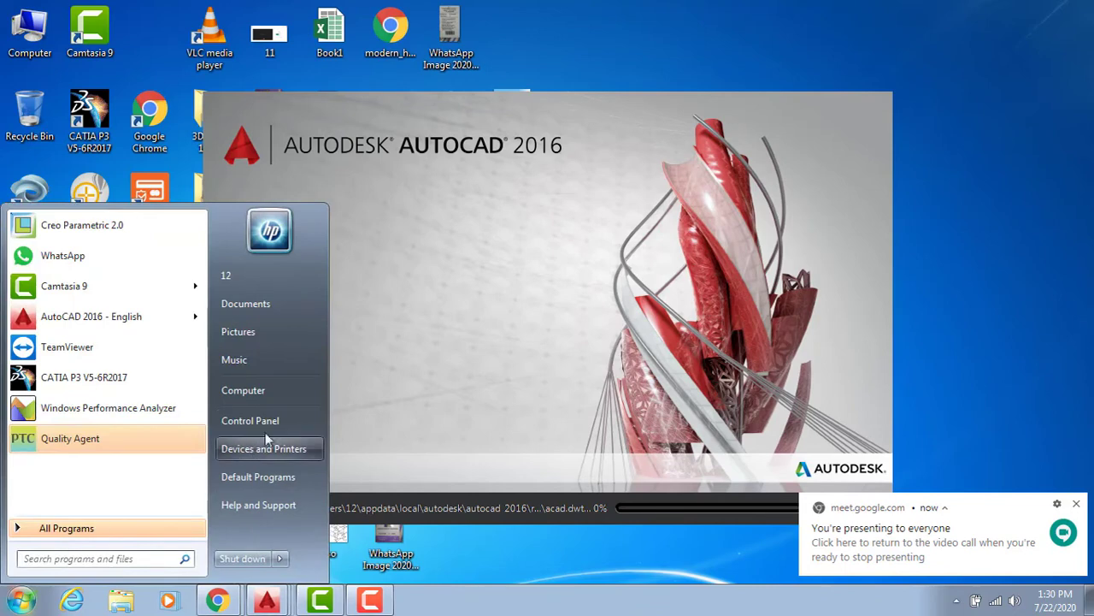
click(282, 394)
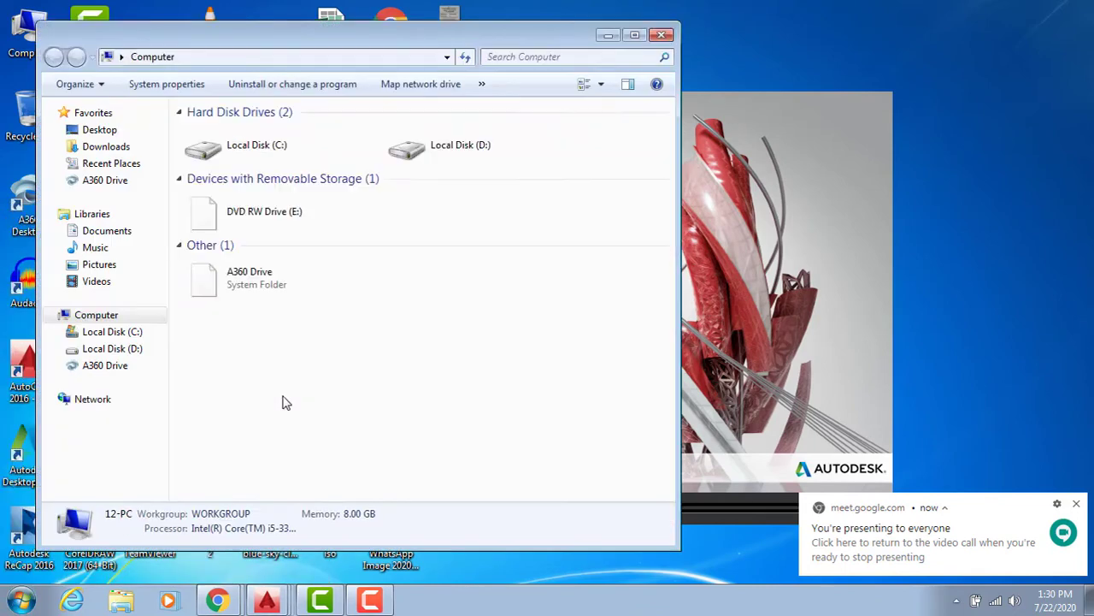
double_click(432, 141)
Copy and paste drawing 2 to make '2 - Copy' and open it in AutoCAD
click(228, 338)
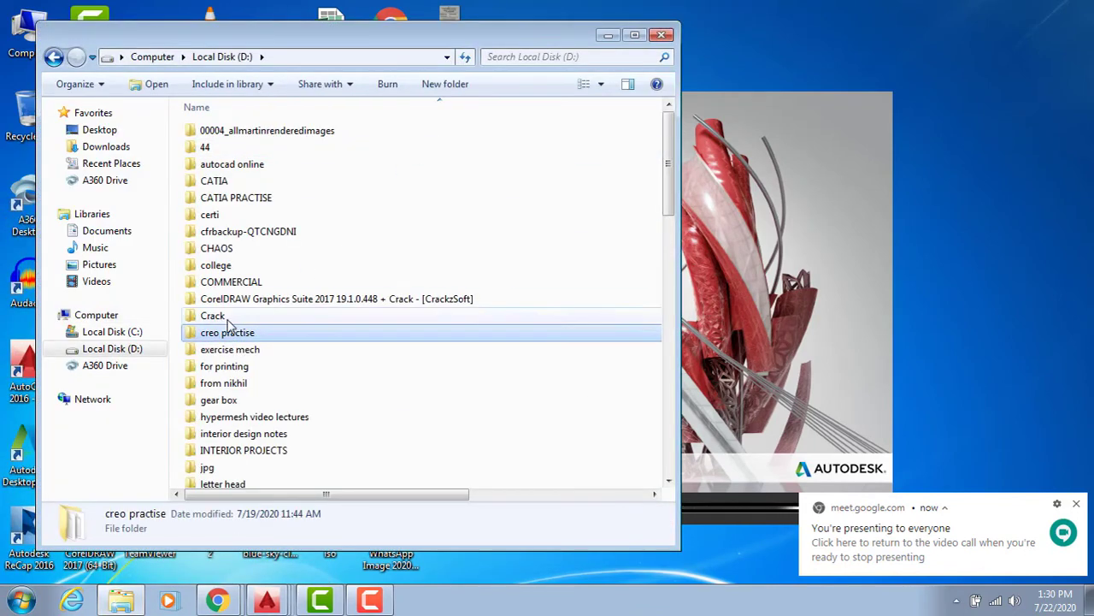
key(2)
click(210, 143)
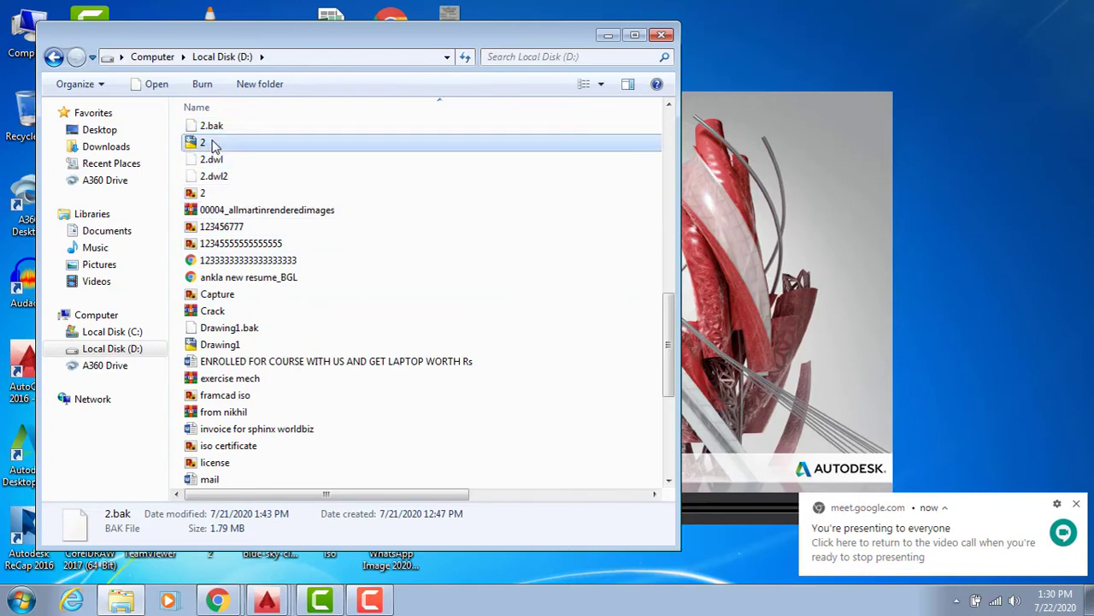
right_click(214, 144)
click(264, 466)
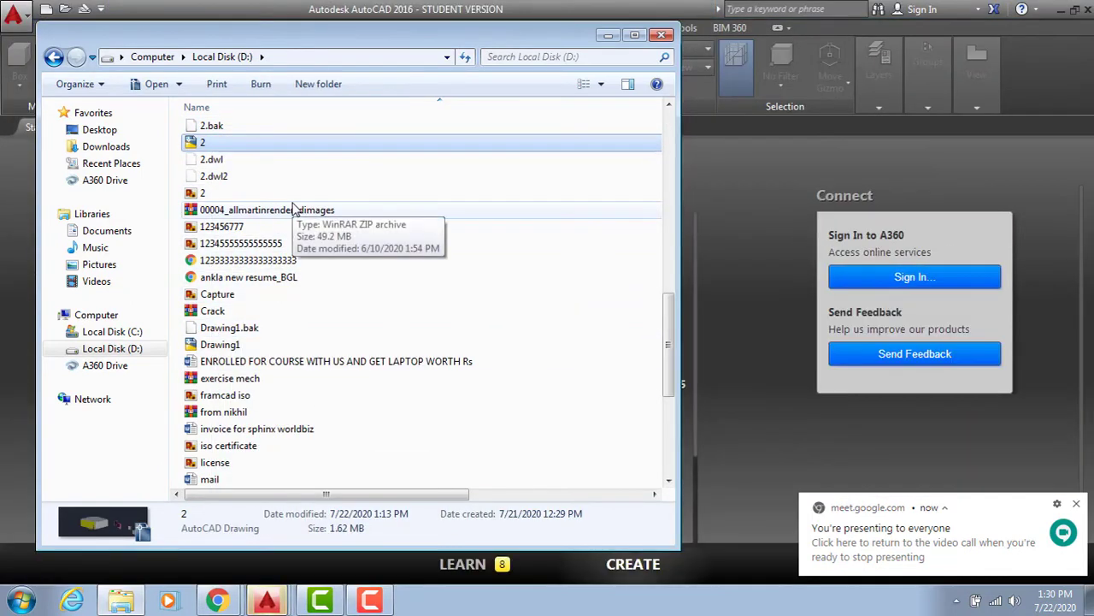
key(ctrl+v)
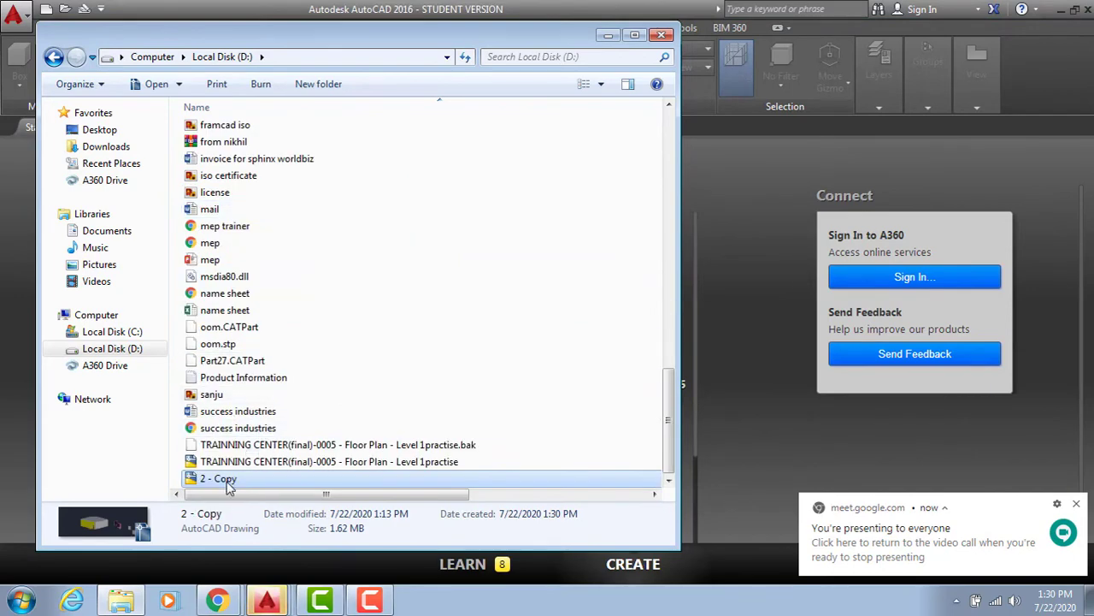
double_click(237, 485)
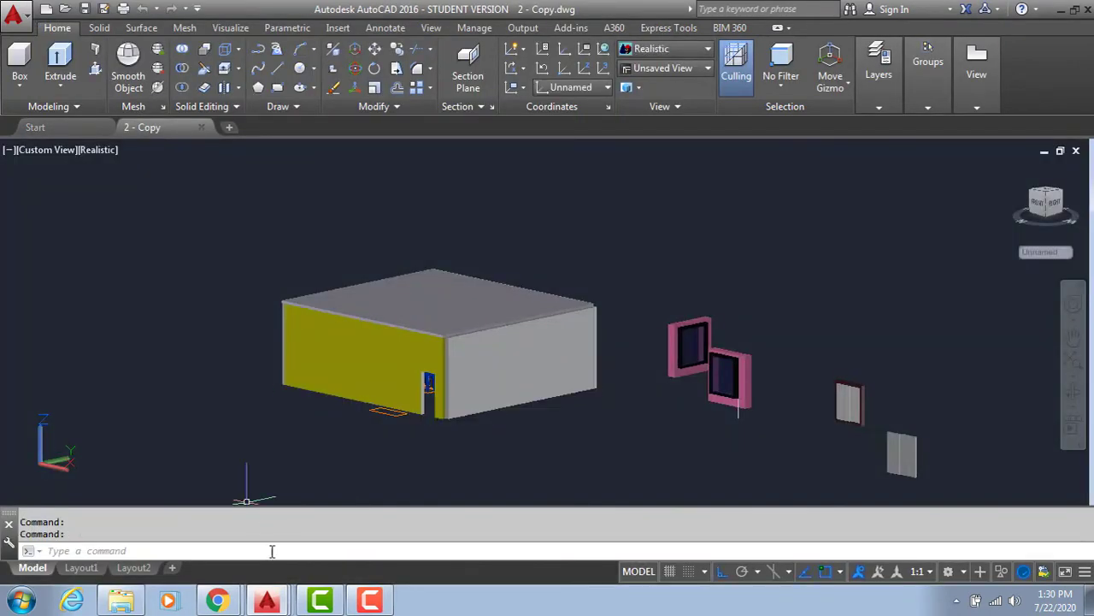
Orbit the model, then select the two pink window blocks beside the box with a crossing window and delete them
click(273, 597)
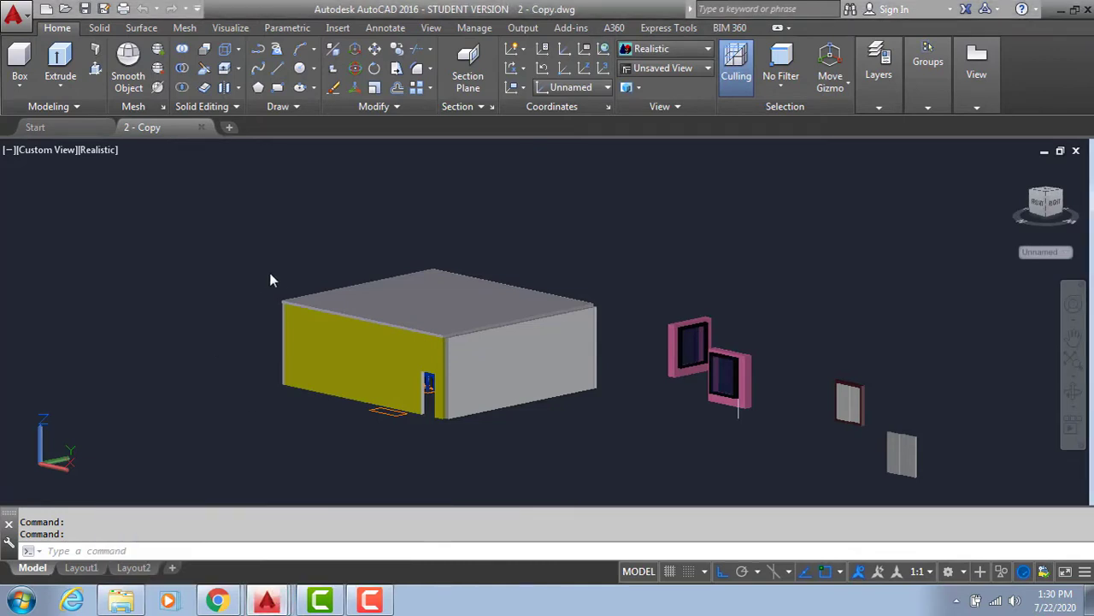
shift+middle_drag(315, 284, 376, 295)
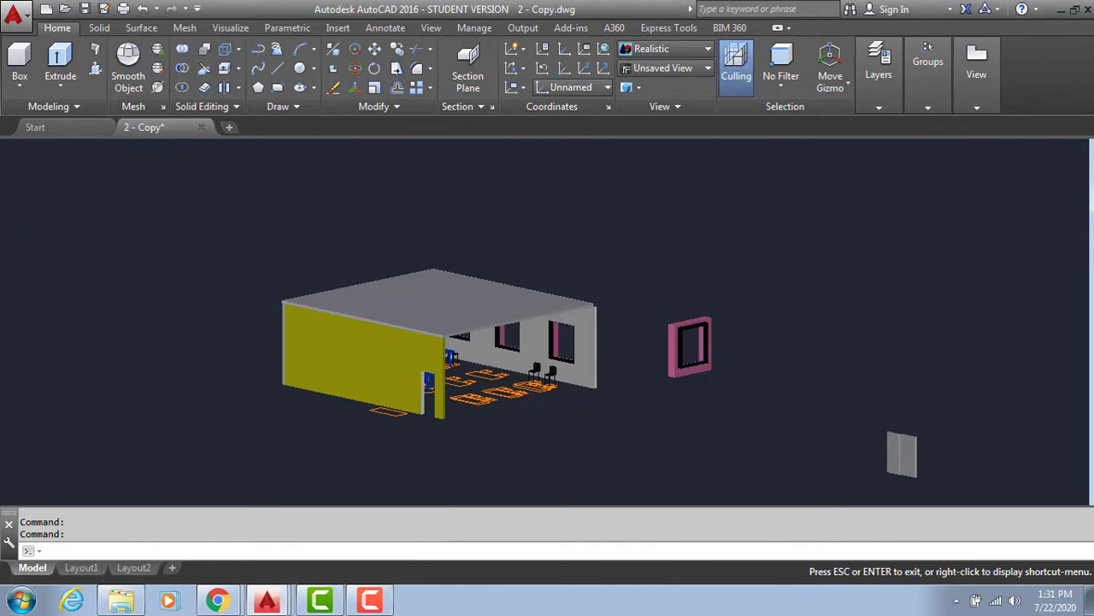
mouse_move(754, 413)
shift+middle_down()
mouse_move(432, 313)
mouse_move(739, 363)
shift+middle_up()
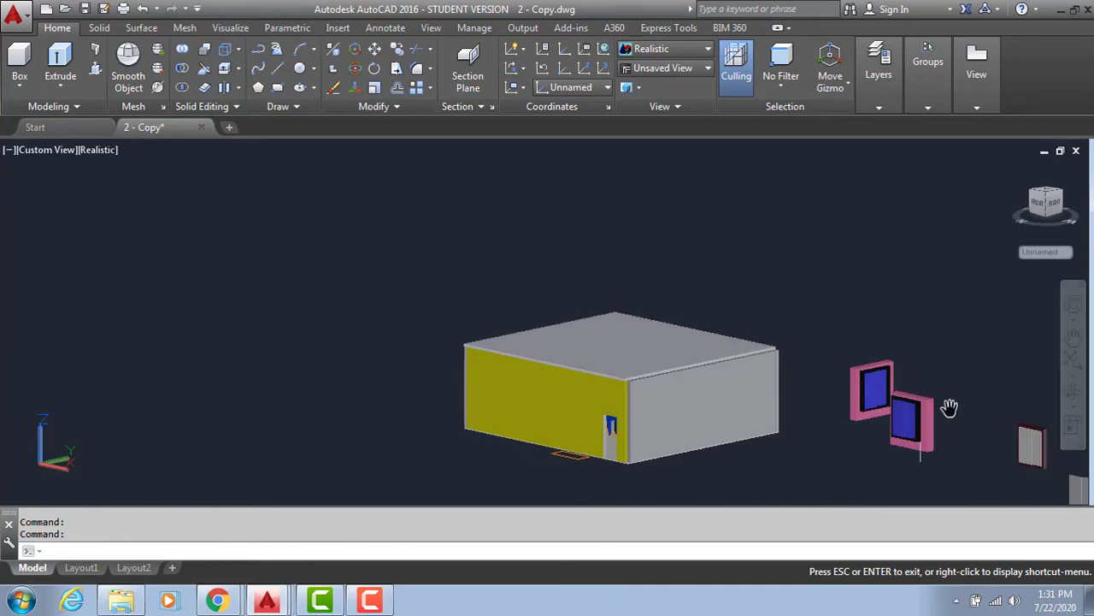
key(Escape)
click(928, 342)
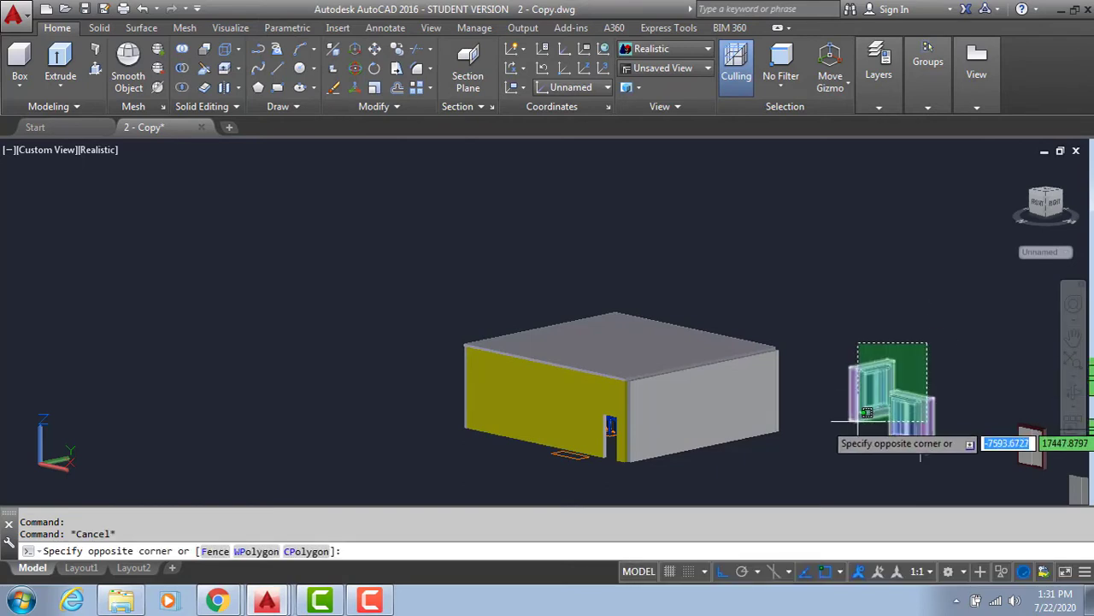
click(859, 421)
key(Delete)
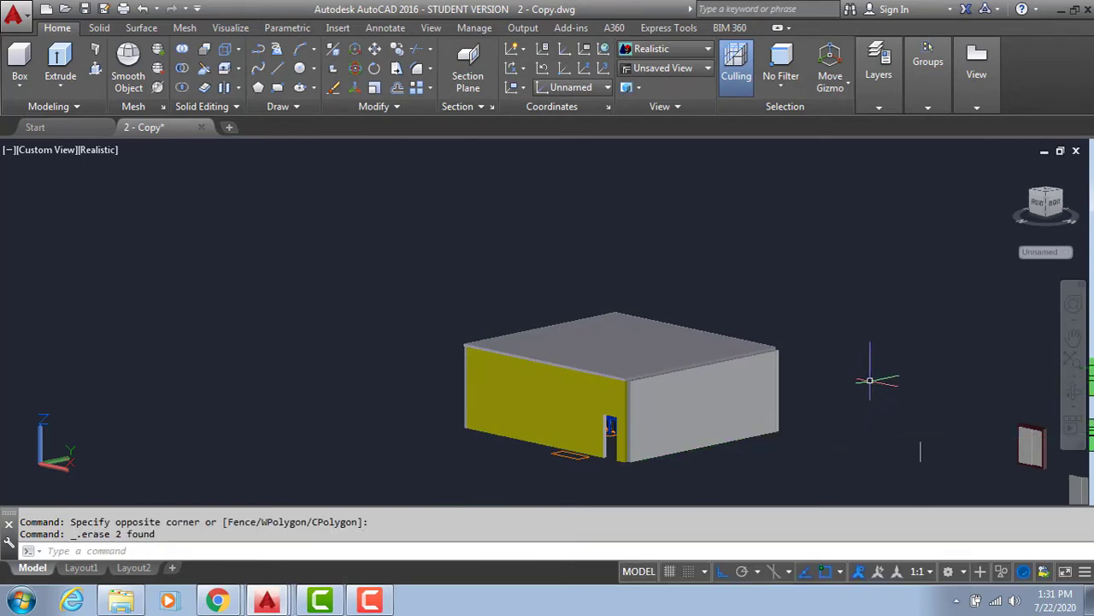
shift+middle_drag(870, 381, 513, 273)
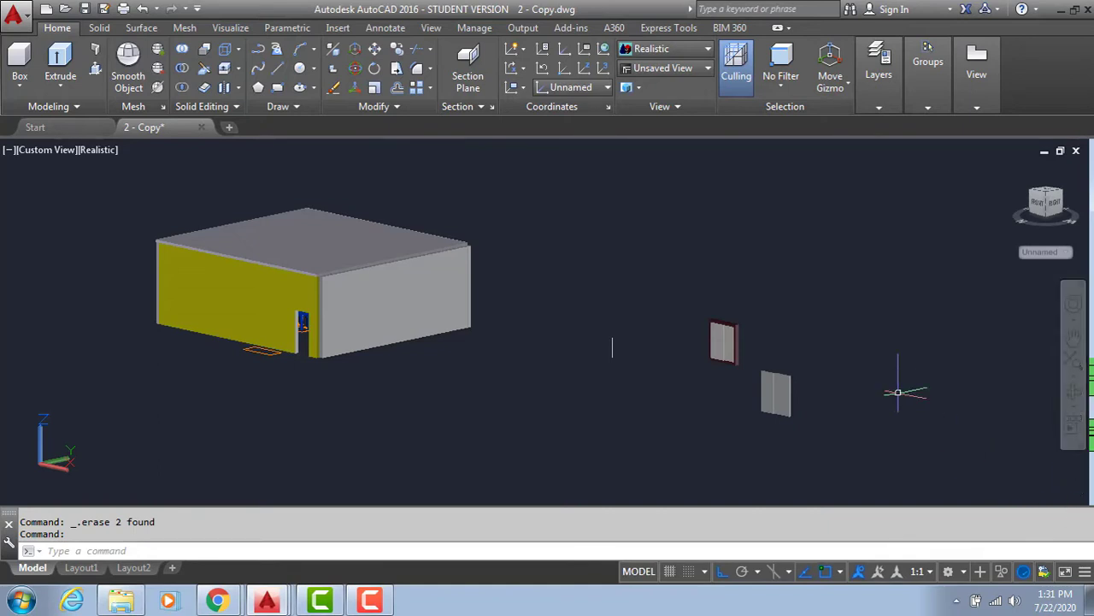
Erase the loose pieces, door frame and panel lying beside the classroom box
click(820, 282)
click(585, 399)
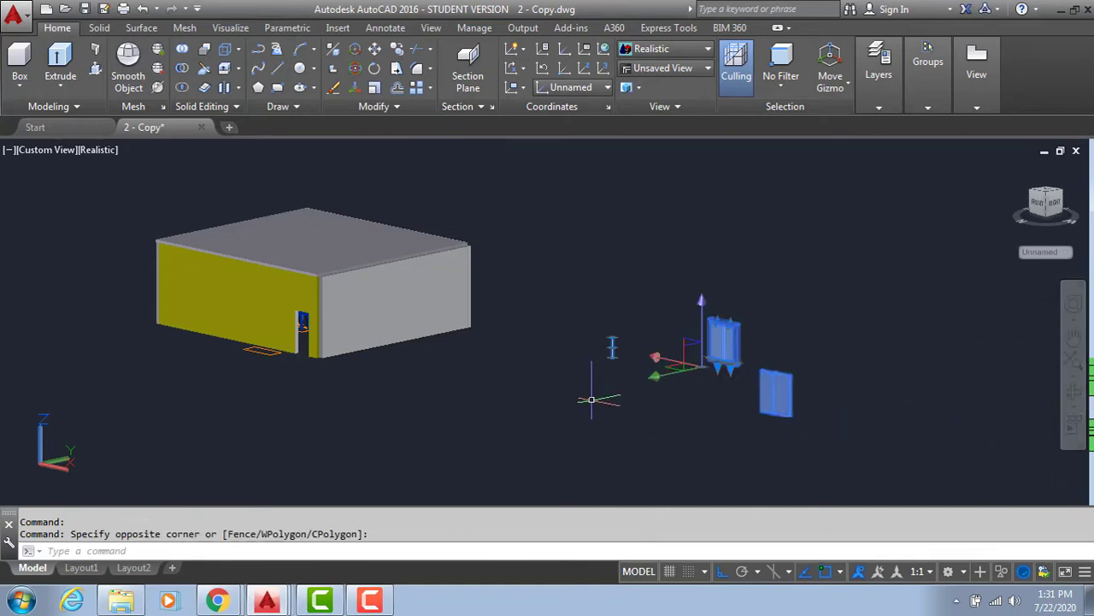
key(Delete)
click(810, 331)
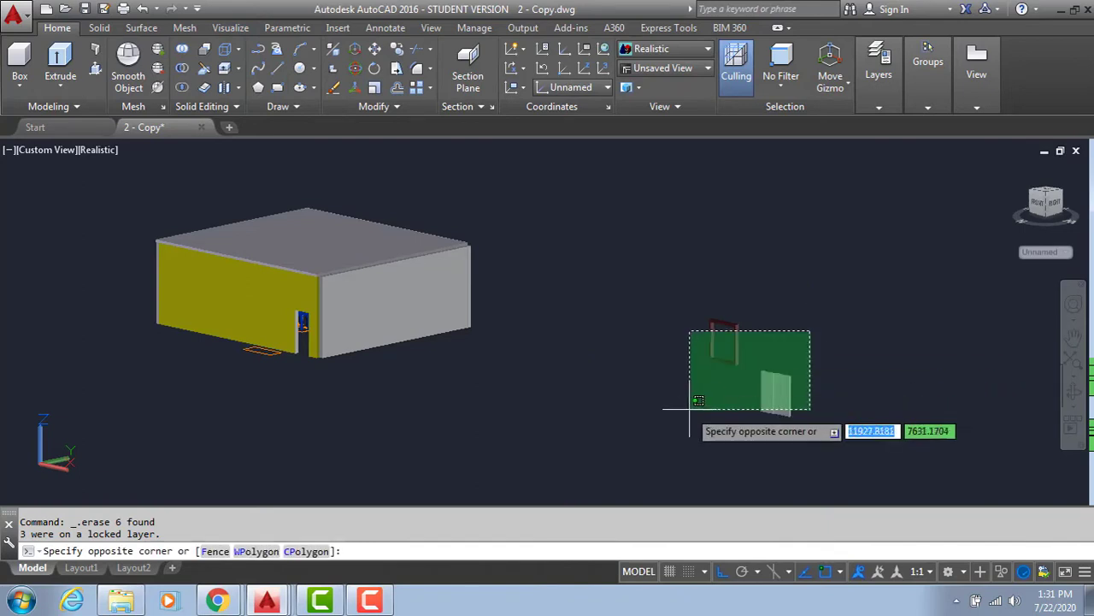
click(689, 409)
key(Delete)
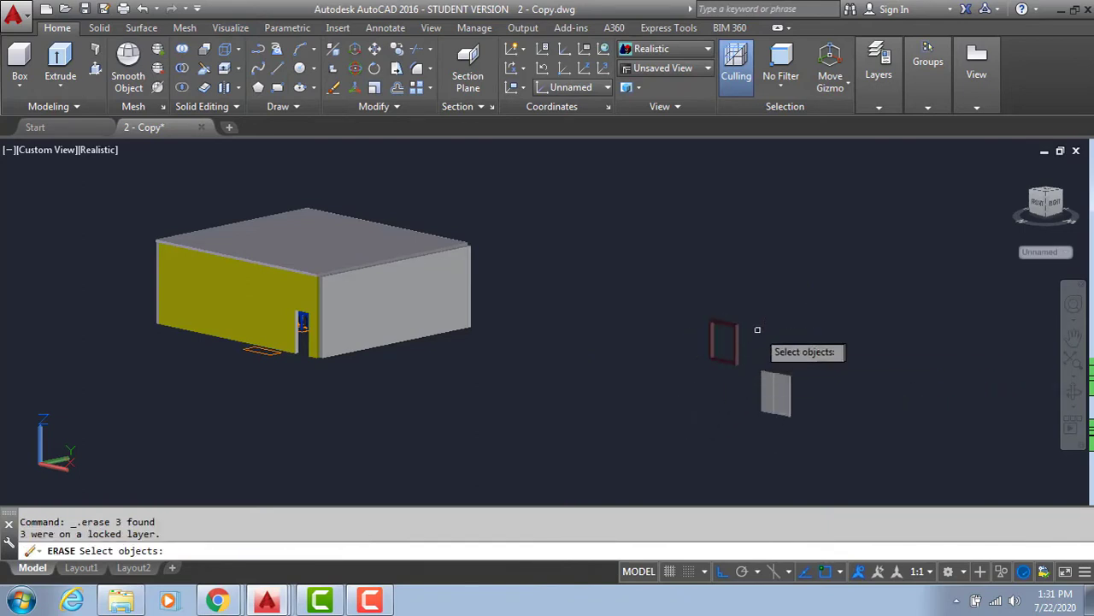
key(Escape)
key(Escape)
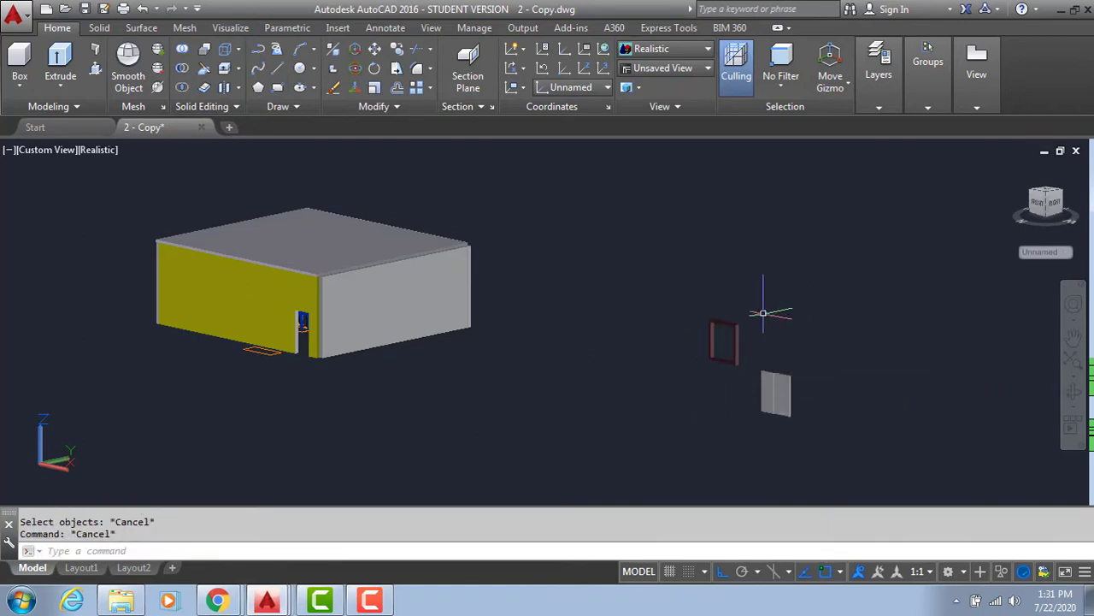
Show the classroom in 2D Wireframe from the TOP view, then close the stray error tab
mouse_move(740, 334)
shift+middle_down()
mouse_move(420, 337)
mouse_move(652, 349)
mouse_move(729, 325)
mouse_move(831, 346)
shift+middle_up()
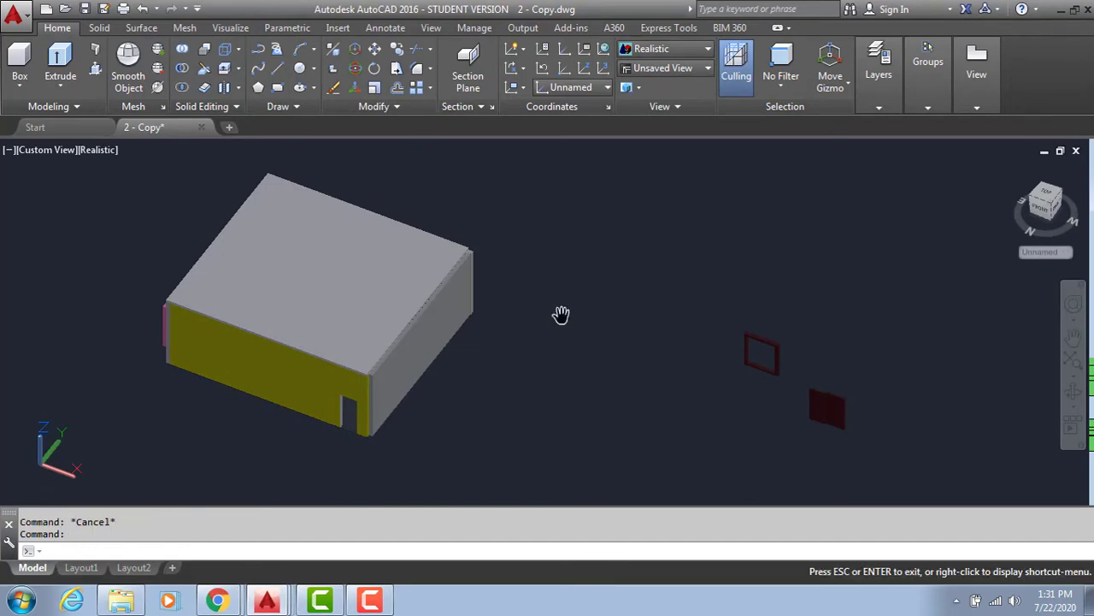
shift+middle_drag(559, 313, 427, 257)
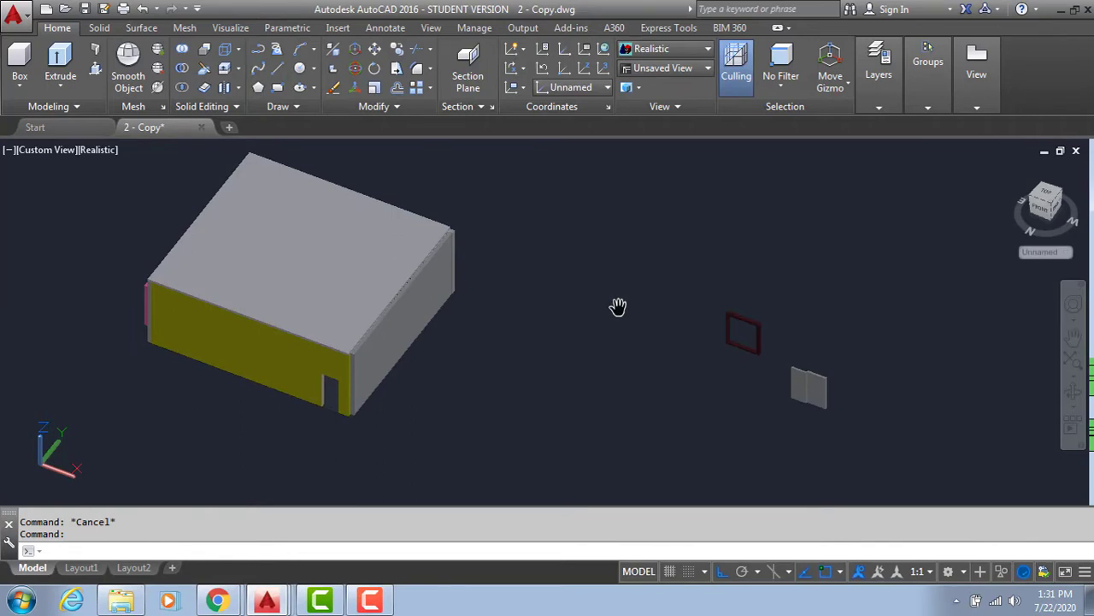
click(98, 153)
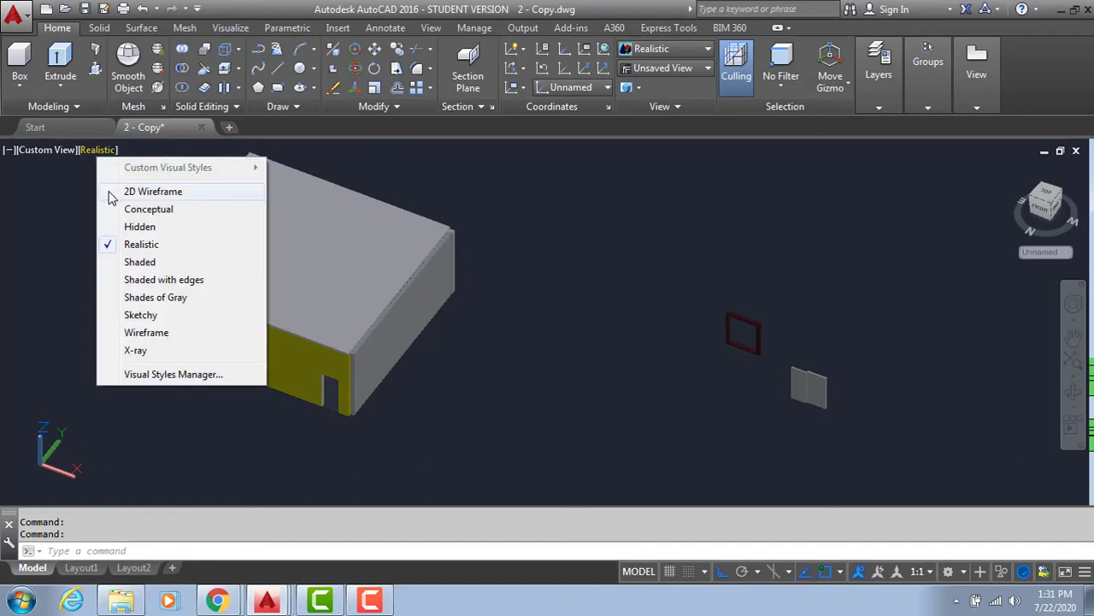
click(112, 193)
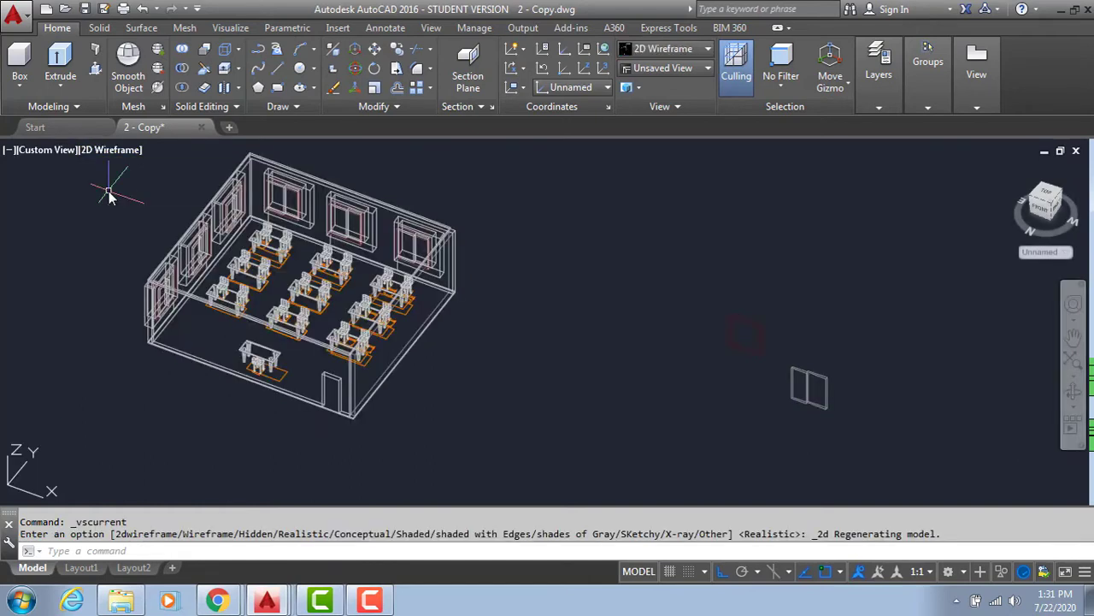
click(1048, 197)
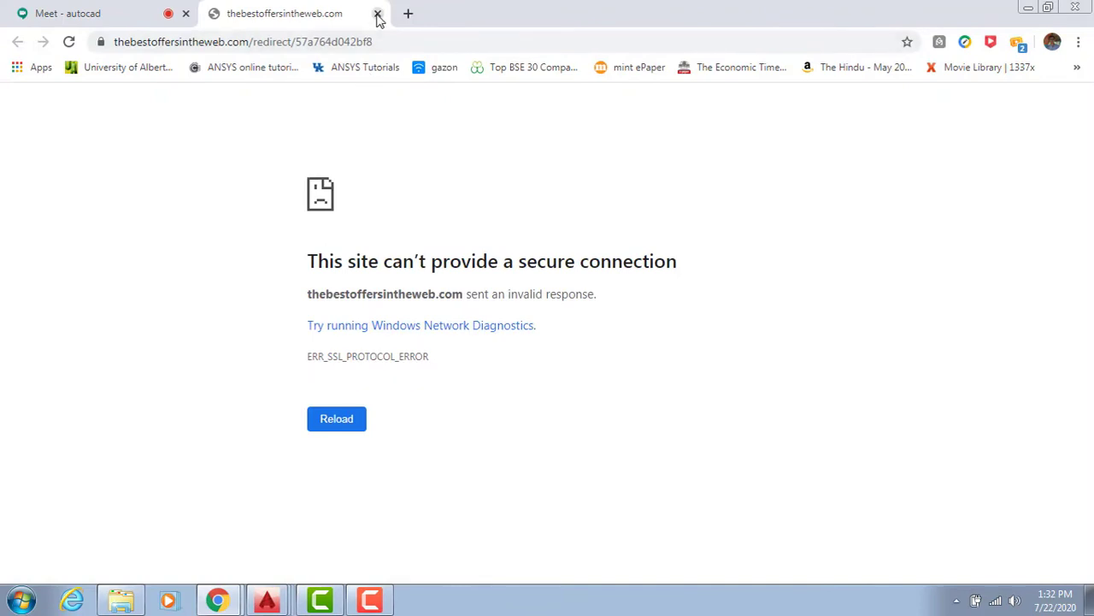
click(378, 15)
mouse_move(267, 600)
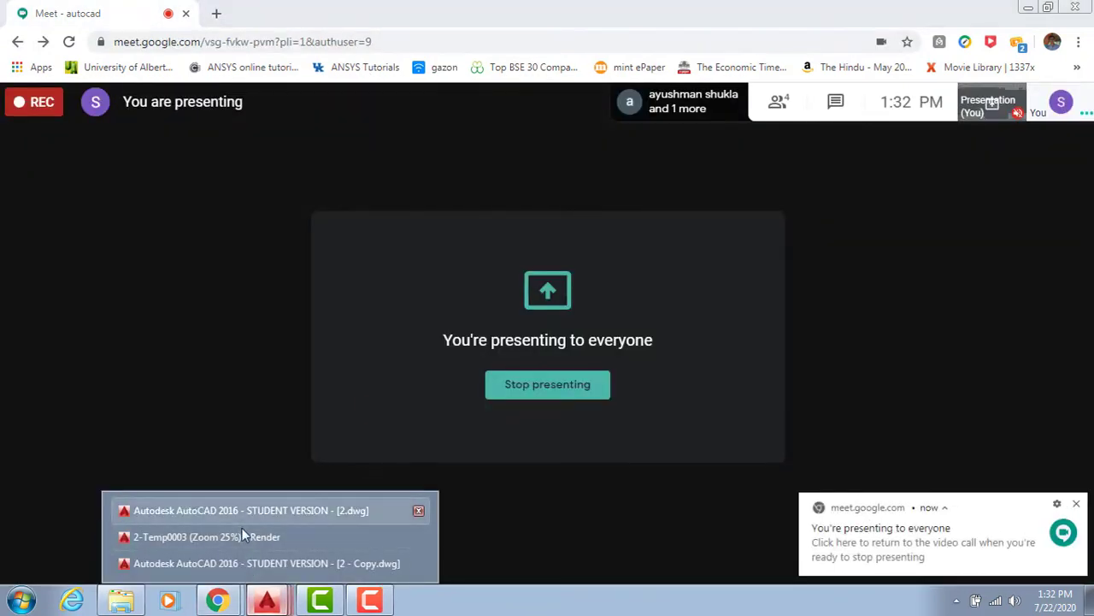
click(236, 564)
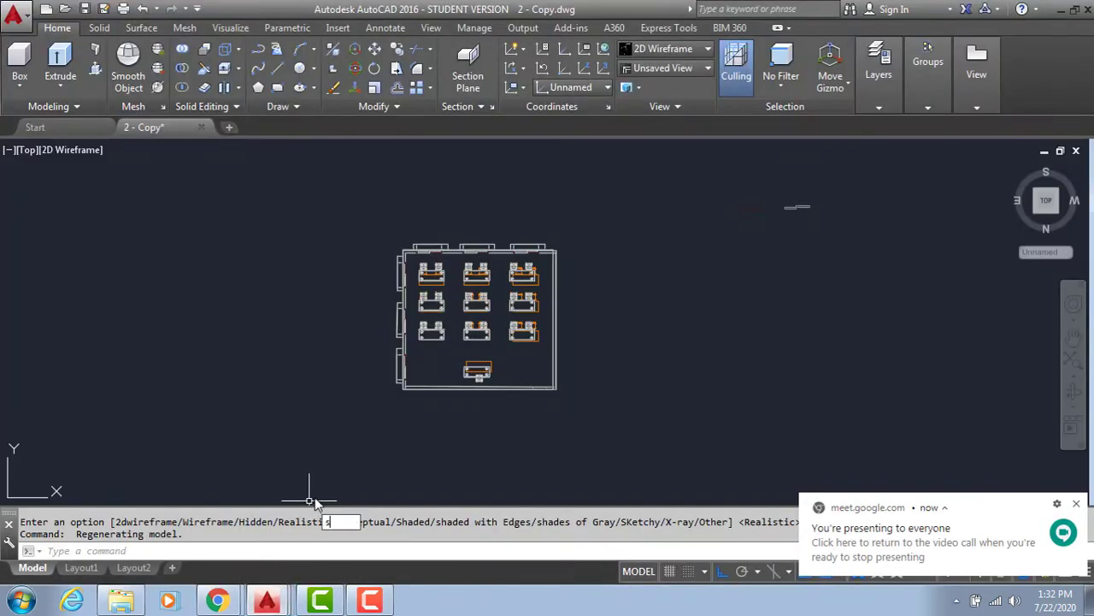
Start the spline below the room, turn Ortho off, and add fit points up between the desks
text(pl)
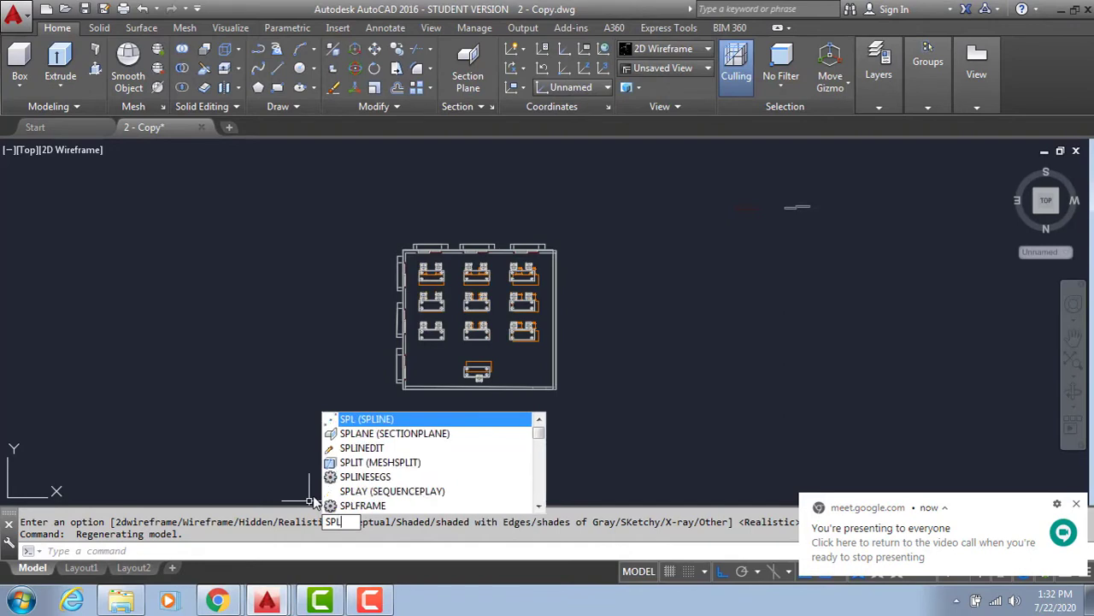
key(Return)
scroll(513, 400, up, 2)
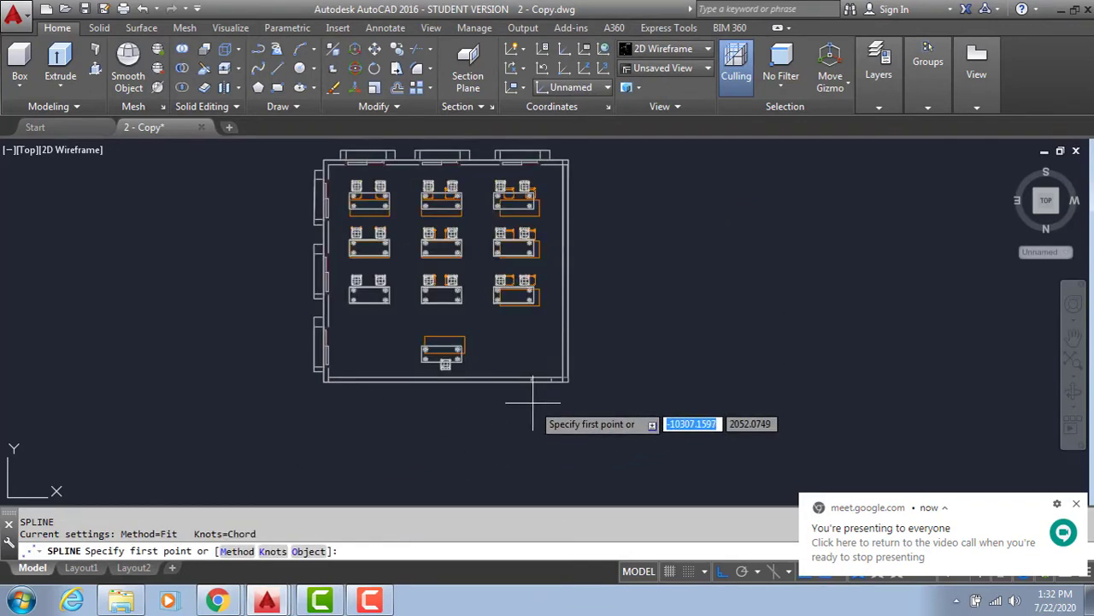
mouse_move(519, 396)
middle_down()
mouse_move(510, 408)
mouse_move(462, 402)
middle_up()
scroll(466, 395, up, 2)
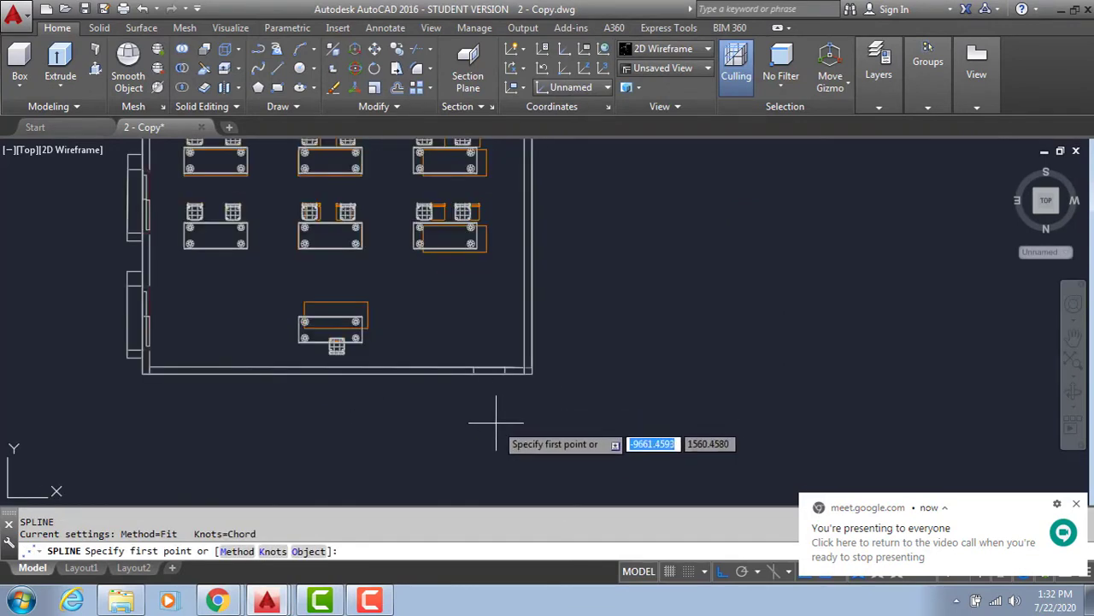
click(494, 414)
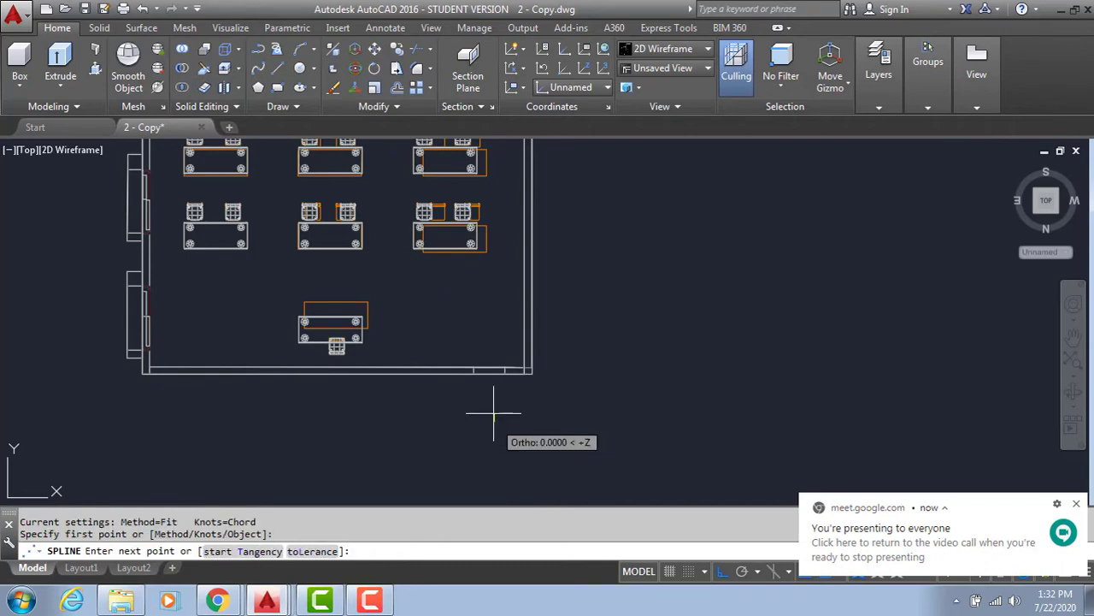
key(F8)
click(487, 355)
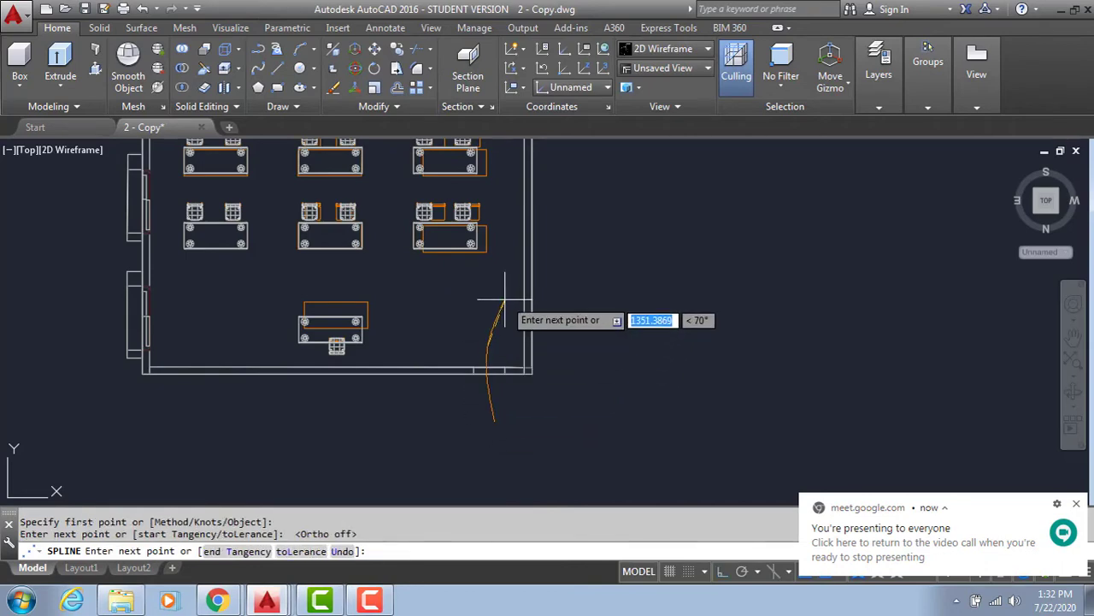
click(506, 295)
click(505, 252)
middle_drag(505, 205, 489, 254)
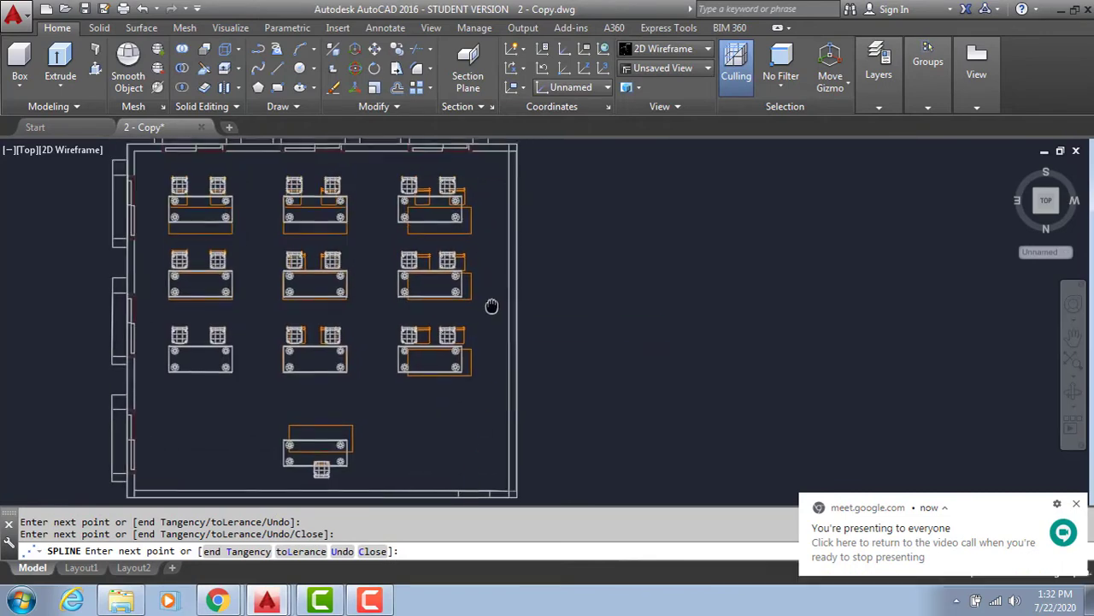
Run the spline along the top wall, around the top-left corner, down the left side toward the front desk
click(409, 161)
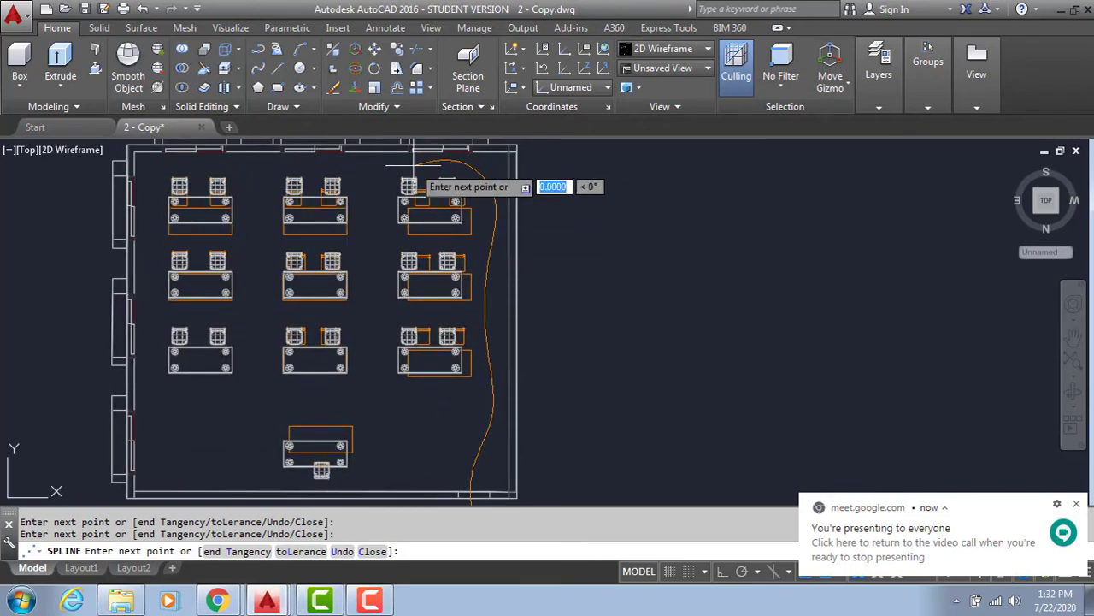
click(272, 165)
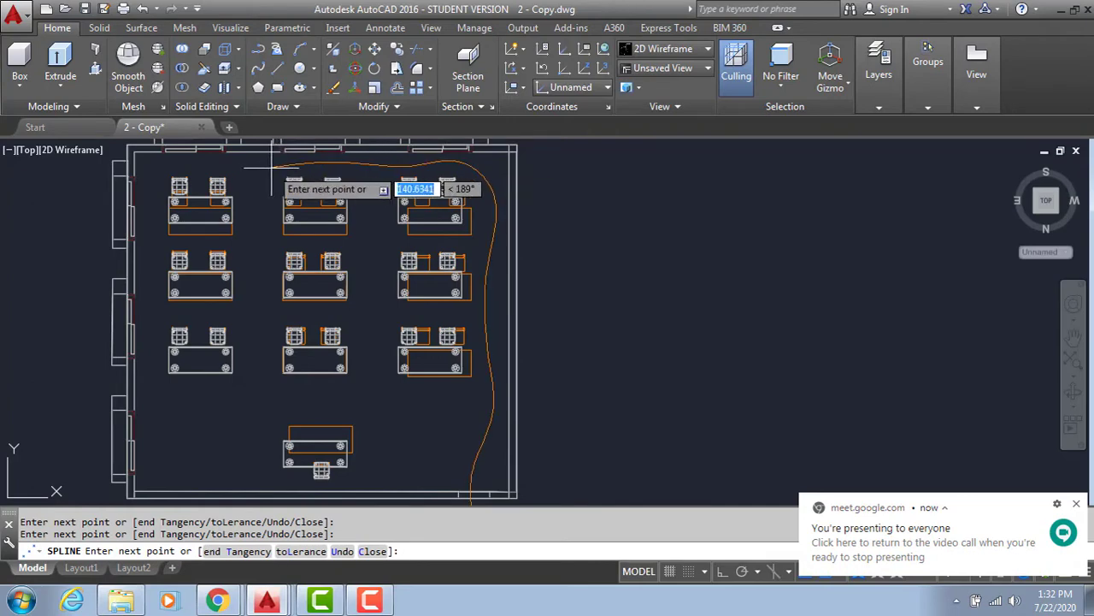
click(145, 195)
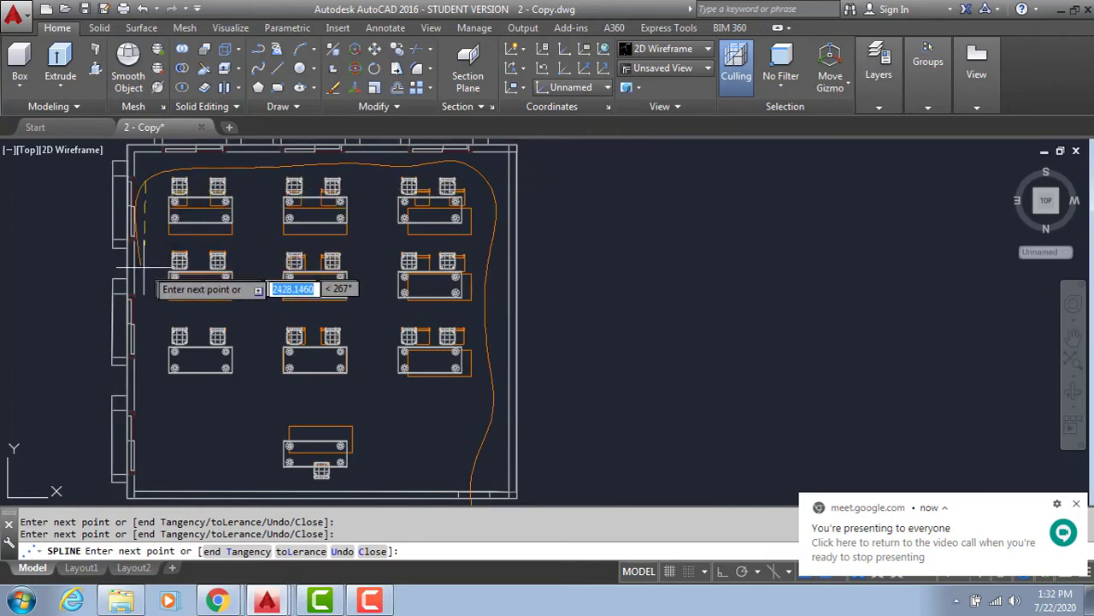
click(158, 314)
click(265, 323)
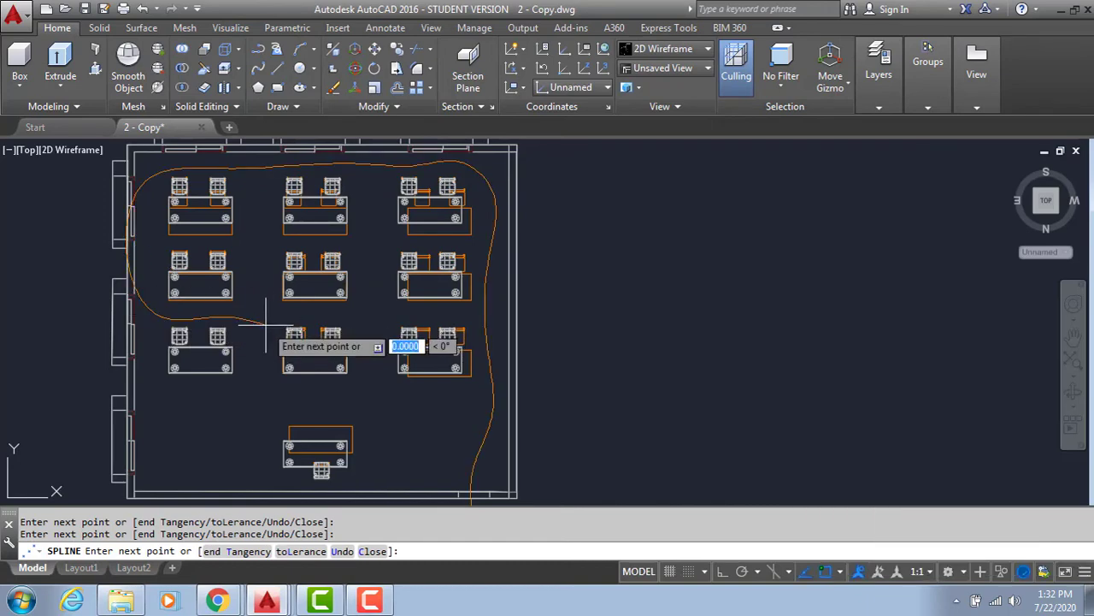
click(344, 402)
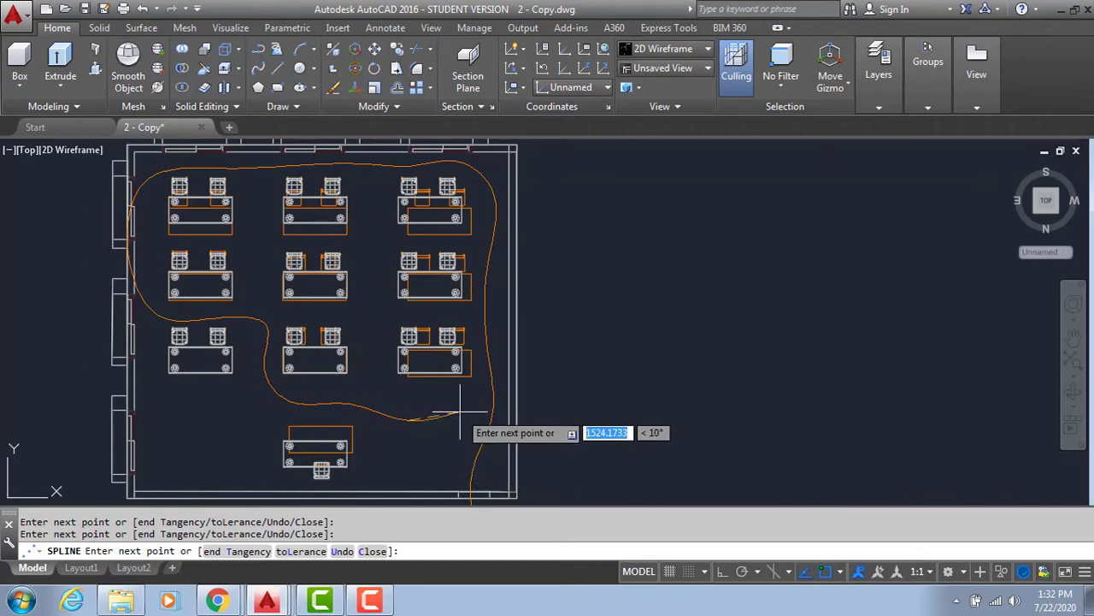
Undo the stray point, then add points near the bottom-right wall, out left, and above the room
middle_drag(446, 419, 430, 309)
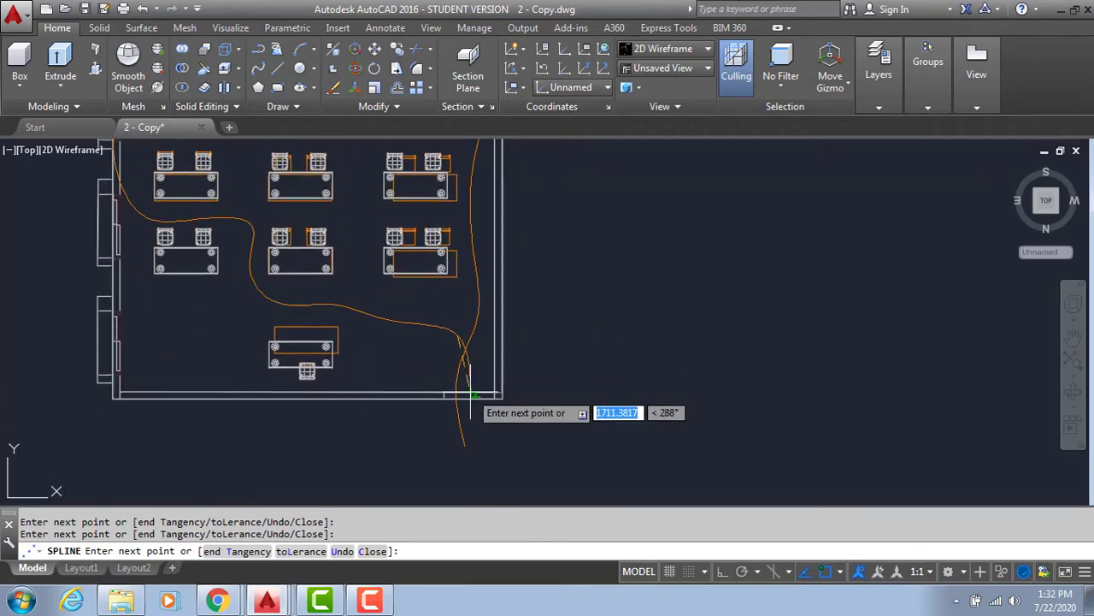
key(ctrl+z)
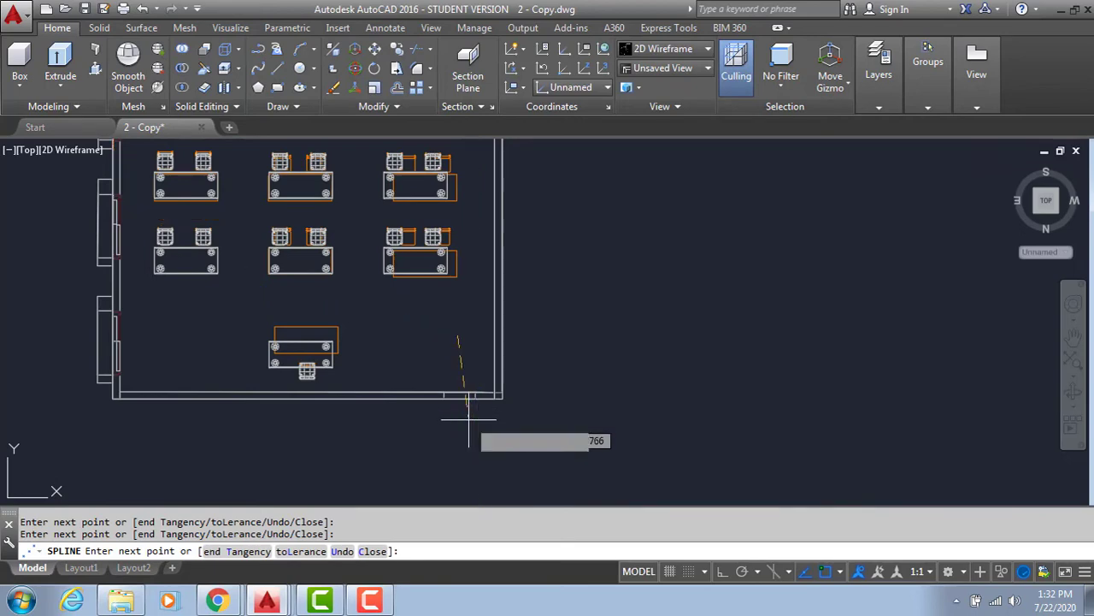
click(463, 441)
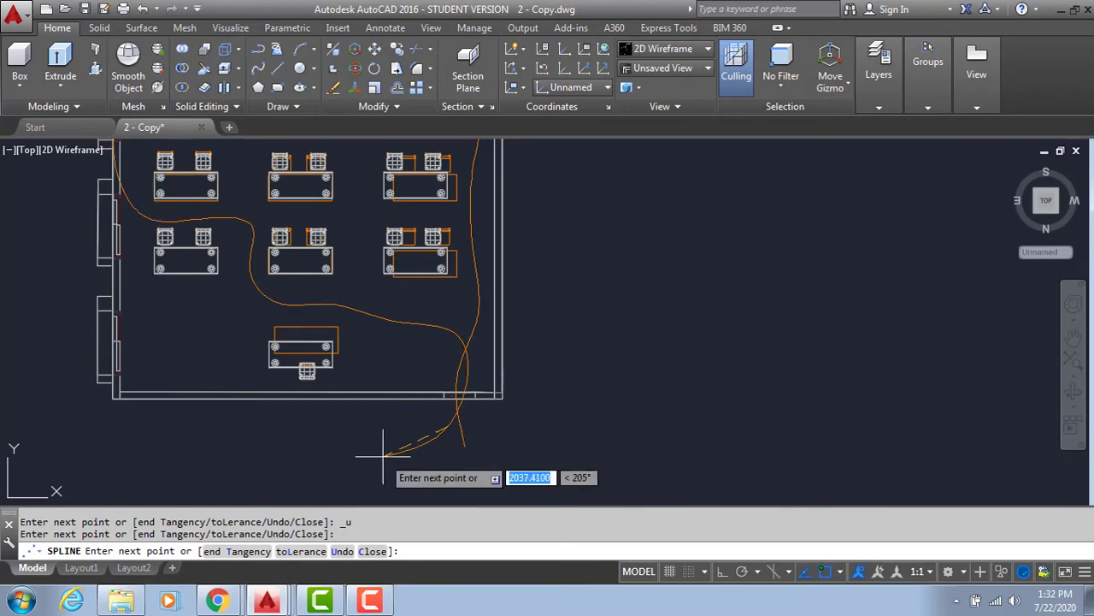
middle_drag(146, 452, 361, 477)
scroll(342, 466, down, 2)
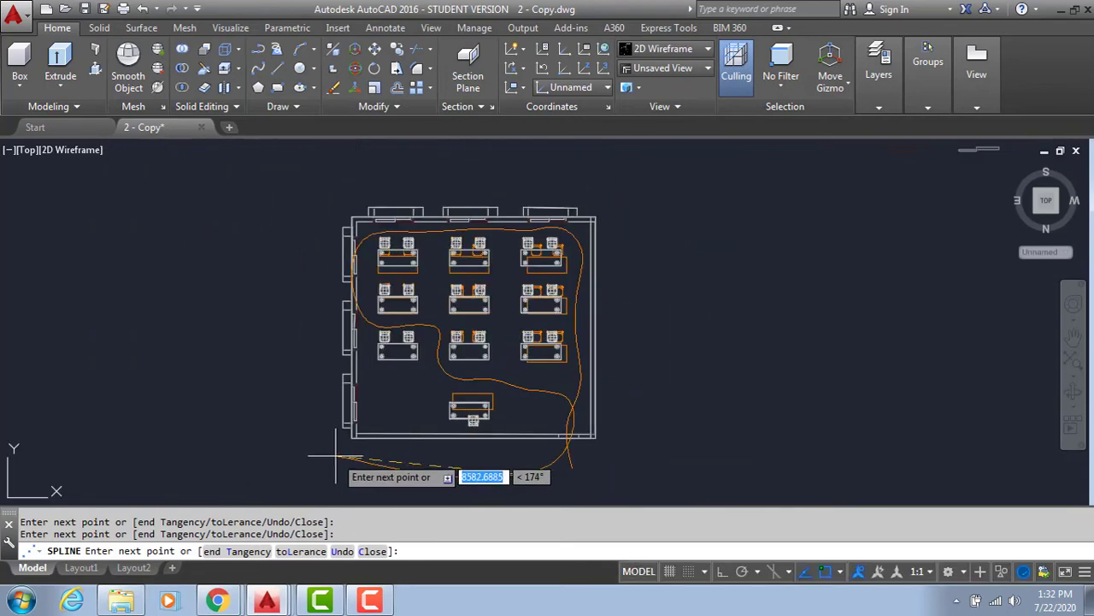
click(117, 334)
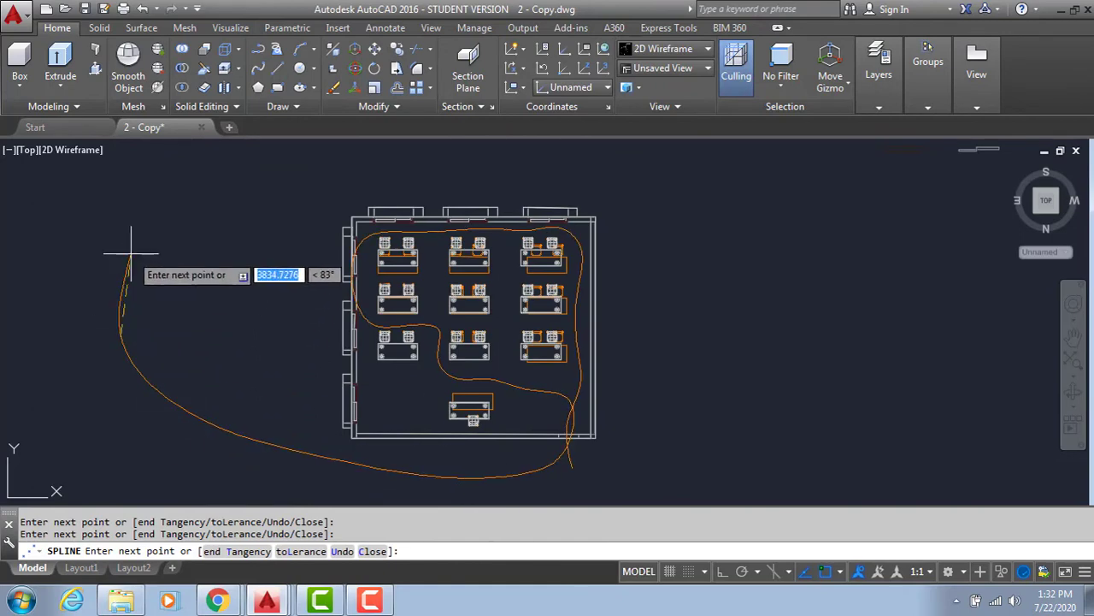
middle_drag(166, 200, 176, 344)
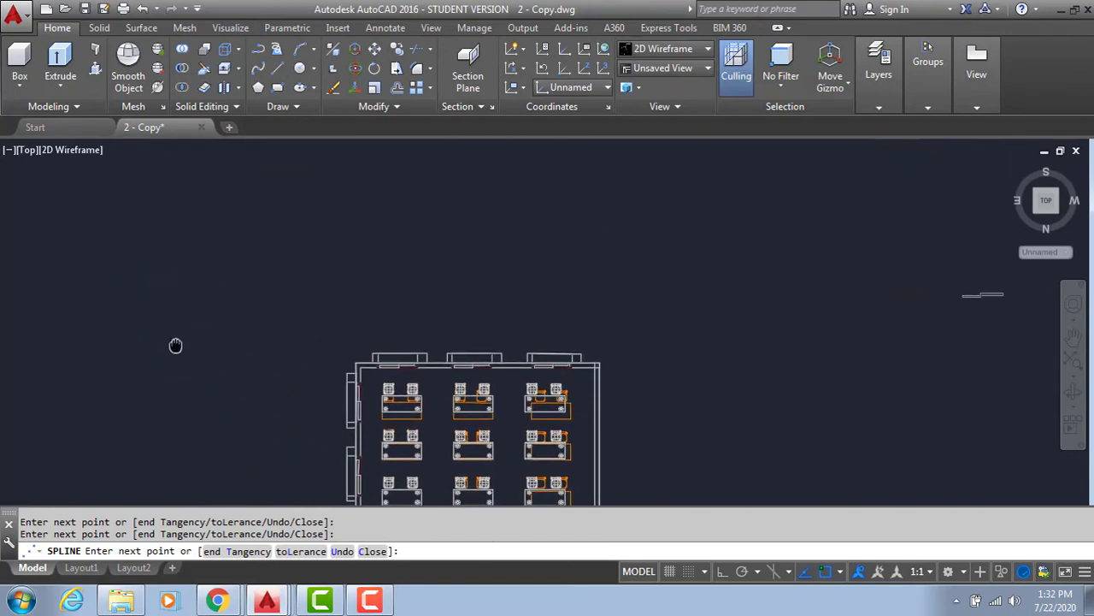
click(194, 229)
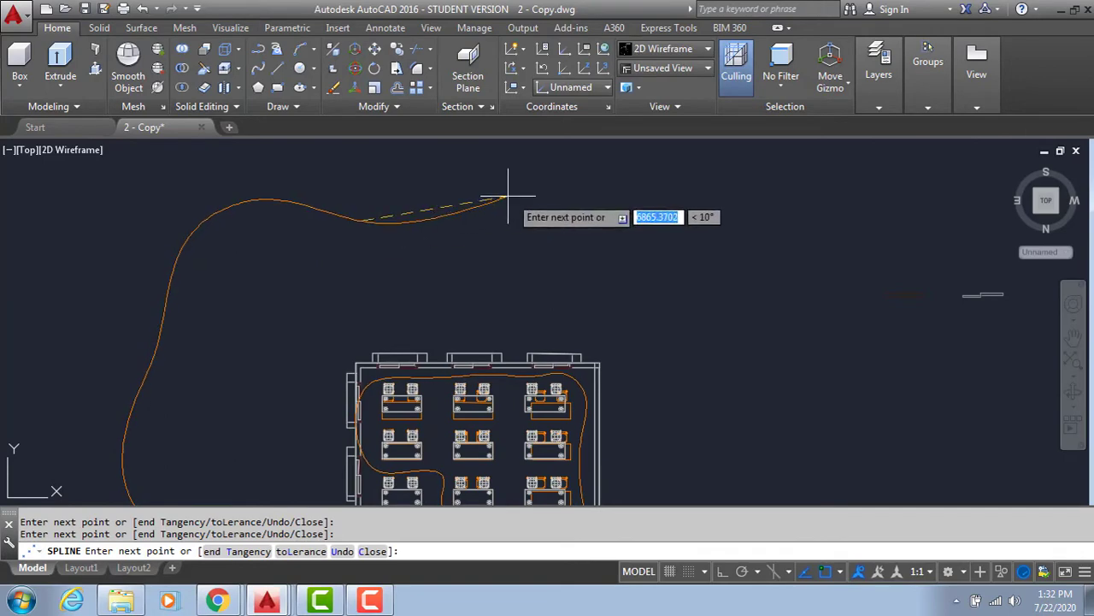
Place the final spline point below the room, finish the spline, and frame the whole loop
middle_drag(811, 339, 745, 228)
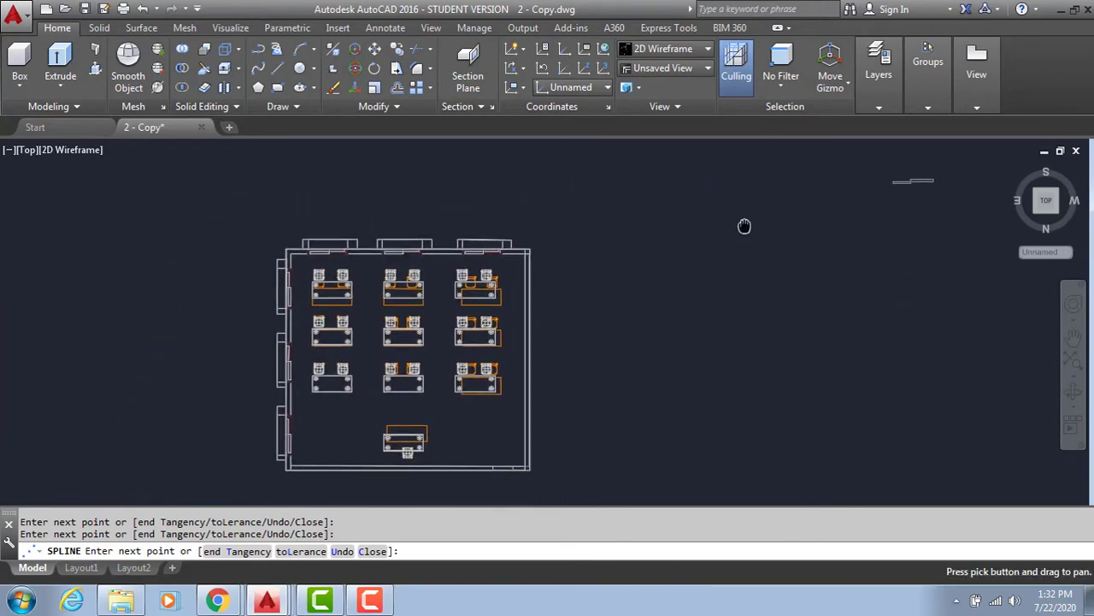
scroll(772, 381, down, 2)
middle_drag(772, 381, 718, 301)
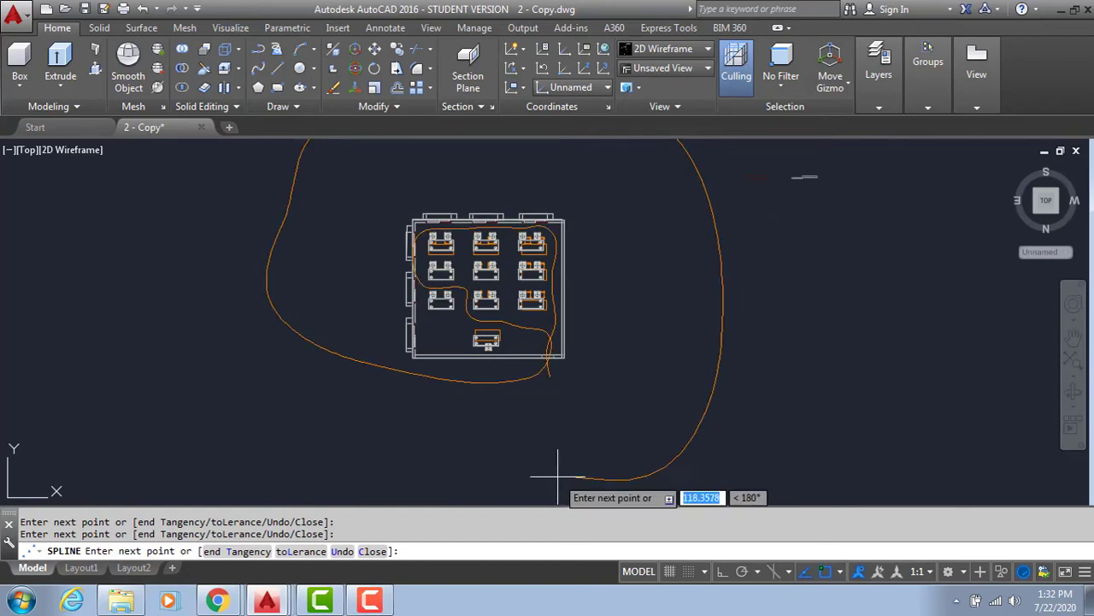
click(508, 469)
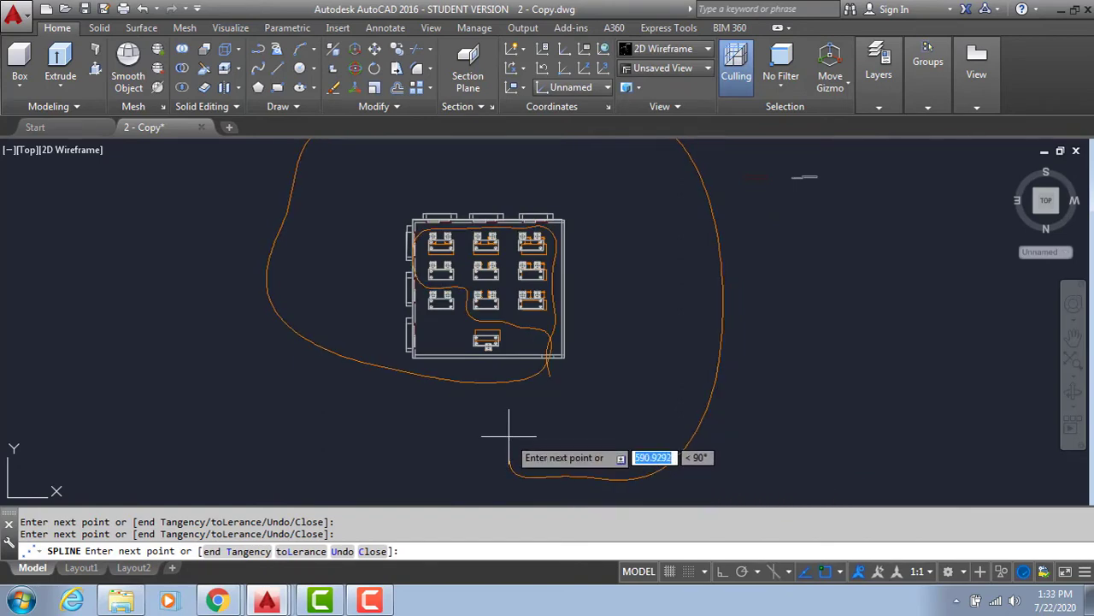
key(Return)
middle_drag(571, 416, 465, 415)
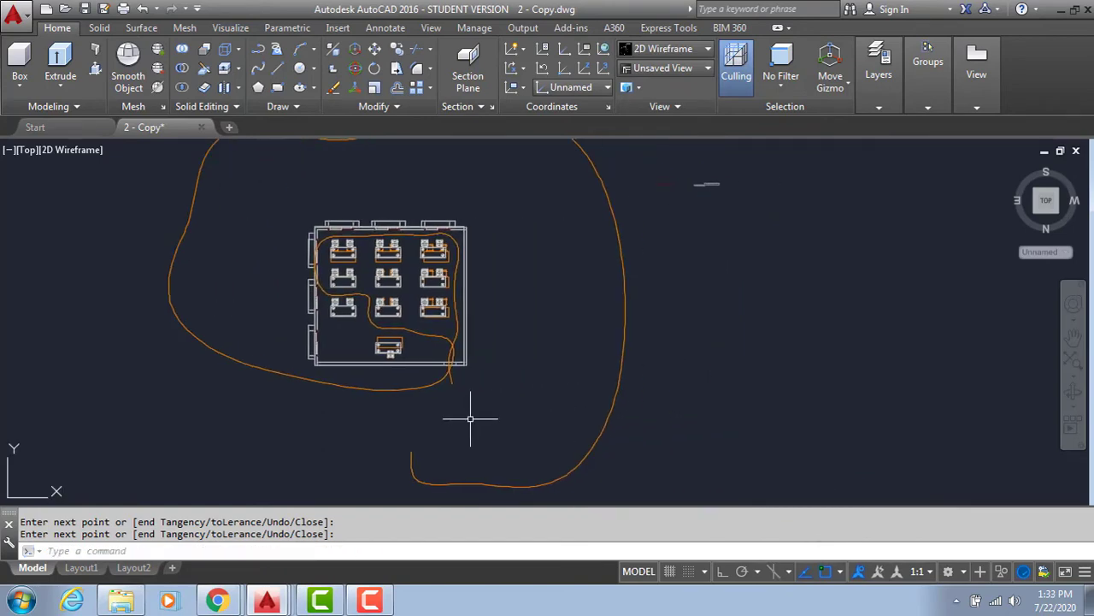
scroll(501, 379, down, 2)
scroll(424, 321, up, 1)
scroll(425, 322, up, 1)
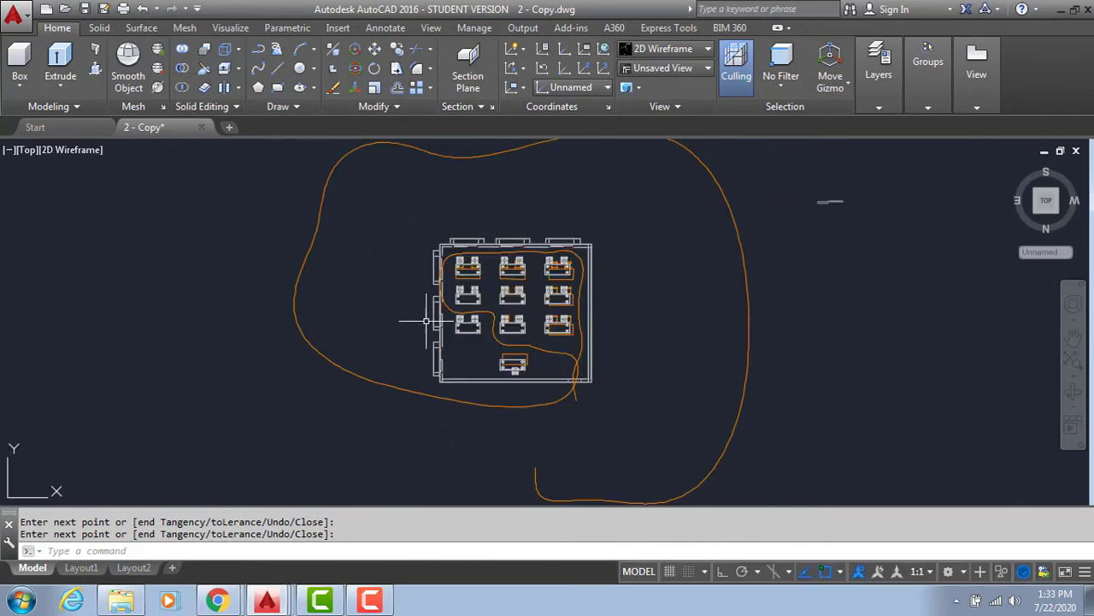
scroll(524, 339, up, 1)
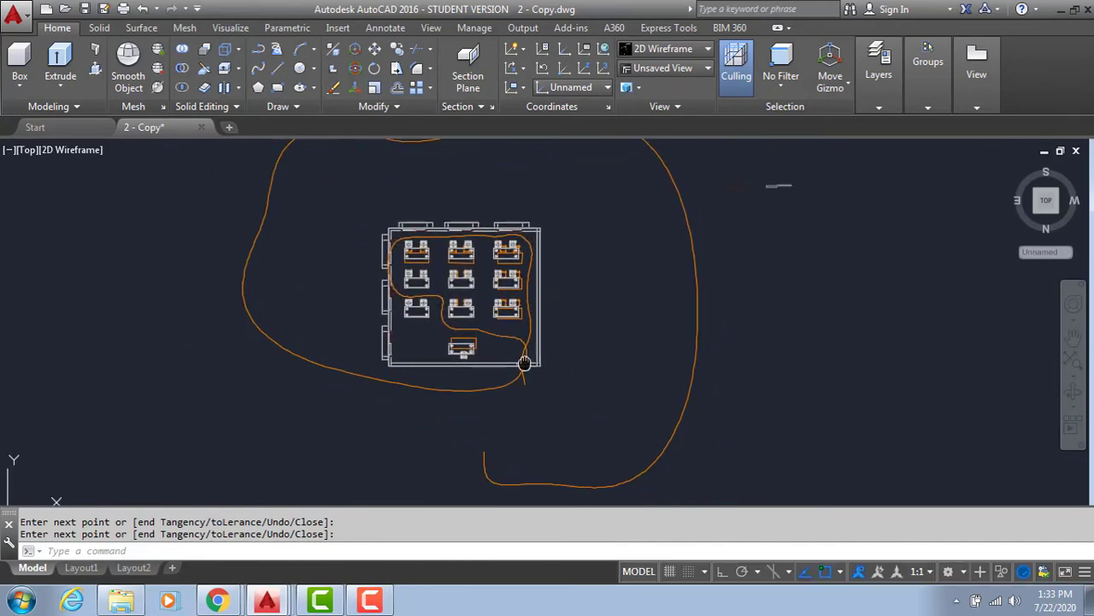
middle_drag(416, 269, 416, 319)
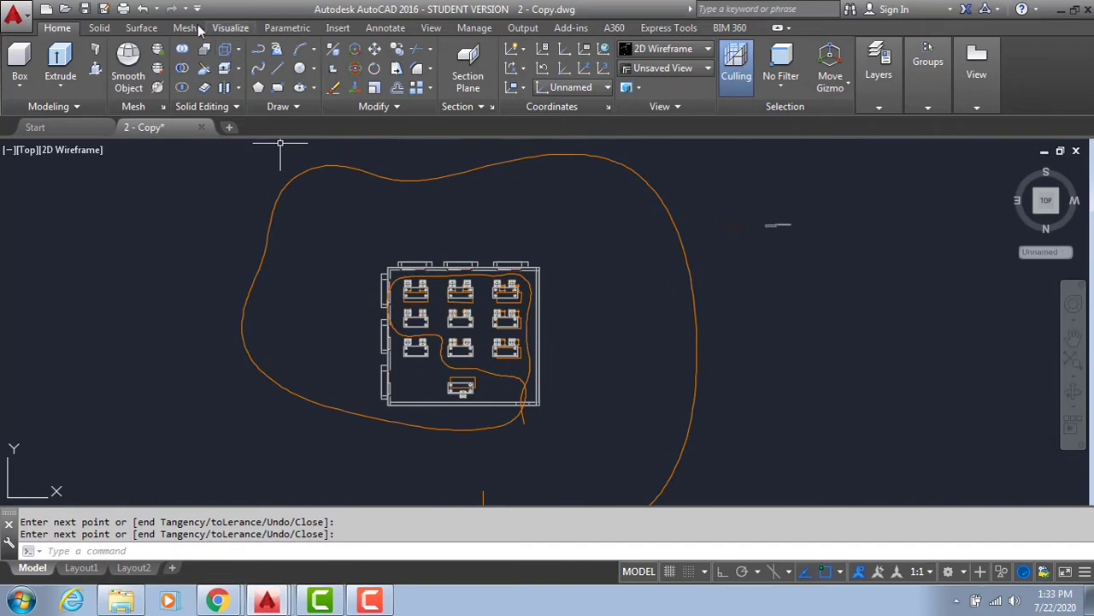
In Motion Path Animation, set the spline as the camera path named Path1
text(a)
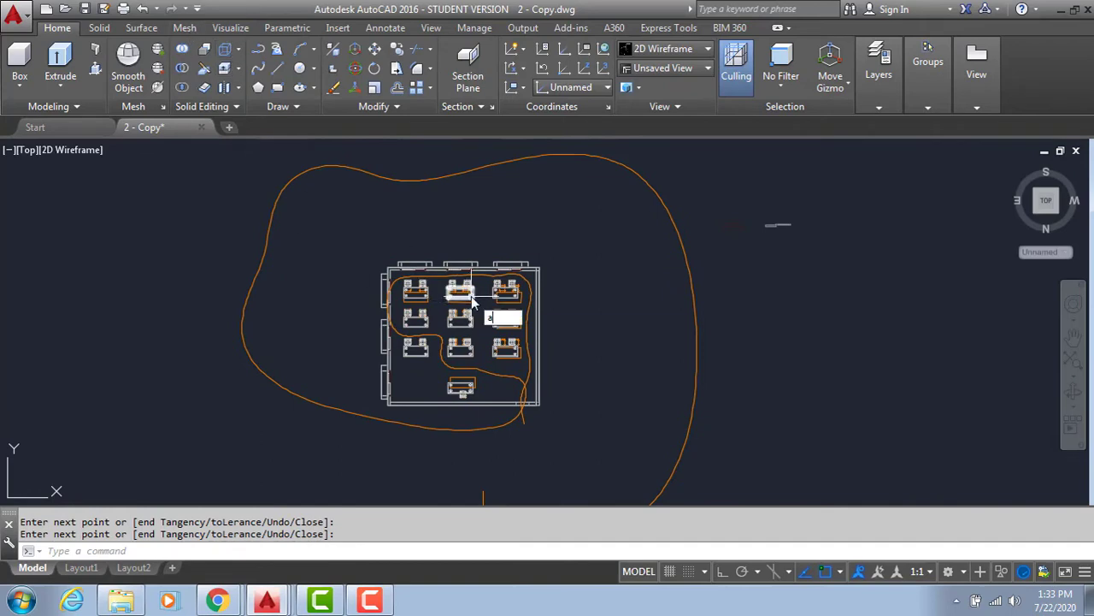
text(n)
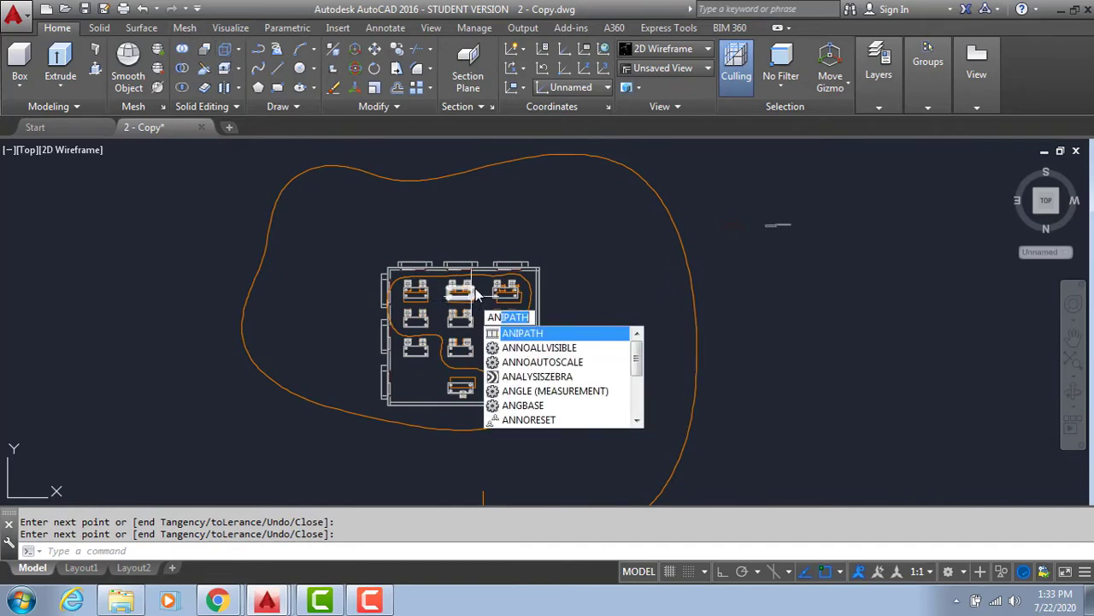
key(Return)
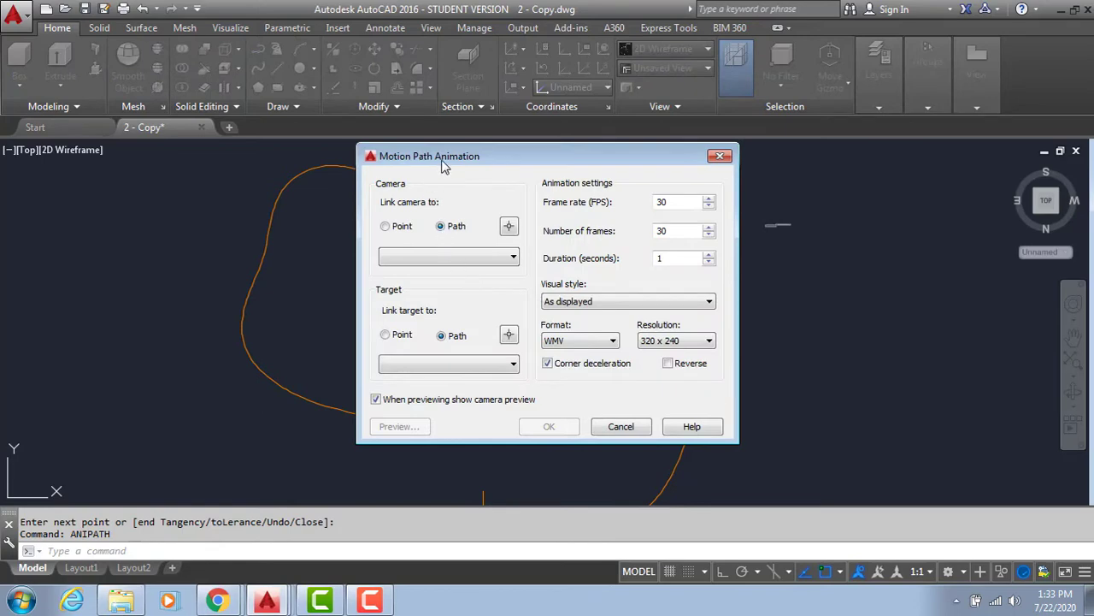
drag(442, 163, 492, 143)
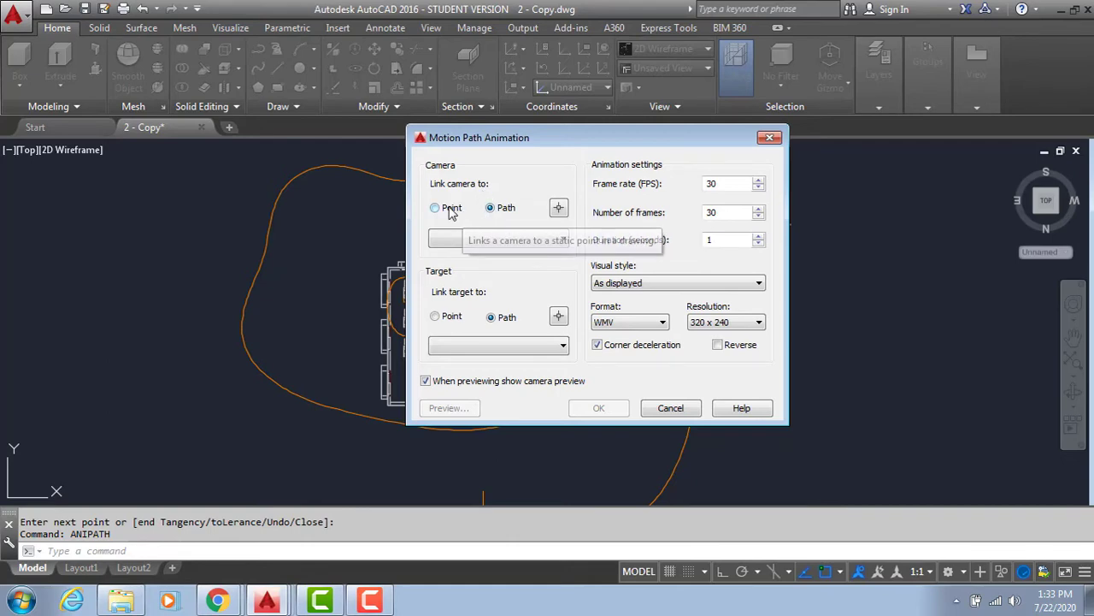
click(558, 209)
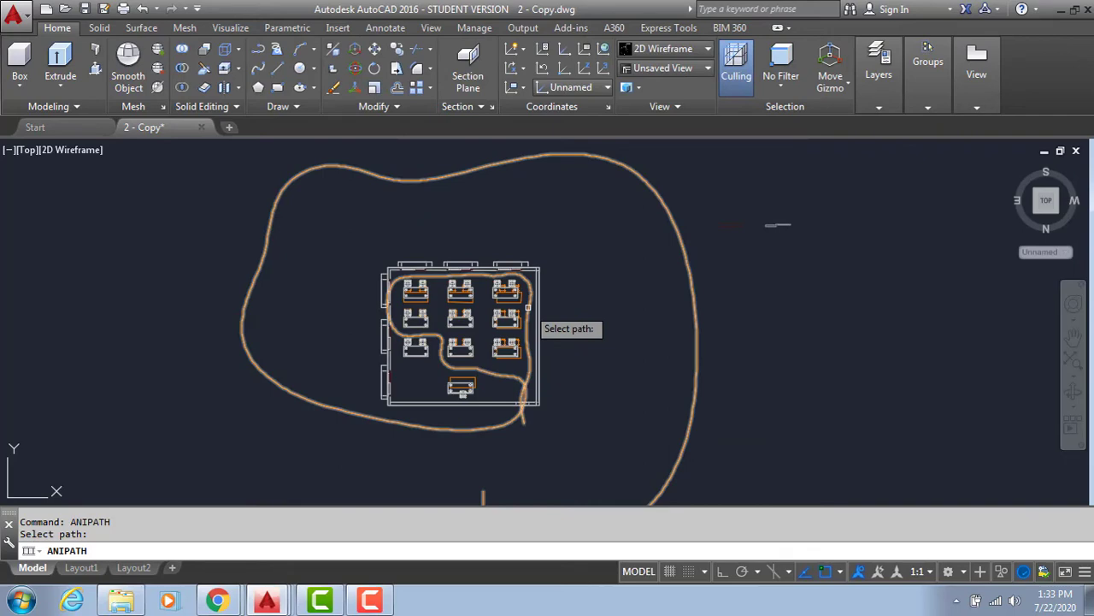
click(527, 307)
click(520, 318)
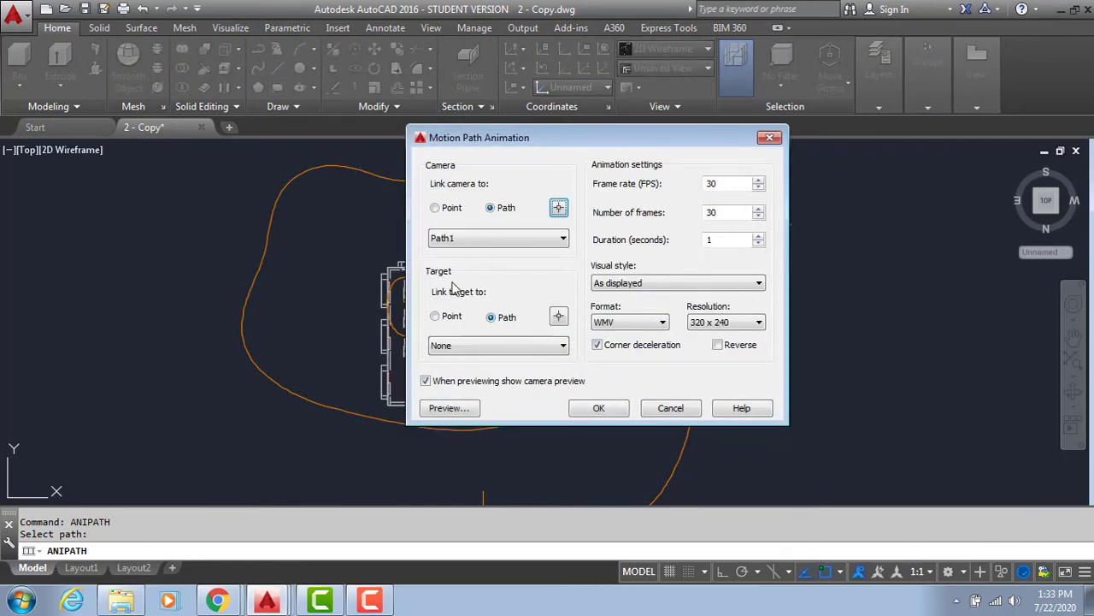
Aim the camera at a target point on a desk corner and set the duration to 30 seconds
click(452, 318)
click(558, 317)
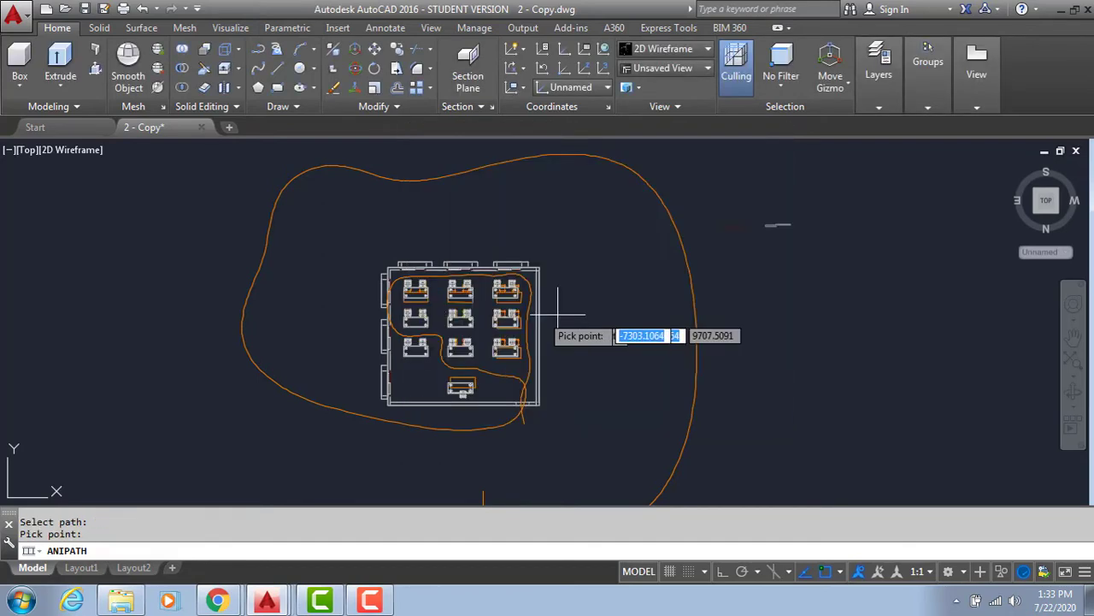
scroll(466, 368, up, 3)
scroll(526, 279, up, 2)
scroll(526, 278, up, 4)
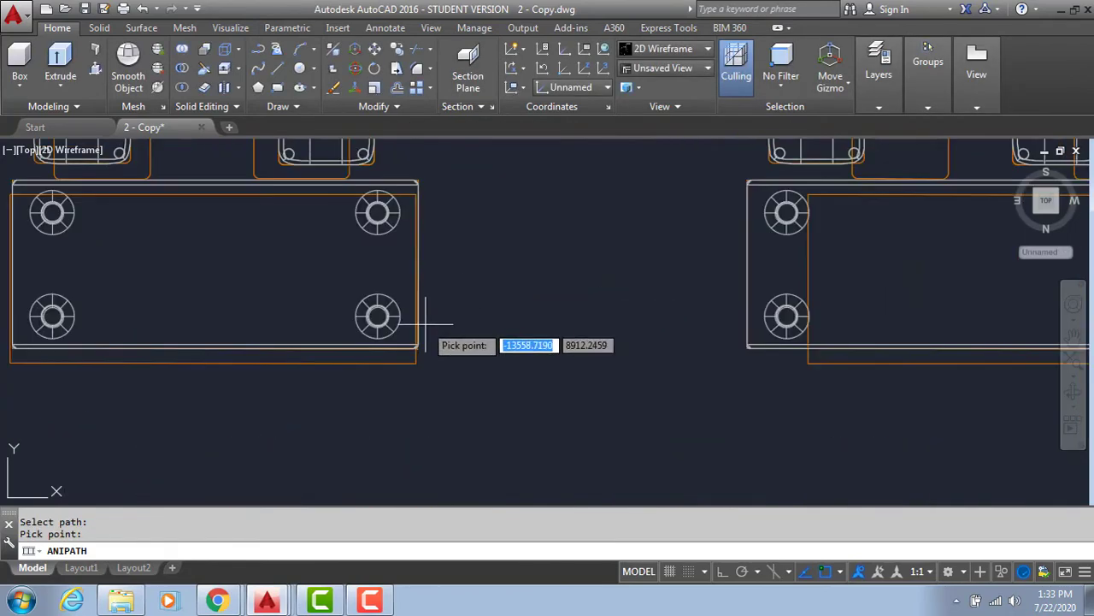
click(417, 349)
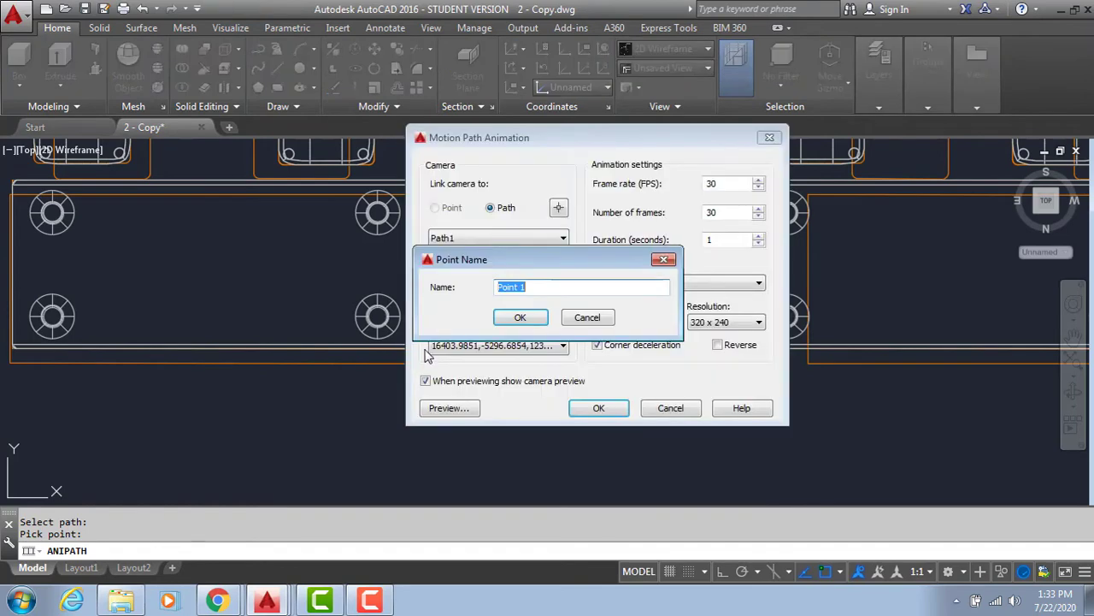
click(521, 317)
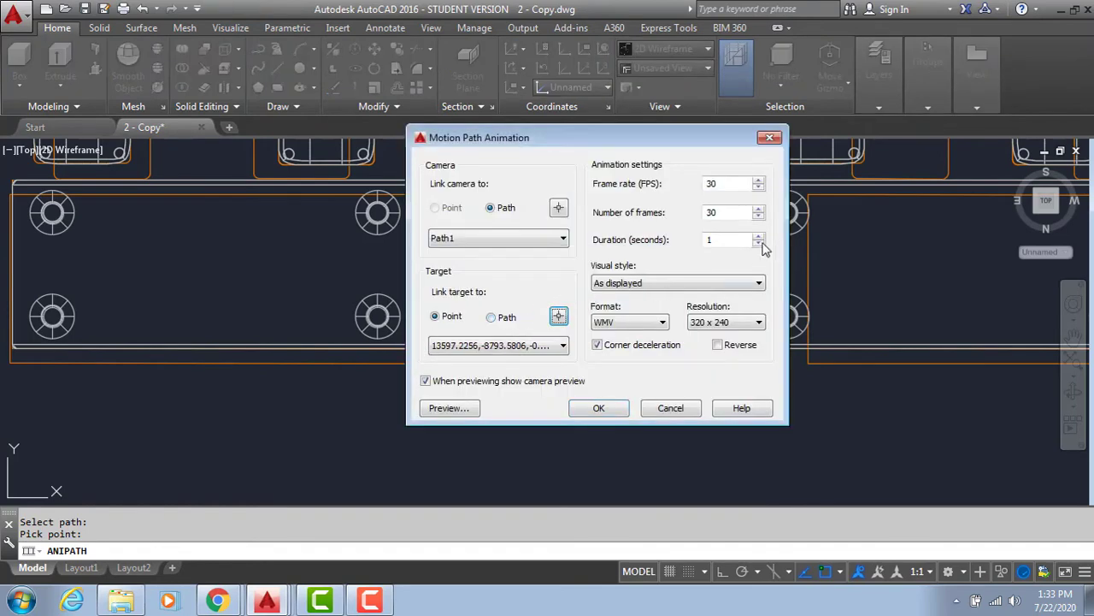
drag(745, 242, 673, 242)
text(30)
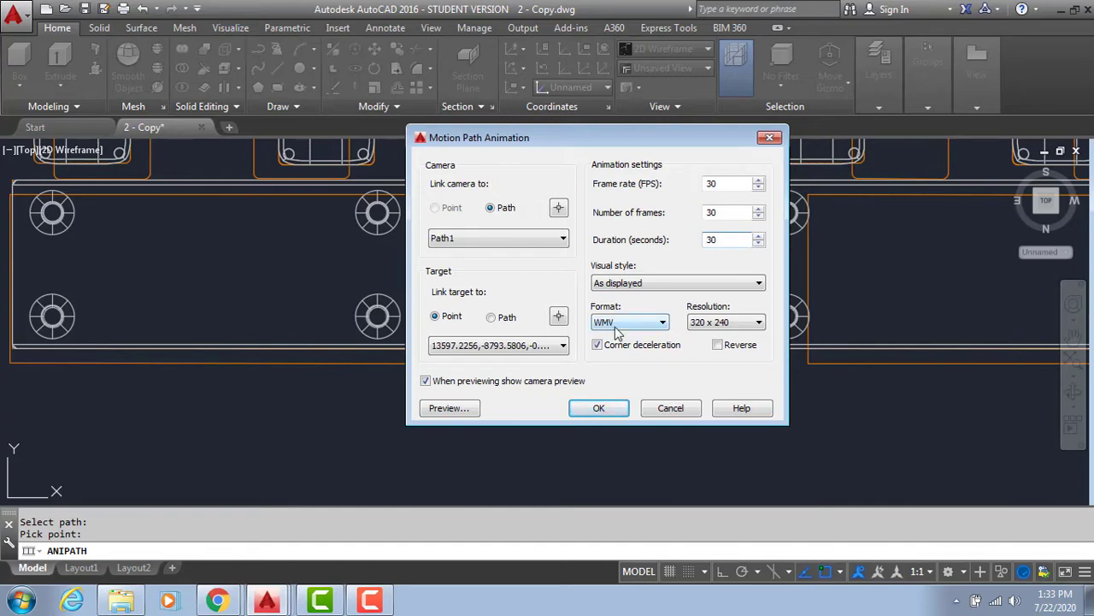
Preview the camera walkthrough between the desks, then close the preview and the Motion Path Animation dialog
click(449, 409)
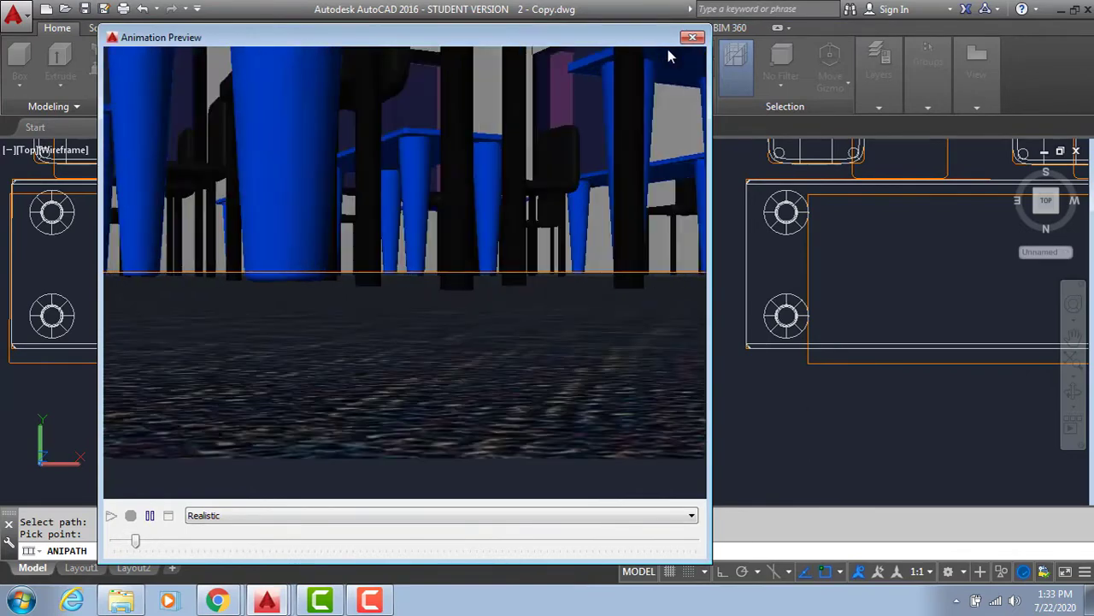
click(692, 39)
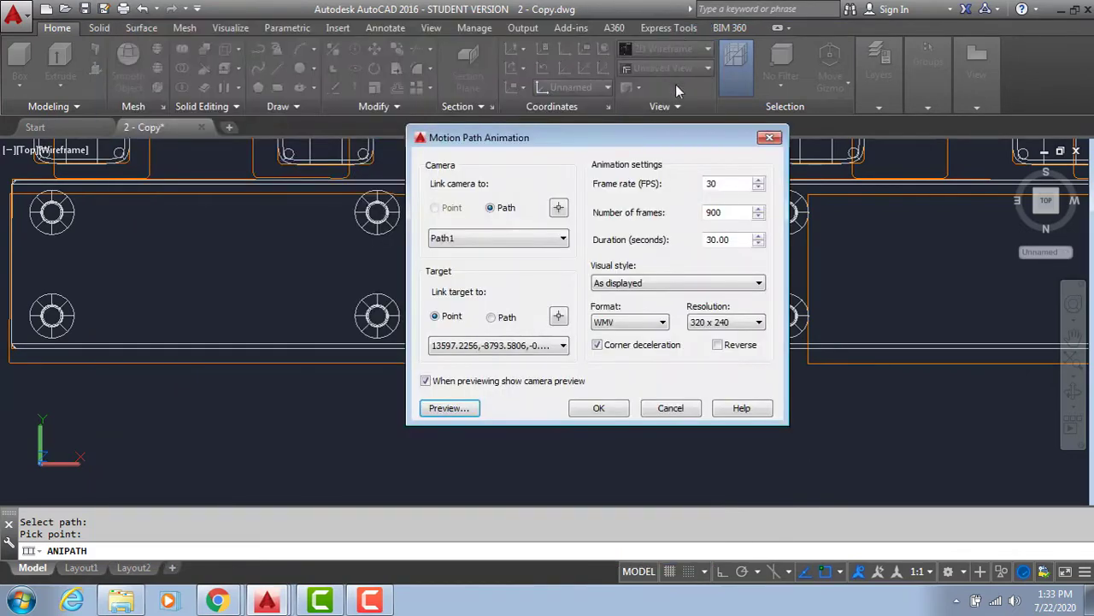
click(769, 139)
scroll(586, 288, down, 3)
Switch to an isometric view of the classroom and select the walkthrough spline
scroll(586, 288, down, 3)
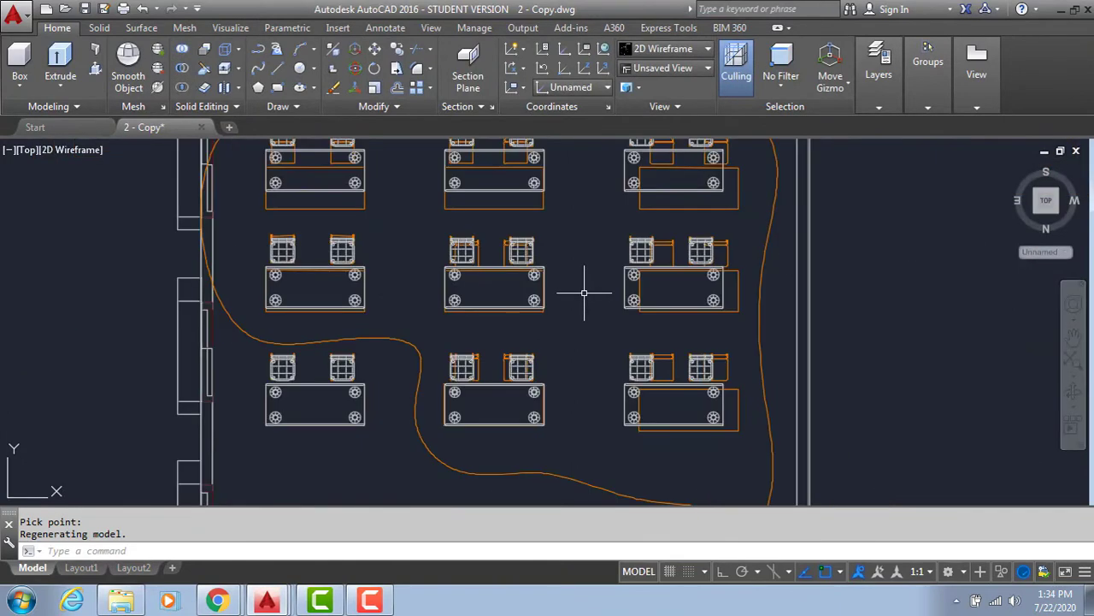
scroll(557, 341, down, 2)
scroll(558, 340, down, 4)
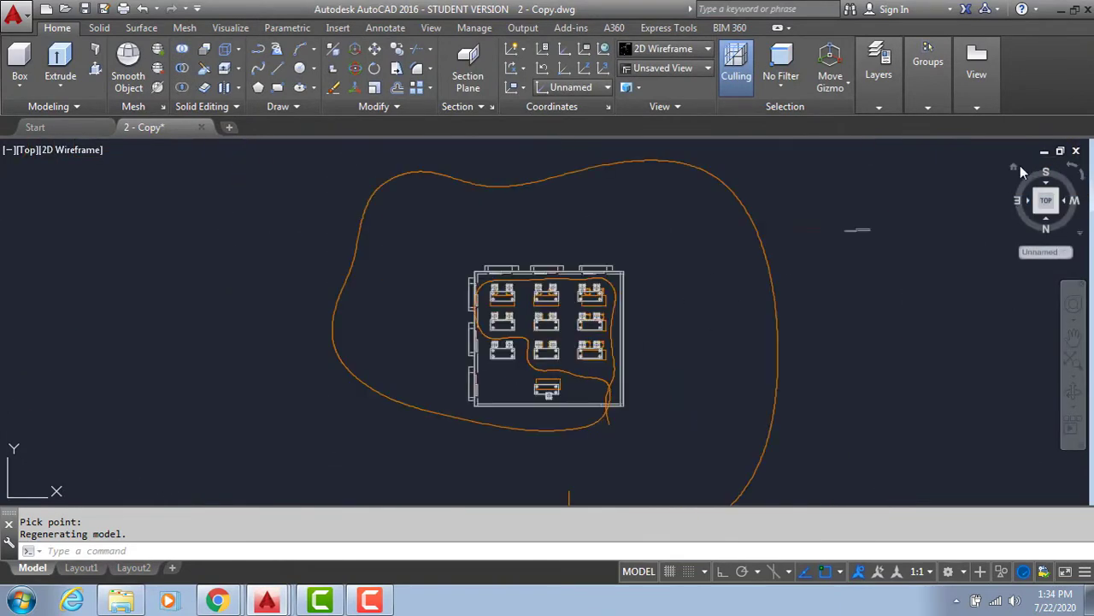
click(1014, 169)
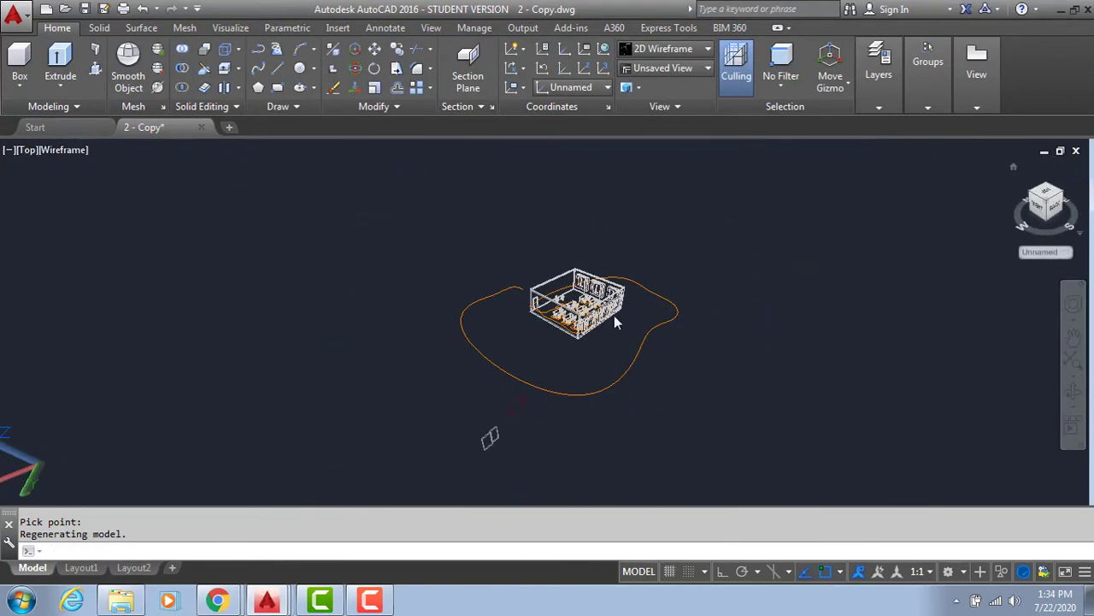
click(652, 331)
Move the spline straight up in +Z with Ortho on, checking height from a front elevation
scroll(652, 324, up, 2)
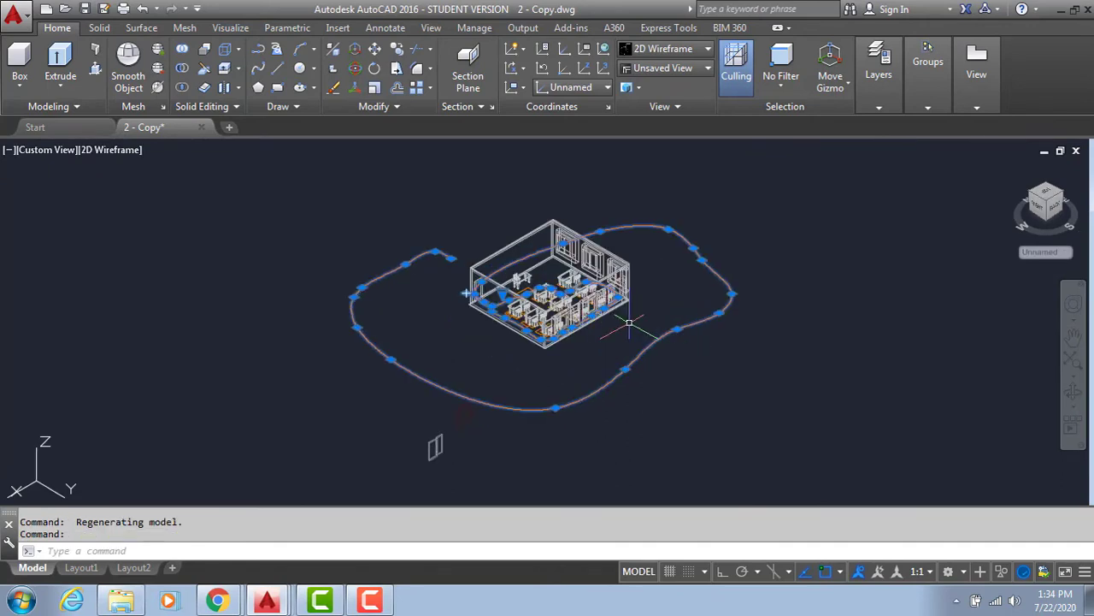
scroll(650, 316, up, 2)
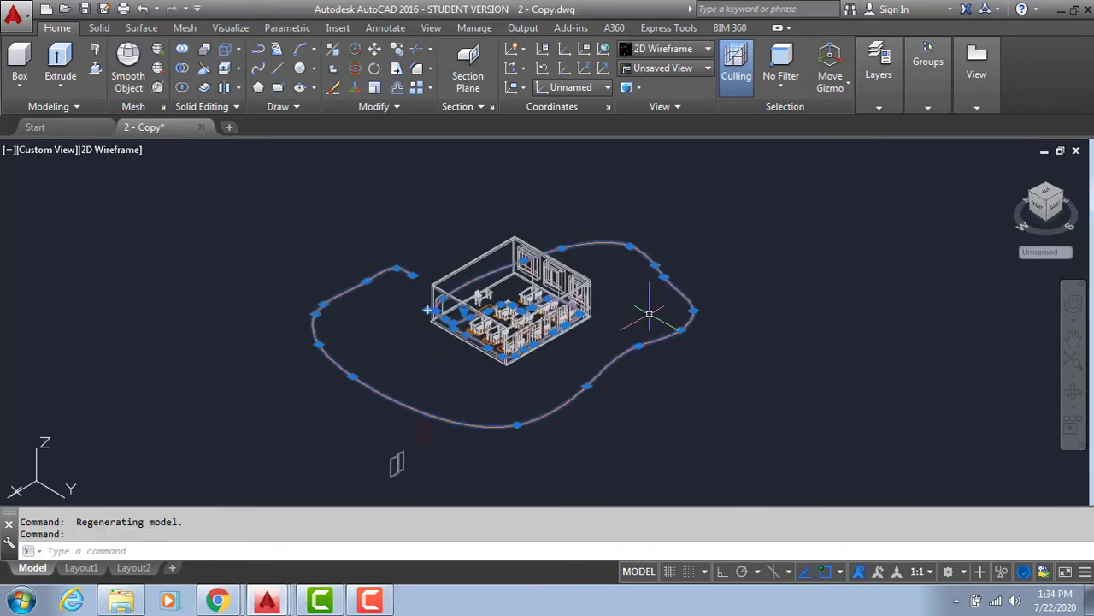
text(m)
key(Return)
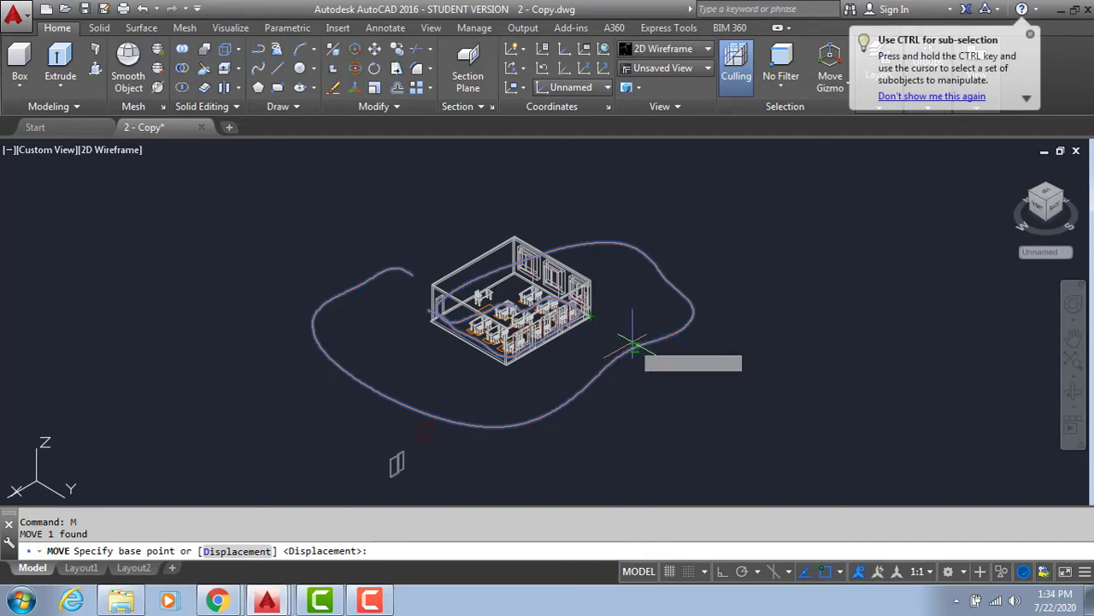
click(633, 347)
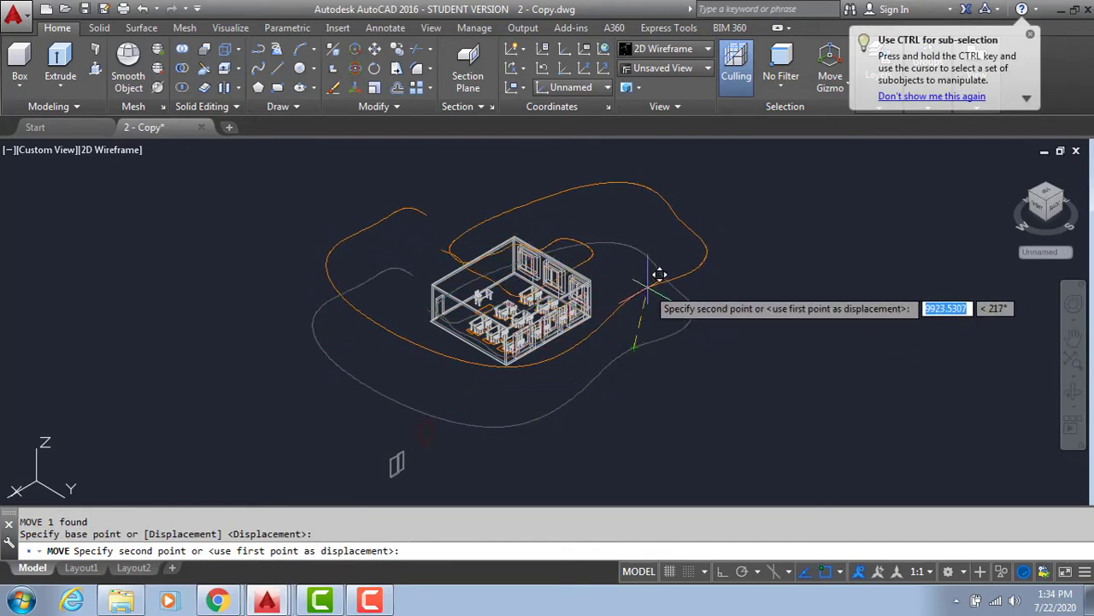
key(F8)
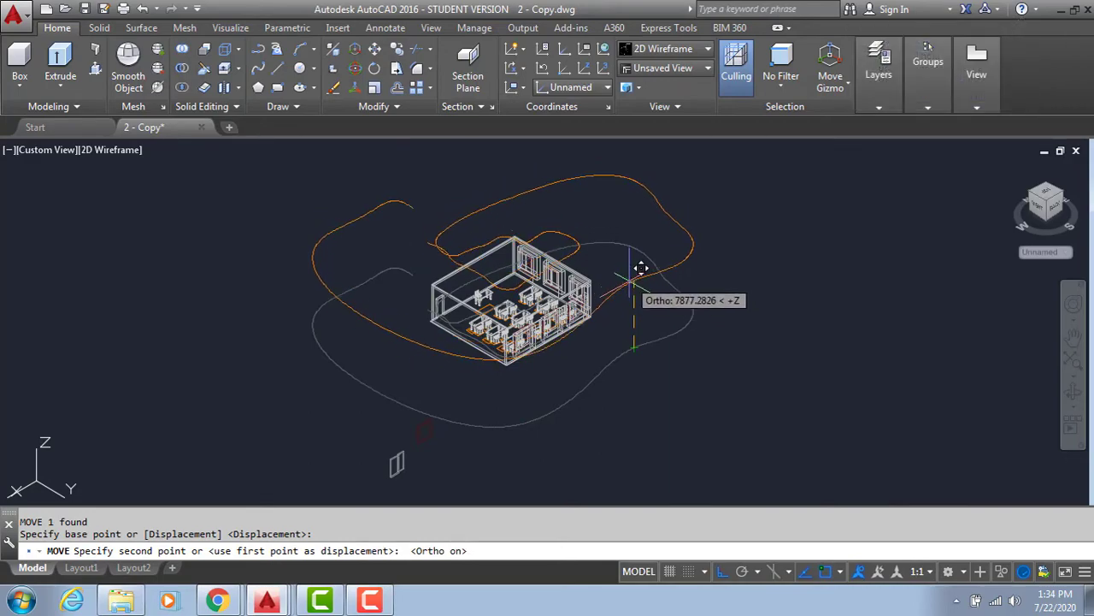
scroll(640, 275, up, 4)
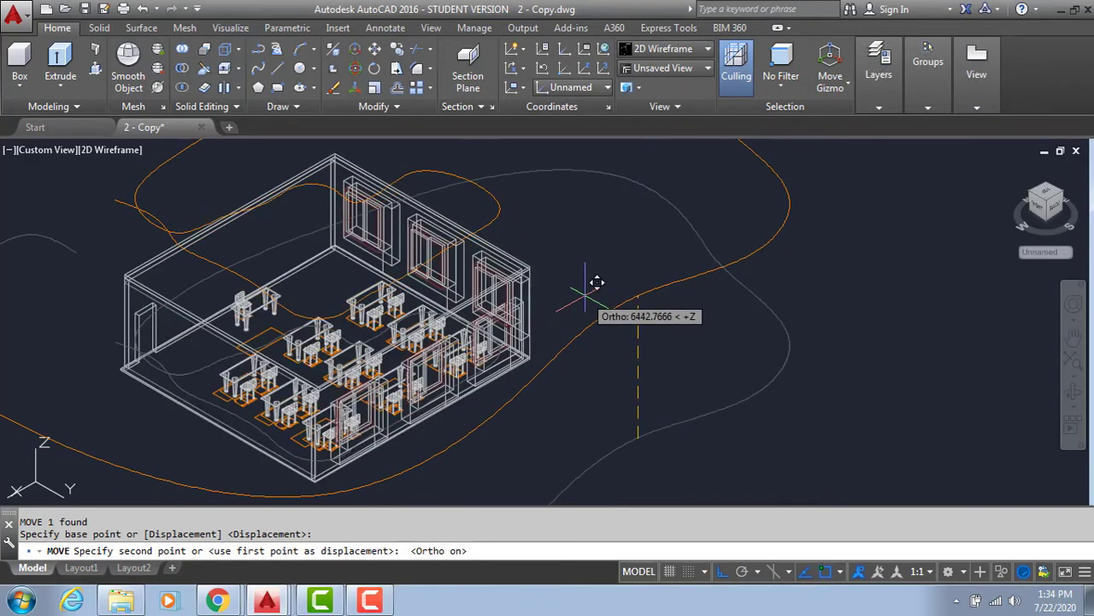
mouse_move(597, 282)
shift+middle_down()
mouse_move(542, 271)
mouse_move(540, 244)
shift+middle_up()
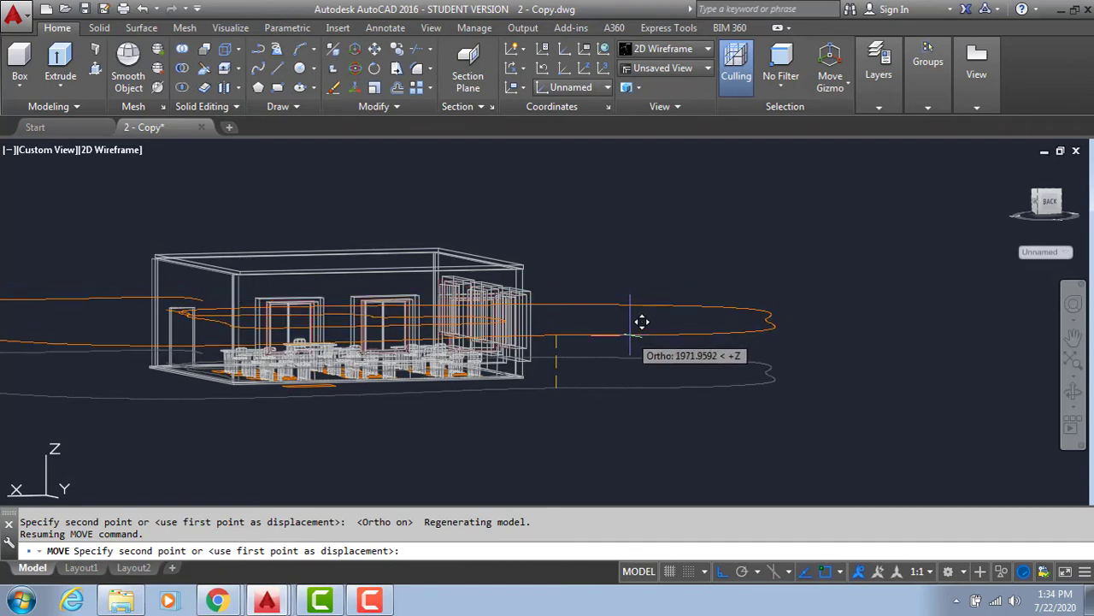
click(630, 335)
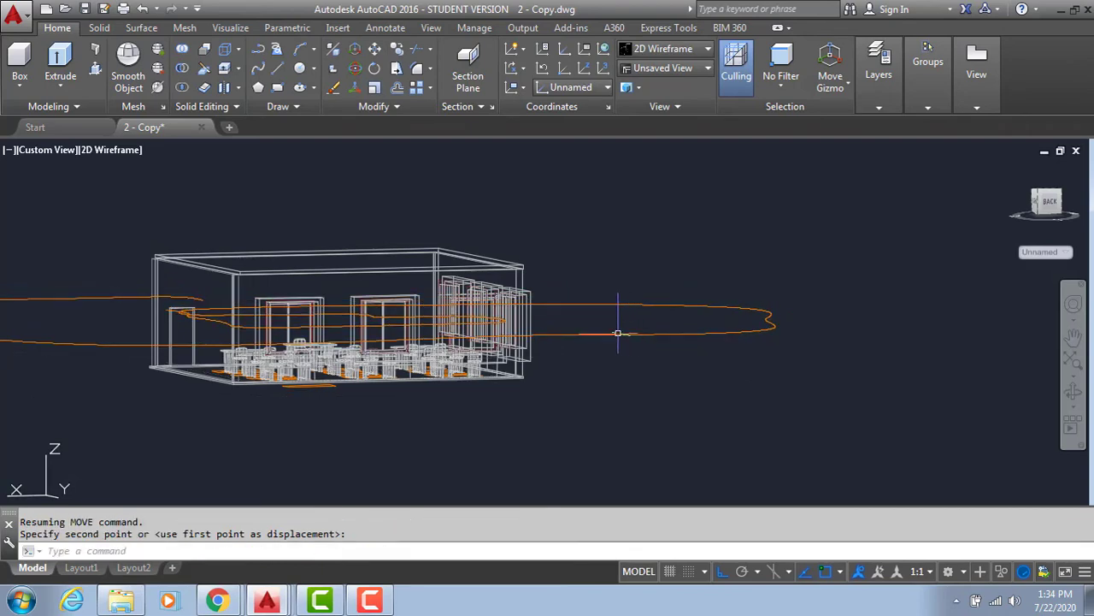
shift+middle_drag(618, 334, 557, 345)
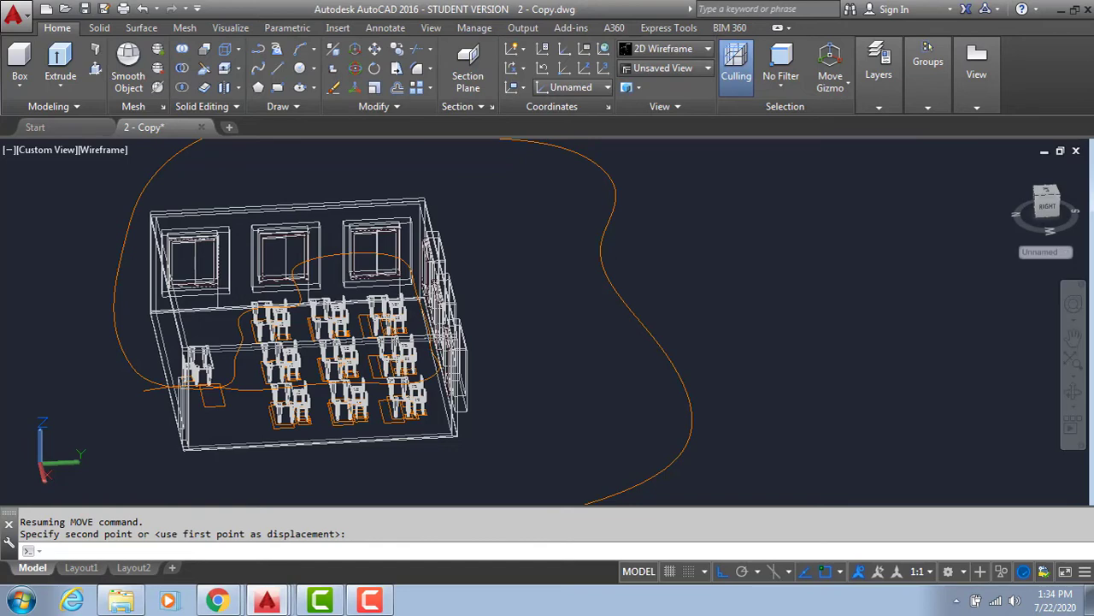
Start a new motion path animation with the raised spline as camera path Path1
shift+middle_drag(556, 342, 562, 230)
text(ani)
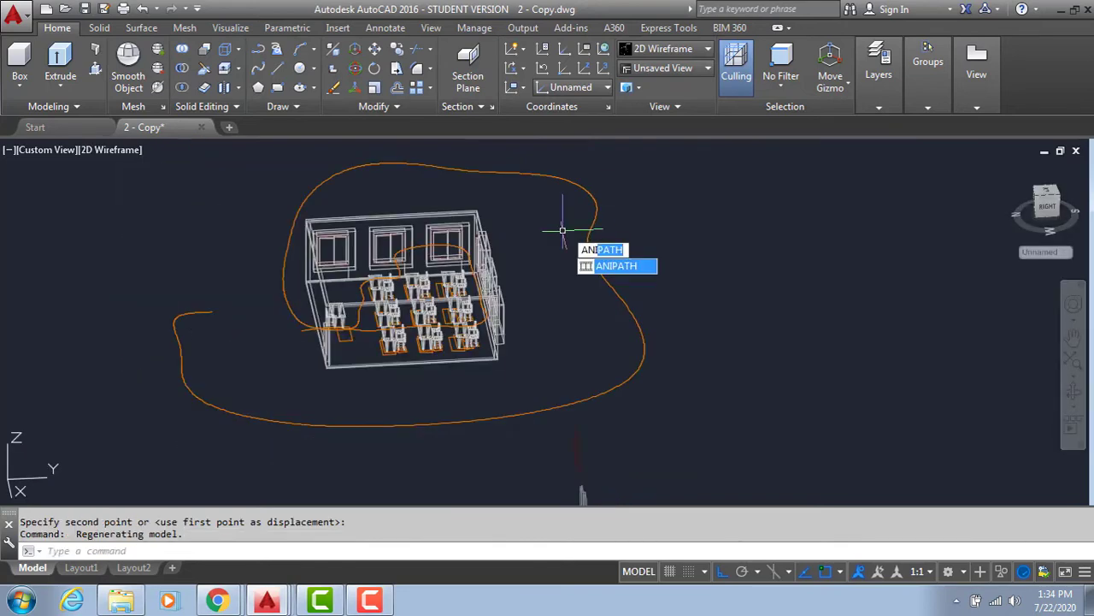
key(Return)
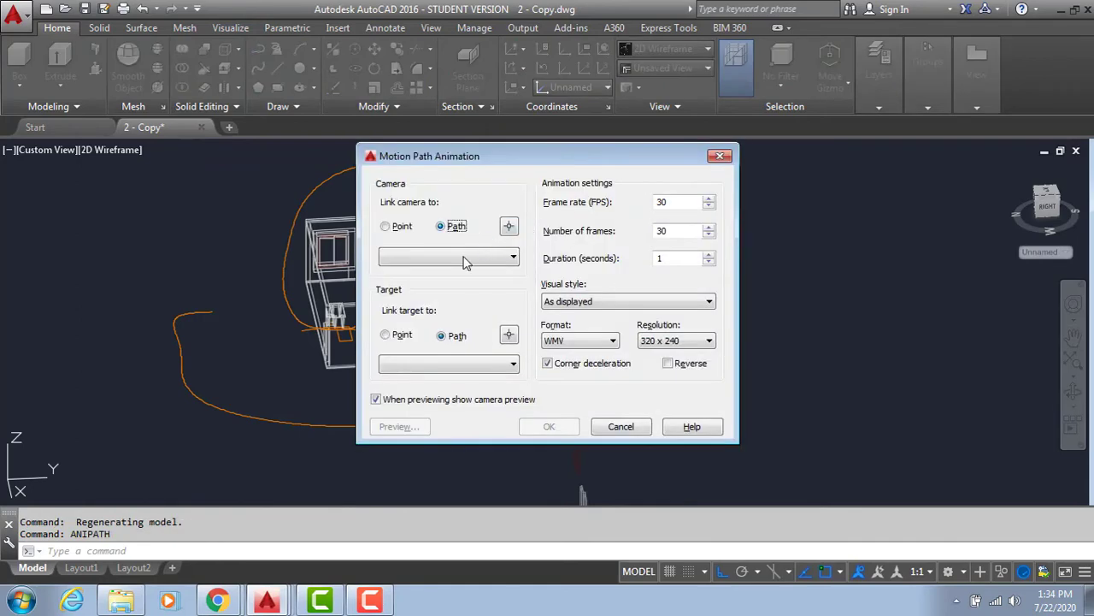
click(509, 225)
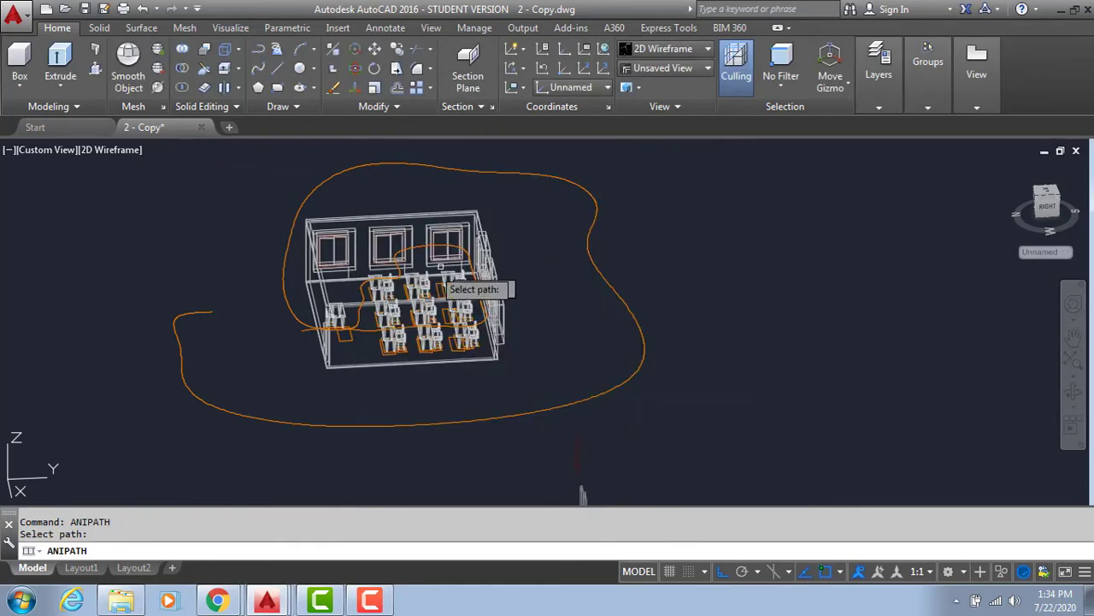
click(295, 399)
click(516, 321)
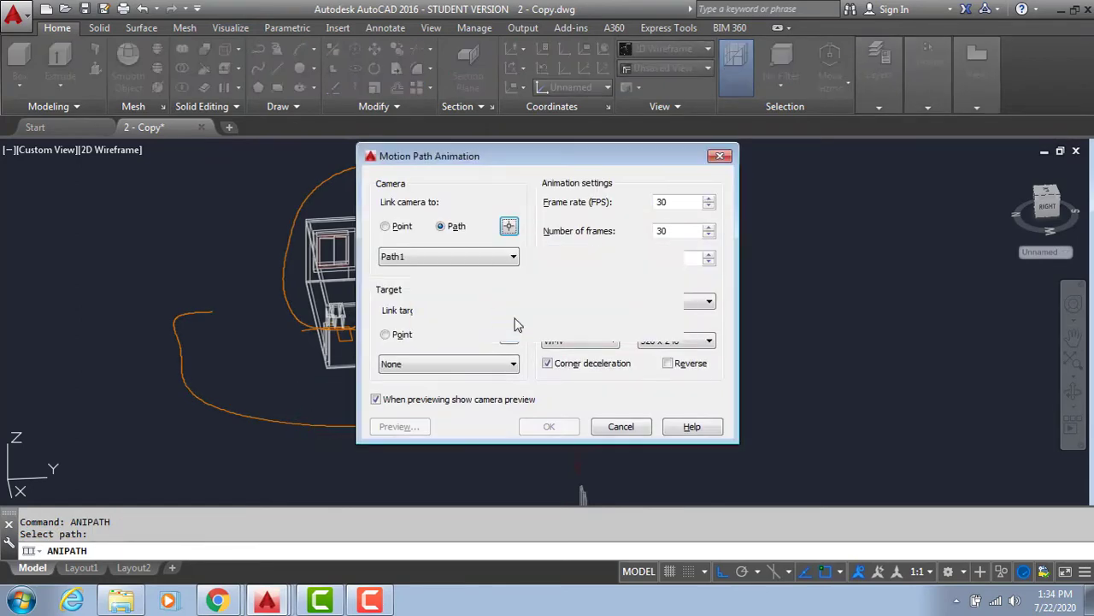
Set the camera target to a point picked on a chair
click(421, 342)
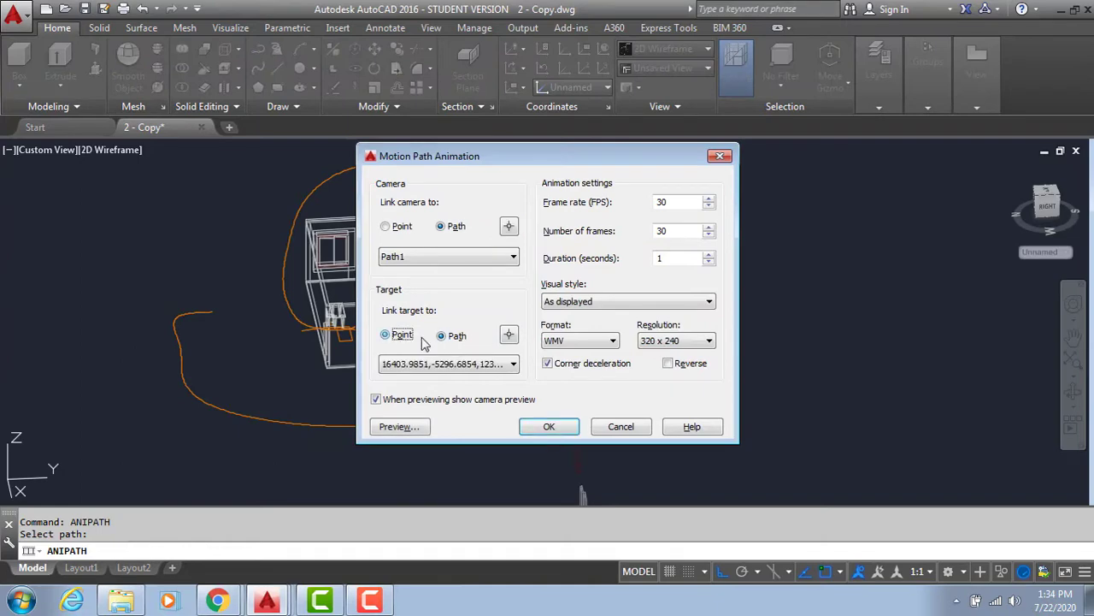
click(509, 336)
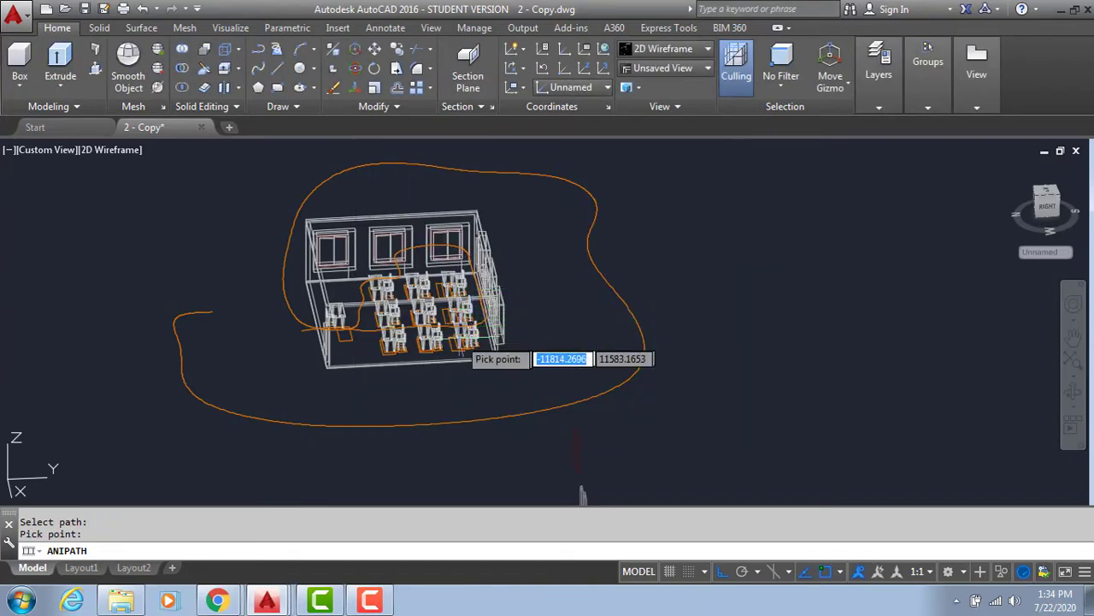
shift+middle_drag(581, 495, 752, 487)
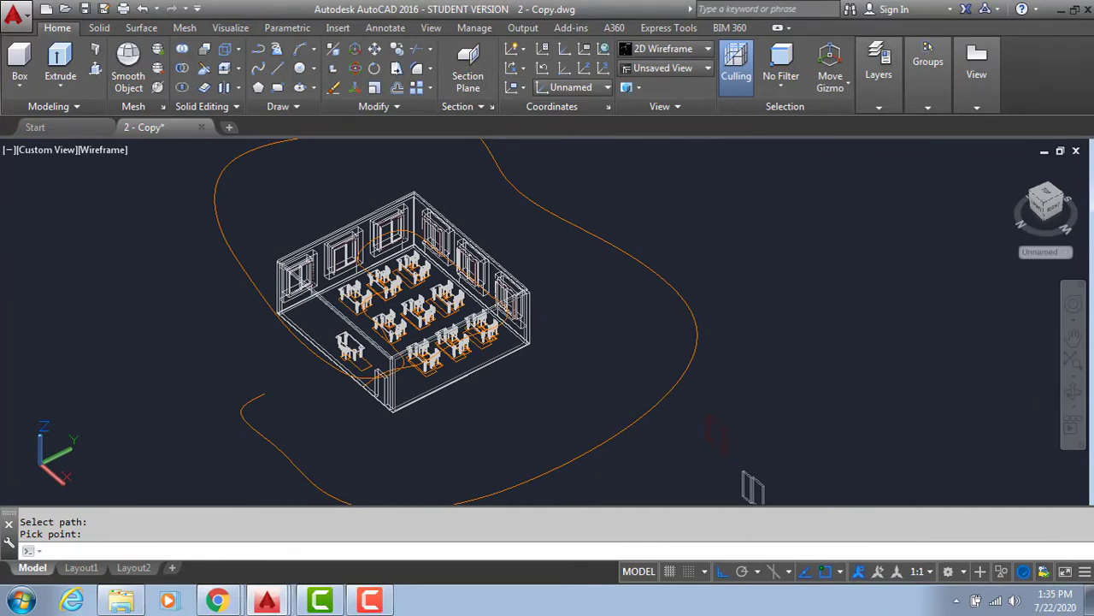
scroll(397, 175, up, 4)
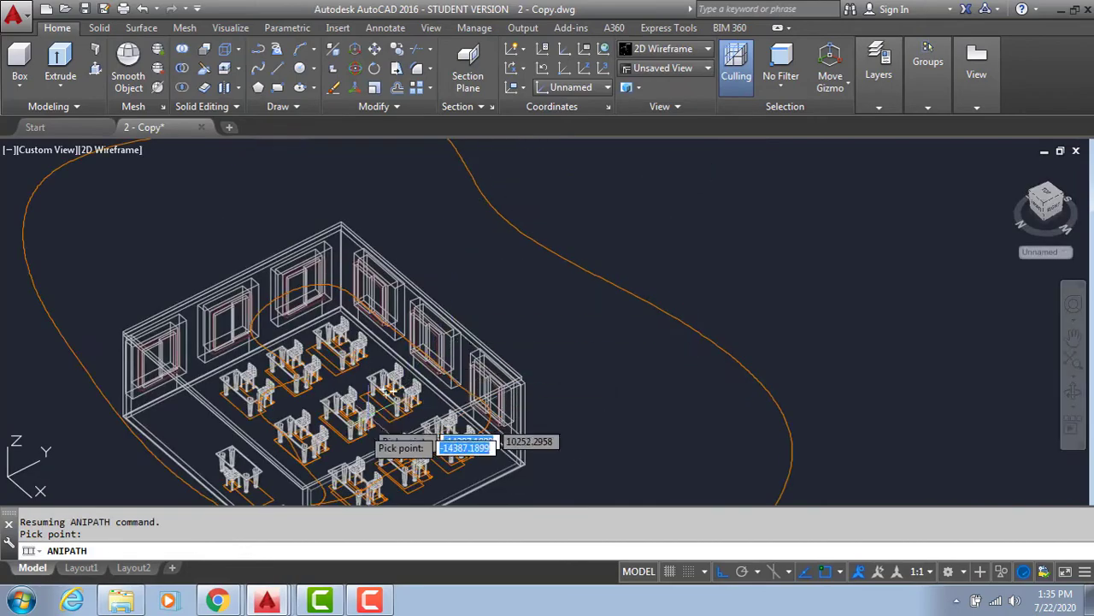
scroll(364, 428, up, 3)
scroll(363, 425, up, 2)
scroll(368, 391, up, 2)
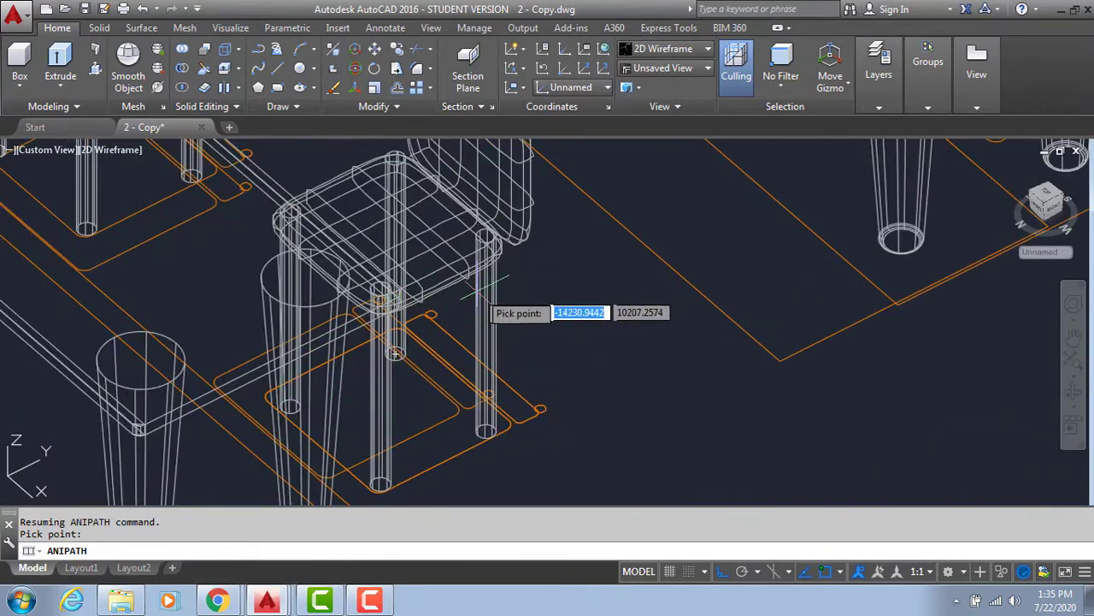
shift+middle_drag(462, 299, 438, 306)
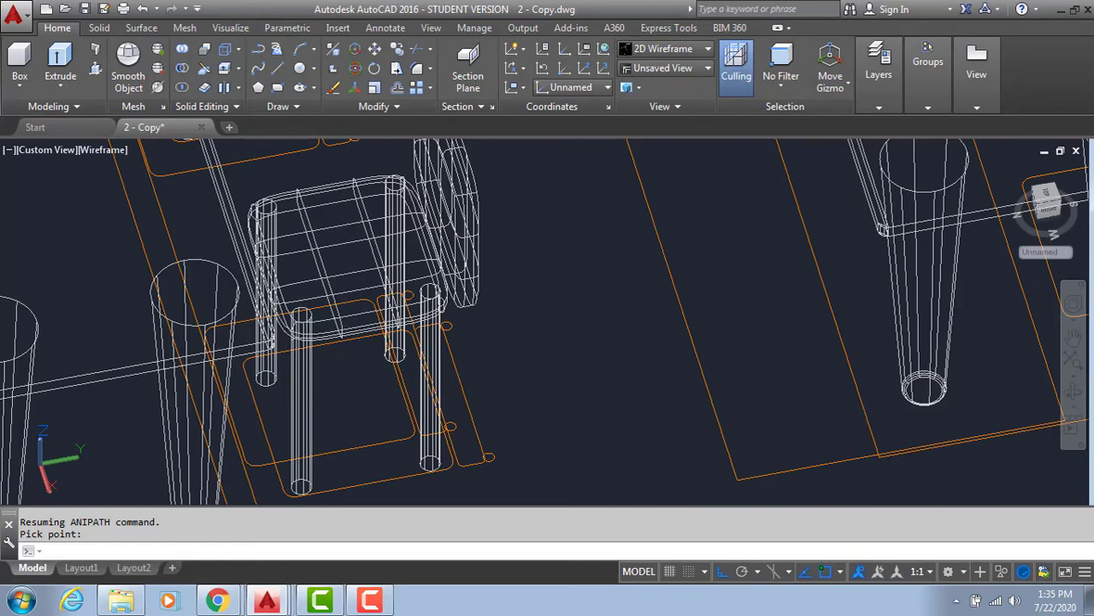
click(267, 340)
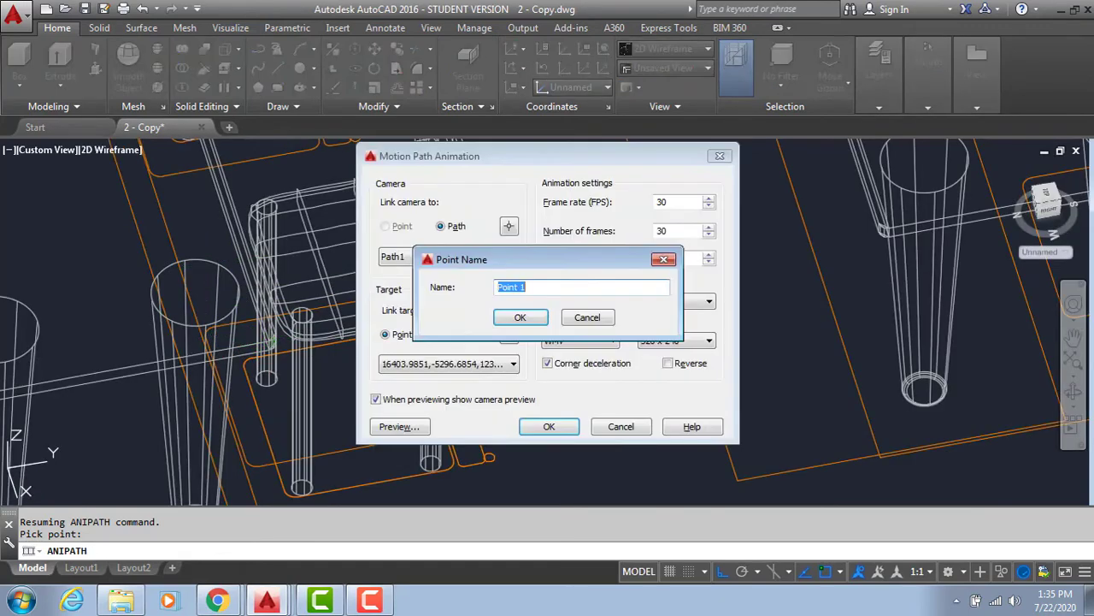
Name the target Point 1 and preview the Path1 walkthrough twice, reselecting the Duration value between runs
click(520, 319)
click(410, 431)
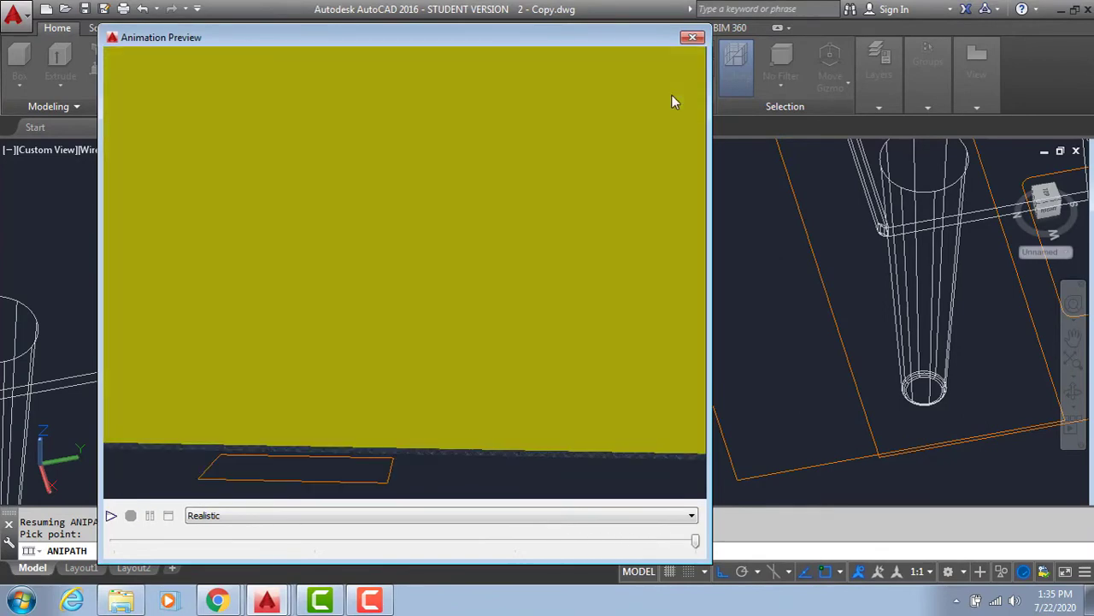
click(693, 37)
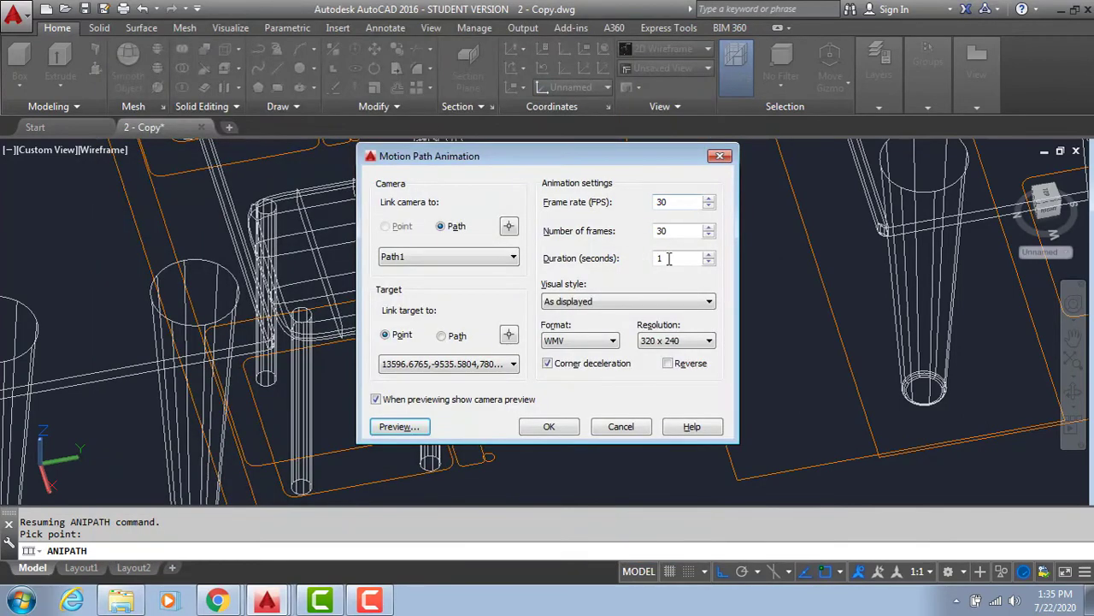
double_click(675, 257)
click(418, 431)
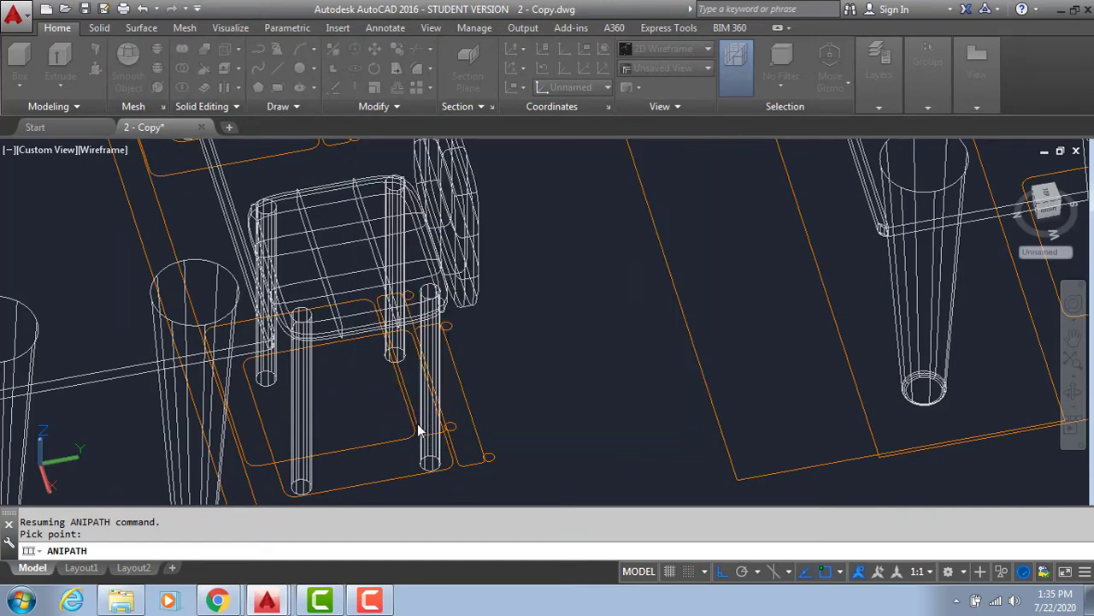
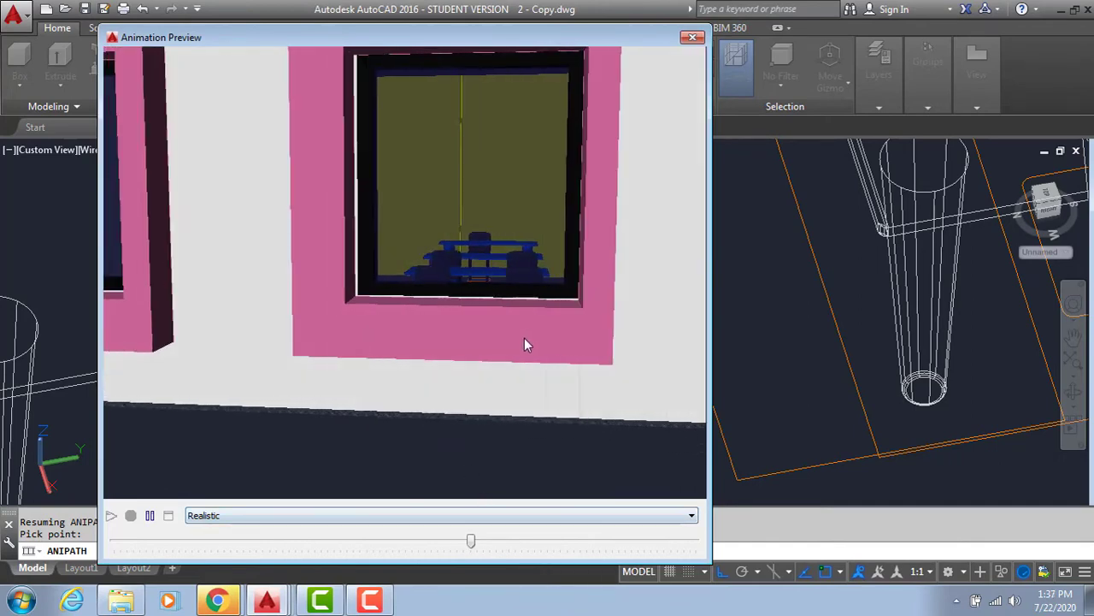
Bring up the classroom render window and look over the rendered image
click(272, 601)
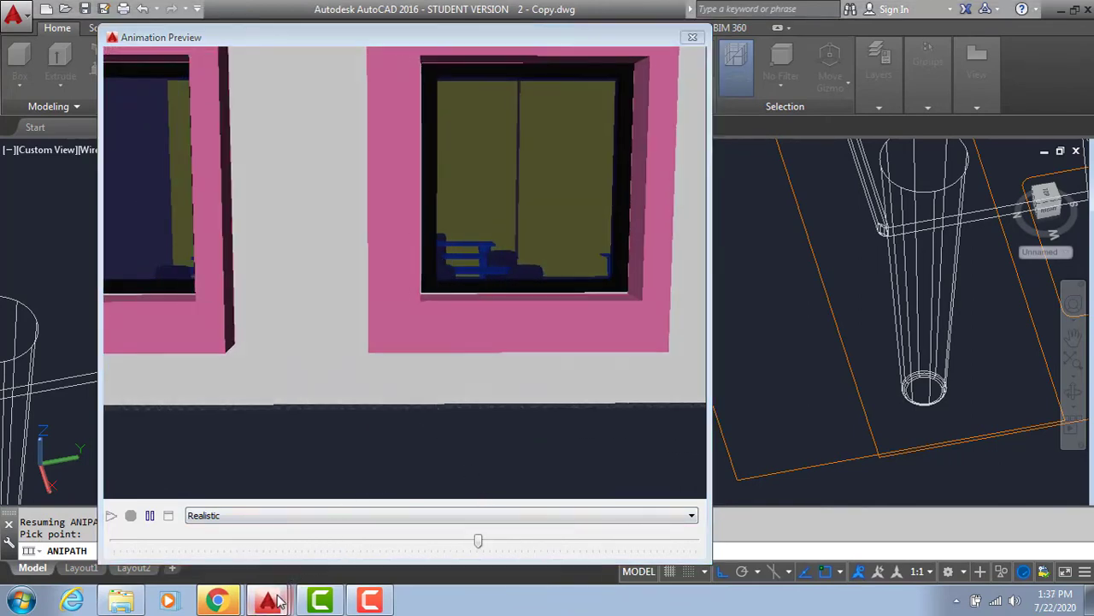
click(264, 547)
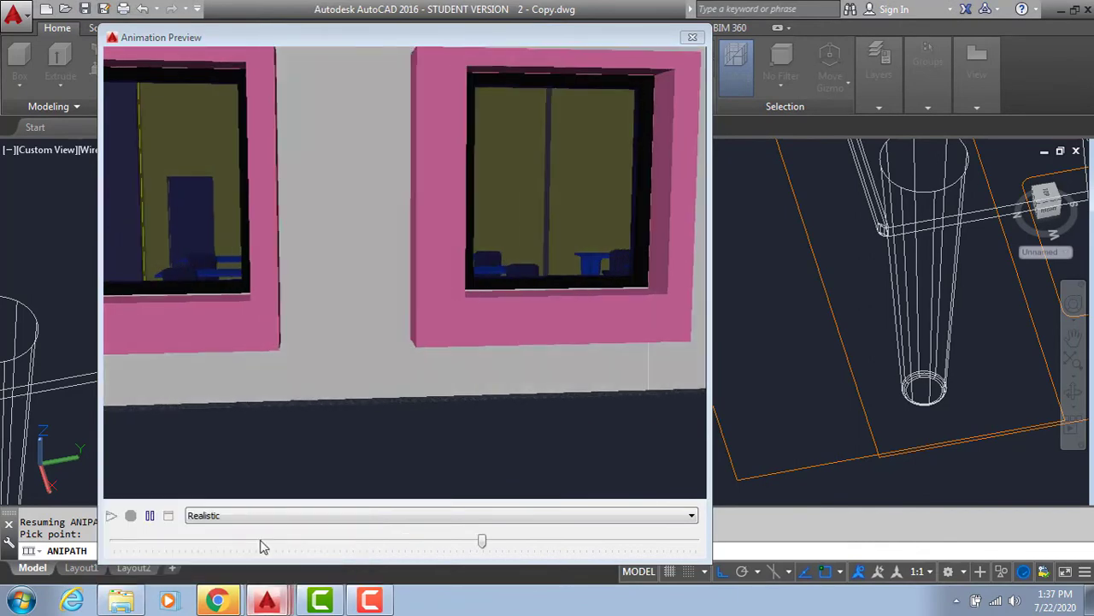
scroll(556, 306, up, 2)
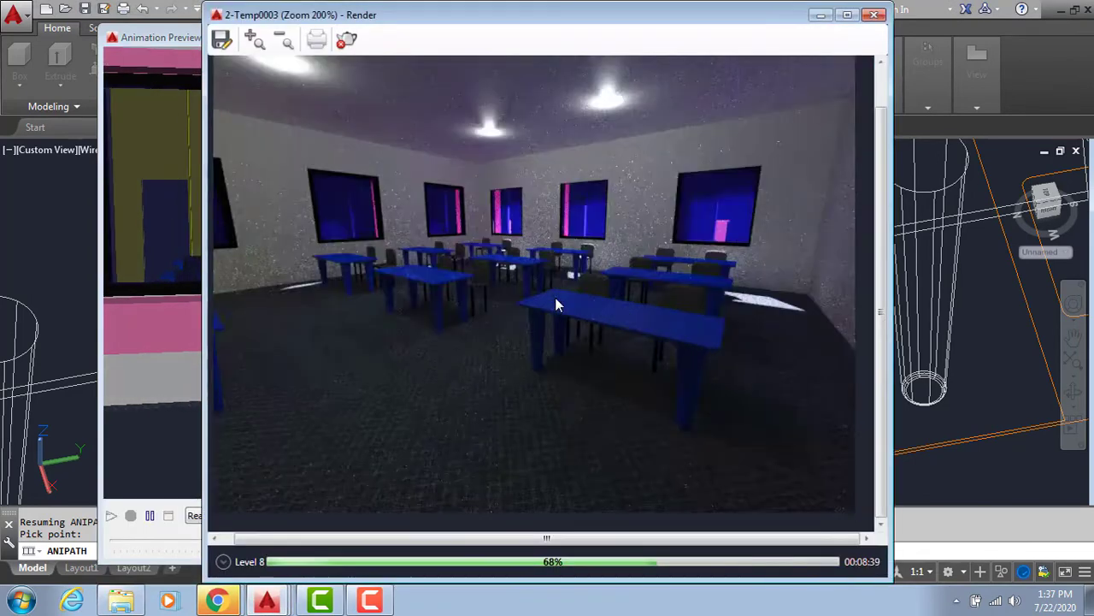
scroll(555, 304, up, 1)
scroll(556, 305, down, 1)
scroll(643, 339, down, 1)
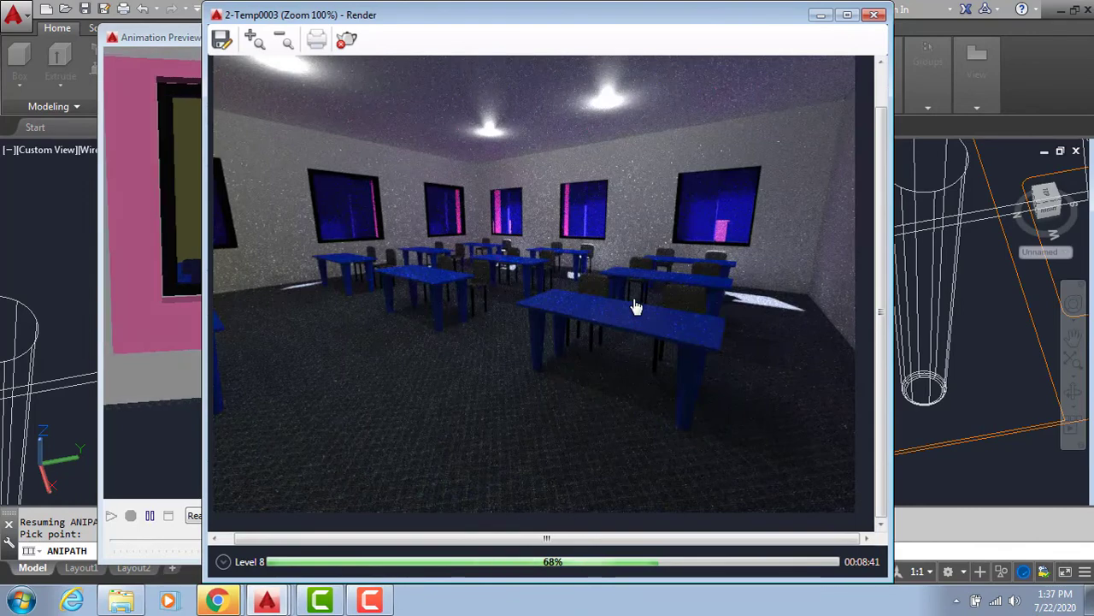
scroll(547, 423, up, 1)
scroll(516, 360, up, 1)
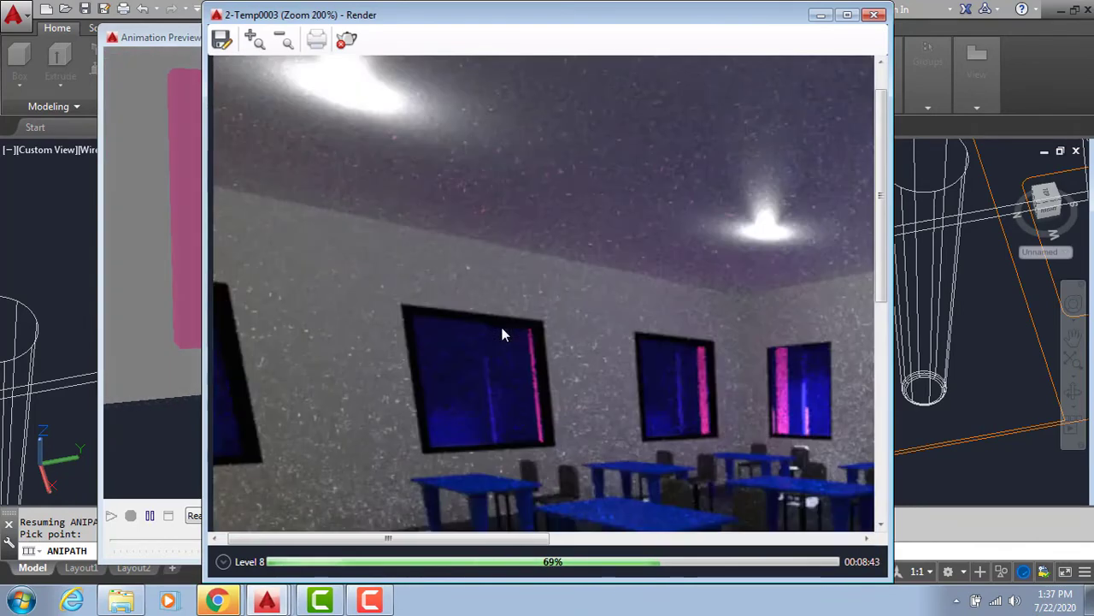
drag(553, 414, 522, 310)
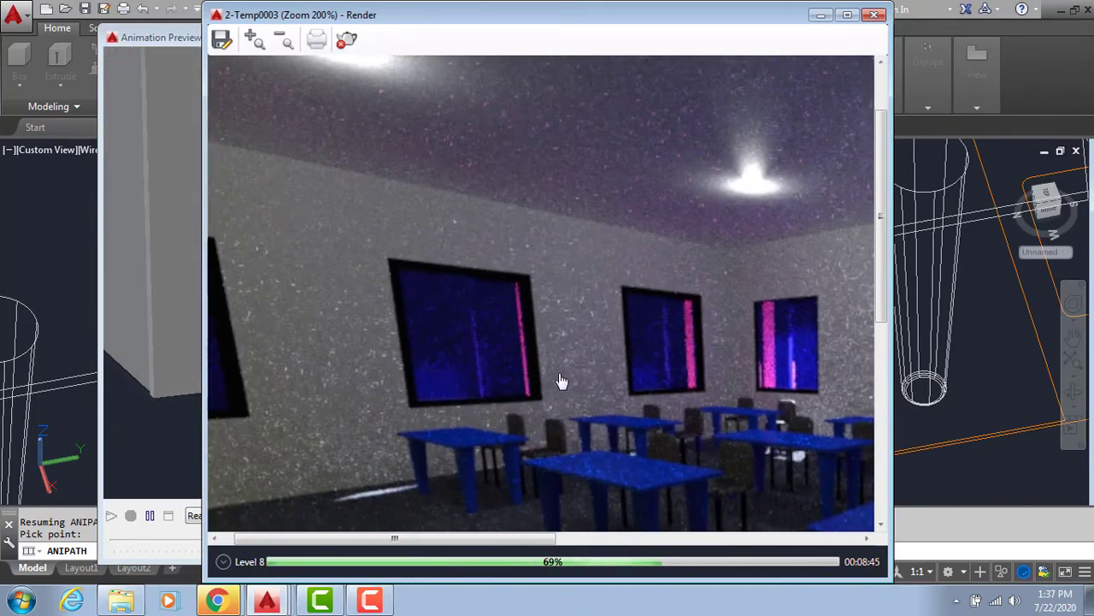
drag(559, 381, 505, 298)
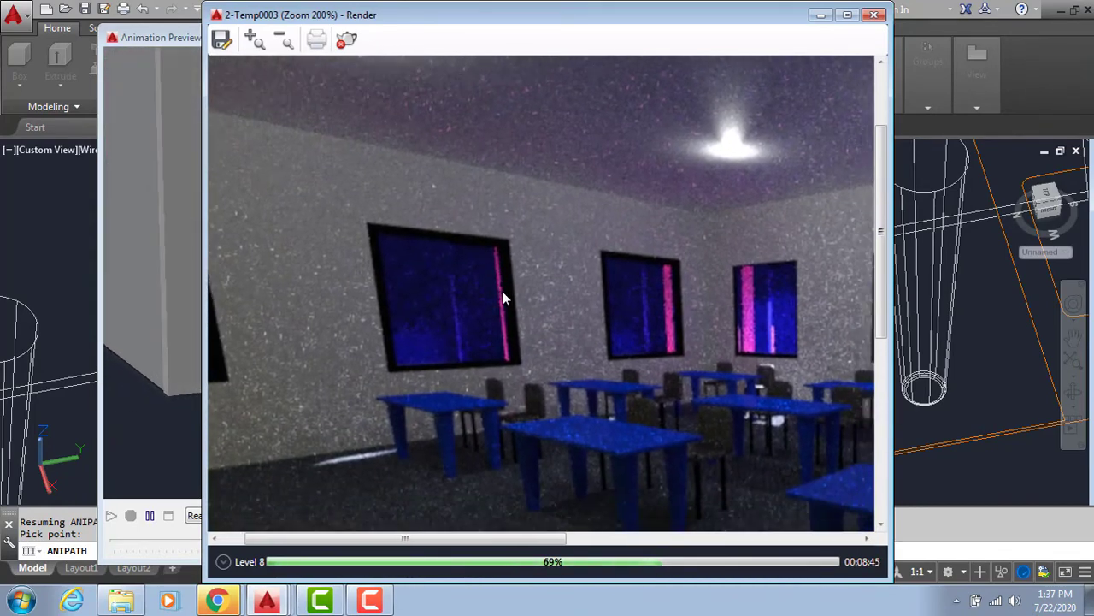
Minimize the render, scrub the Animation Preview toward its end, and close it
click(819, 16)
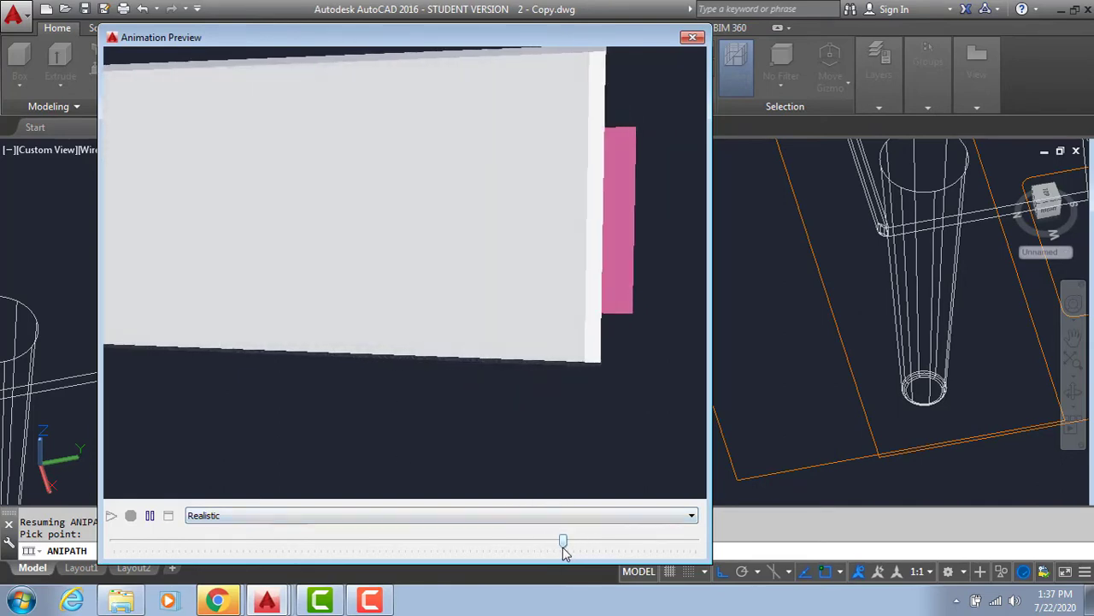
drag(590, 551, 706, 556)
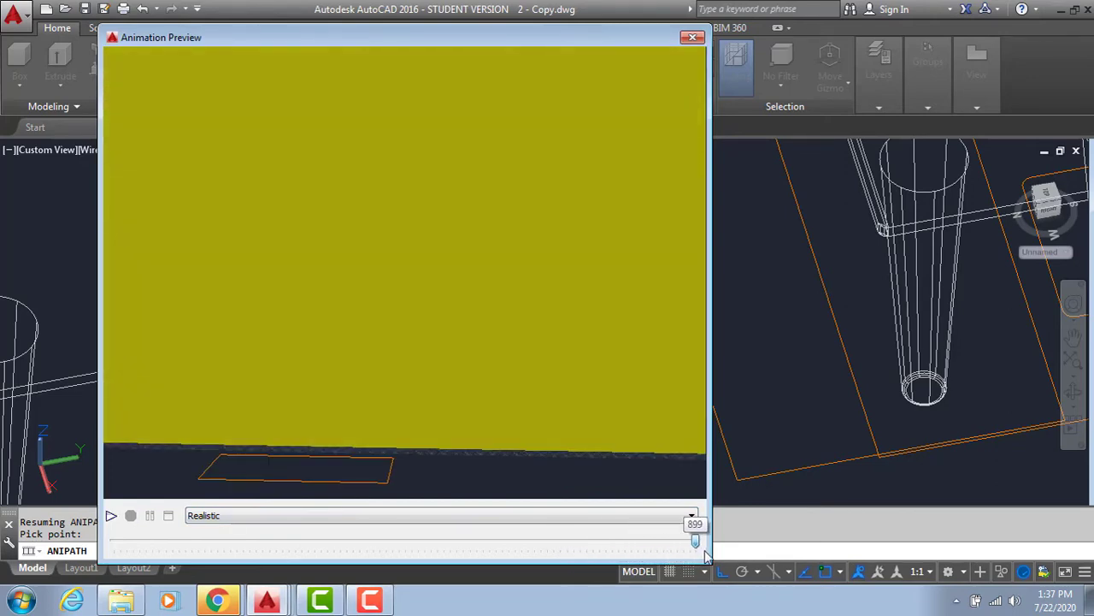
click(693, 36)
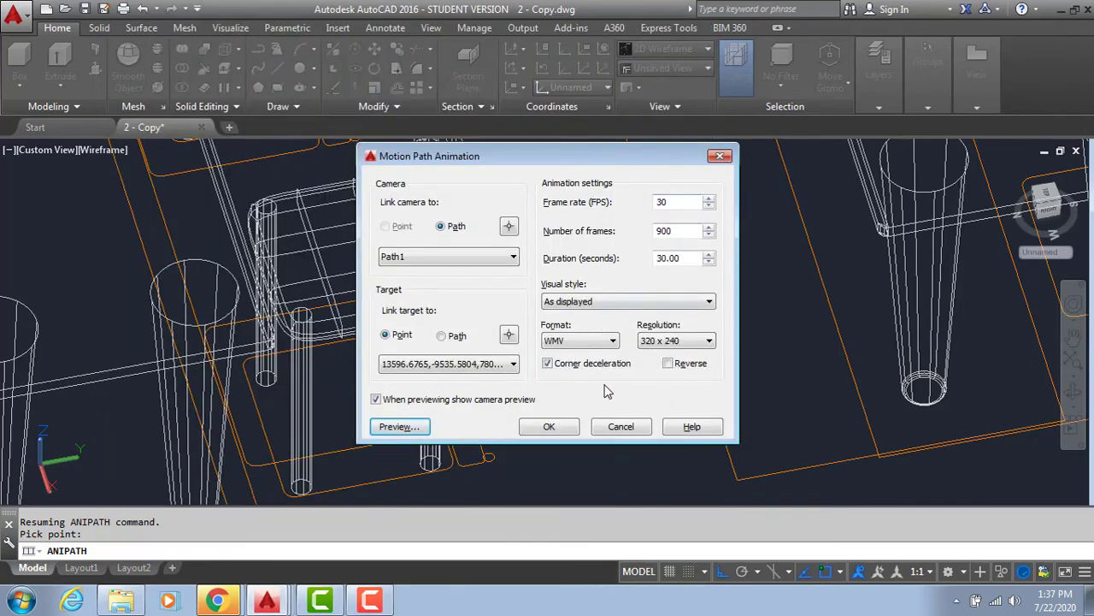
Close the Motion Path Animation dialog and view the classroom and spline path from the Top view
click(720, 157)
scroll(696, 305, down, 5)
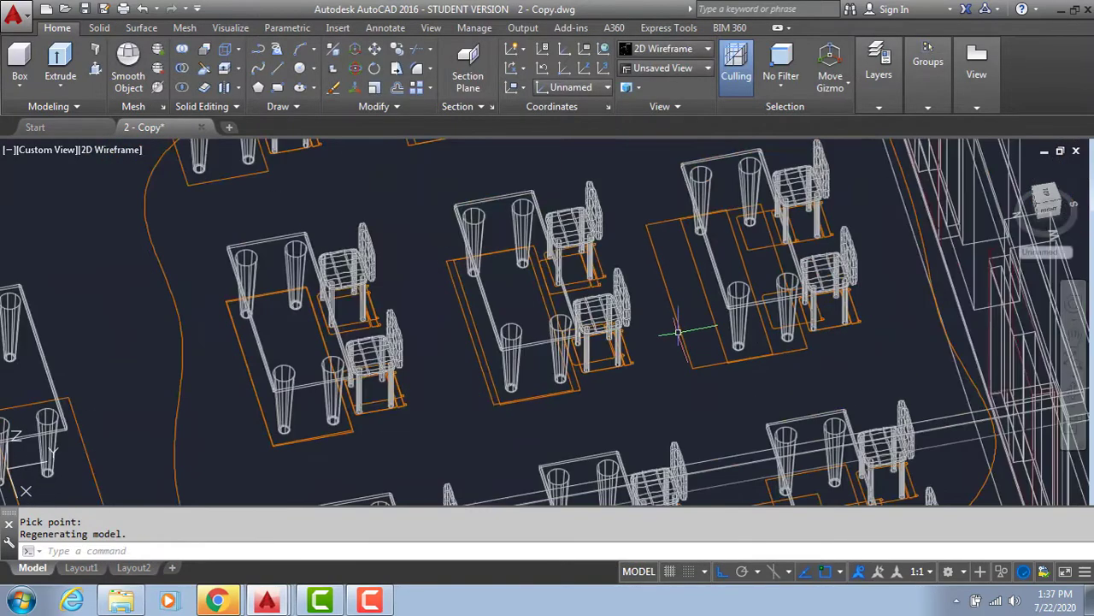
scroll(733, 330, down, 4)
middle_drag(648, 258, 638, 224)
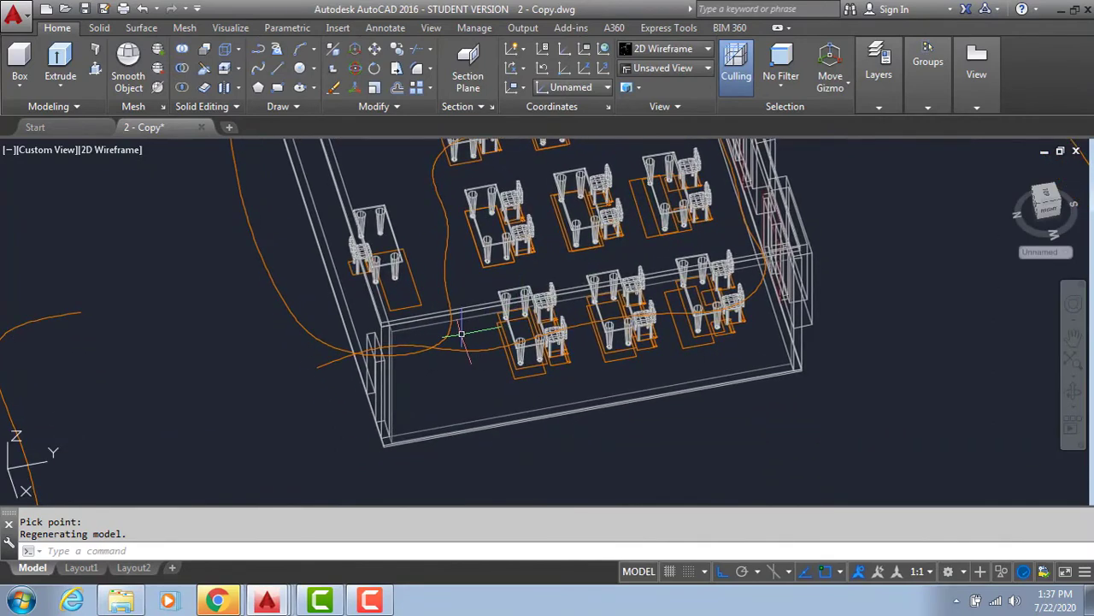
shift+middle_drag(413, 341, 538, 342)
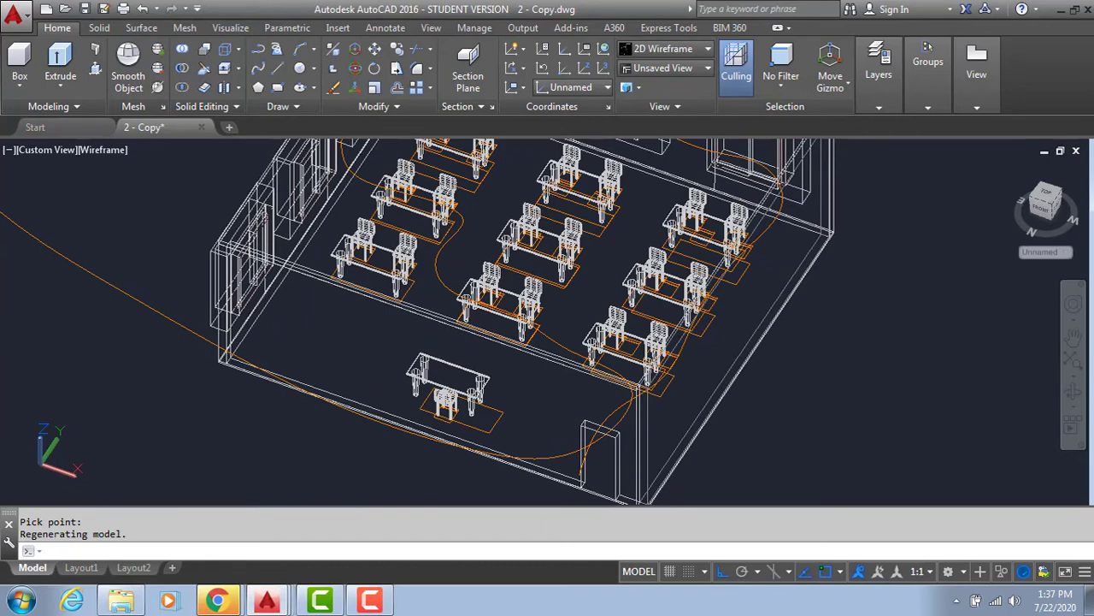
middle_drag(912, 348, 1052, 262)
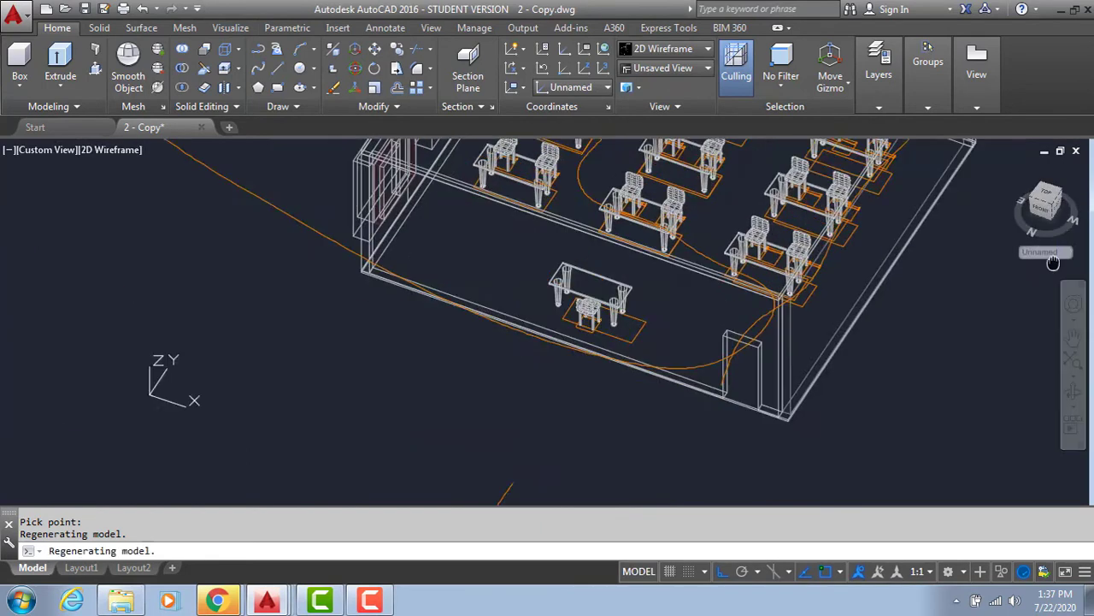
click(1052, 200)
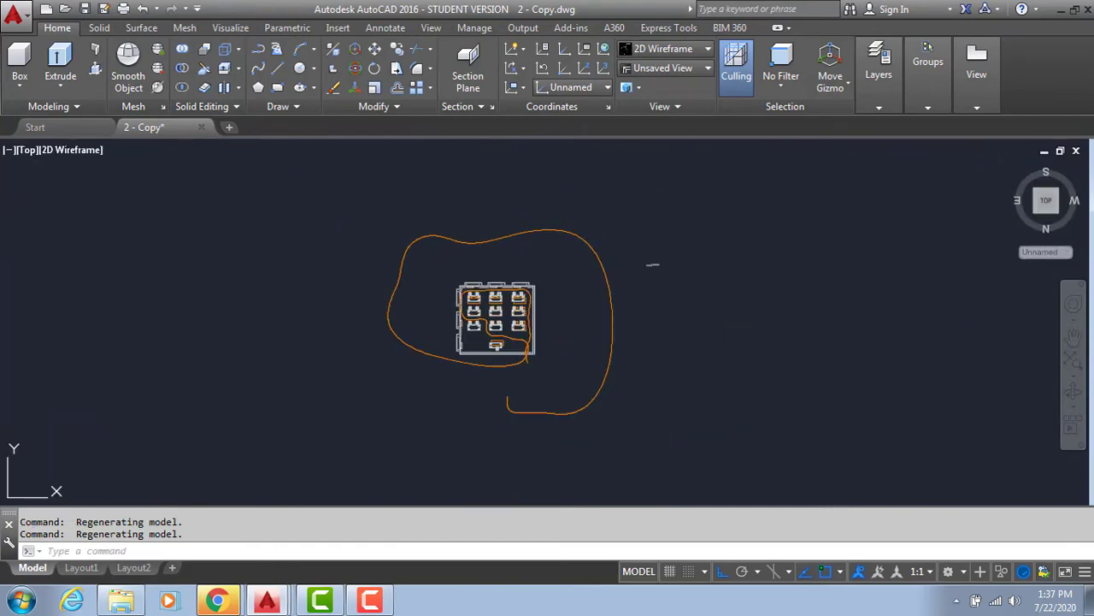
scroll(555, 345, up, 4)
Select the camera path spline and pull four of its fit points lower below the classroom
click(548, 336)
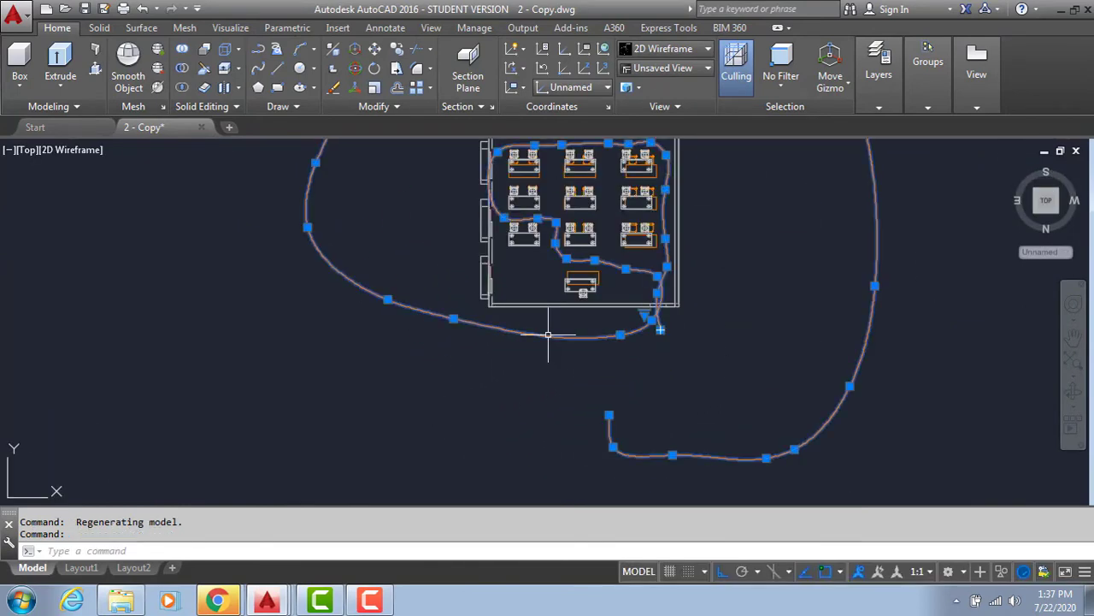
click(385, 299)
click(388, 370)
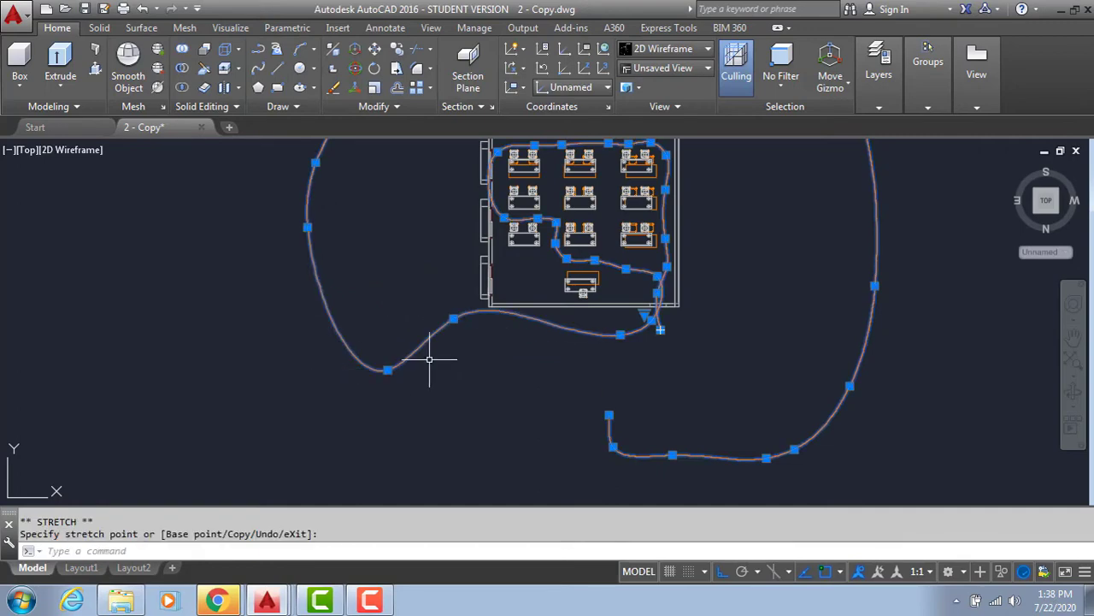
click(453, 318)
click(453, 402)
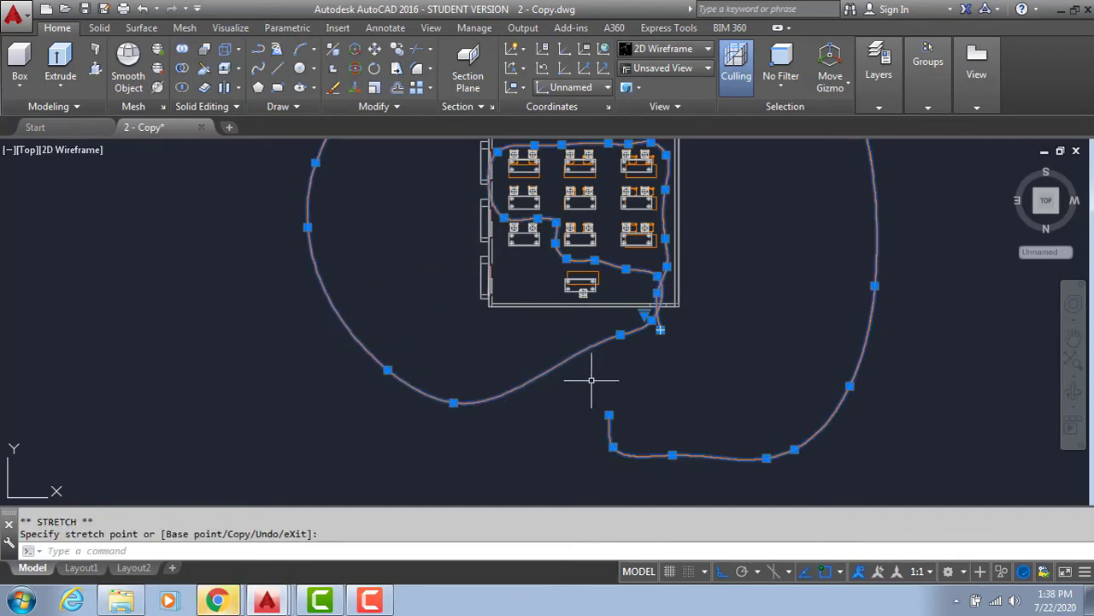
click(621, 334)
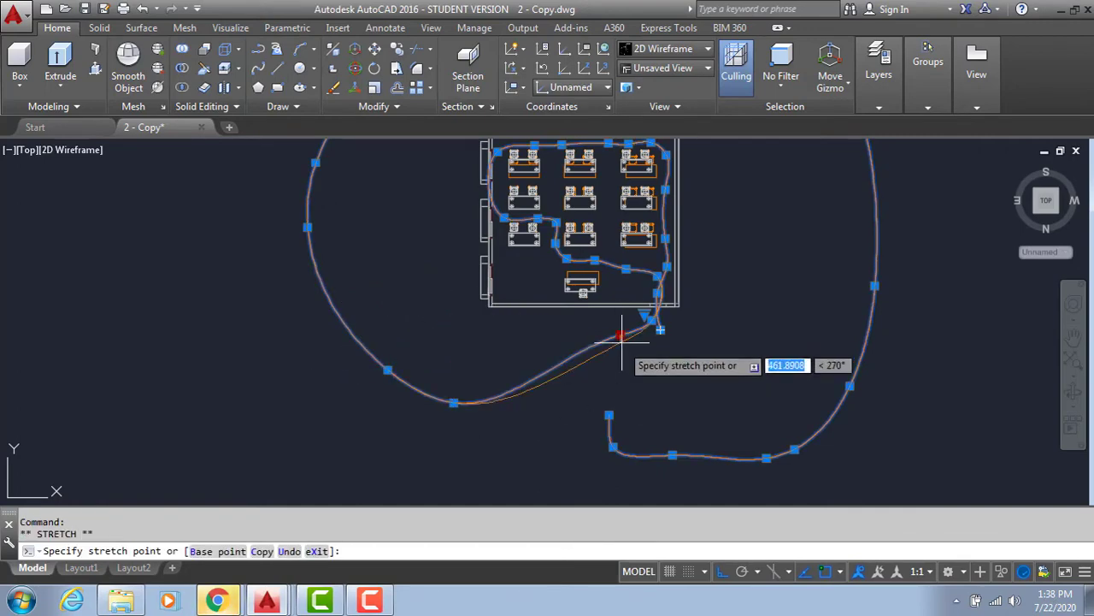
click(620, 414)
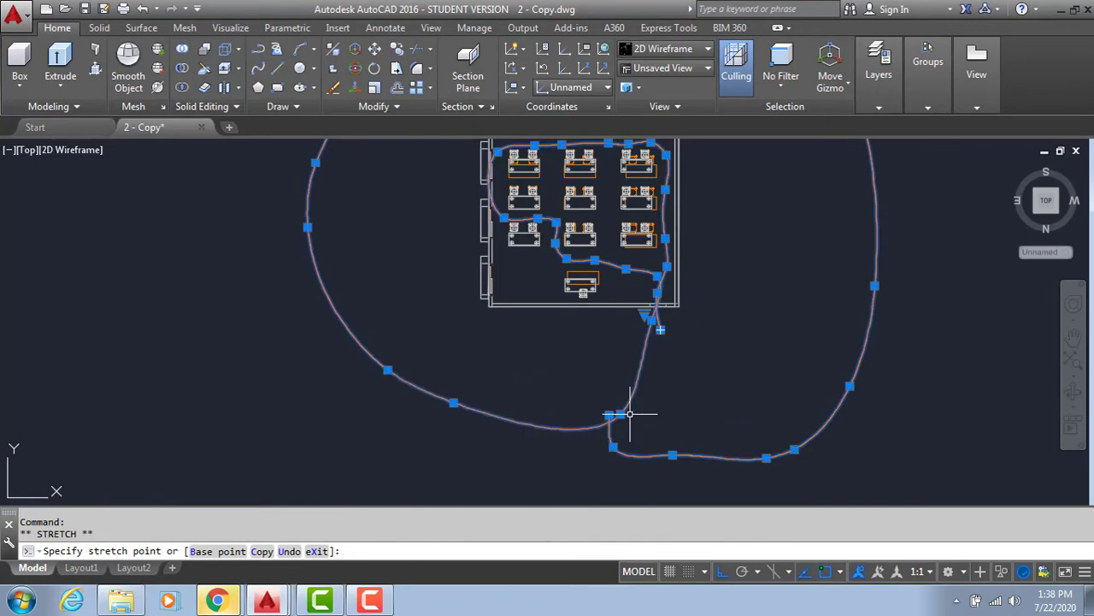
click(651, 319)
click(656, 379)
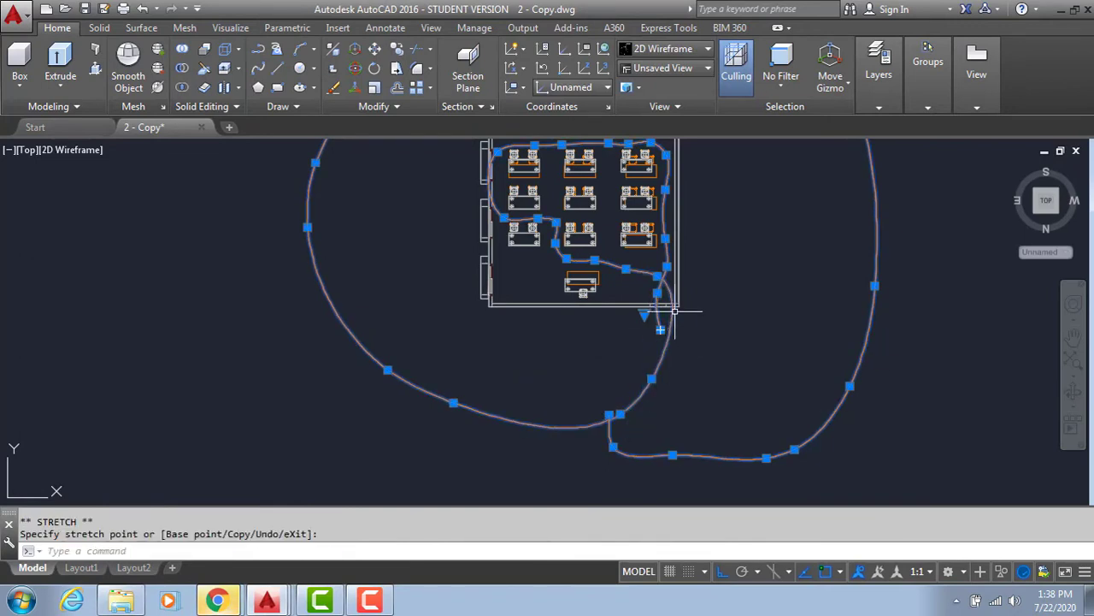
Move the fit point beside the room's lower-right corner so the path runs past it
scroll(662, 304, up, 2)
click(646, 254)
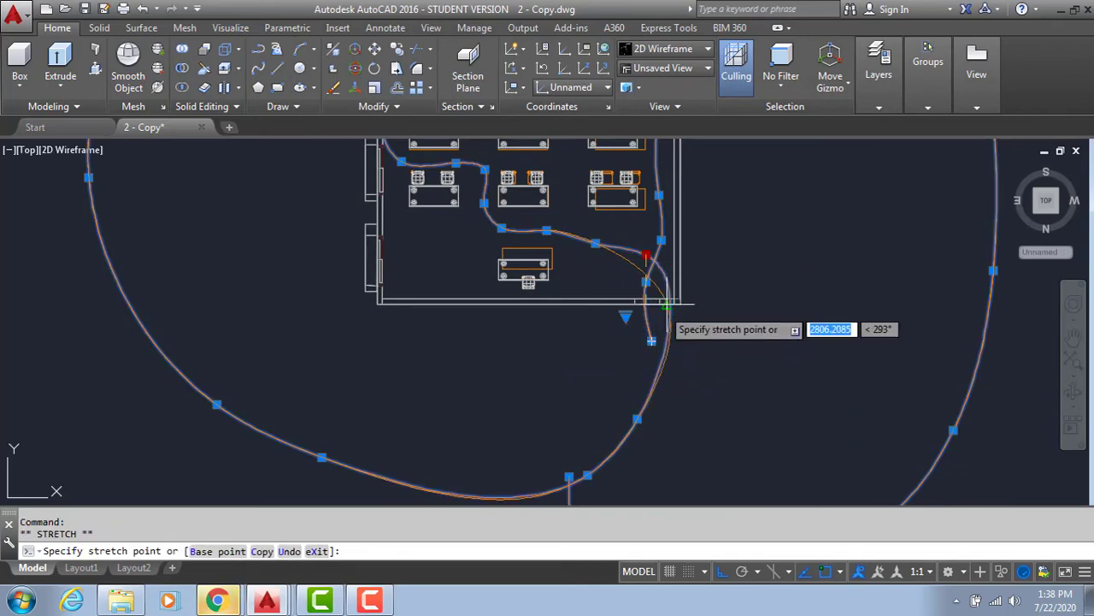
scroll(648, 318, up, 2)
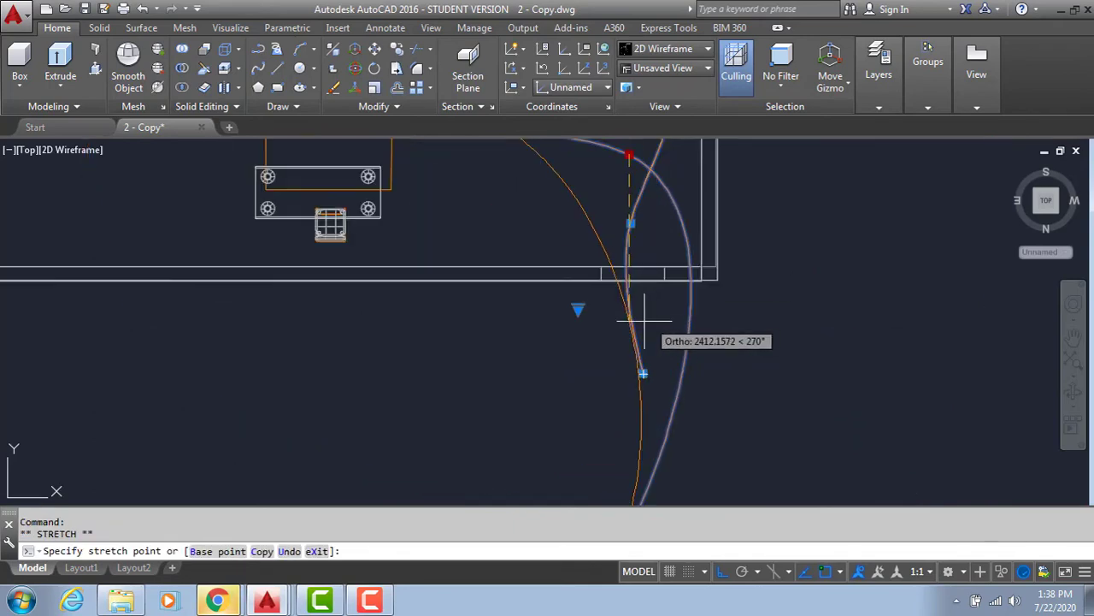
click(647, 313)
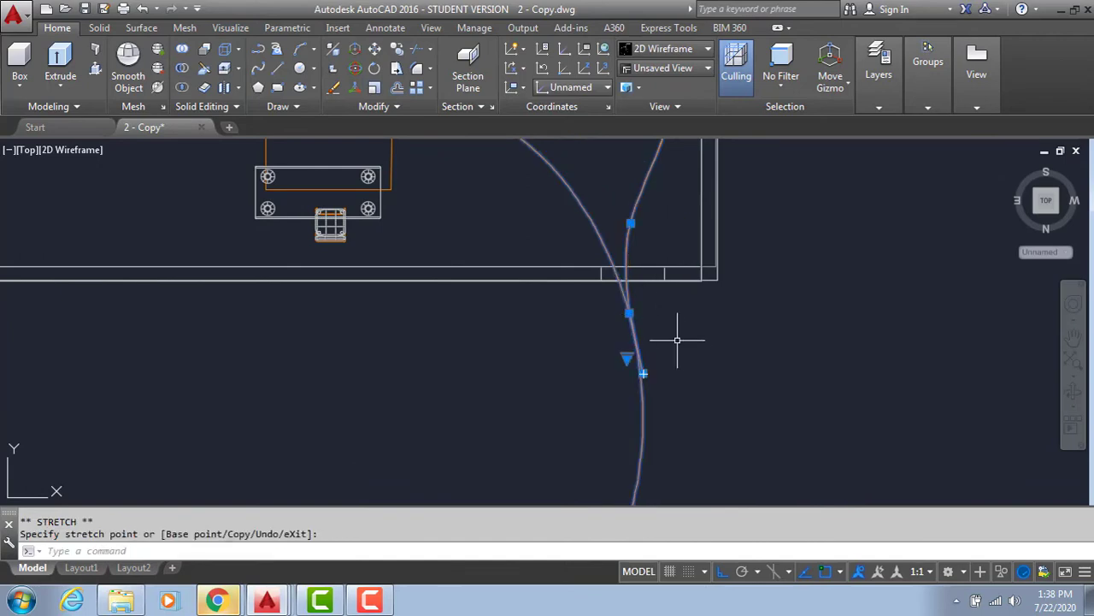
scroll(681, 345, down, 3)
scroll(655, 382, down, 3)
Reposition the path's left-side fit point so the curve bulges to the left
middle_drag(593, 371, 716, 391)
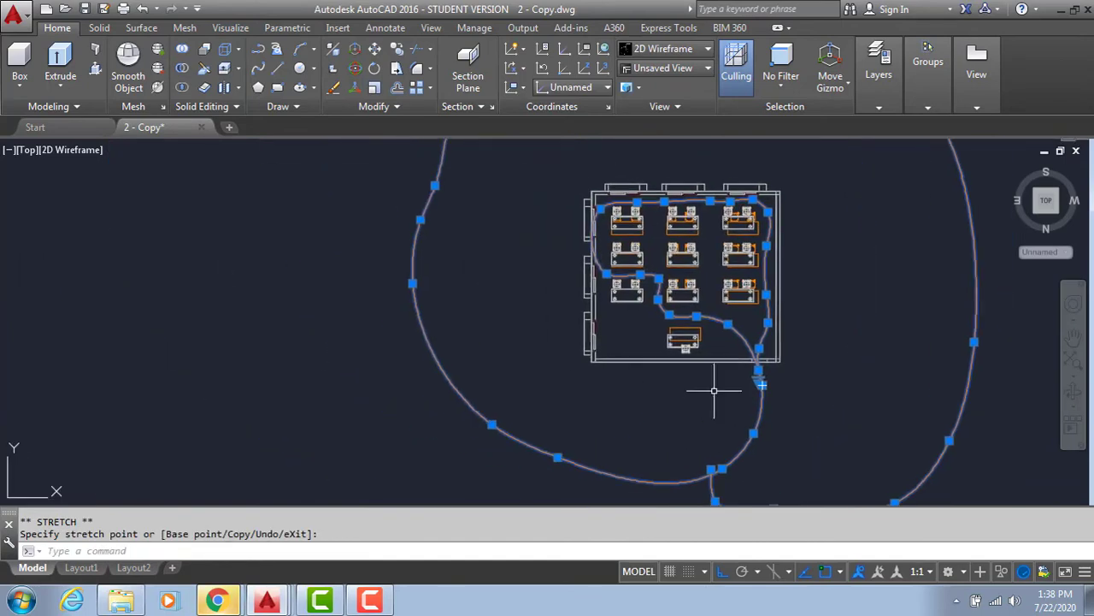
scroll(593, 362, down, 1)
mouse_move(593, 362)
middle_down()
mouse_move(571, 362)
mouse_move(606, 411)
middle_up()
scroll(514, 282, up, 2)
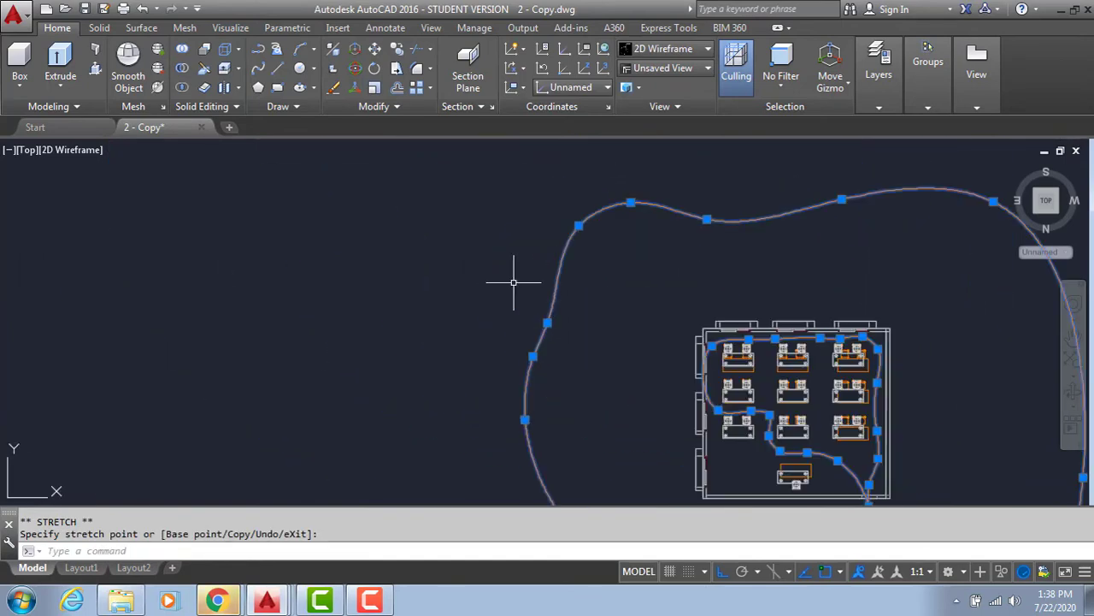
click(508, 356)
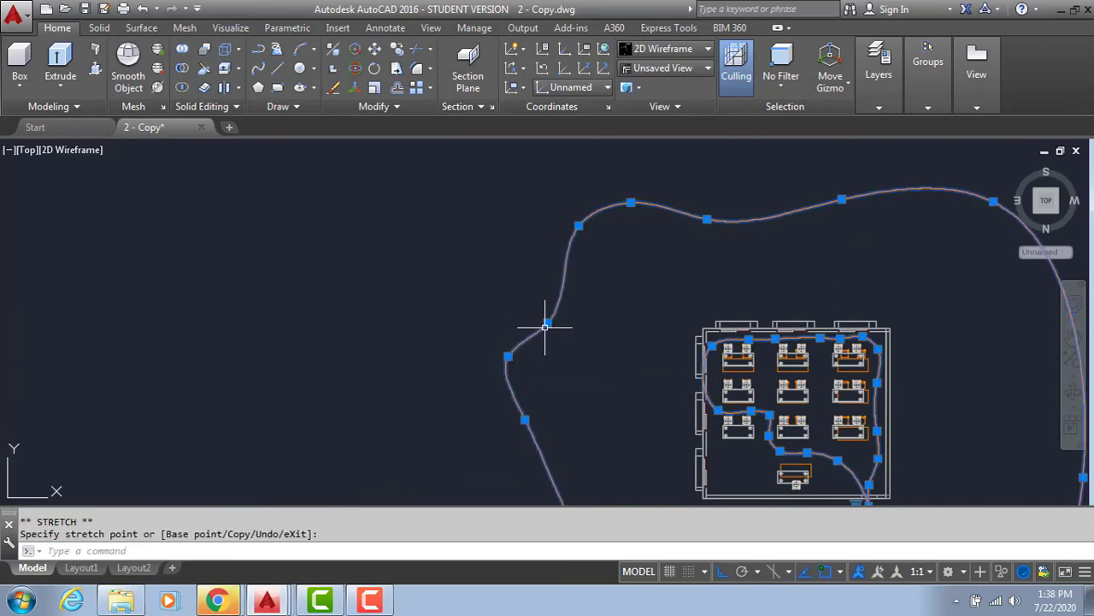
middle_drag(545, 333, 525, 213)
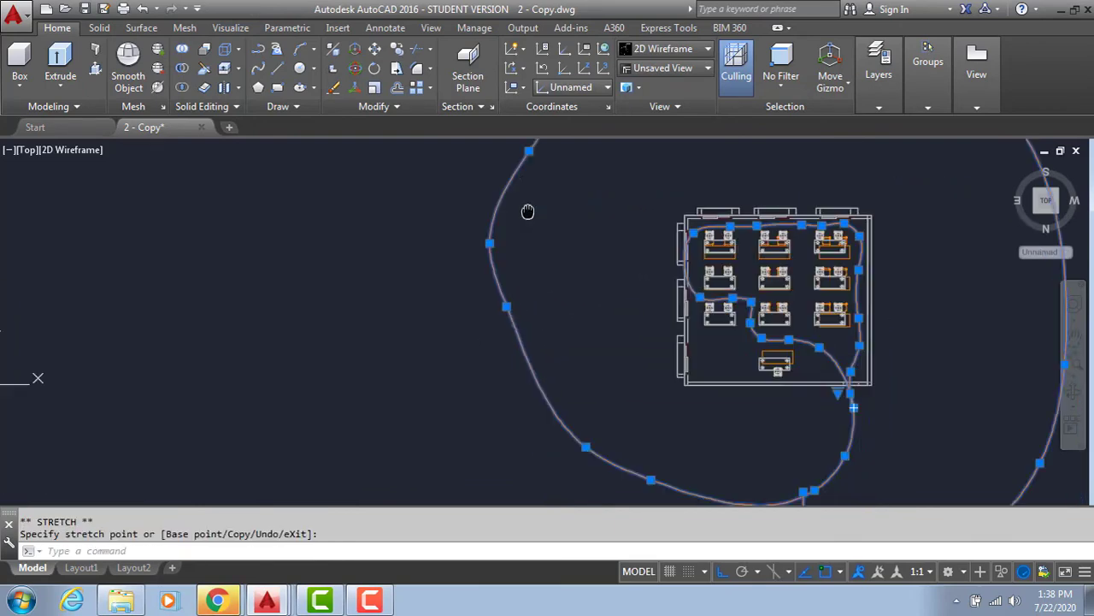
click(502, 368)
Pull the lower-curve and right-side fit points down to smooth the loop's bottom and right
middle_drag(618, 445, 612, 369)
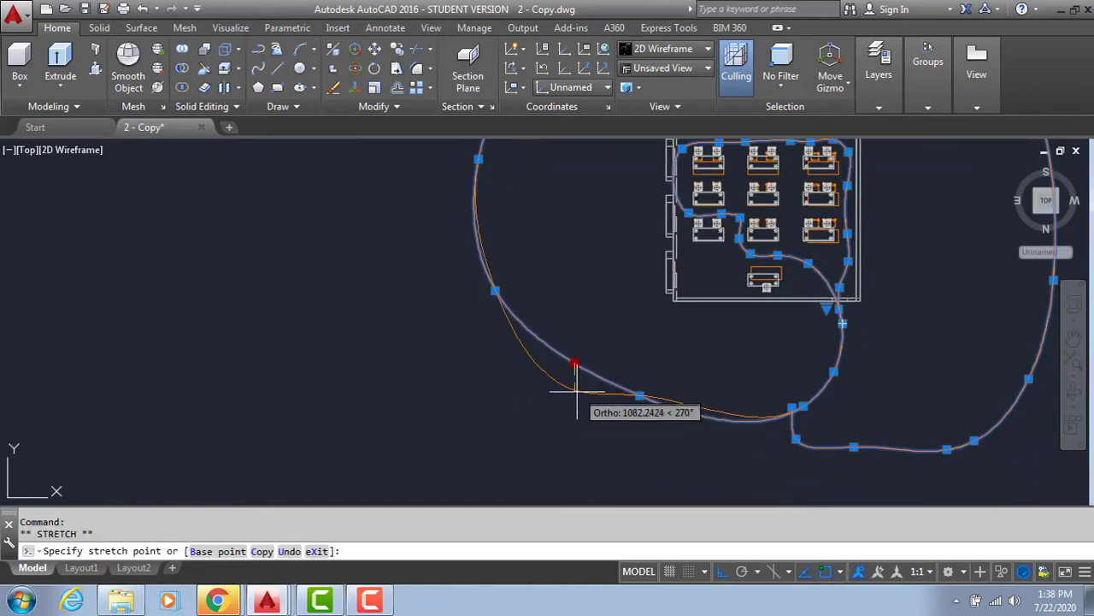
click(640, 395)
click(639, 395)
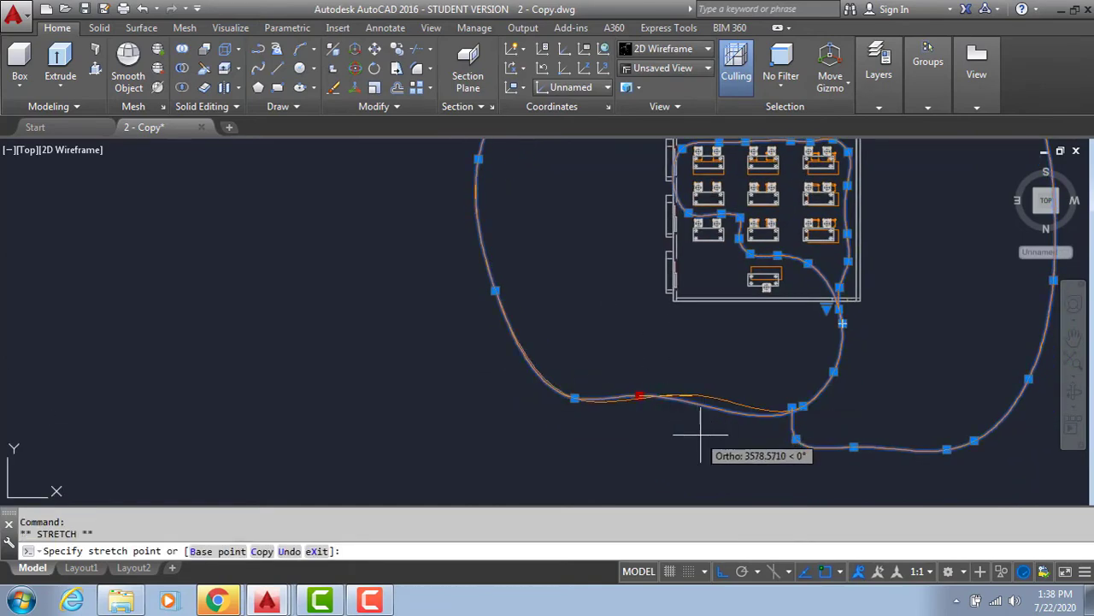
click(705, 432)
click(706, 397)
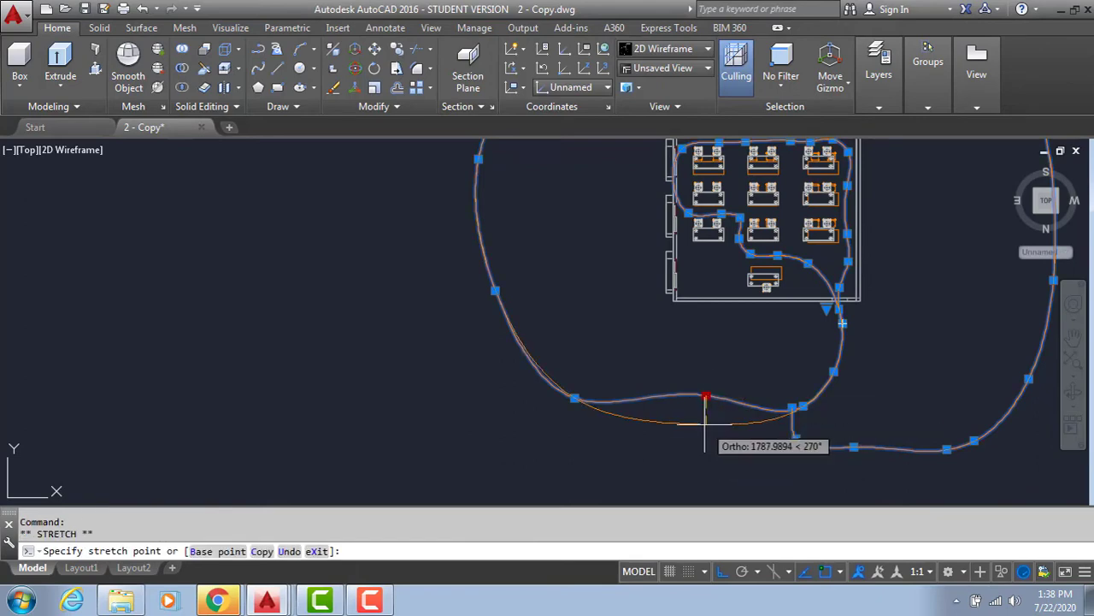
click(712, 431)
mouse_move(819, 410)
middle_down()
mouse_move(790, 387)
mouse_move(799, 367)
middle_up()
scroll(799, 355, up, 2)
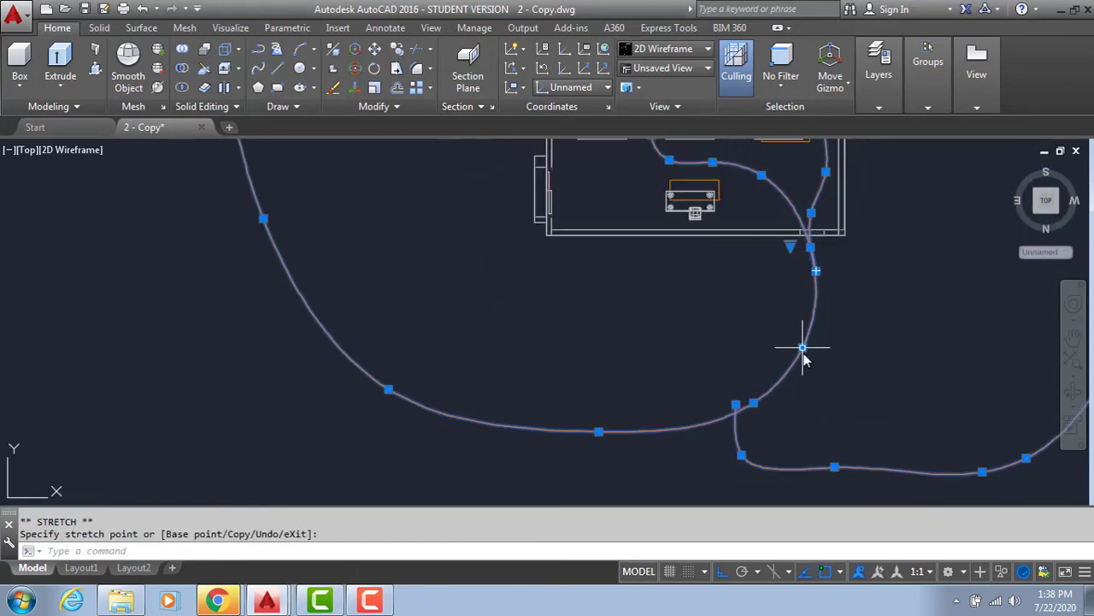
click(802, 349)
click(805, 380)
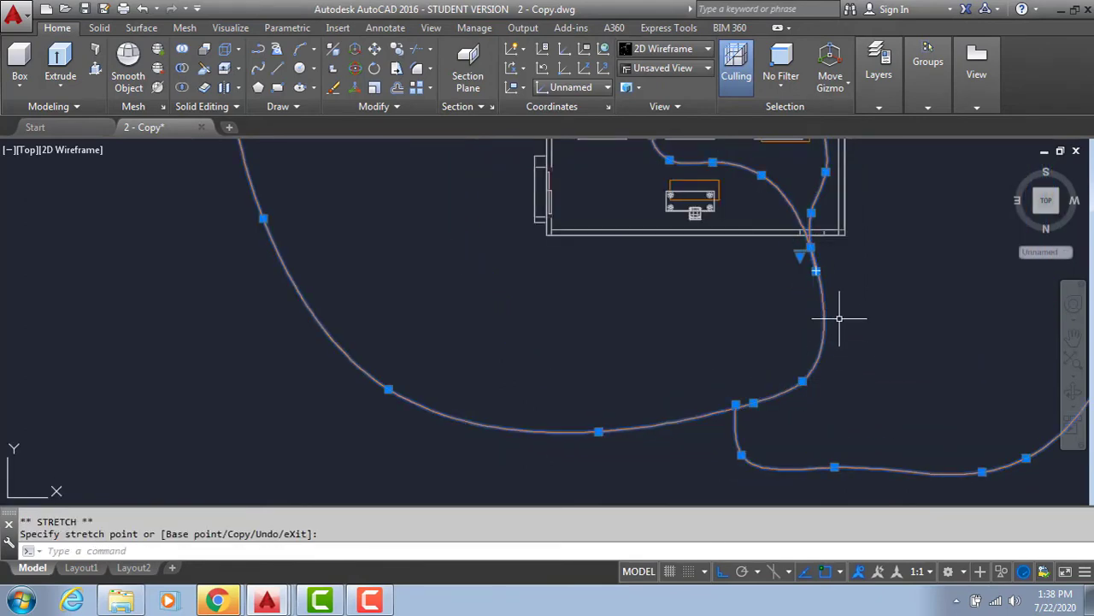
scroll(872, 366, down, 3)
scroll(830, 371, down, 2)
Raise and round the fit points along the loop's top and top-left curve
mouse_move(830, 371)
middle_down()
mouse_move(743, 420)
mouse_move(723, 500)
middle_up()
click(635, 273)
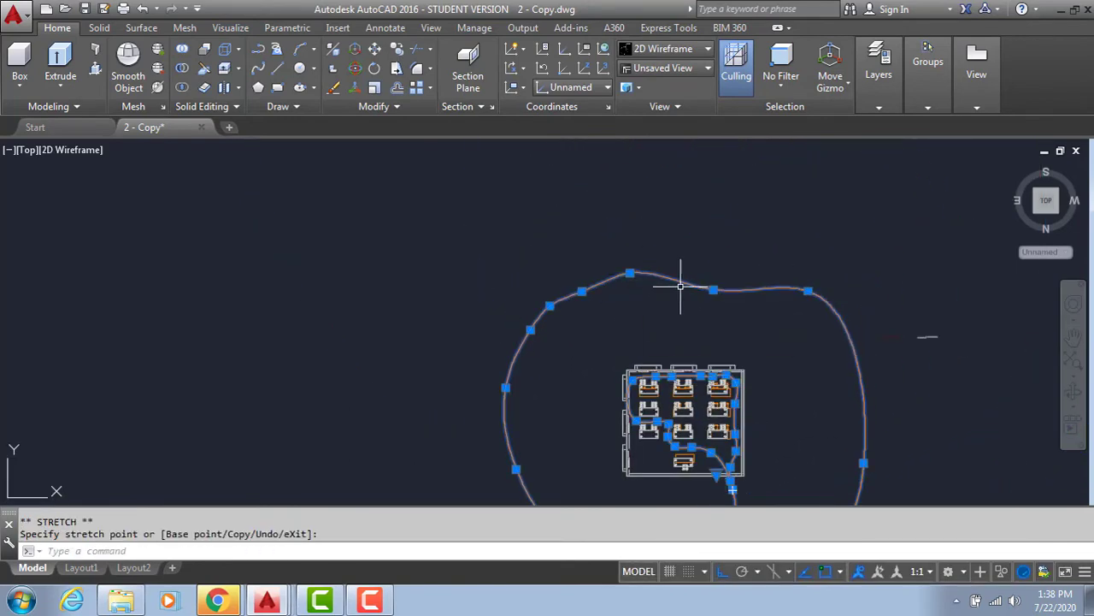
click(586, 289)
click(581, 288)
click(581, 279)
click(550, 305)
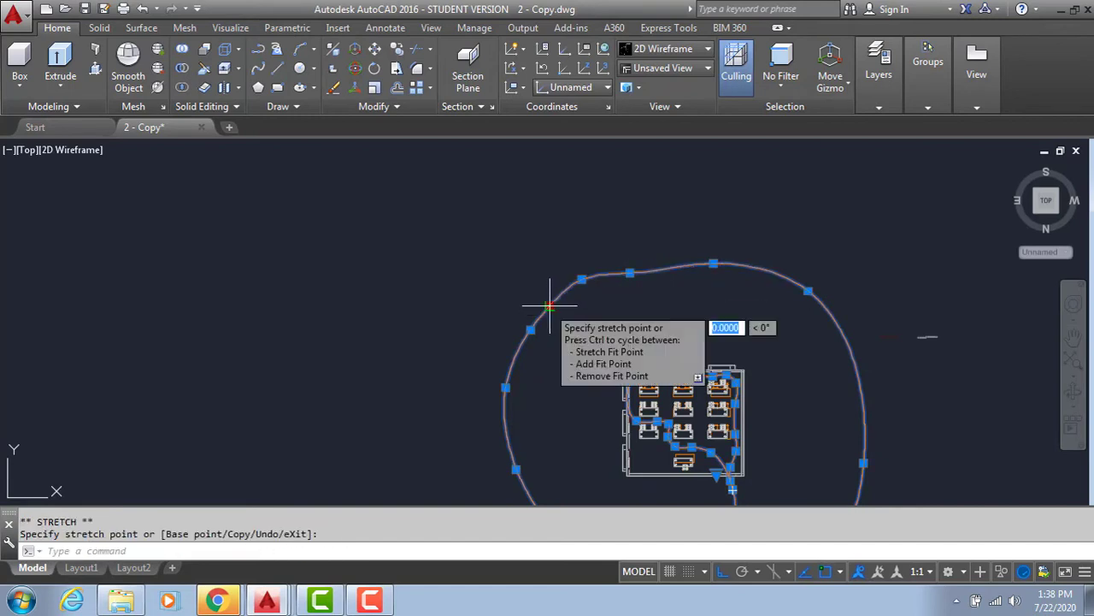
click(537, 279)
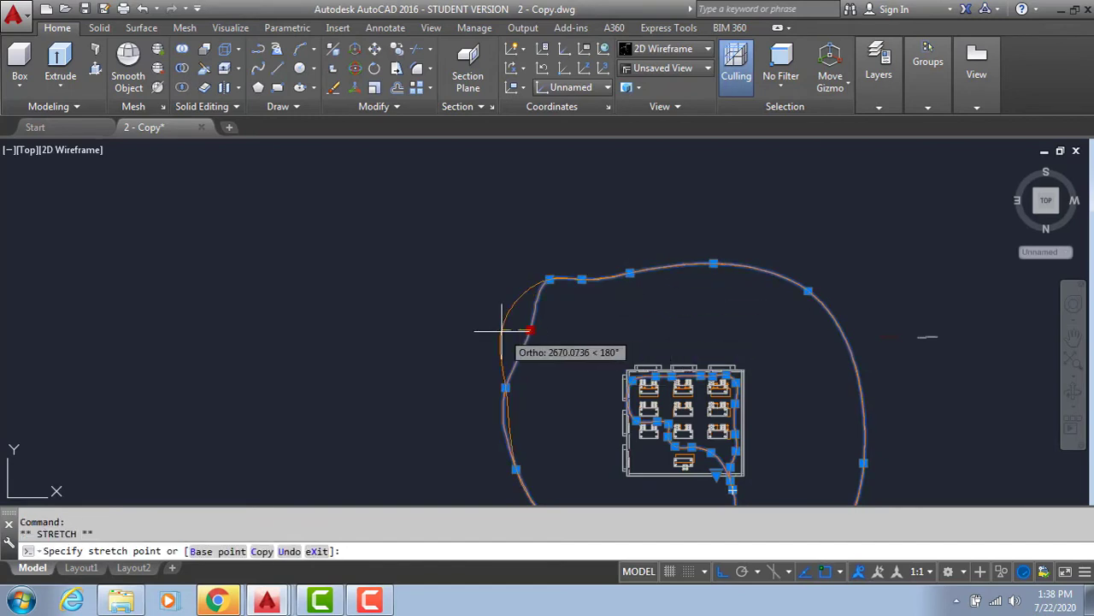
click(502, 329)
Push the loop's lower-left side outward, round its bottom, and clear the grips
middle_drag(572, 427, 548, 322)
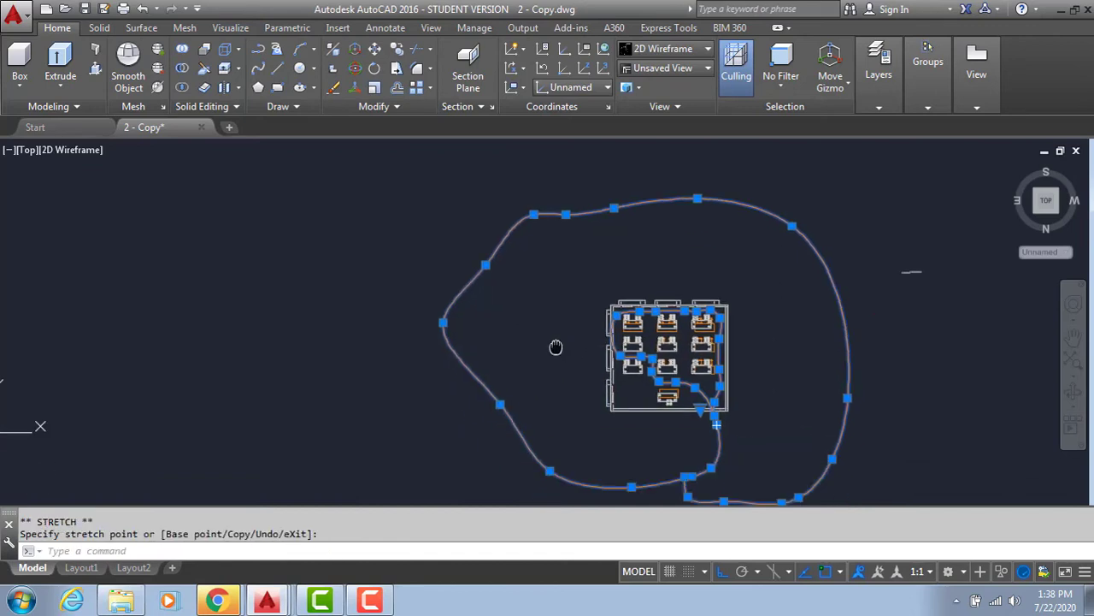
click(440, 363)
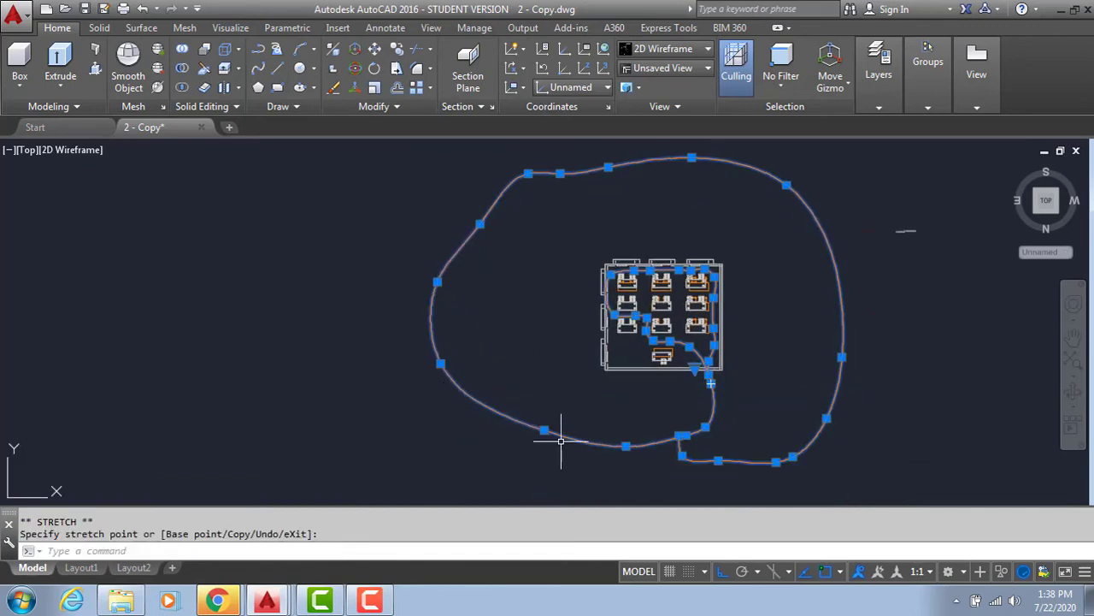
middle_drag(555, 411, 507, 374)
click(500, 388)
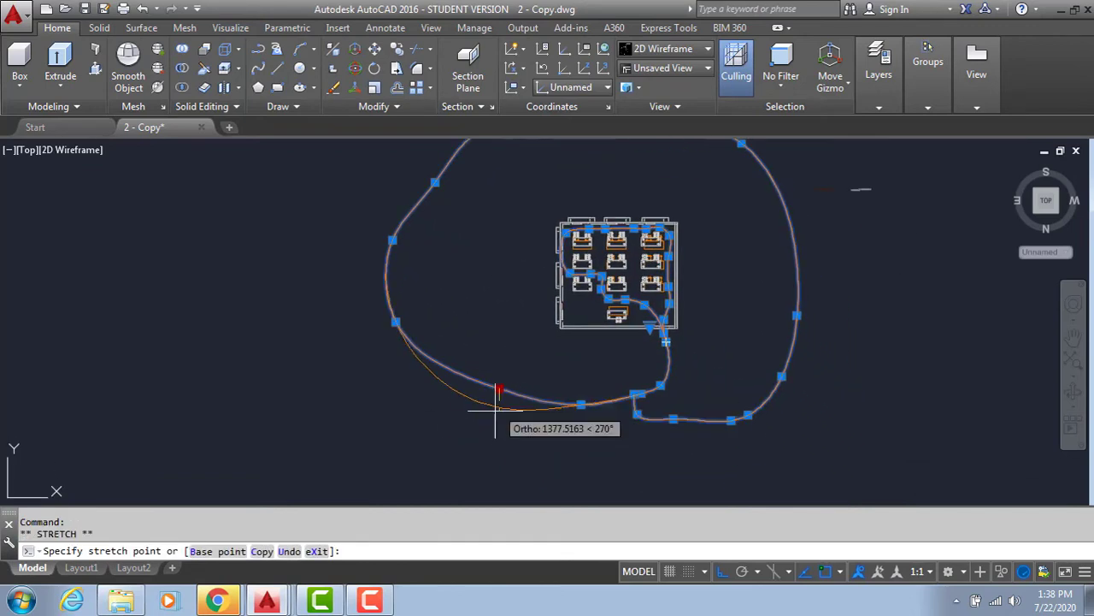
click(497, 412)
middle_drag(579, 387, 540, 386)
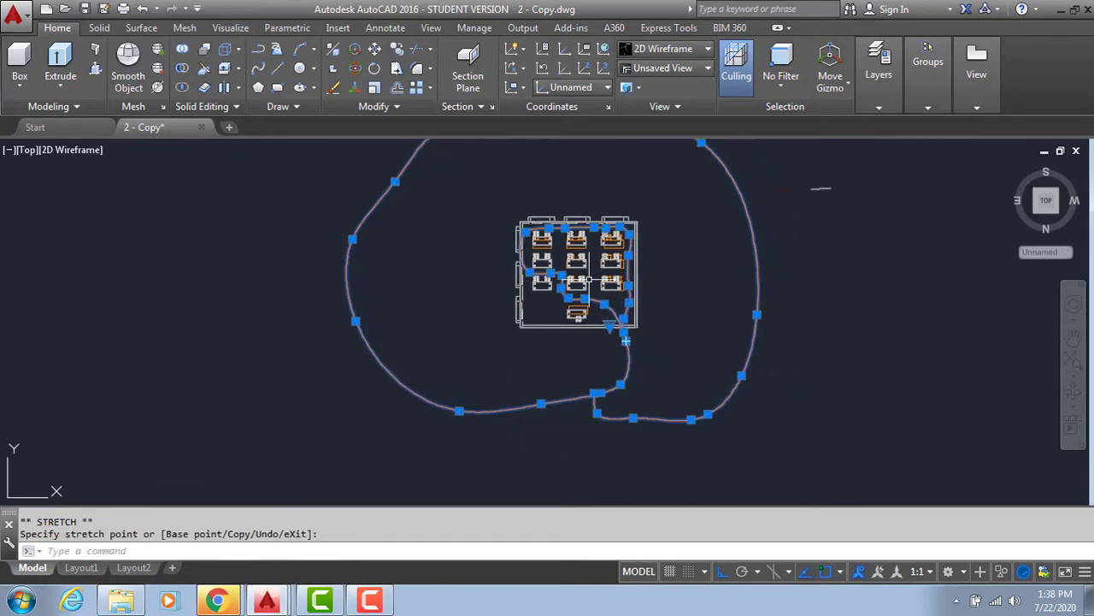
middle_drag(626, 340, 601, 379)
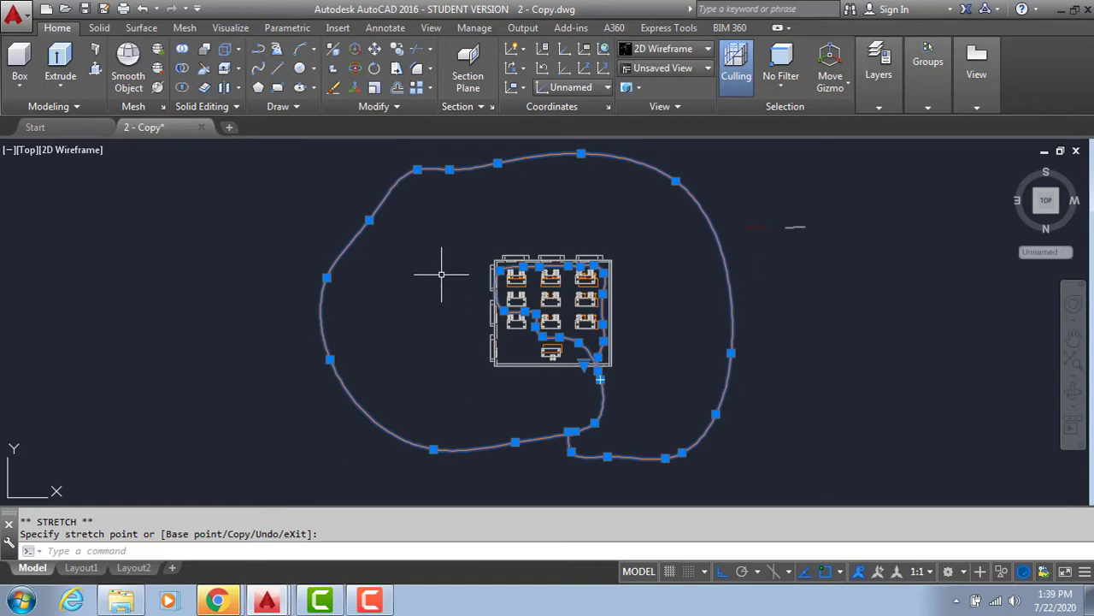
key(Escape)
key(Escape)
text(AN)
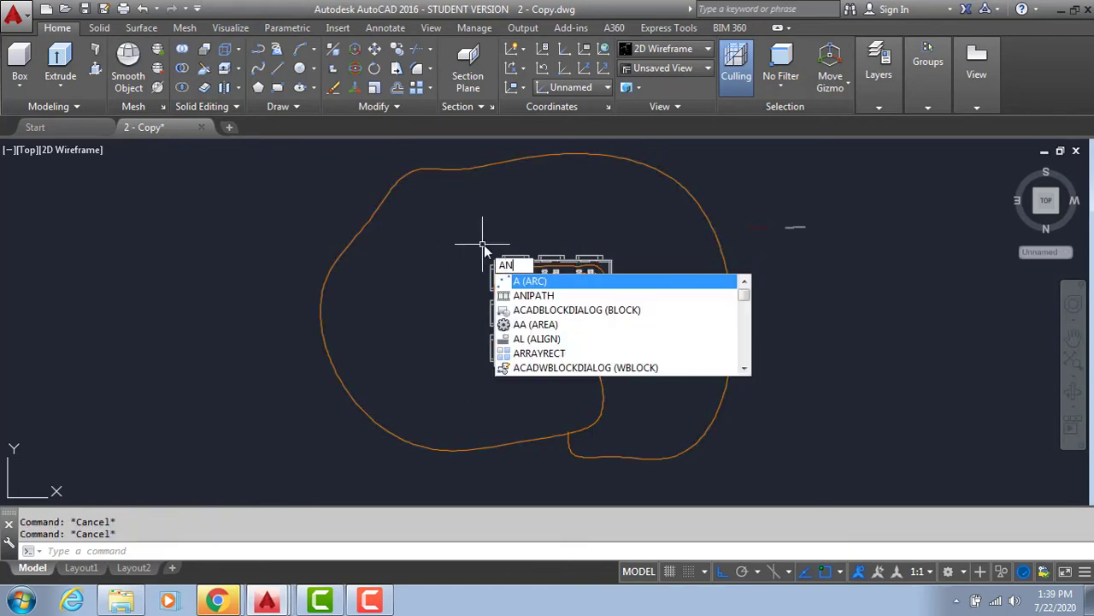
Start ANIPATH, link the camera to the loop as Path1, and target Point 1 among the tables
text(n)
key(Return)
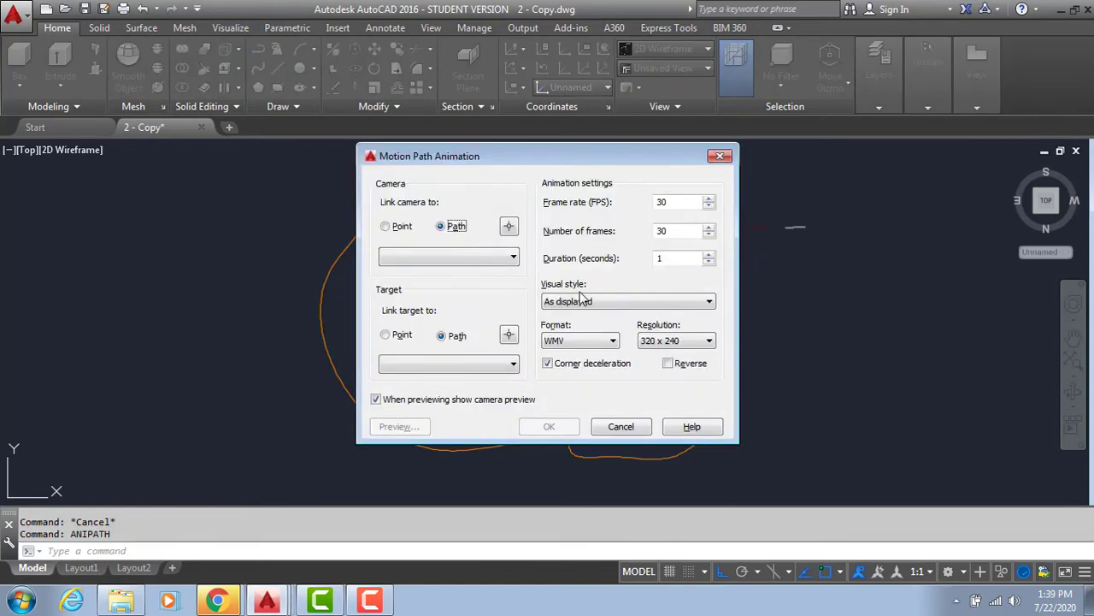
click(506, 236)
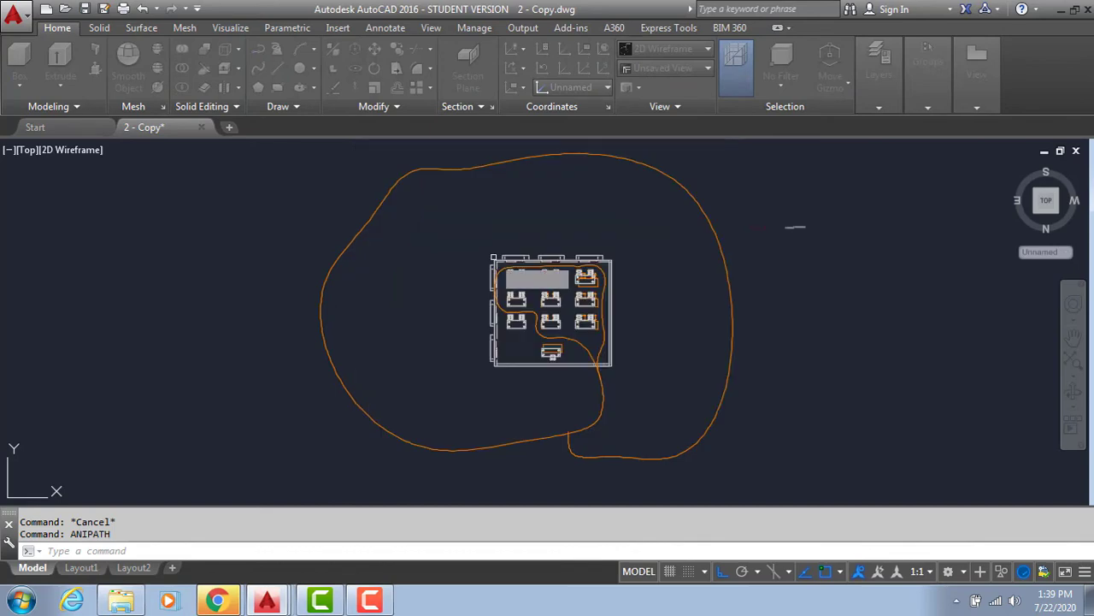
click(334, 262)
click(521, 319)
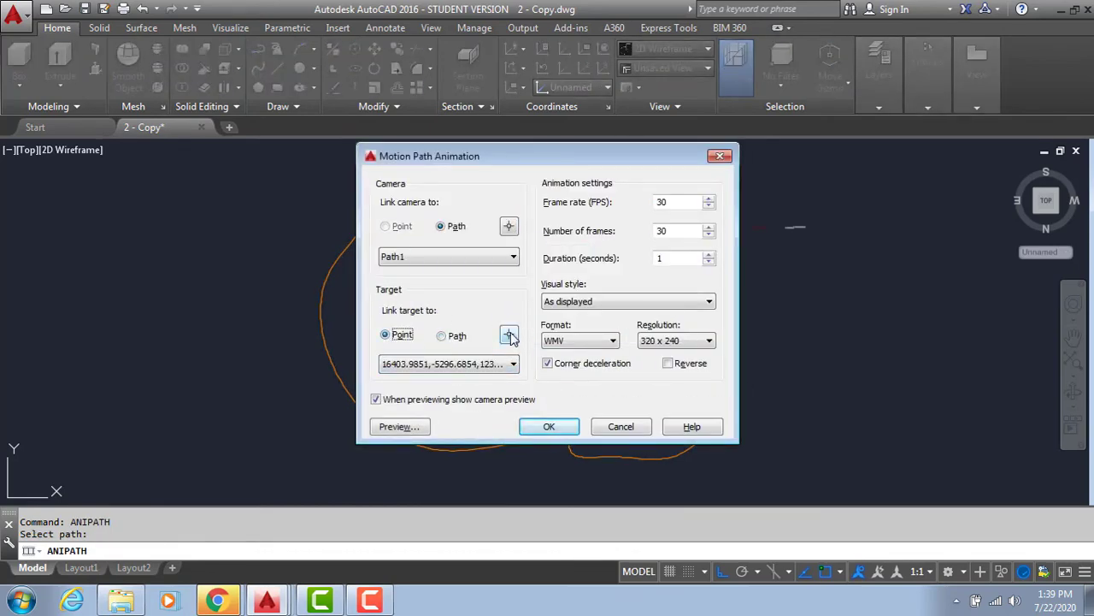
click(509, 335)
scroll(522, 290, up, 3)
scroll(492, 321, up, 3)
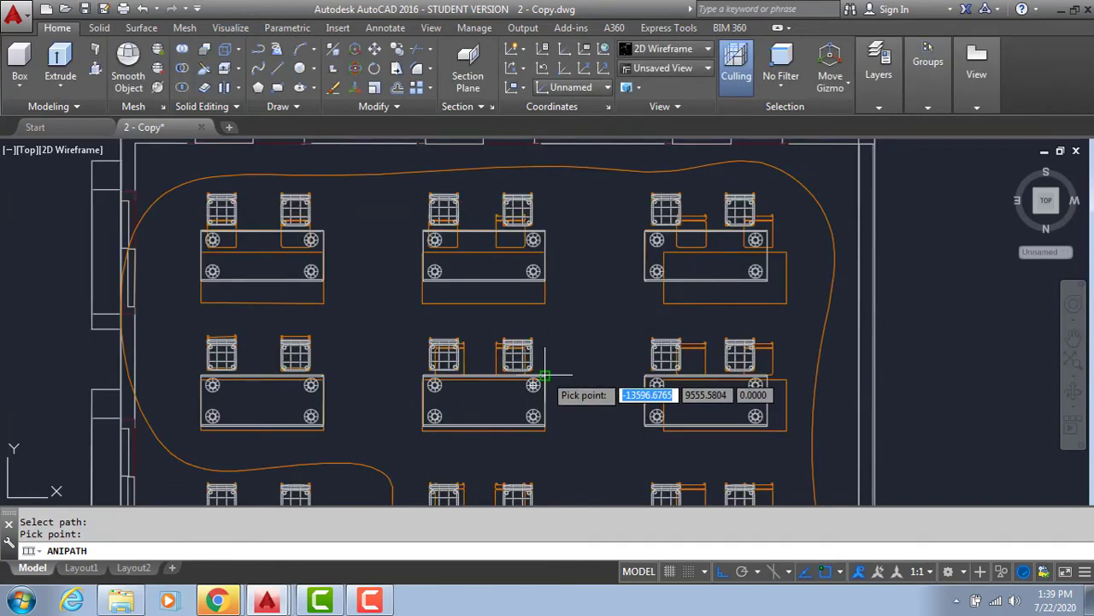
click(544, 375)
click(520, 317)
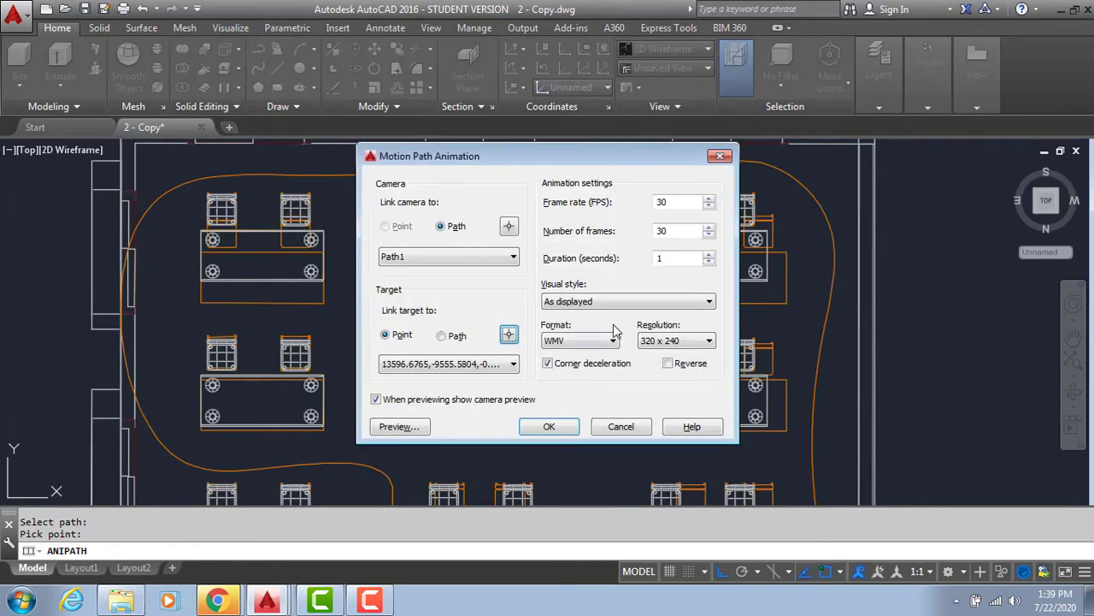
click(672, 259)
text(30)
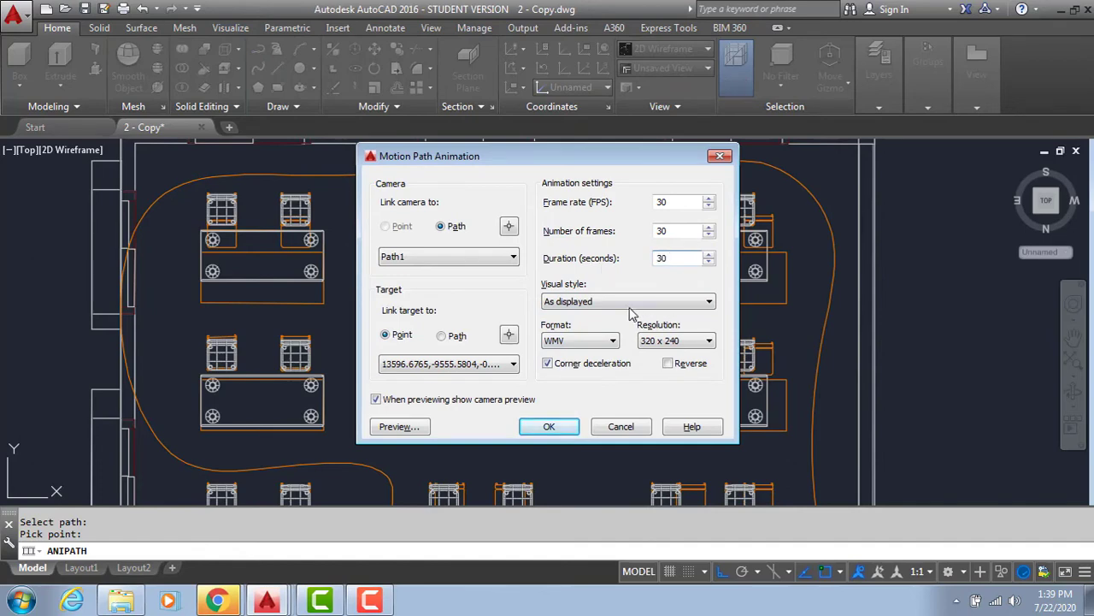
Set Rendered style, 160 x 120 resolution and AVI format, then save as avi1.avi to render
click(625, 304)
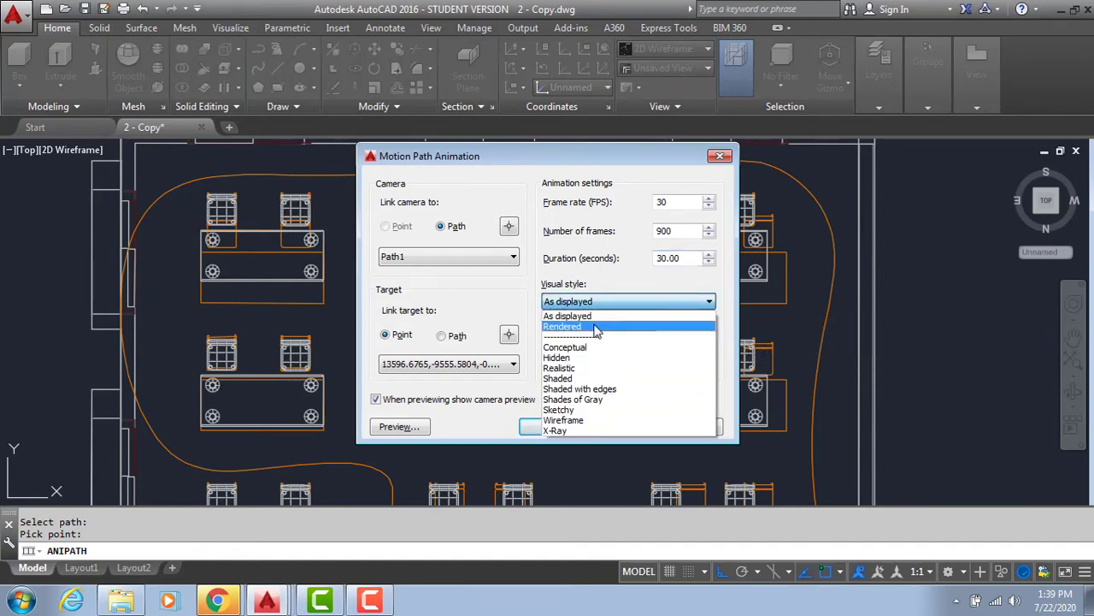
click(597, 328)
click(652, 342)
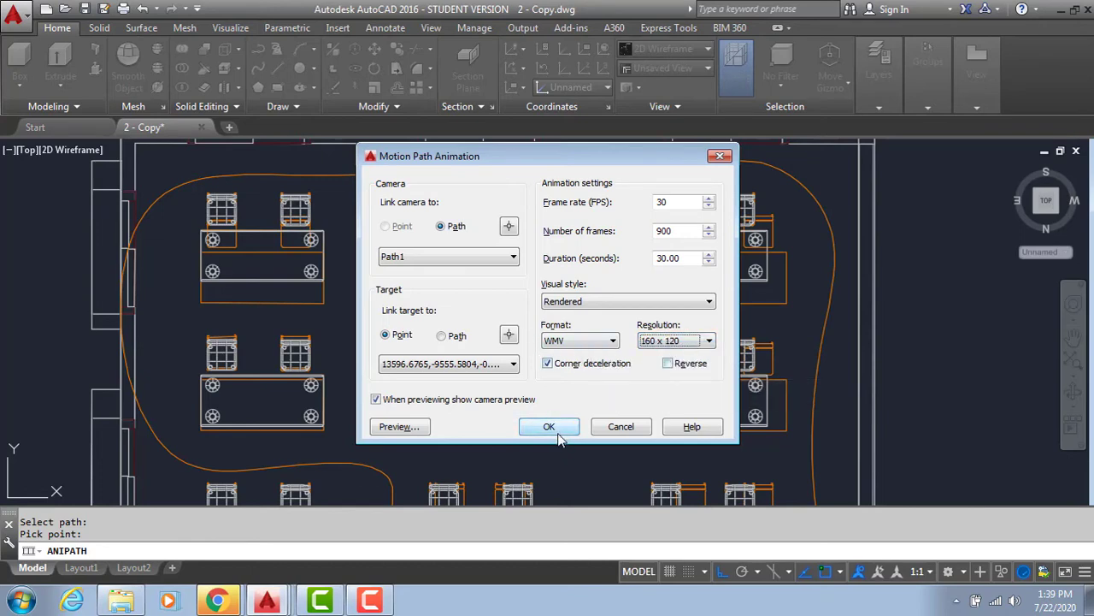
click(562, 355)
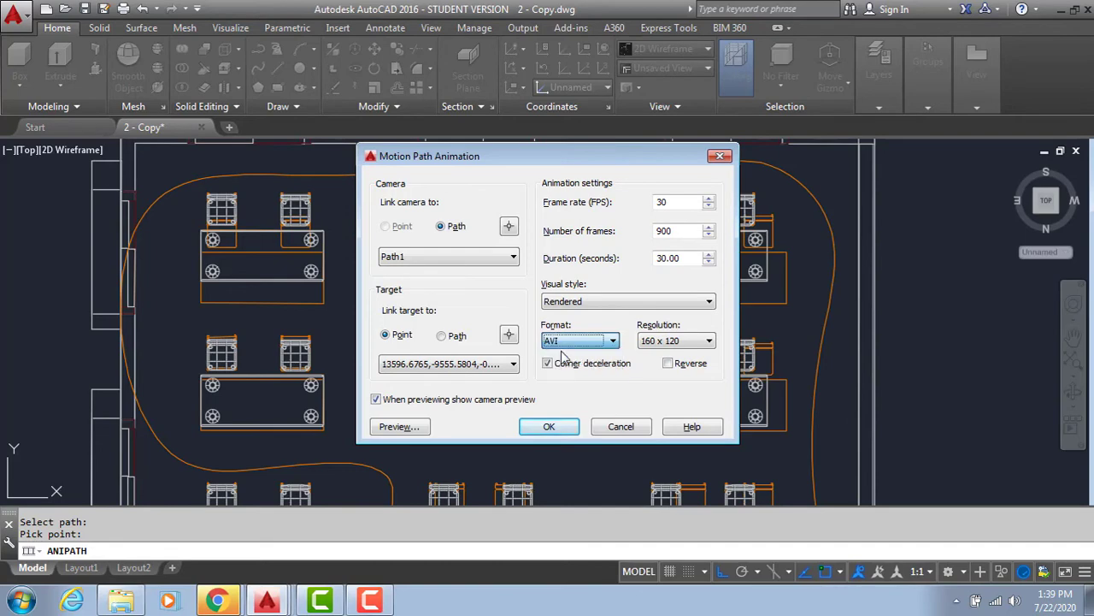
click(552, 429)
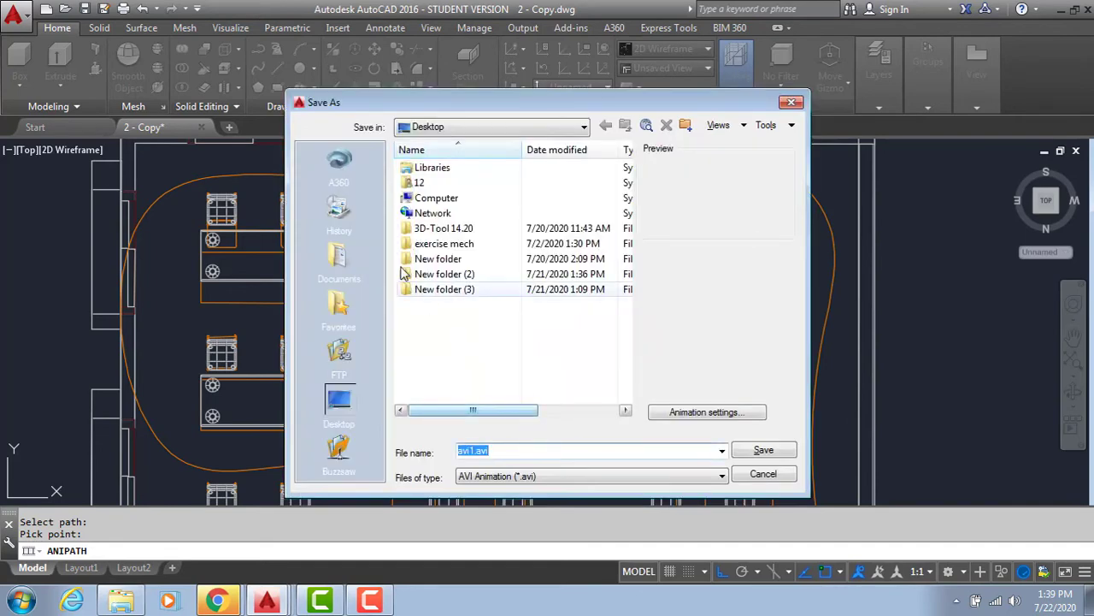
click(764, 451)
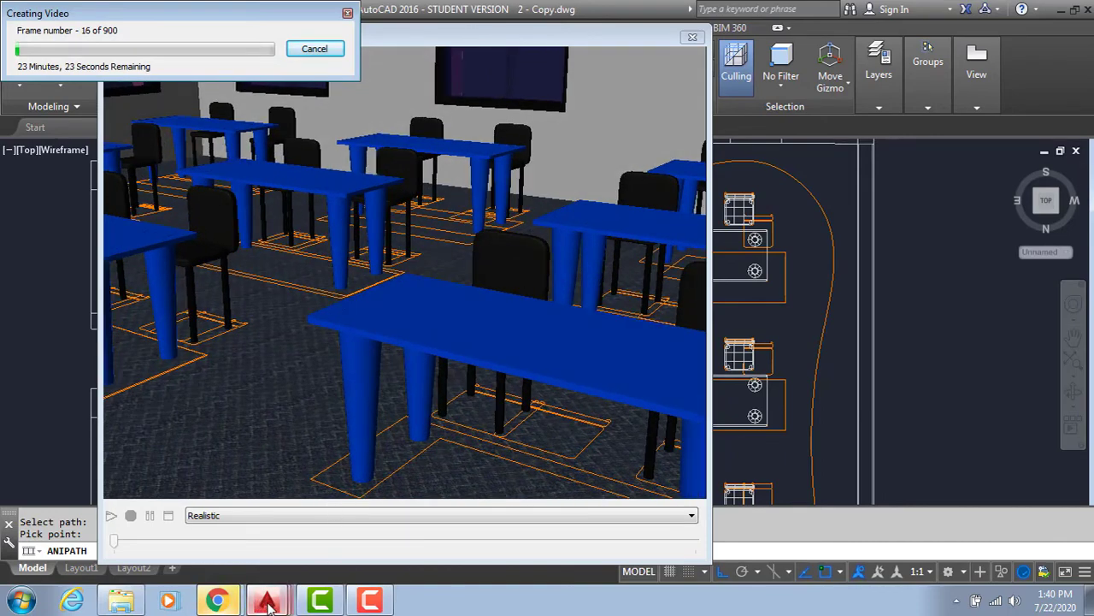
Cancel the 900-frame video export in the Creating Video window
click(253, 539)
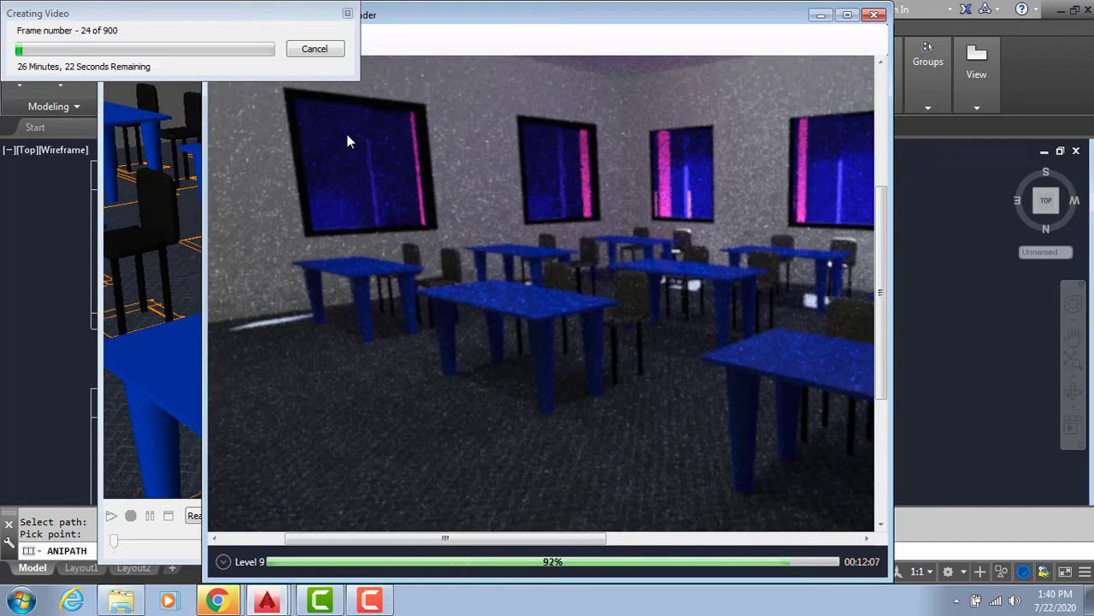
click(315, 50)
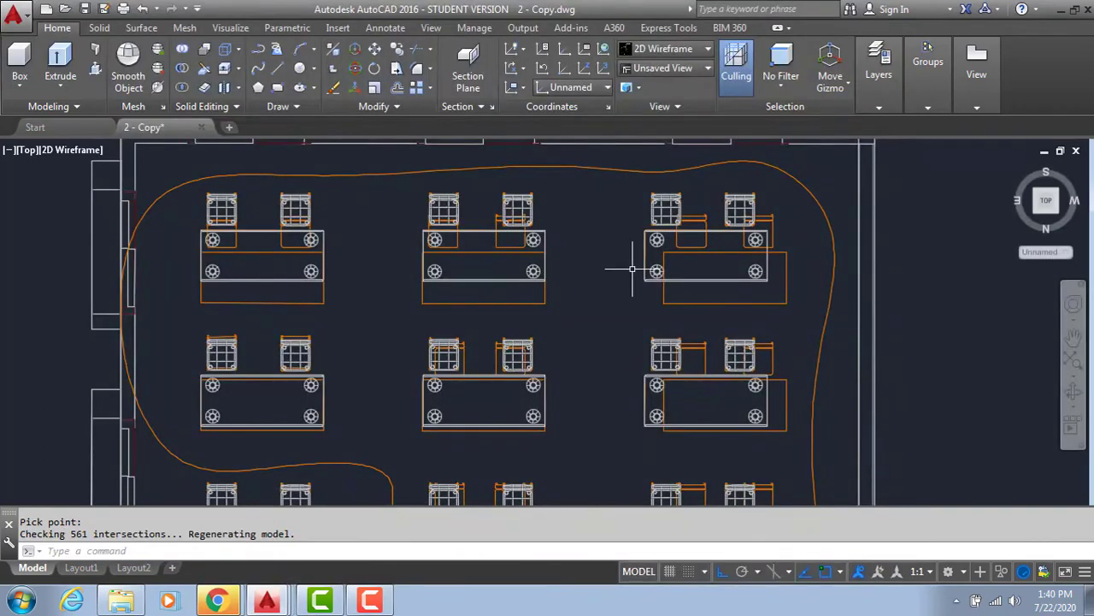
Rerun ANIPATH with the Rendered visual style and a 3-second duration, then accept the settings
text(a)
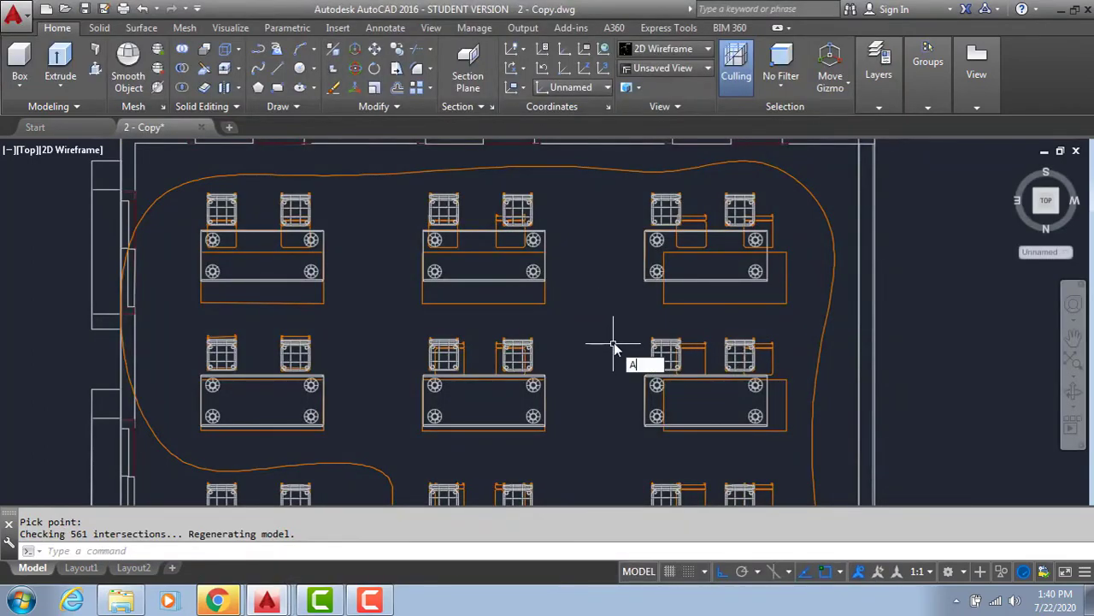
text(n)
key(Return)
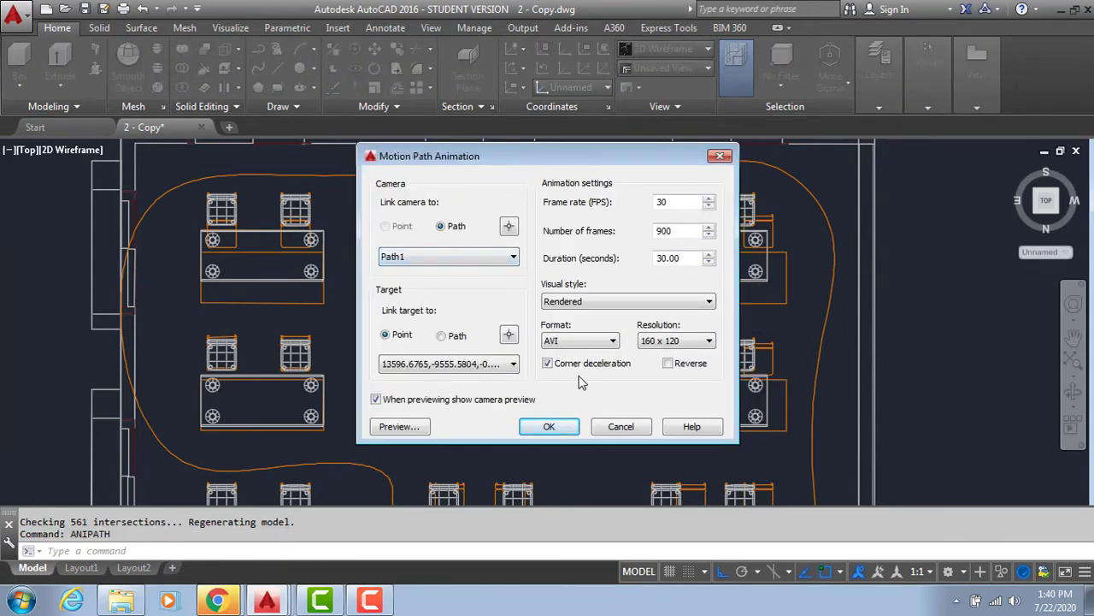
click(616, 302)
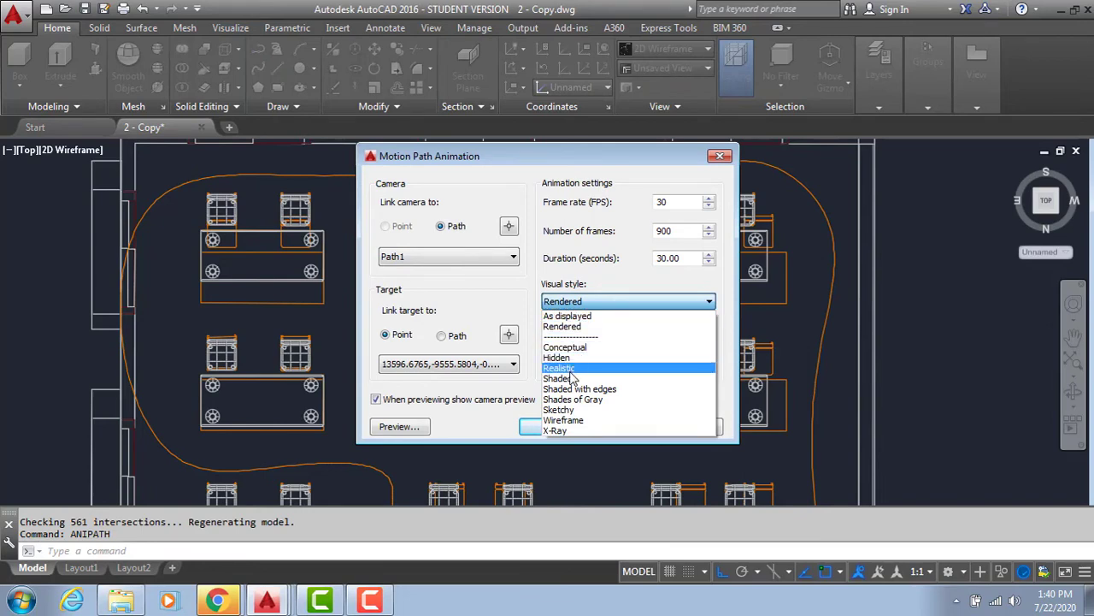
click(575, 369)
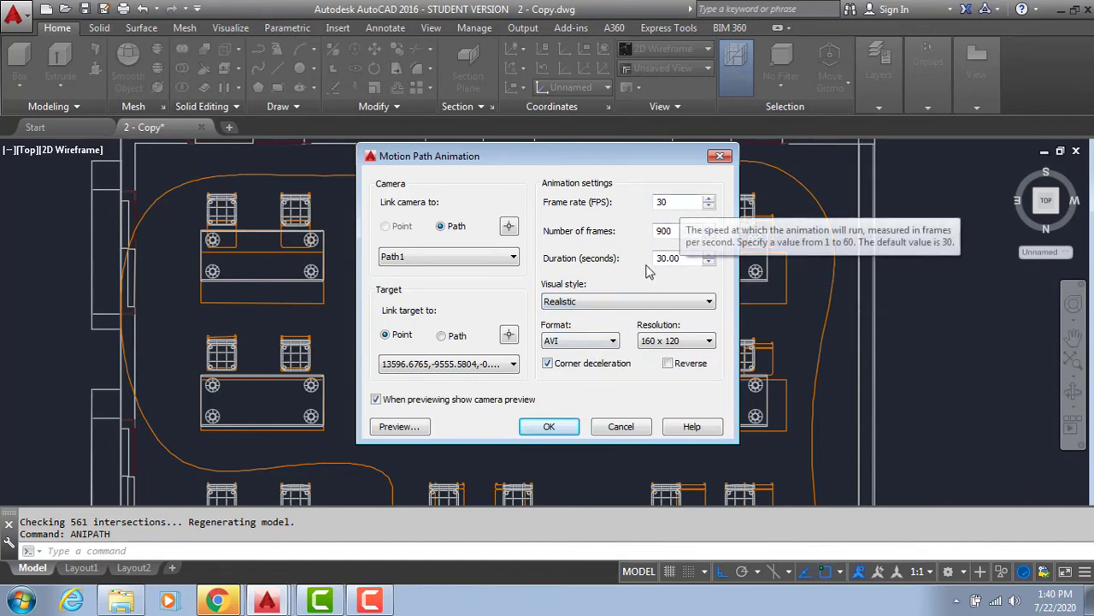
click(616, 303)
click(563, 327)
text(150)
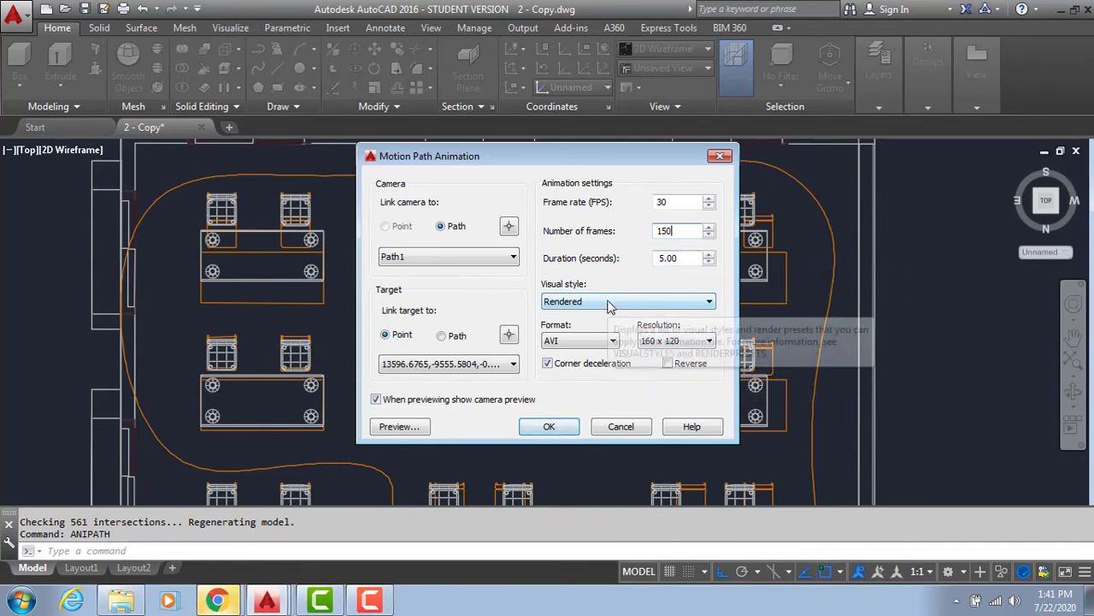
drag(681, 257, 606, 262)
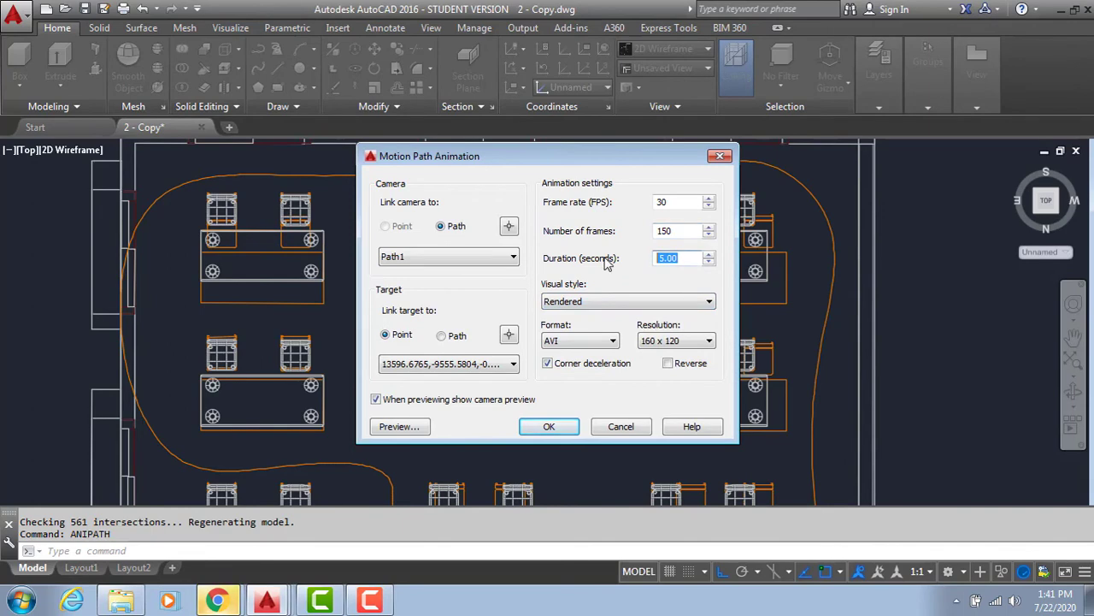
text(3)
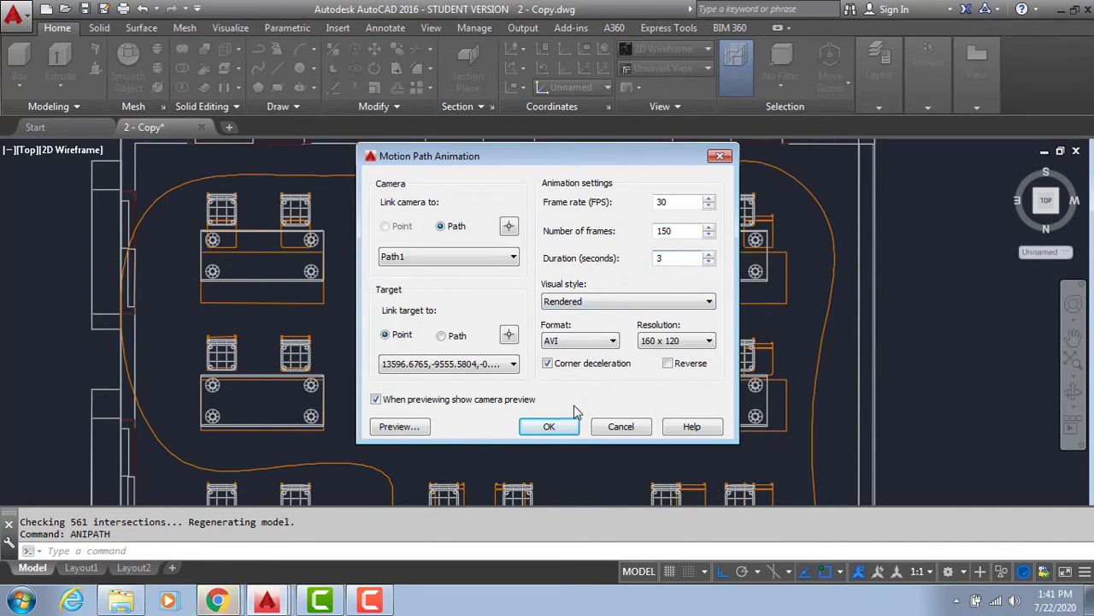
click(556, 426)
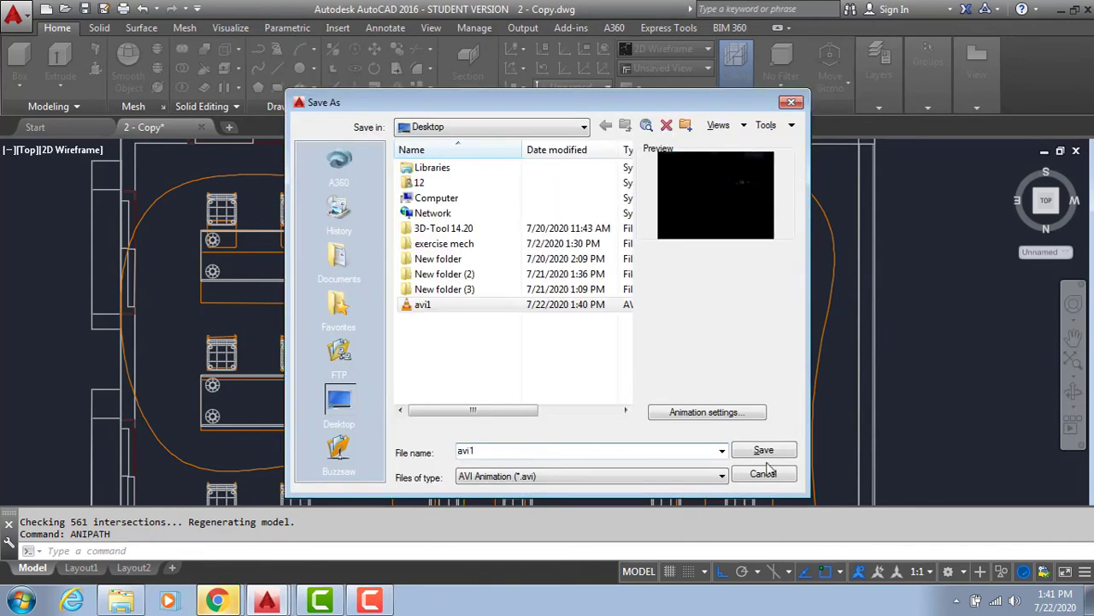
Save the animation over avi1.avi, then maximize the render window to view the finished classroom render
click(764, 452)
click(484, 336)
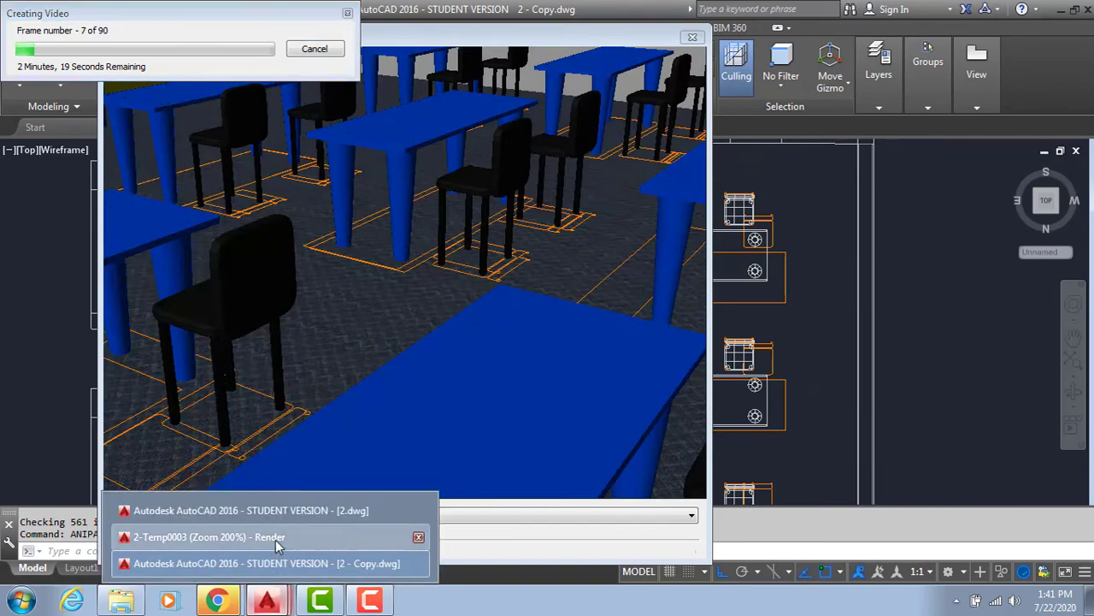
click(209, 536)
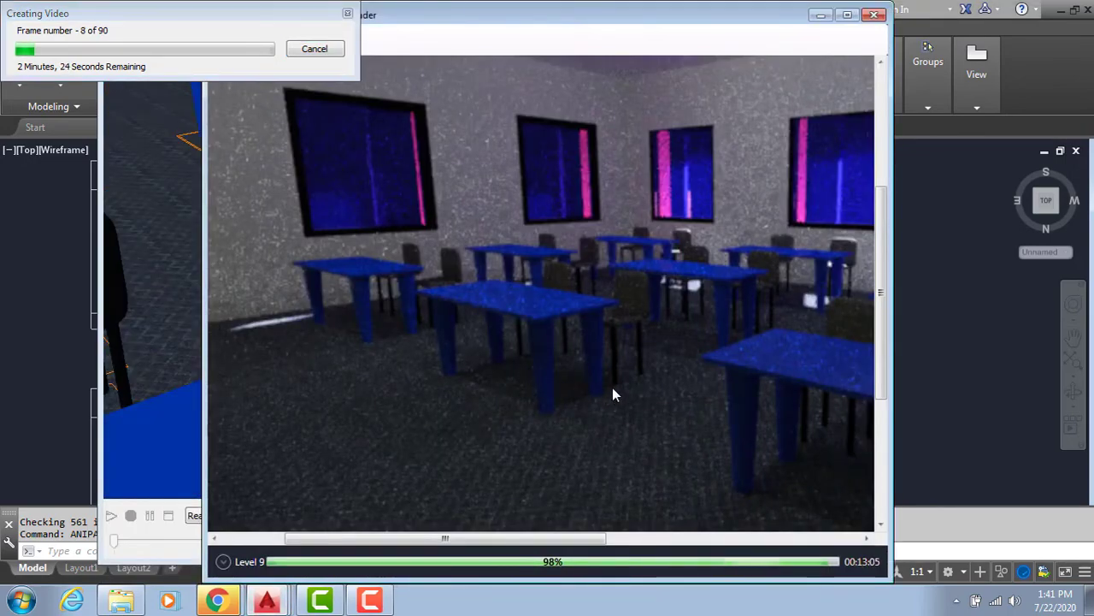
drag(552, 19, 675, 5)
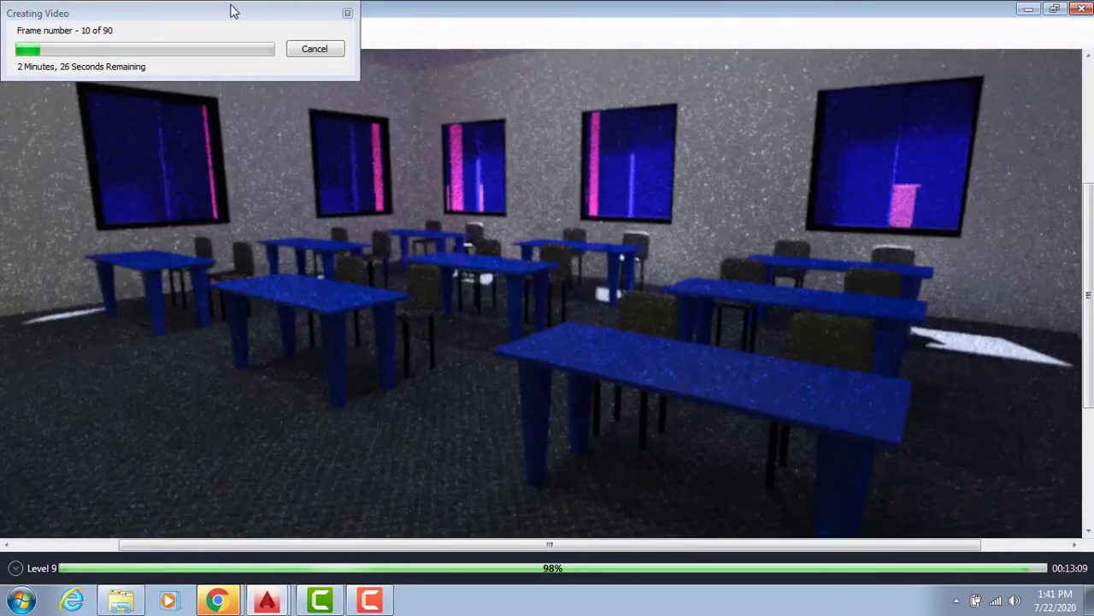
drag(233, 27, 236, 123)
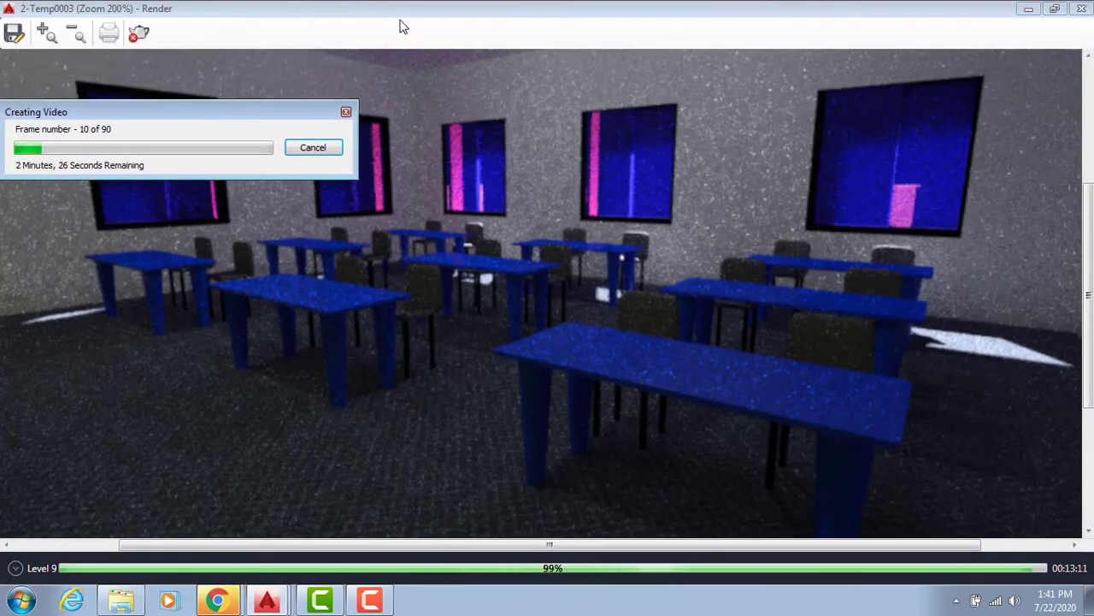
click(656, 291)
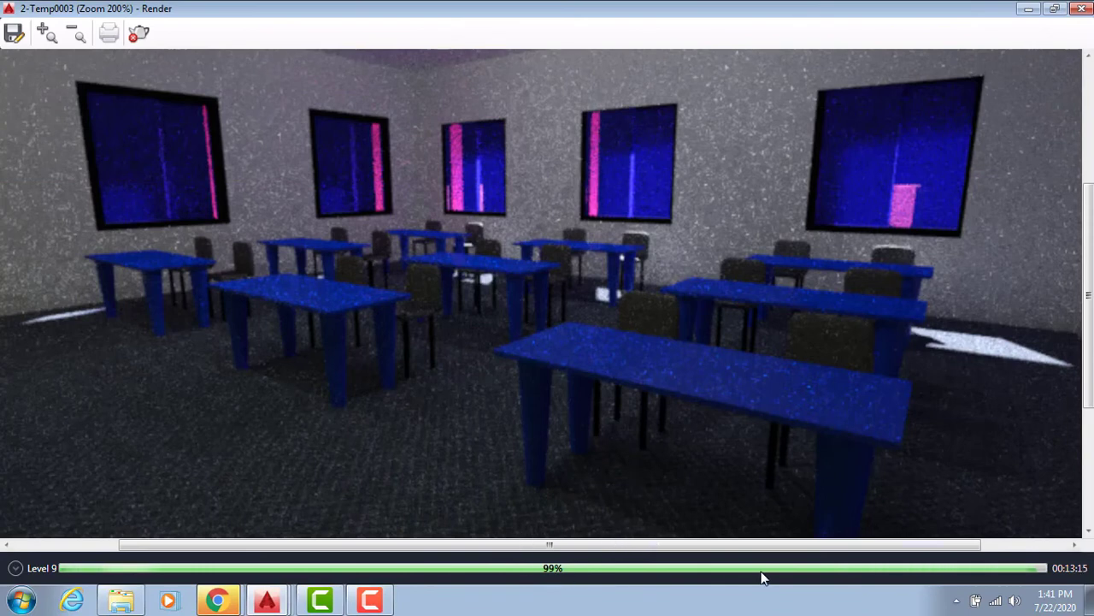
scroll(544, 389, down, 1)
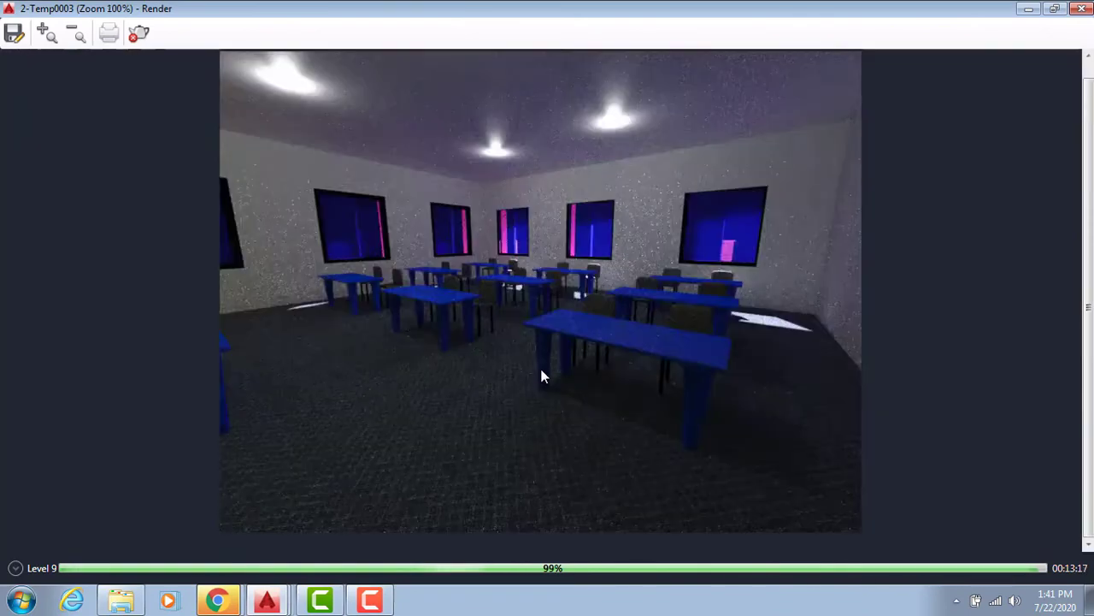
scroll(541, 373, down, 1)
scroll(548, 361, up, 1)
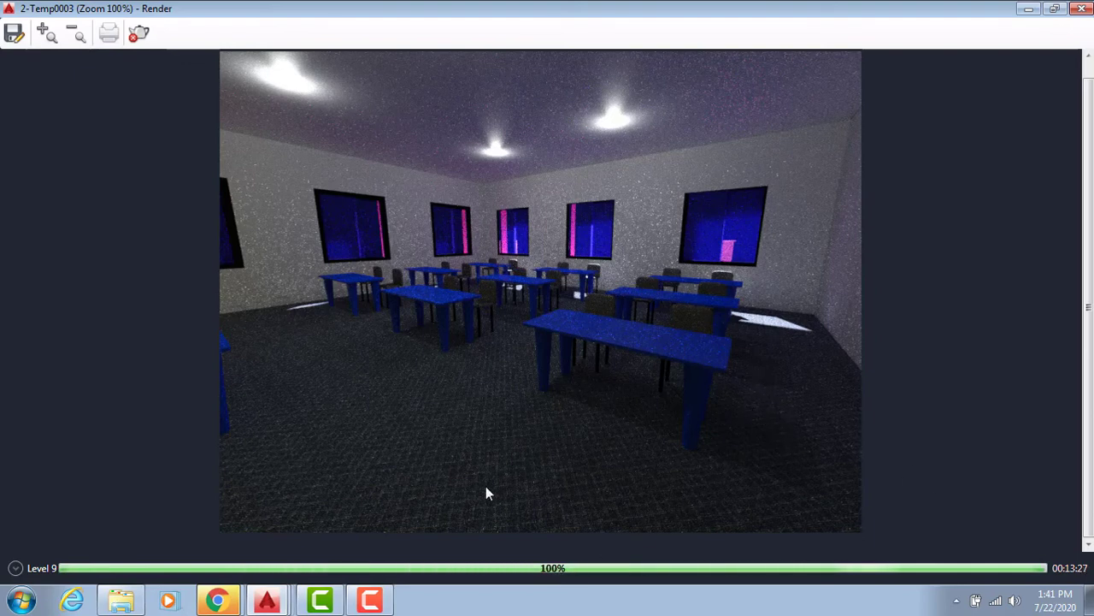
Save the render as 123 in JPEG format at quality 100
click(14, 34)
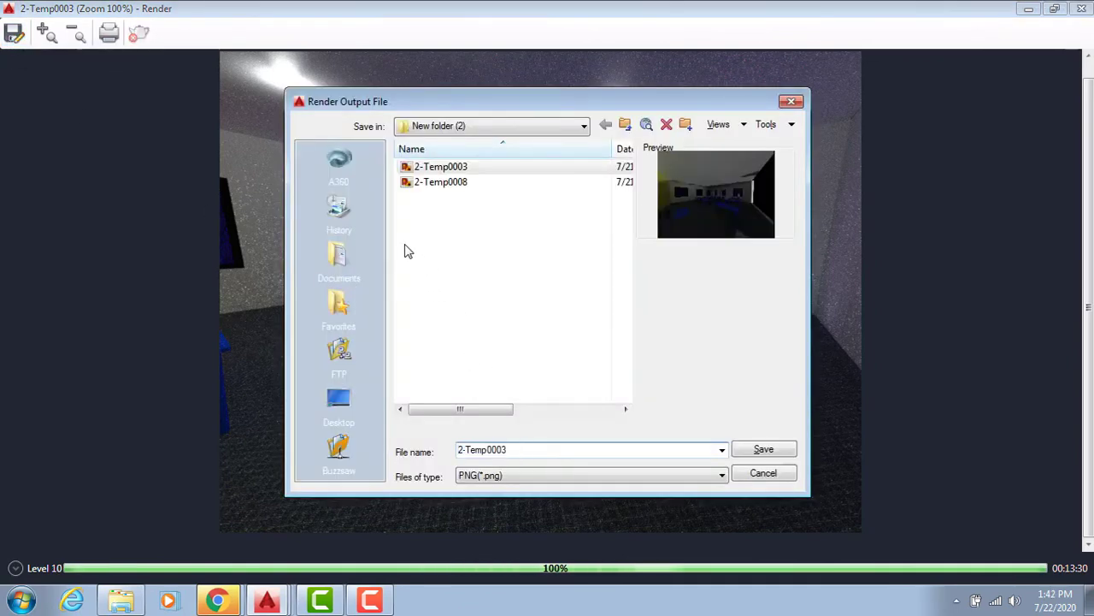
click(512, 451)
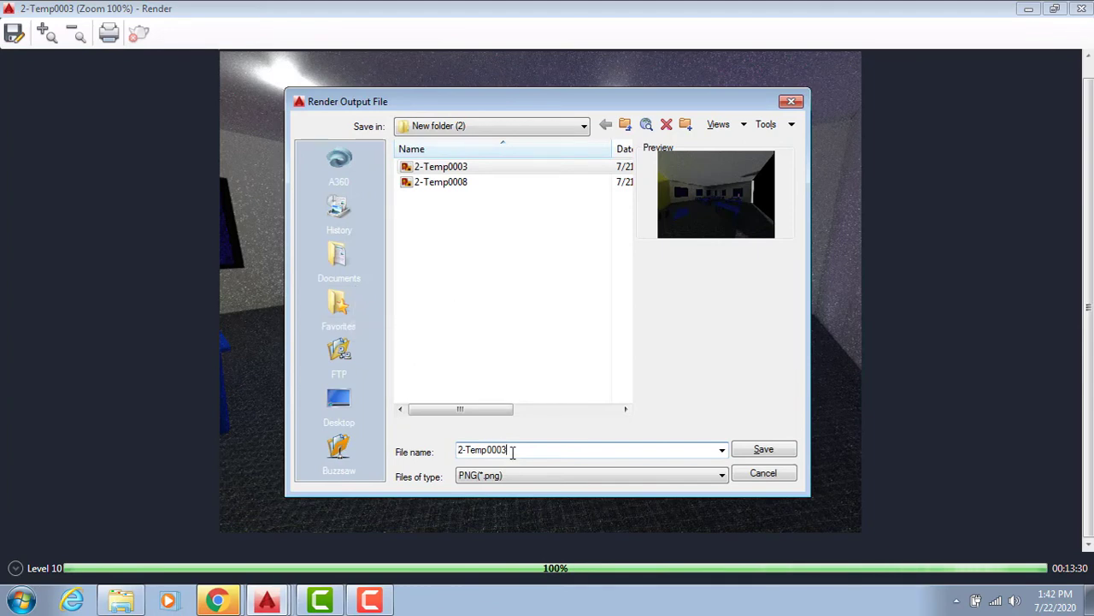
key(BackSpace)
key(BackSpace)
key(BackSpace)
key(BackSpace)
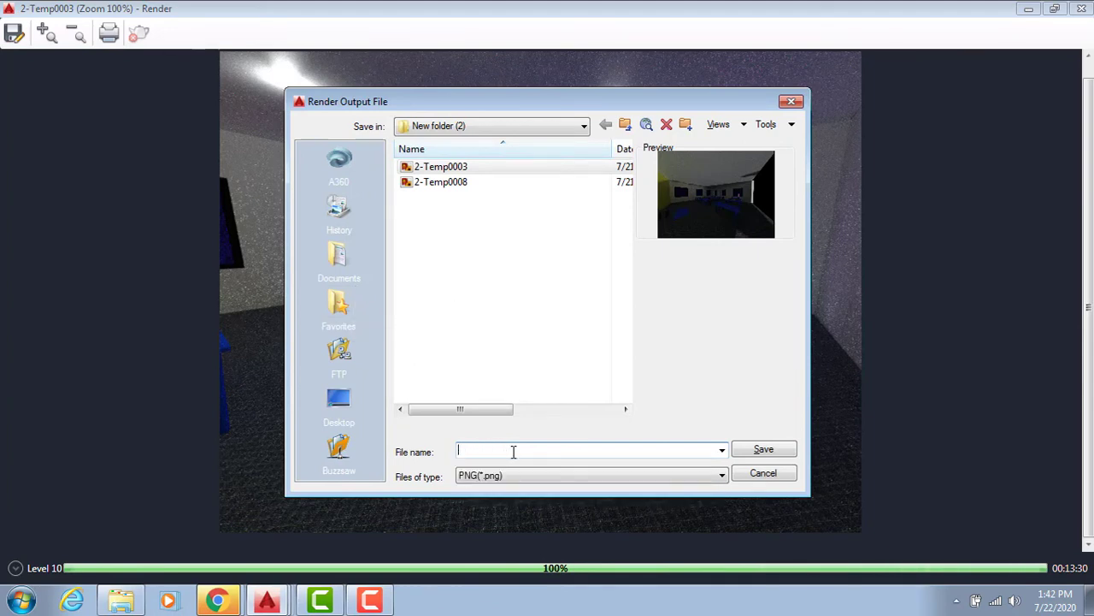
text(123)
click(505, 475)
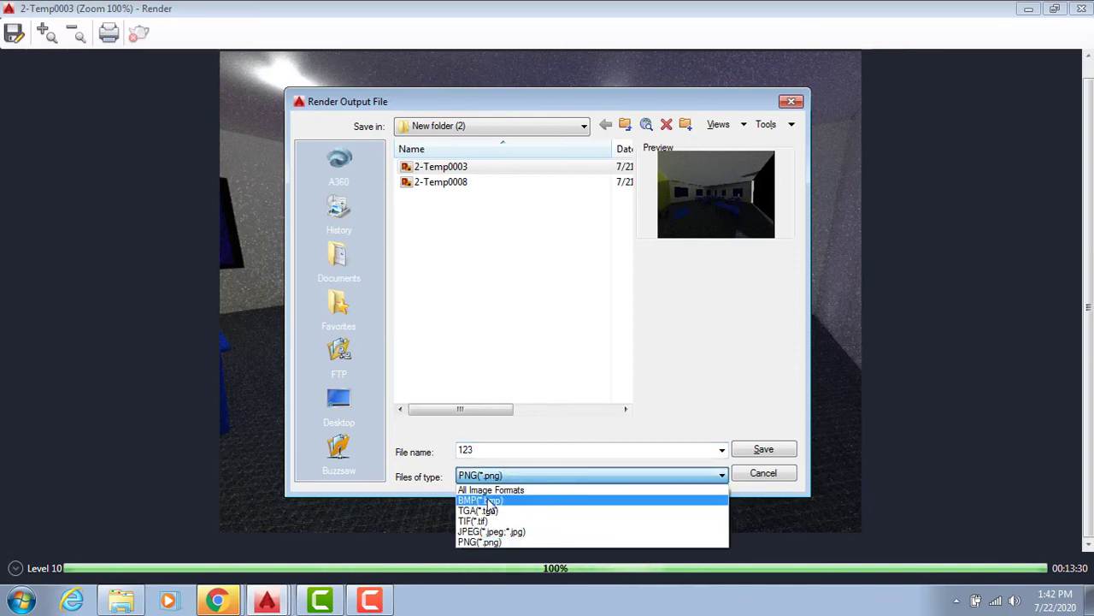
click(484, 532)
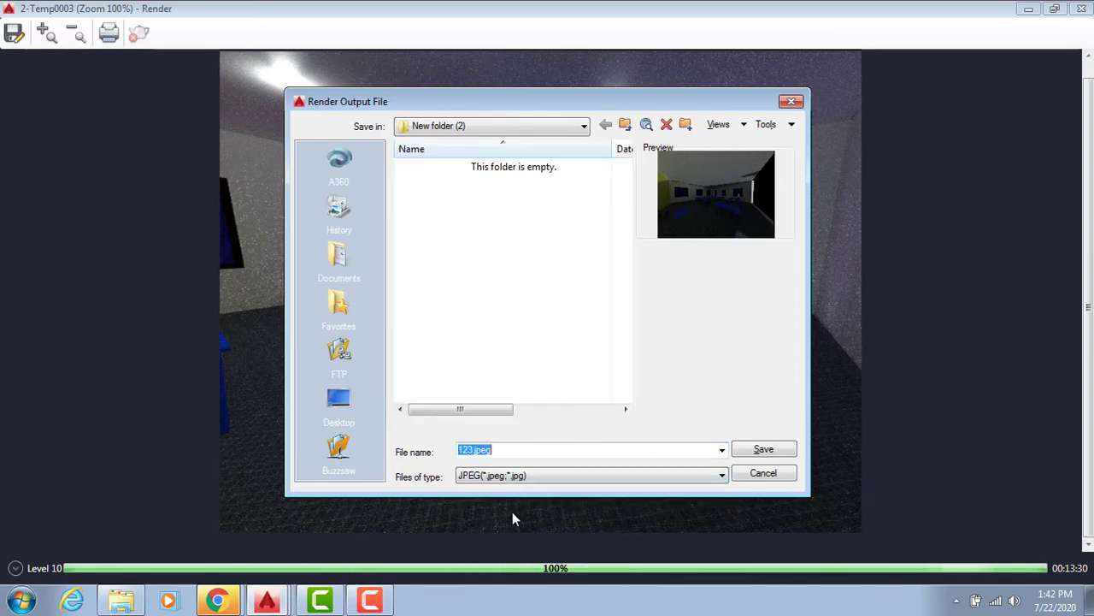
click(758, 453)
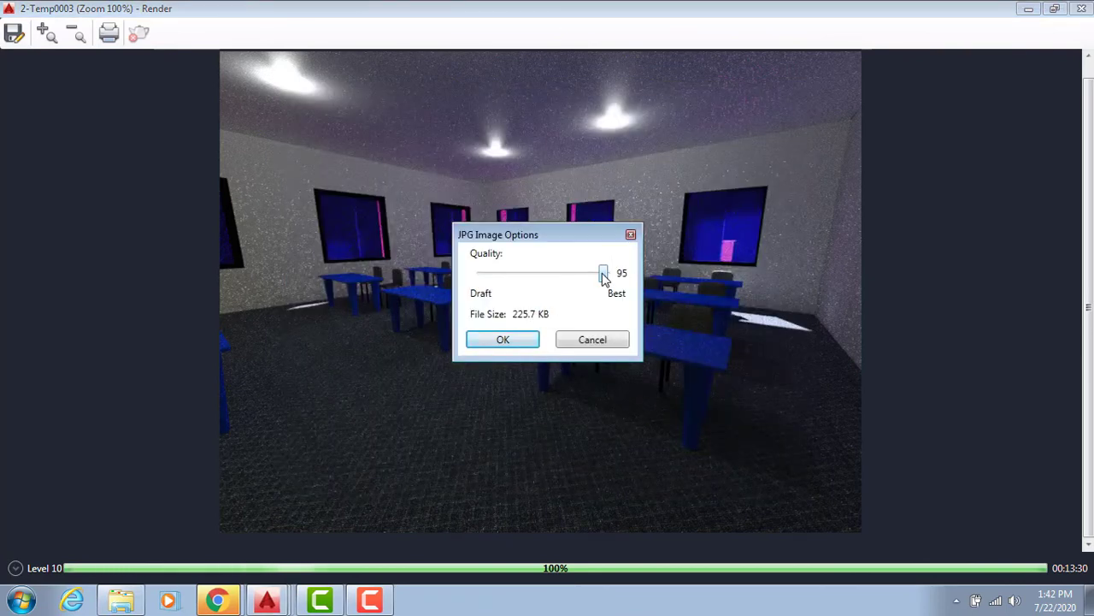
drag(603, 273, 646, 278)
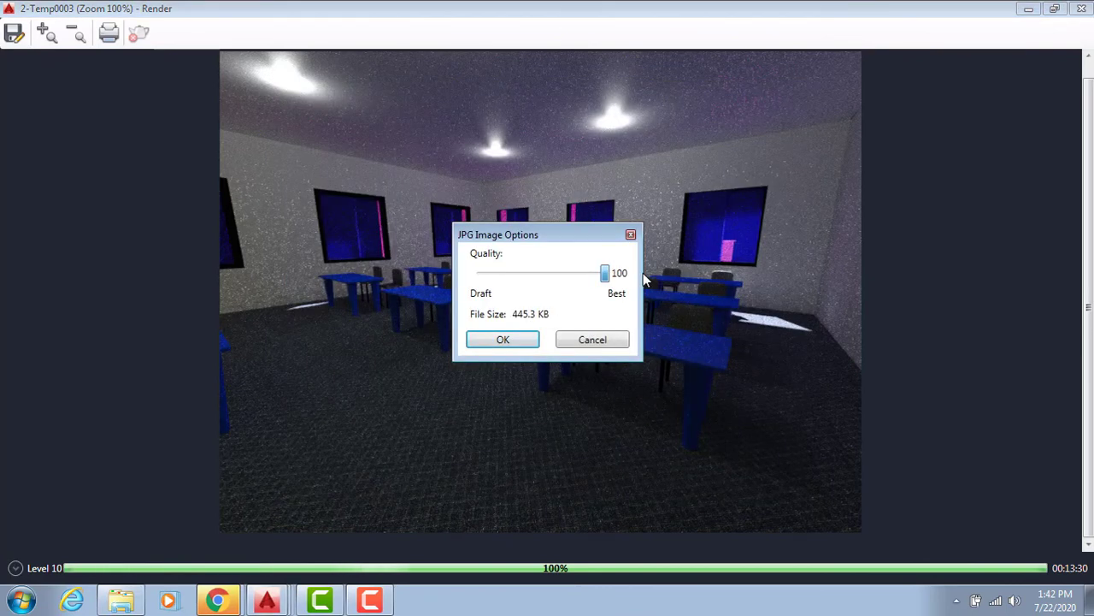
click(504, 339)
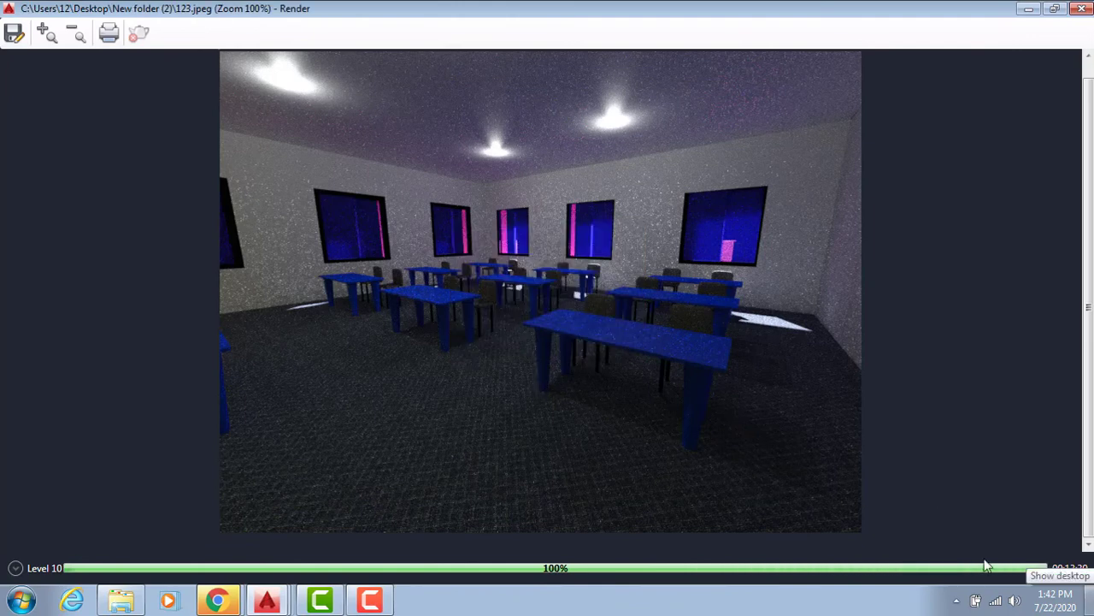
Confirm the image was saved in New folder (2) and close the save dialog
click(12, 37)
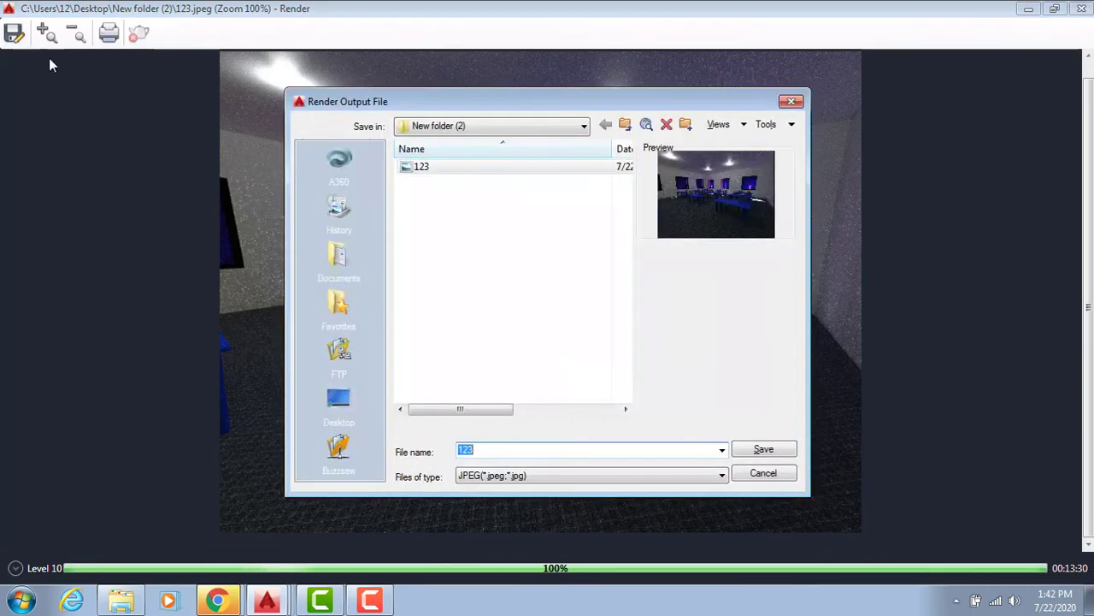
click(466, 129)
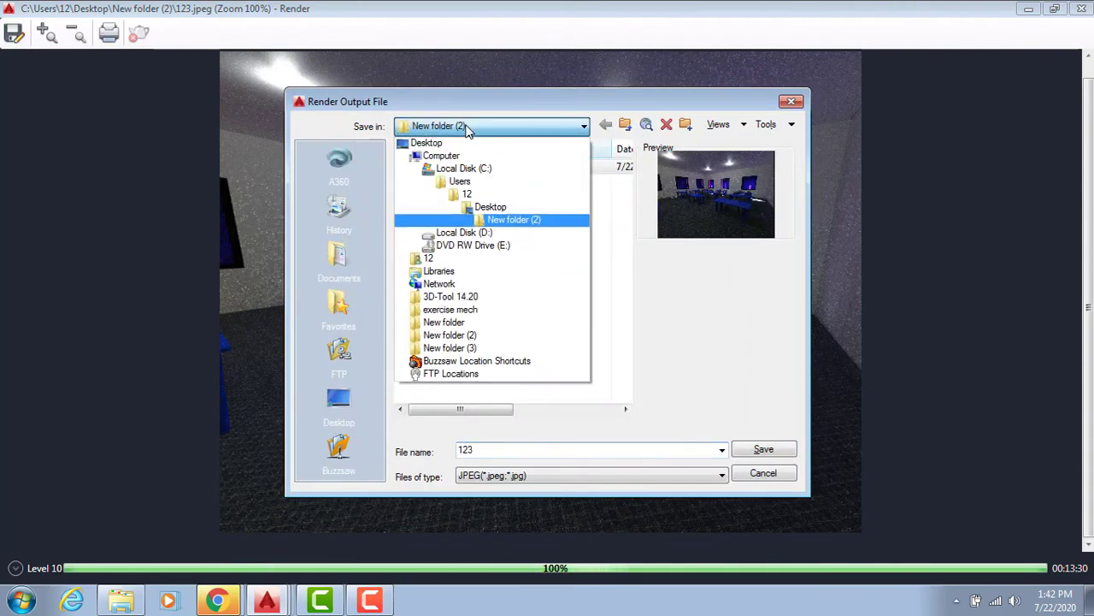
click(504, 216)
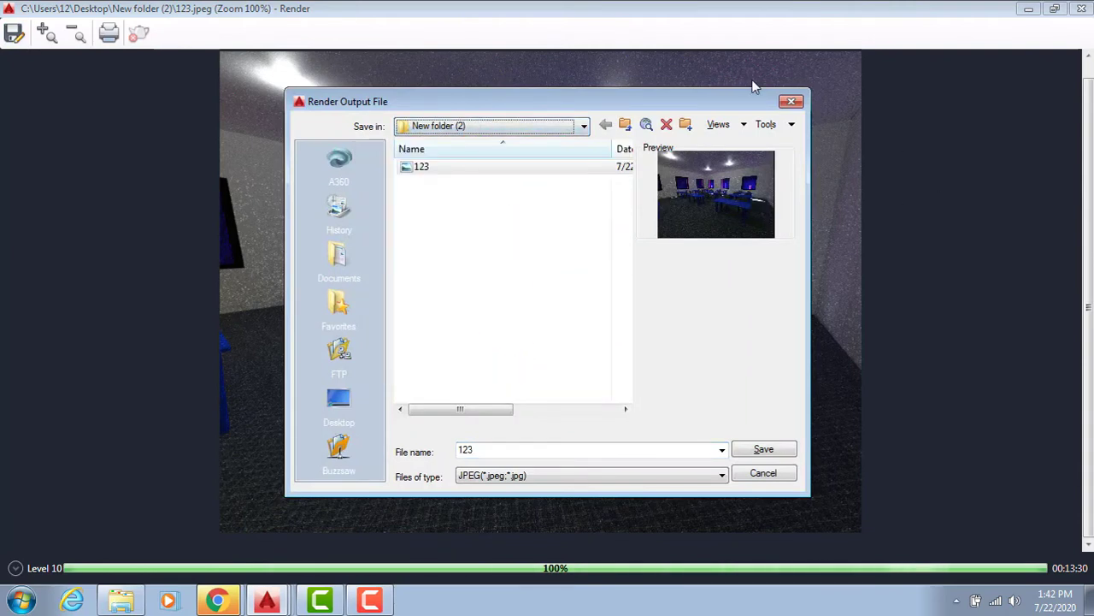
click(791, 101)
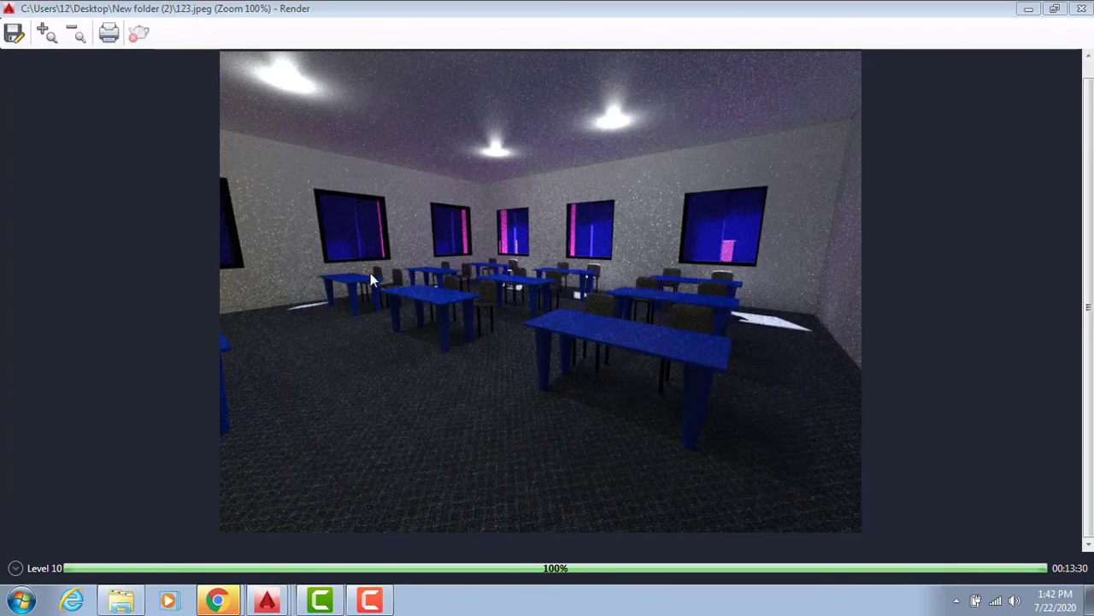
Open 123.jpeg from New folder (2) on the desktop in Windows Photo Viewer
key(super+d)
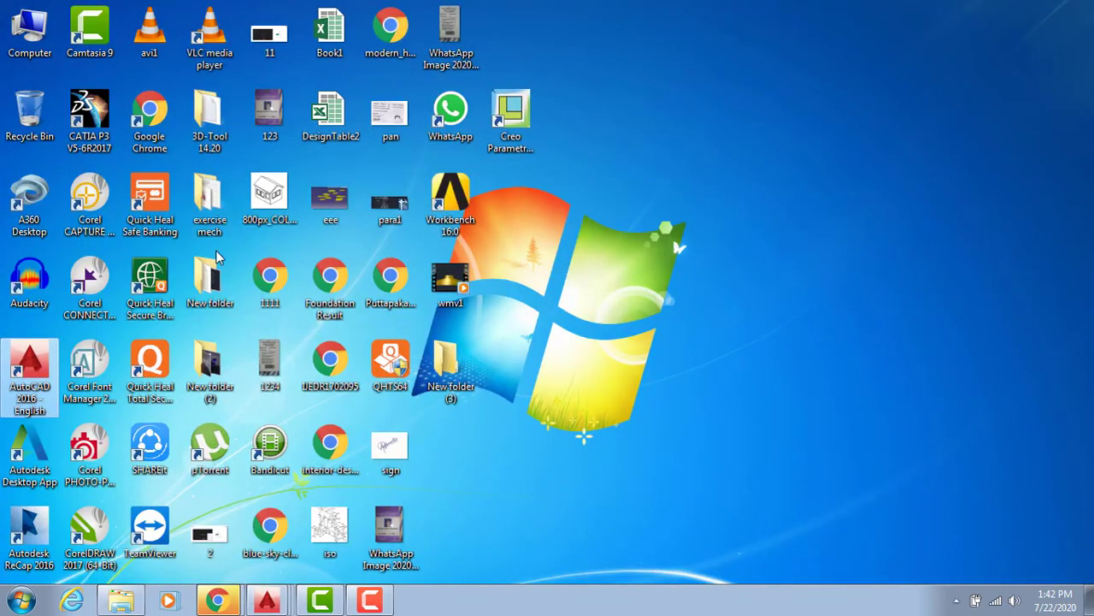
double_click(207, 366)
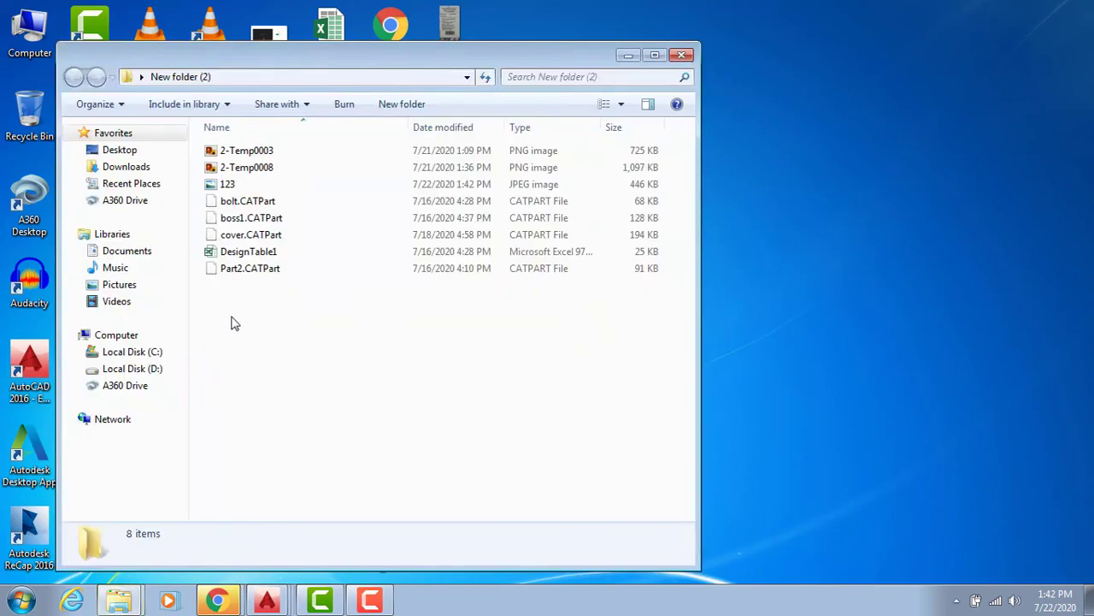
double_click(249, 185)
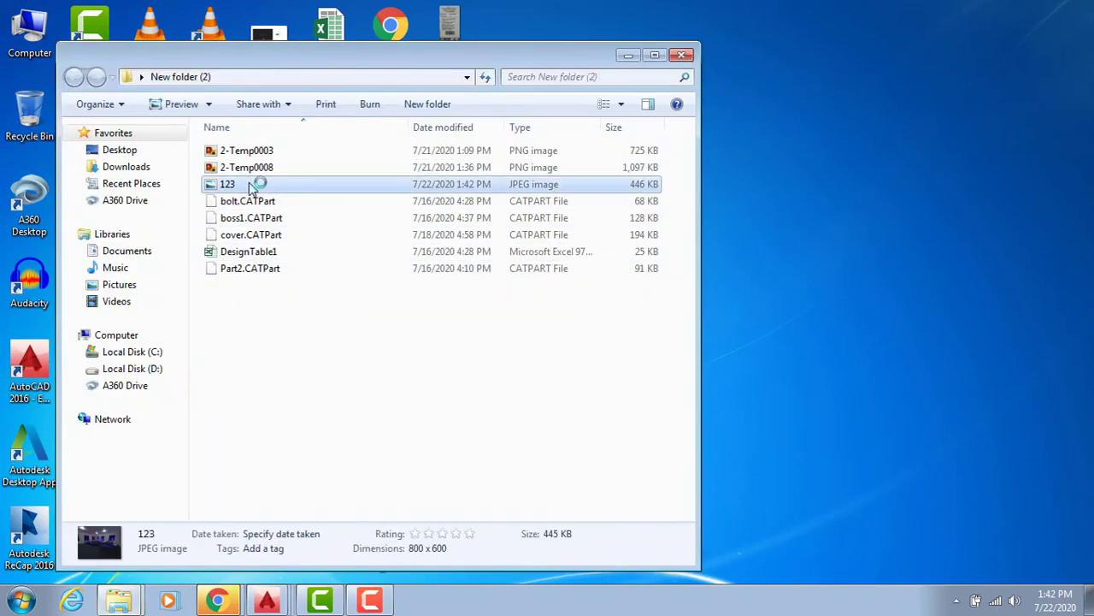
Zoom into the classroom render, pan across it, then close Photo Viewer
scroll(599, 324, up, 2)
scroll(599, 299, down, 2)
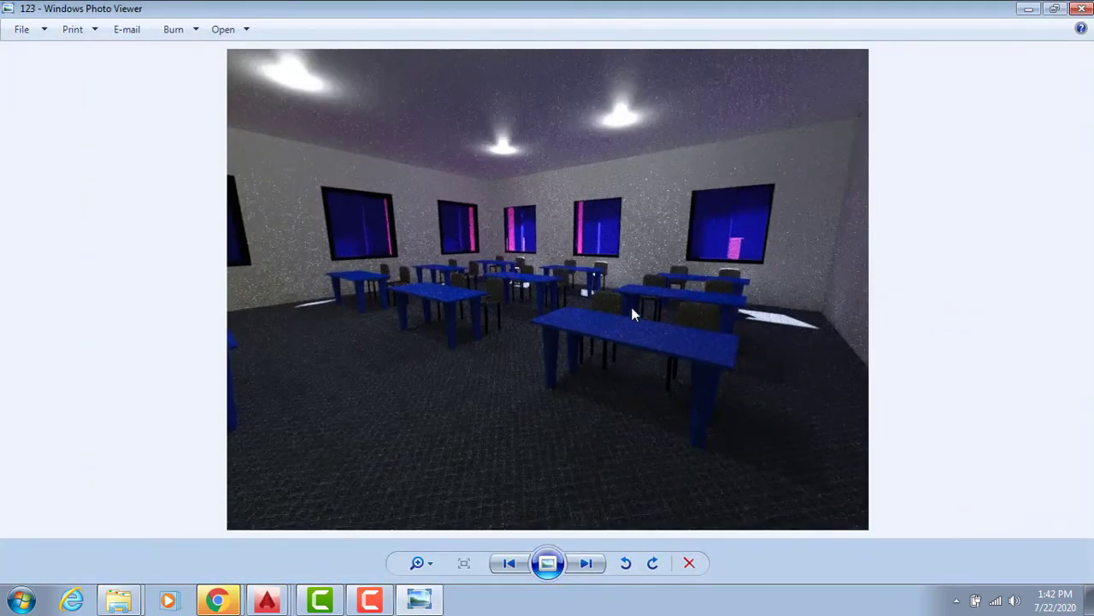
scroll(746, 243, up, 2)
scroll(746, 244, up, 2)
drag(655, 271, 542, 234)
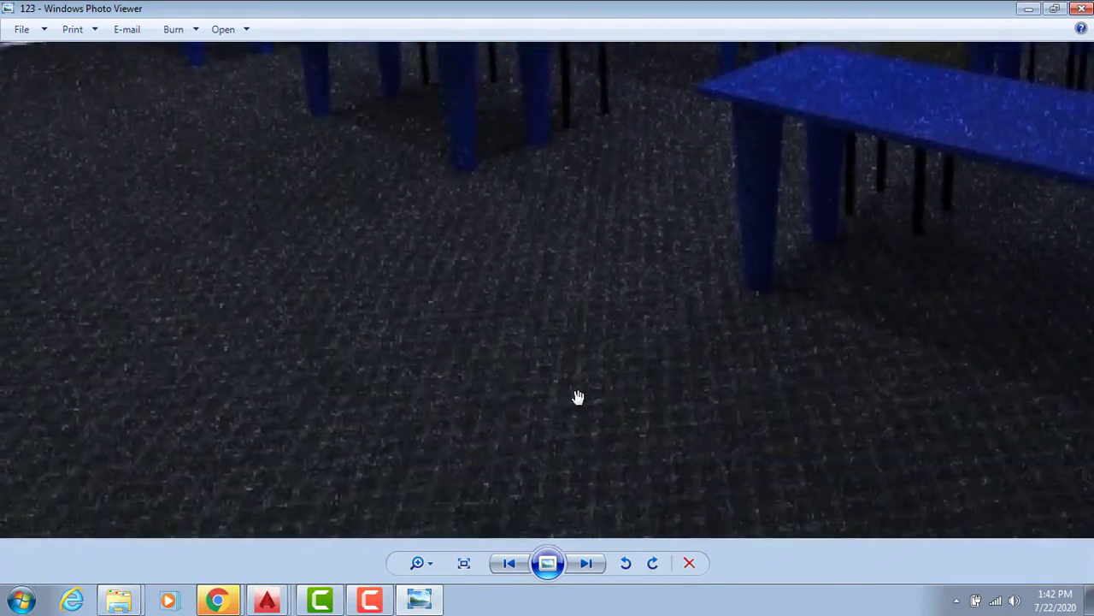
scroll(578, 397, down, 3)
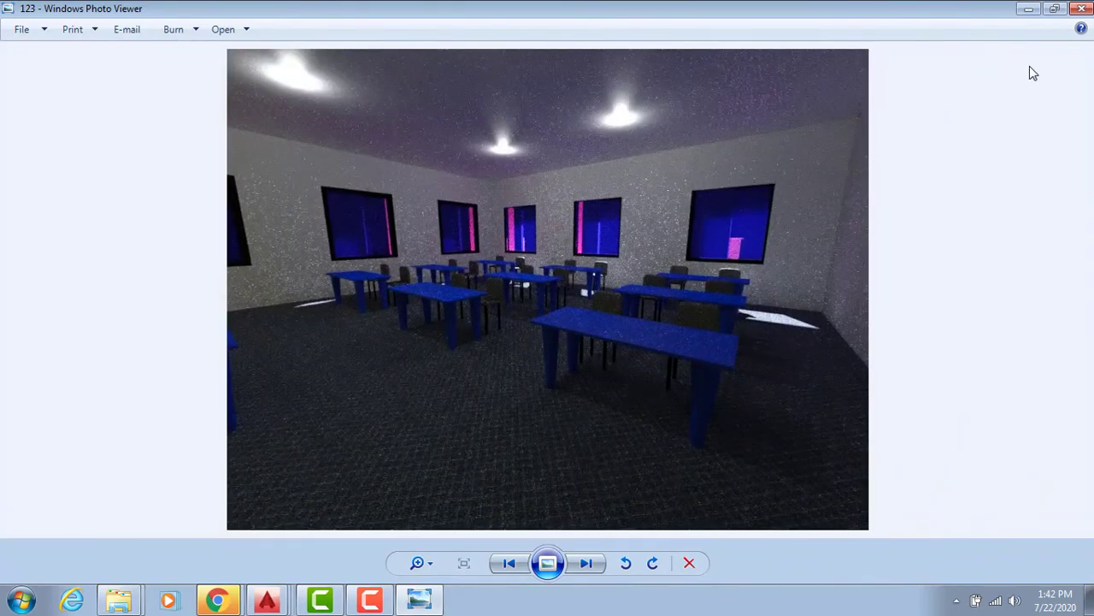
click(1082, 8)
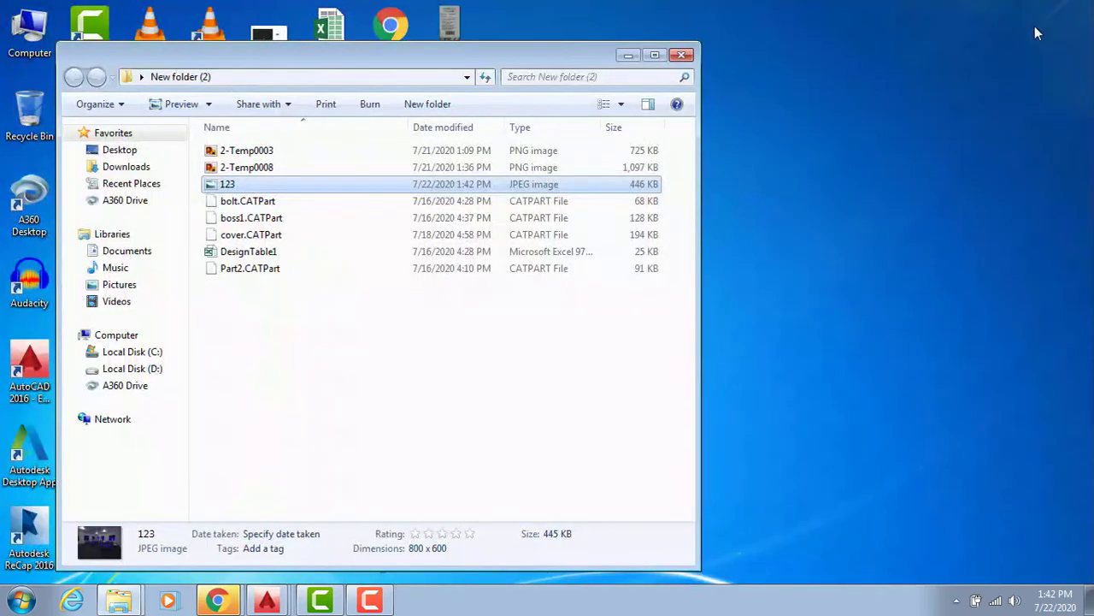
Close the New folder (2) window and the AutoCAD Render window for 123.jpeg
click(681, 57)
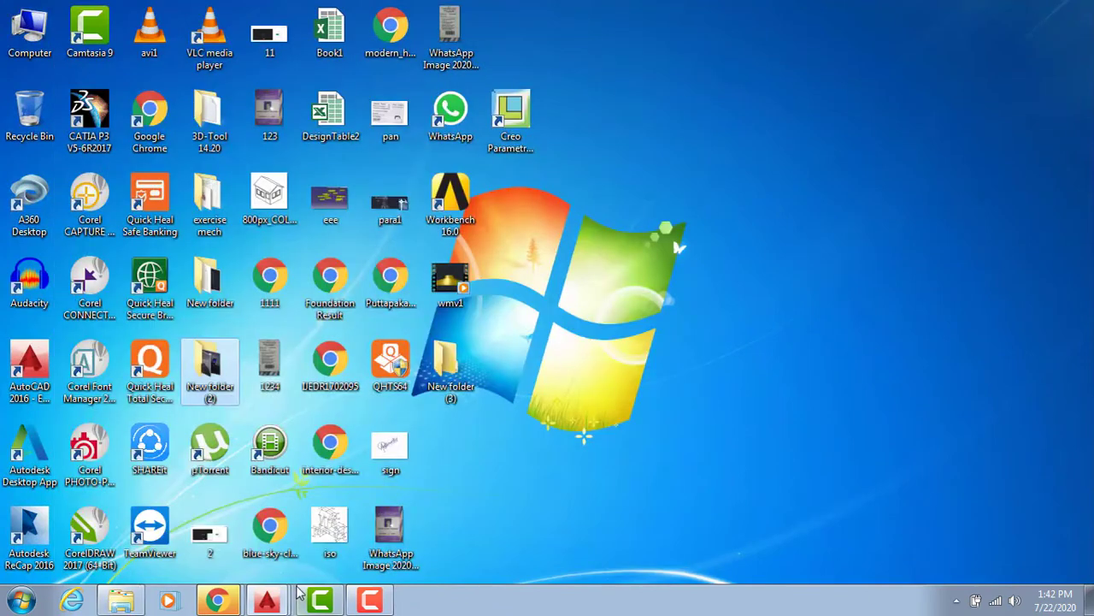
click(267, 598)
click(269, 540)
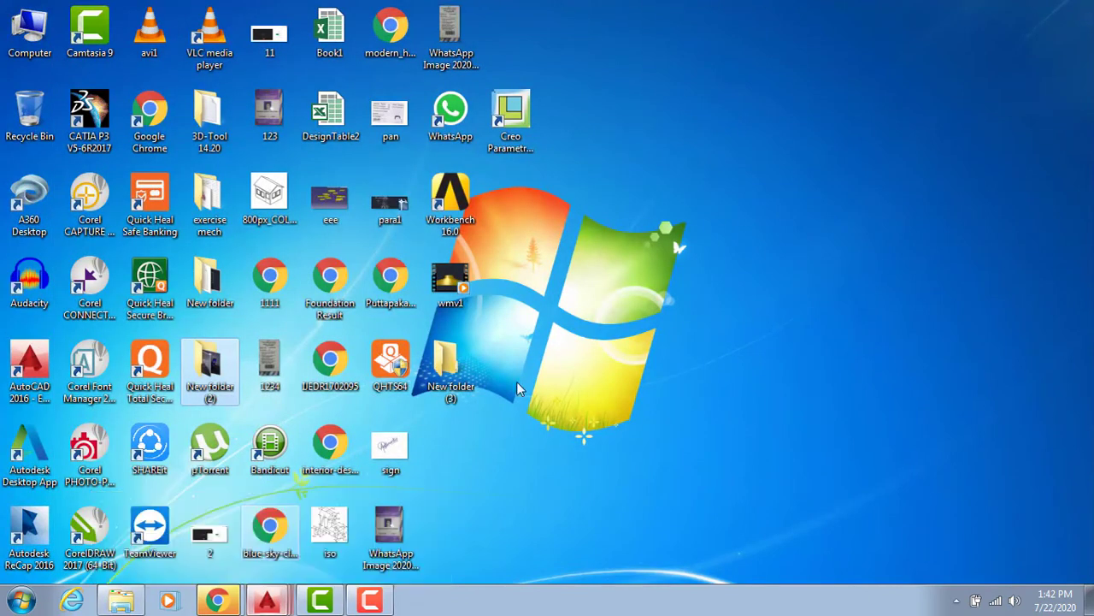
click(1082, 9)
mouse_move(267, 599)
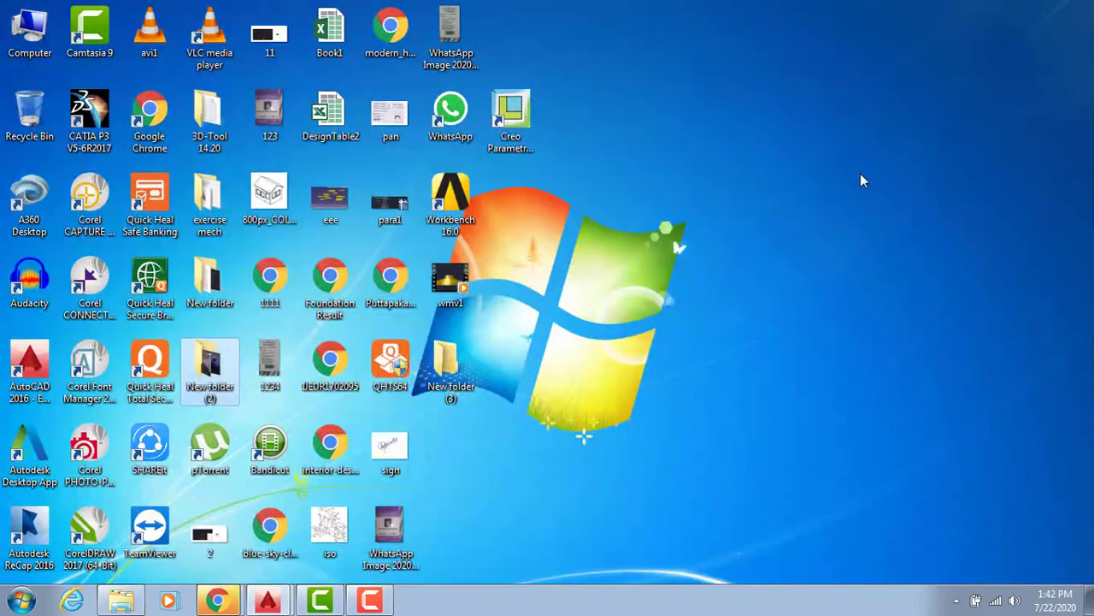
Close the 2.dwg classroom drawing, choosing No to saving changes
click(234, 539)
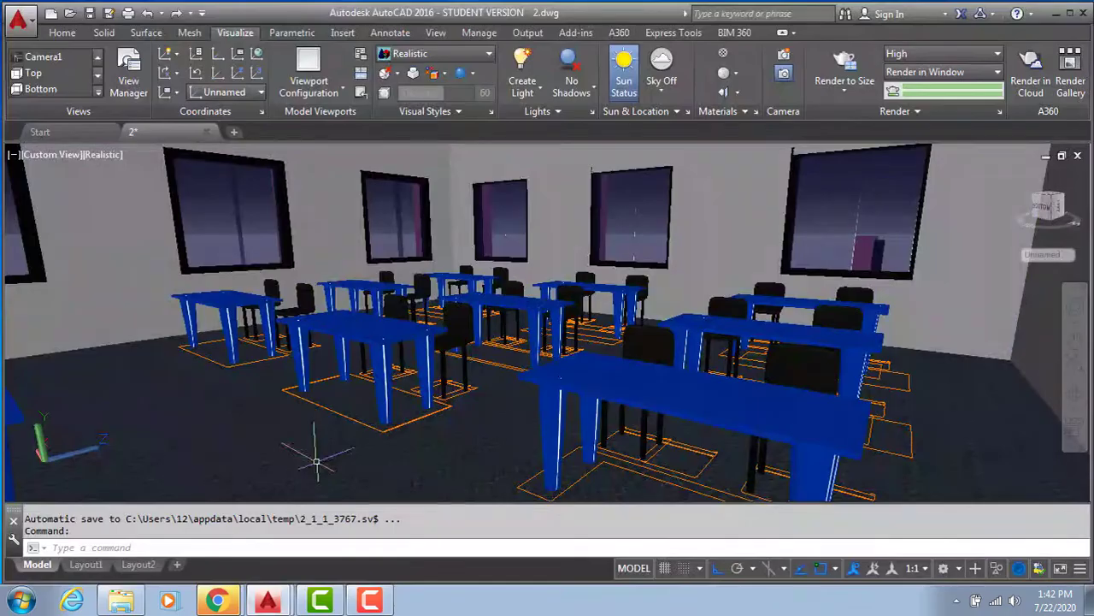
scroll(484, 331, down, 3)
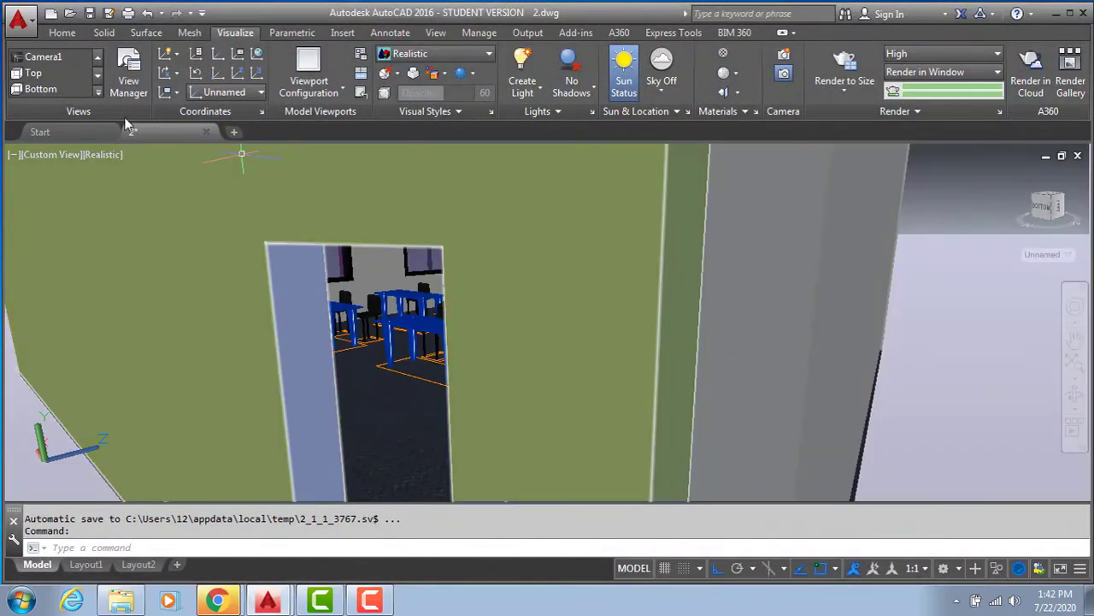
click(1083, 13)
click(573, 337)
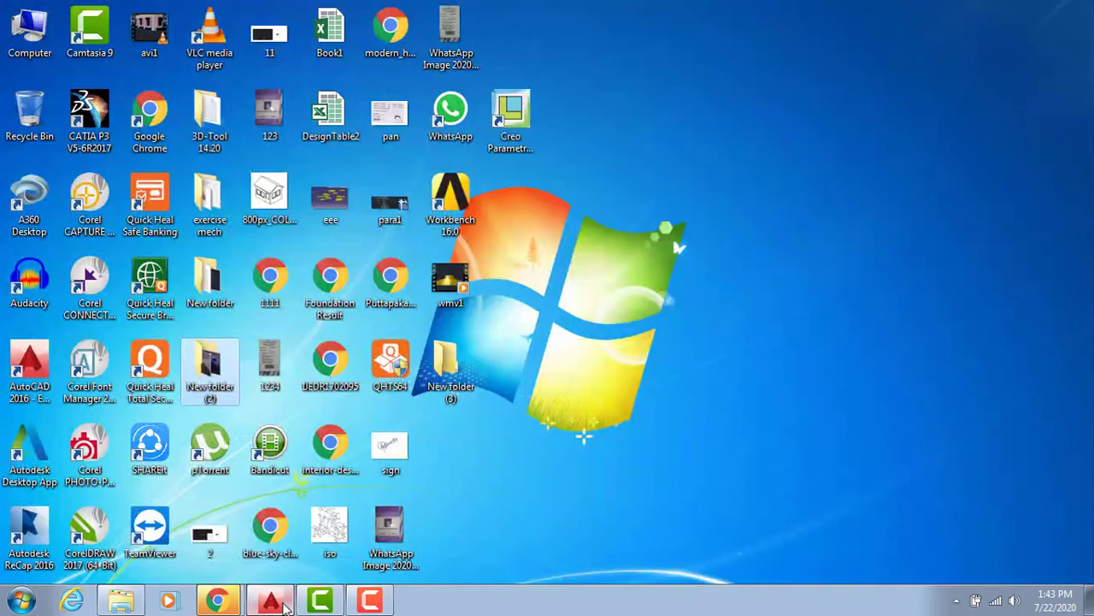
Bring the 2 - Copy drawing forward, then pan and zoom out on the floor plan
click(285, 605)
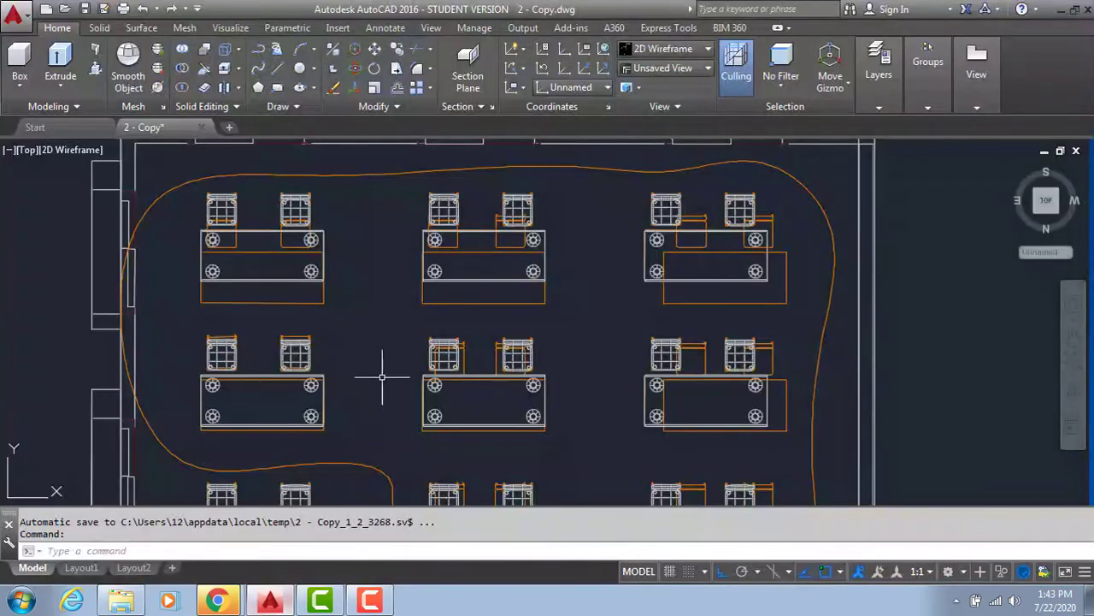
middle_drag(416, 319, 383, 276)
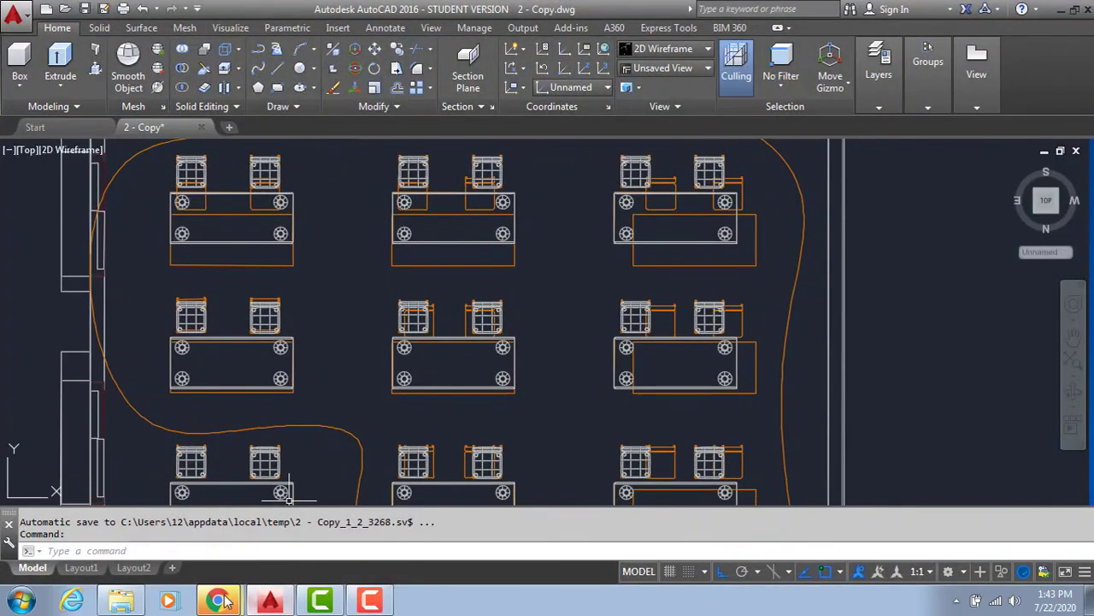
click(268, 601)
click(268, 601)
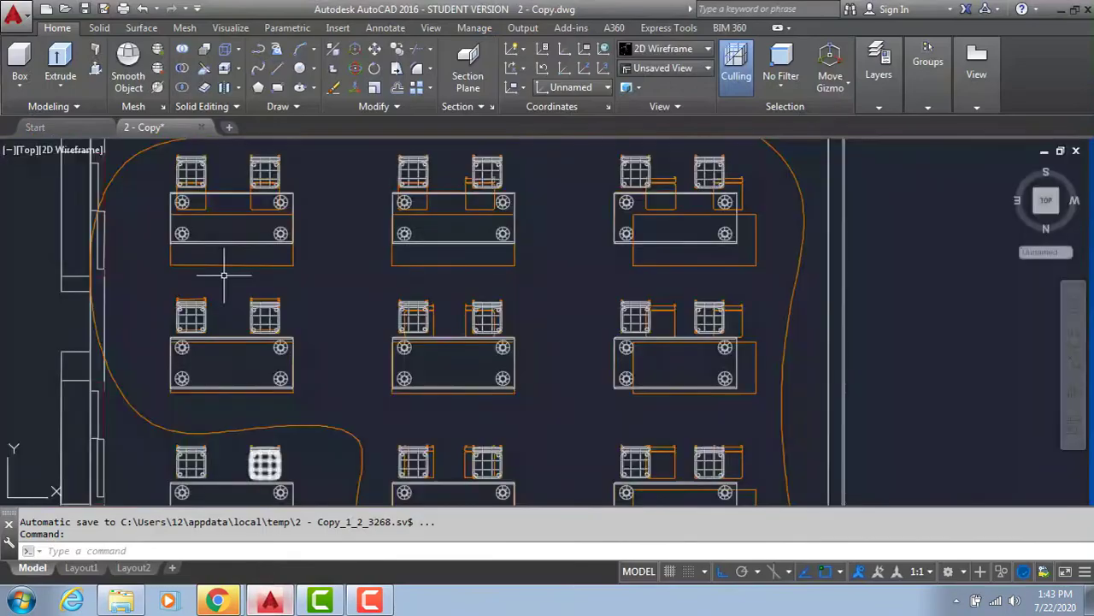
scroll(253, 327, down, 1)
Review the Motion Path Animation settings with ANIPATH, then minimize AutoCAD to the desktop
text(a)
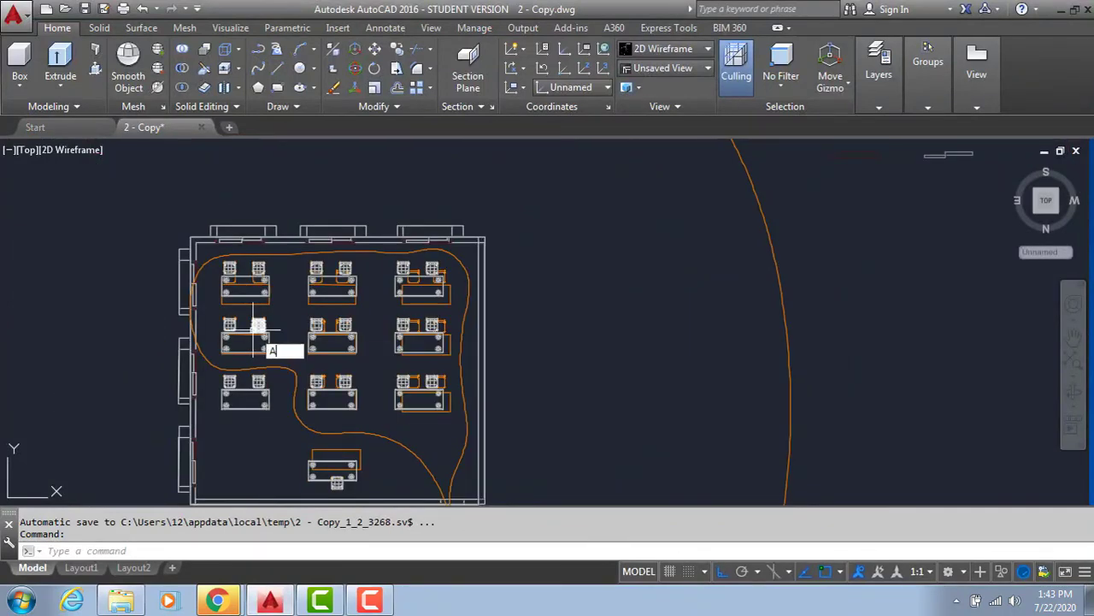
text(n)
key(Return)
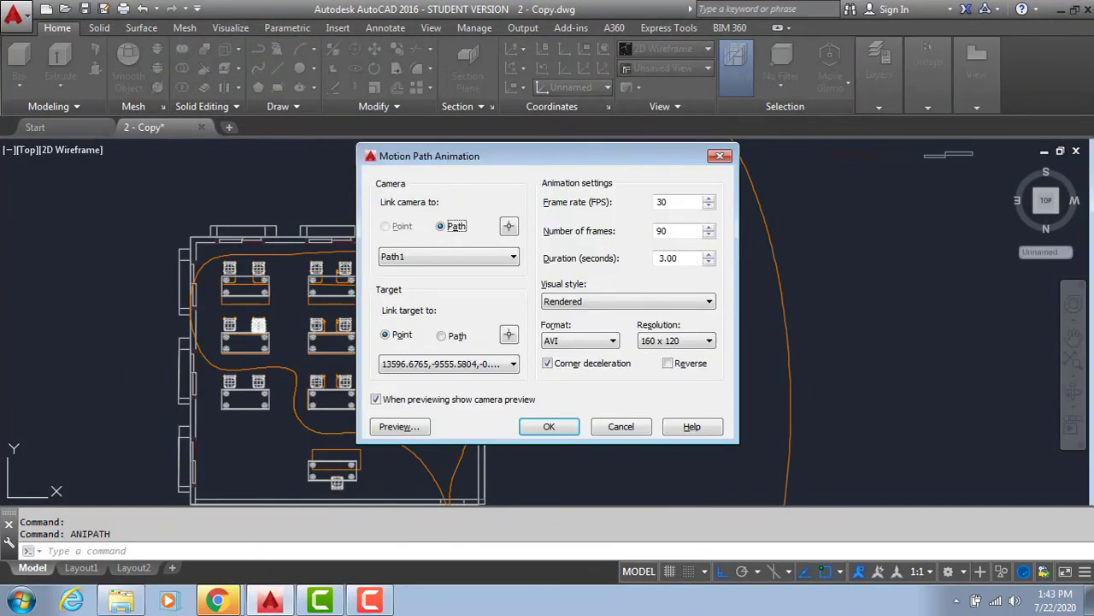
click(721, 157)
click(1089, 598)
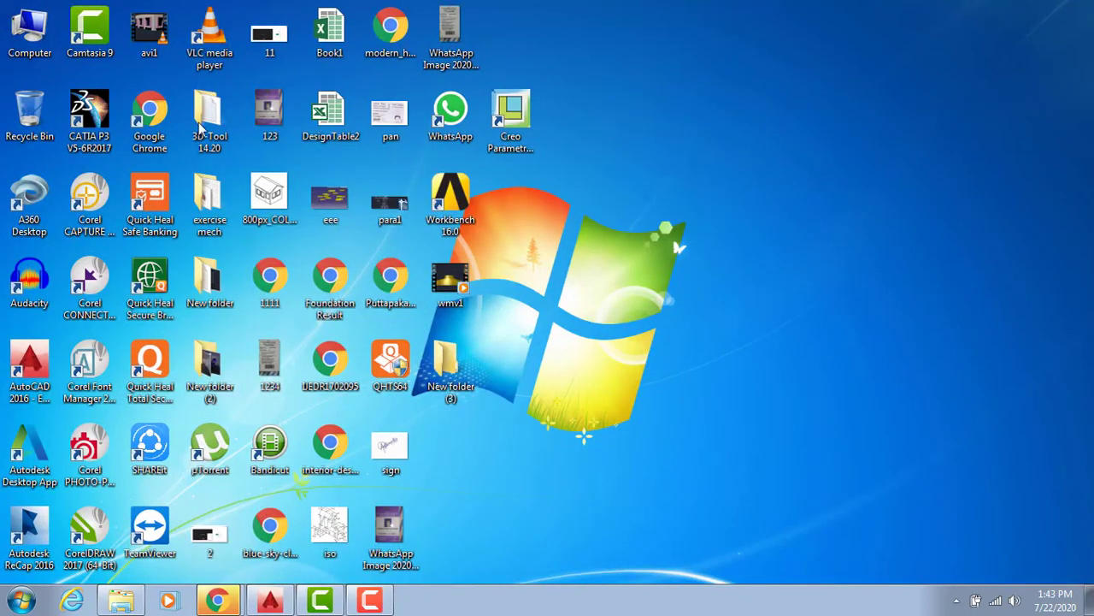
Play and replay avi1.avi in VLC, close VLC, and restore the 2 - Copy drawing
click(169, 41)
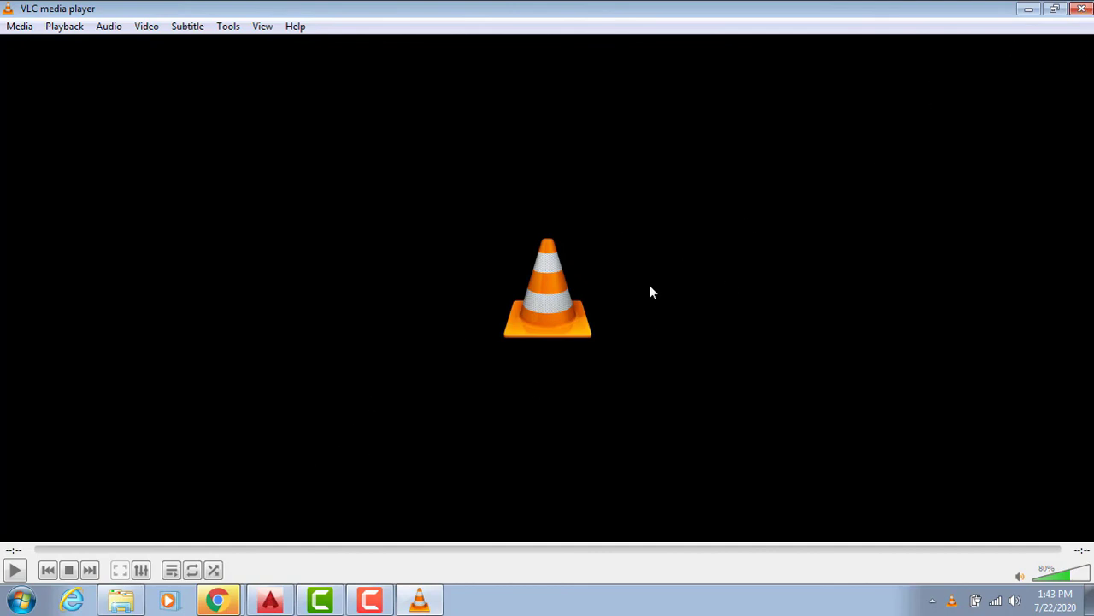
key(space)
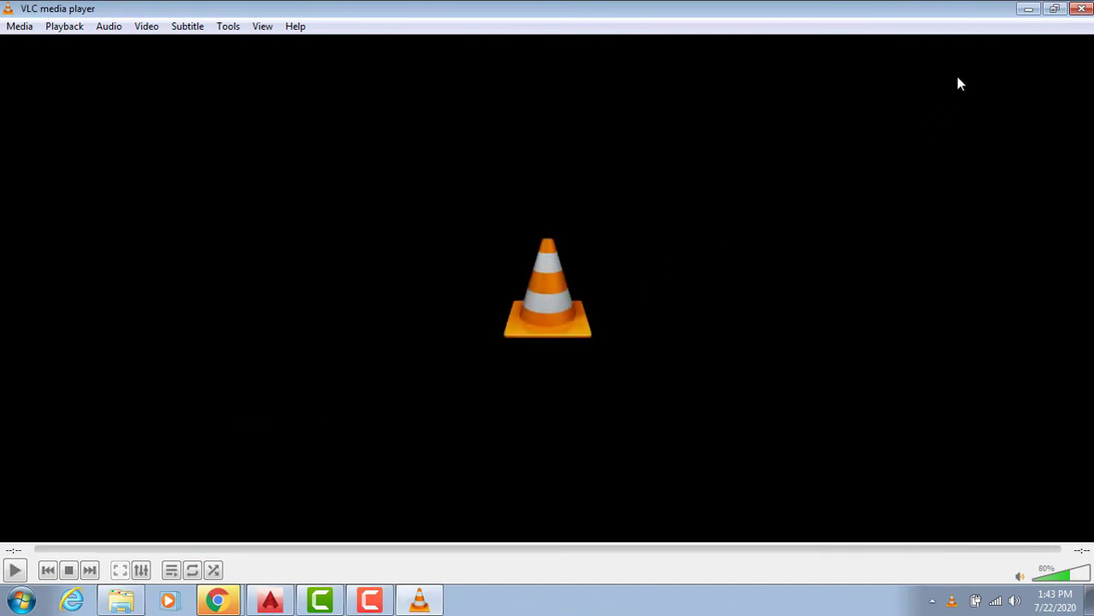
click(1082, 9)
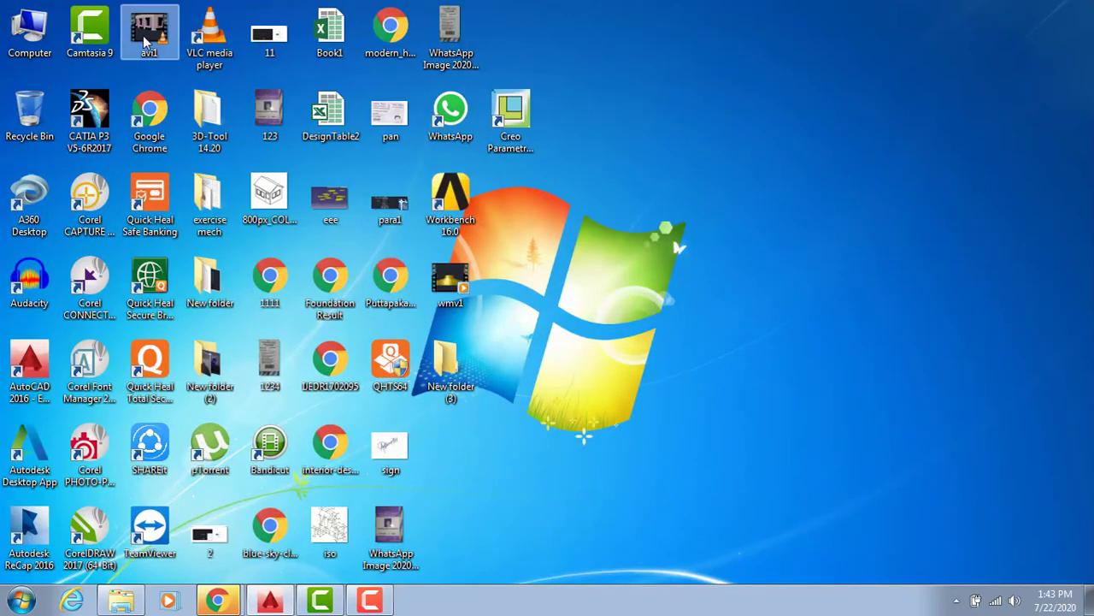
click(289, 599)
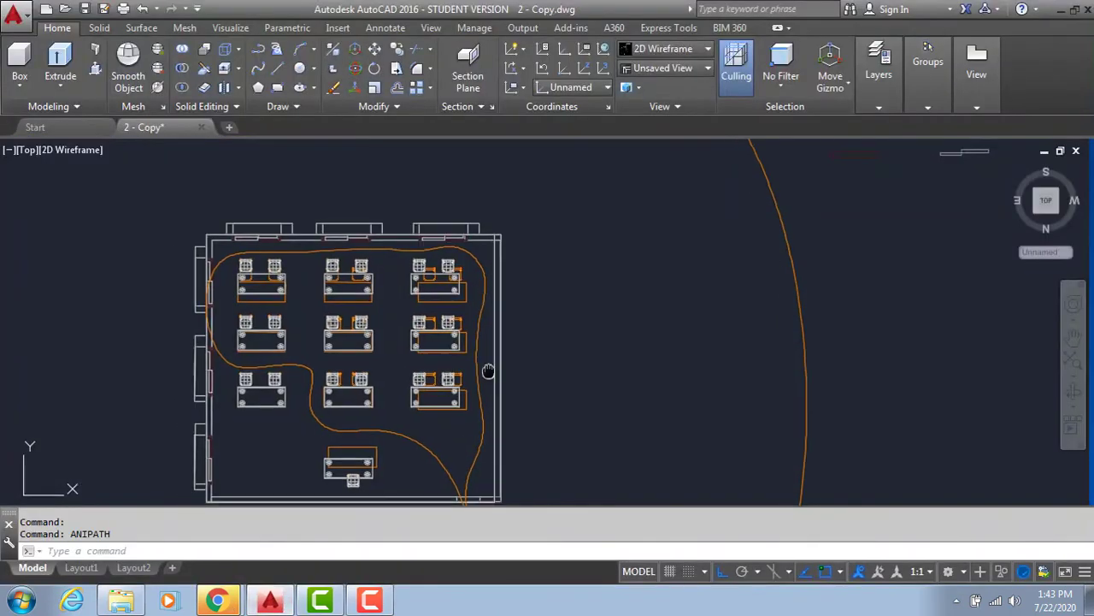